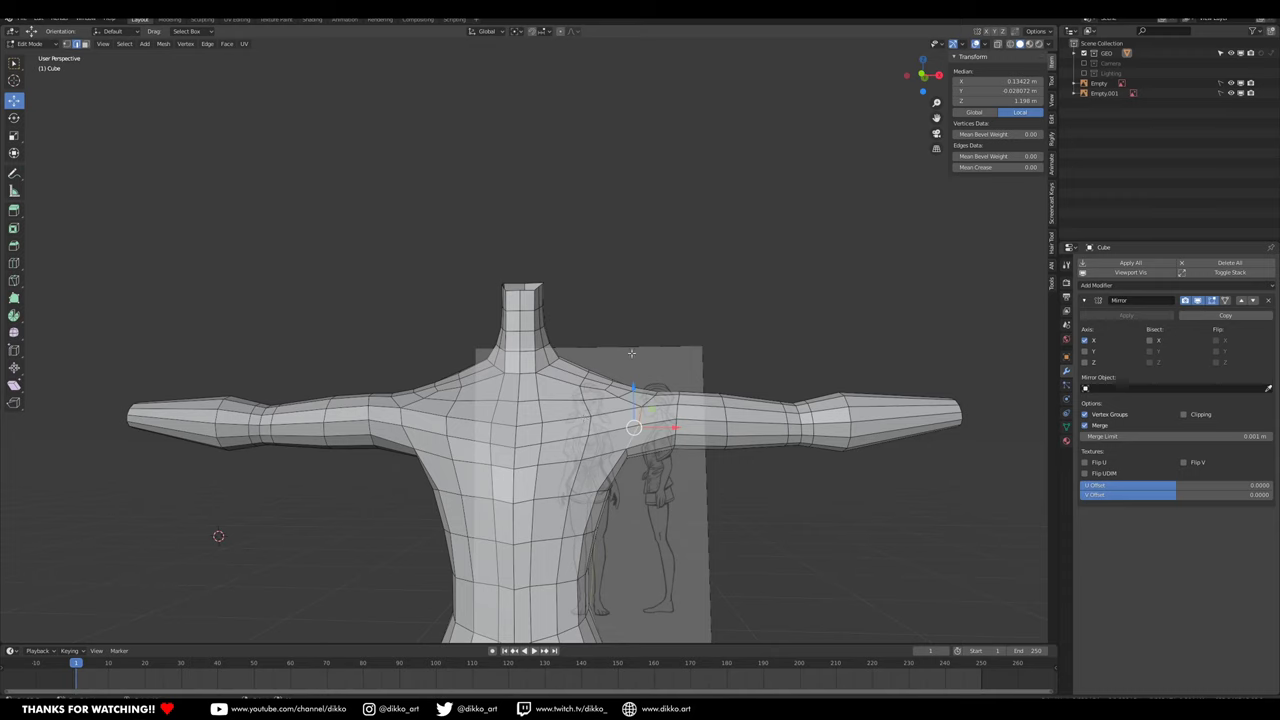
mouse_move(613, 441)
middle_mouse_down()
mouse_move(680, 444)
mouse_move(615, 437)
middle_mouse_up()
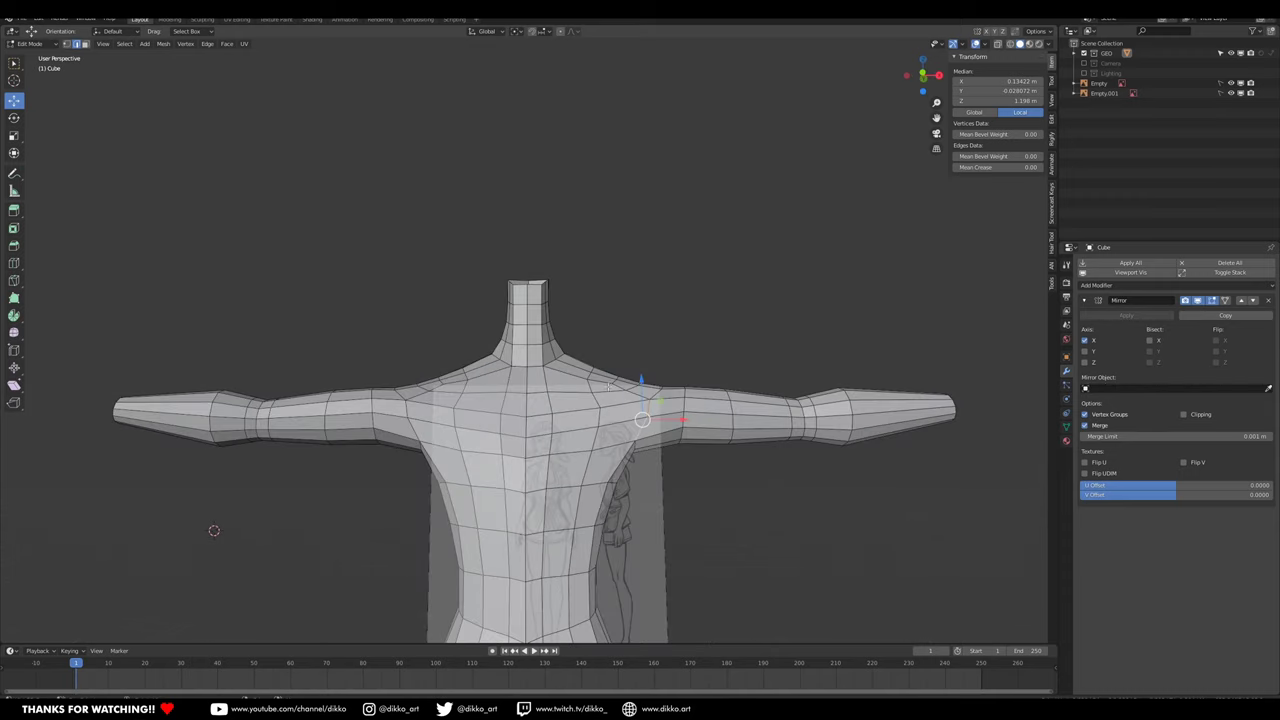
mouse_move(214, 529)
middle_mouse_down()
mouse_move(260, 534)
mouse_move(234, 523)
mouse_move(286, 466)
mouse_move(246, 523)
mouse_move(217, 536)
middle_mouse_up()
middle_click_drag(675, 406, 673, 402)
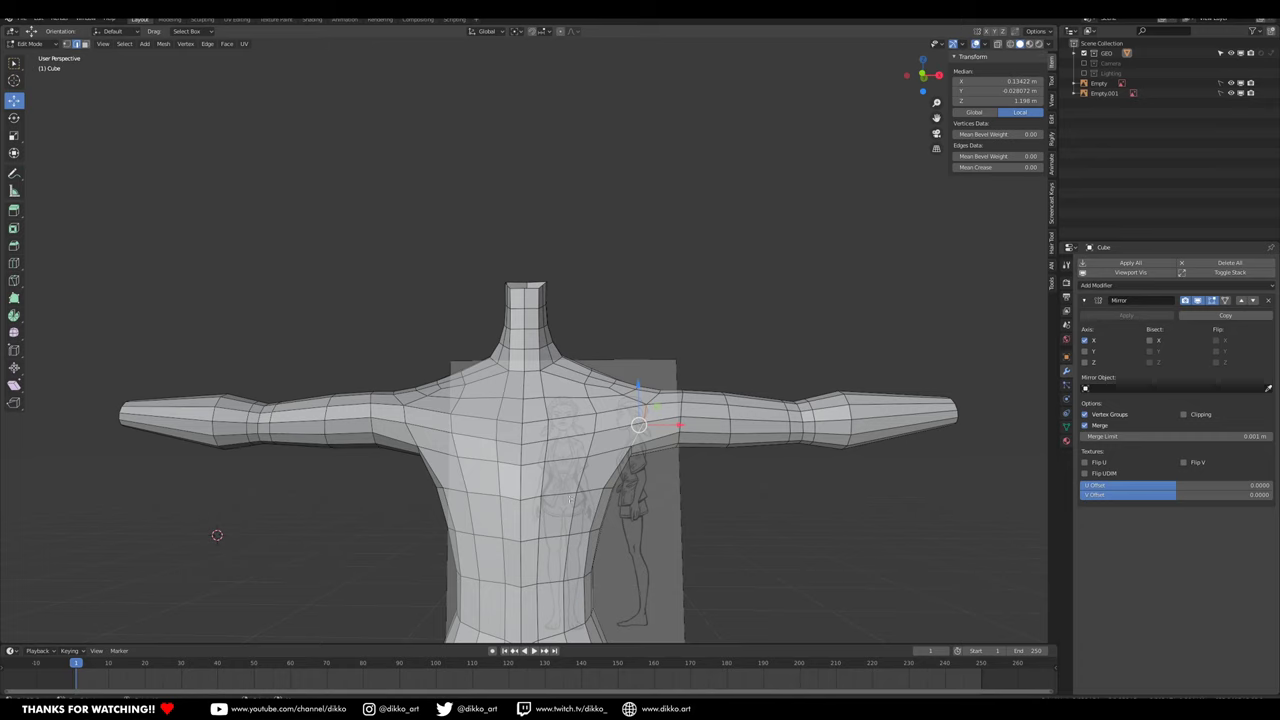
middle_click_drag(217, 535, 151, 573)
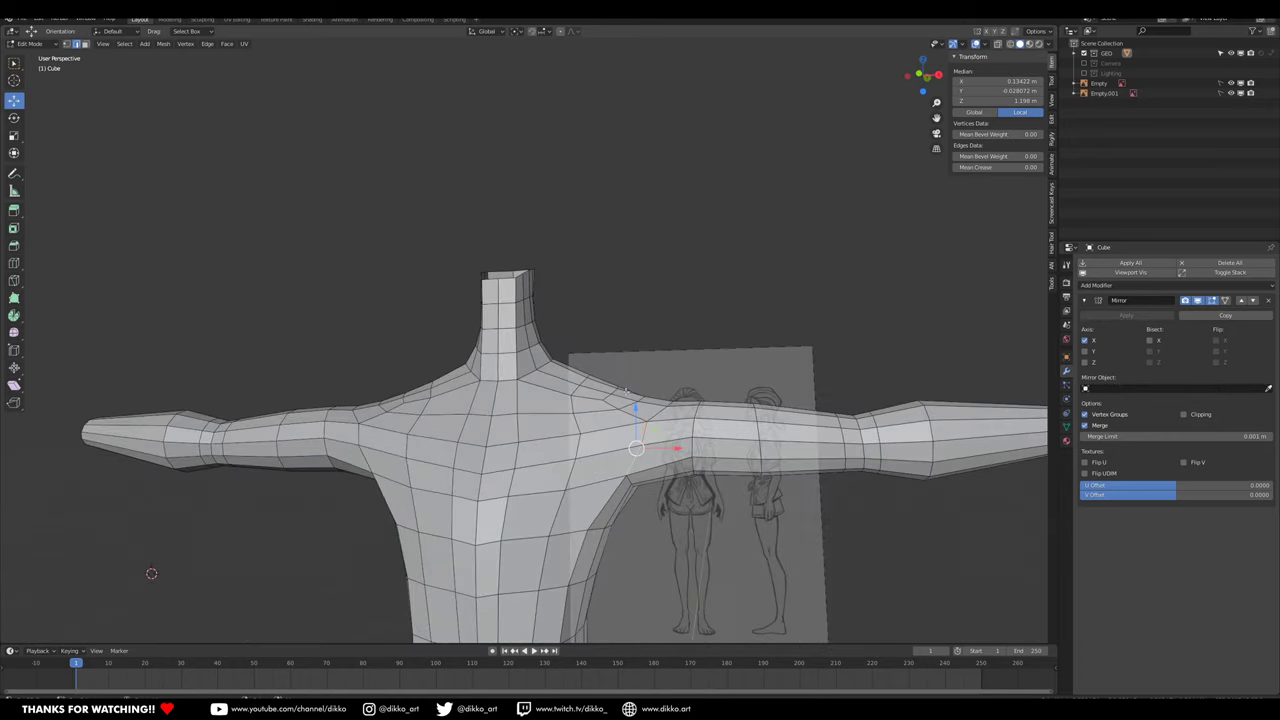
middle_click_drag(640, 485, 620, 376)
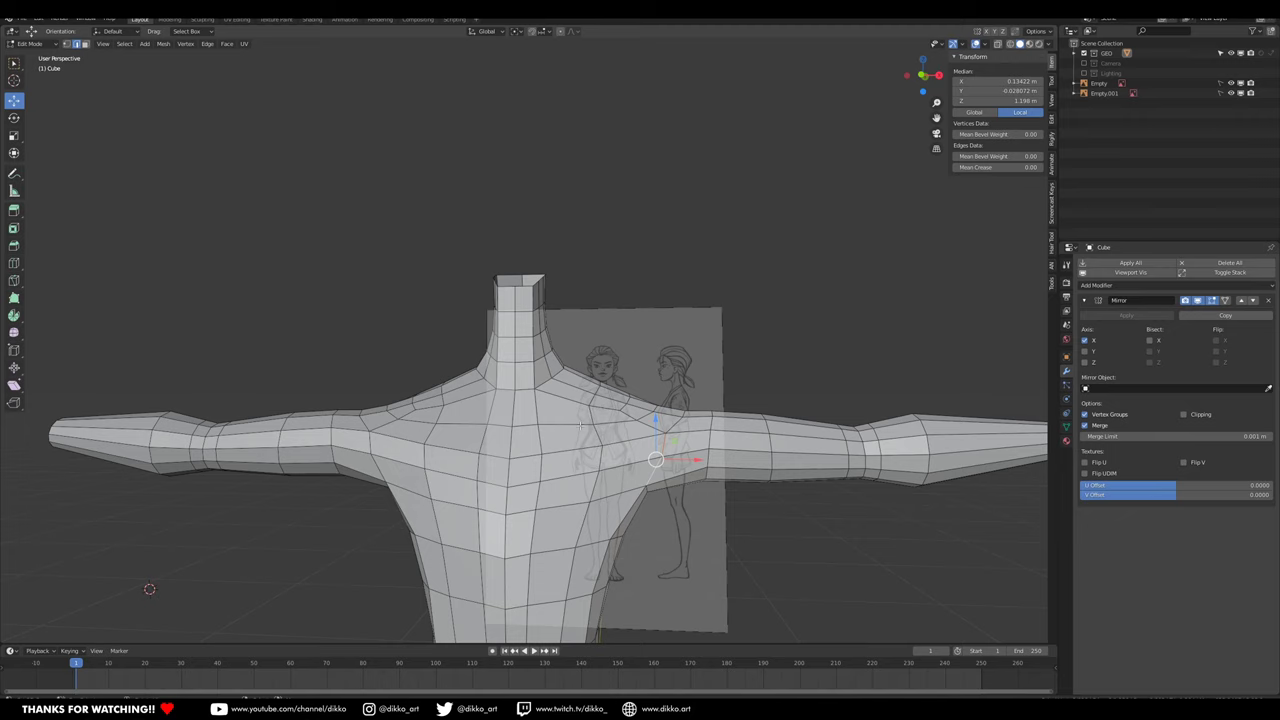
middle_click_drag(567, 483, 521, 378)
Step: Bevel the edge loop running over the shoulder and down to the armpit into a band of faces
left_click(548, 384, "alt+shift")
left_click(391, 480, "shift")
left_click(589, 455)
left_click(578, 437, "shift")
left_click(405, 427, "alt+shift")
key("ctrl+z")
left_click(398, 437, "shift")
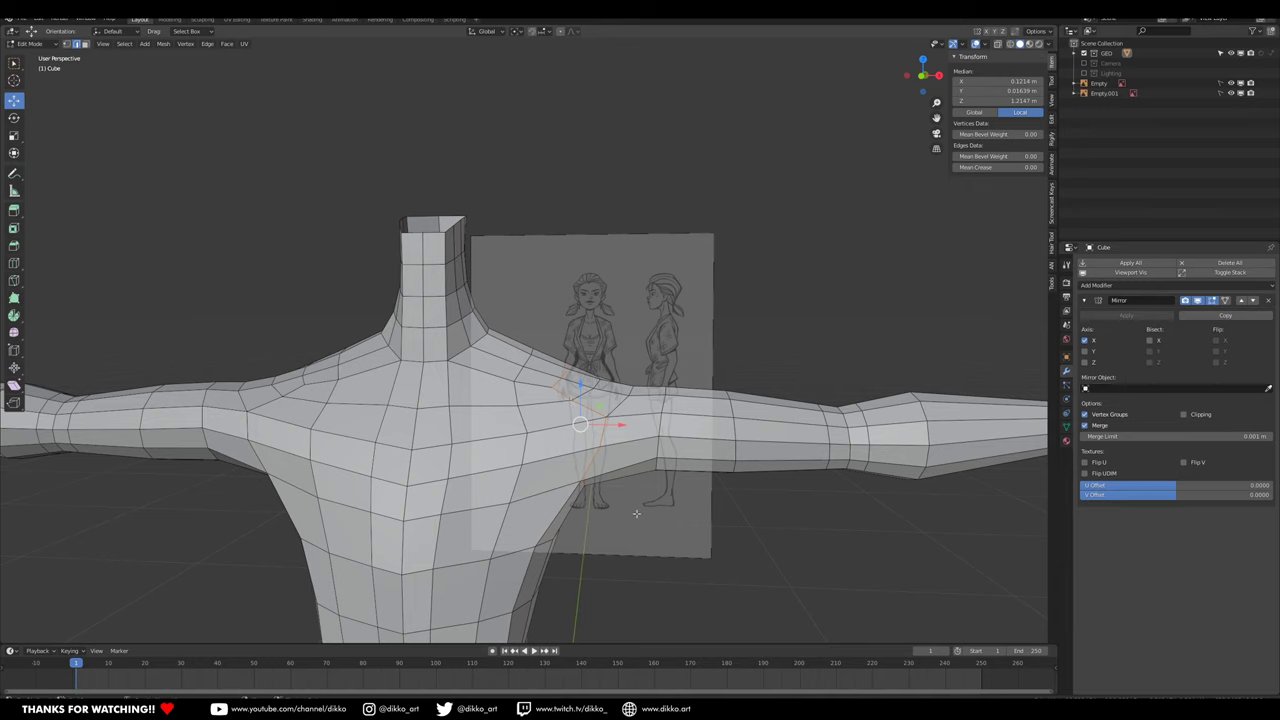
left_click(1051, 203)
key("ctrl+b")
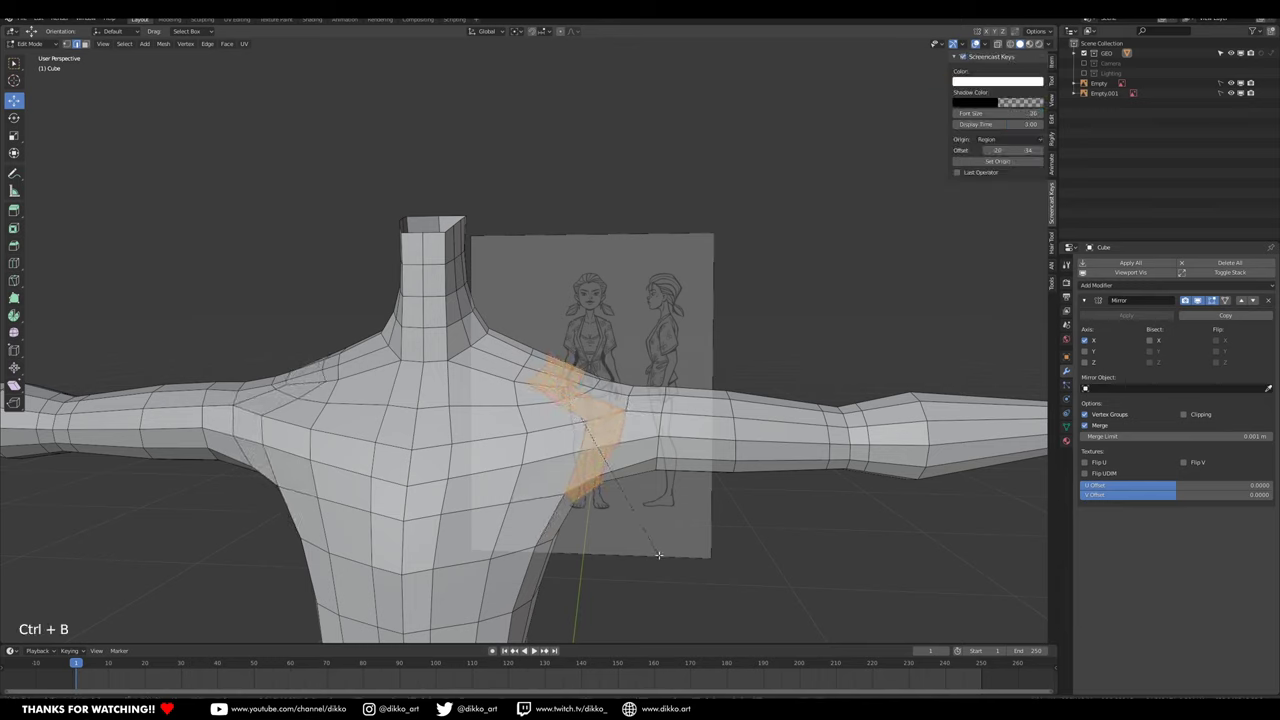
left_click(660, 554)
middle_click_drag(660, 554, 315, 433)
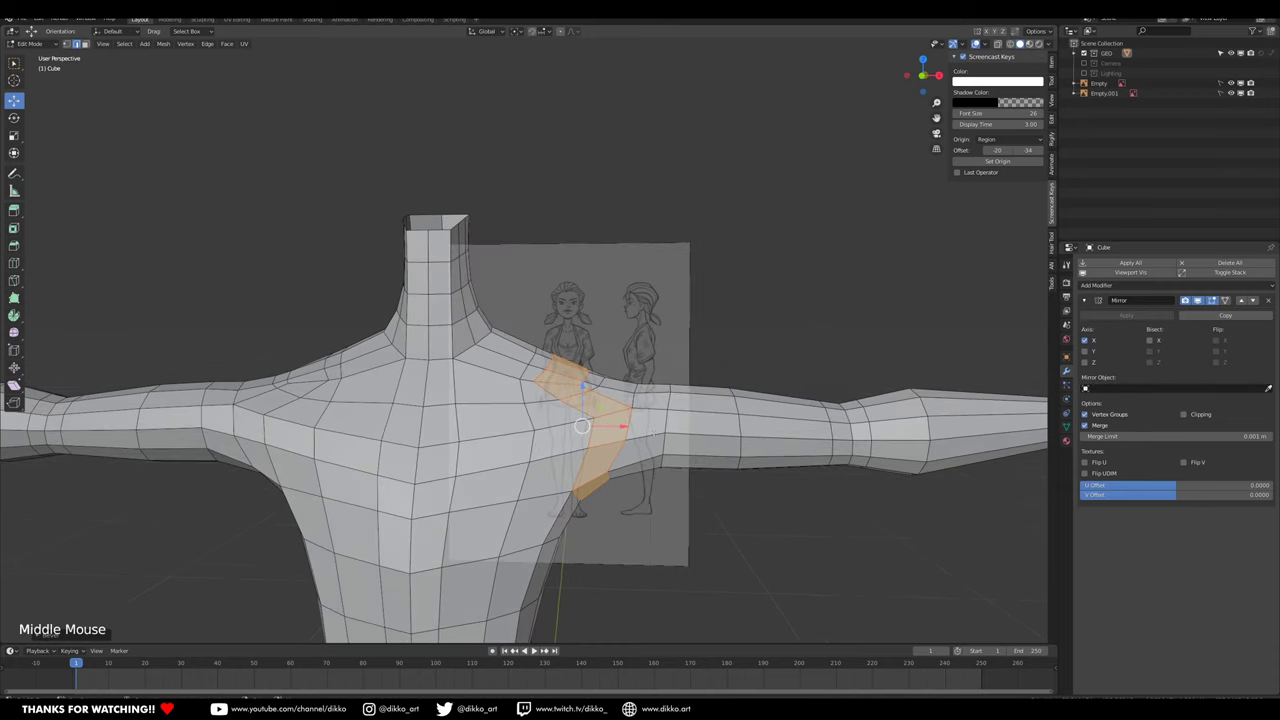
Step: Select the inner edge loop of the new shoulder band and flatten it by scaling along X
right_click(552, 392, "alt")
right_click(564, 400, "alt")
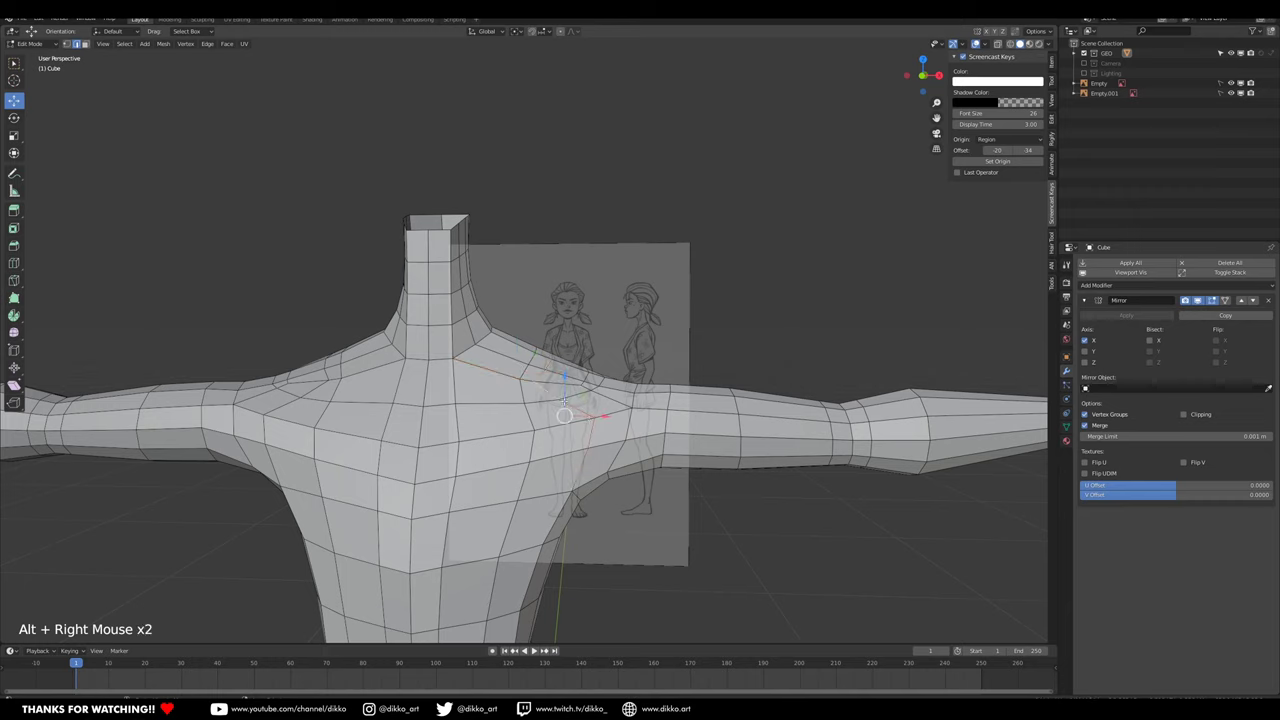
middle_click_drag(568, 490, 673, 507)
right_click(500, 343, "alt+shift")
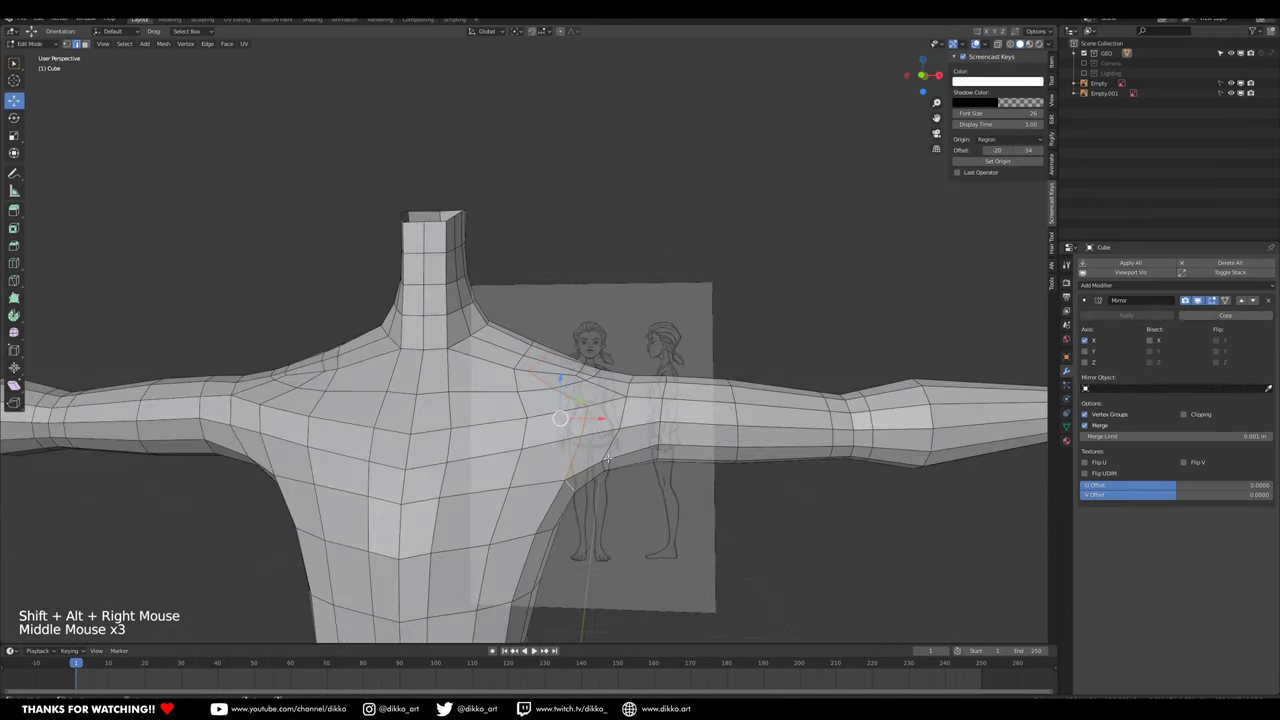
key("s")
key("x")
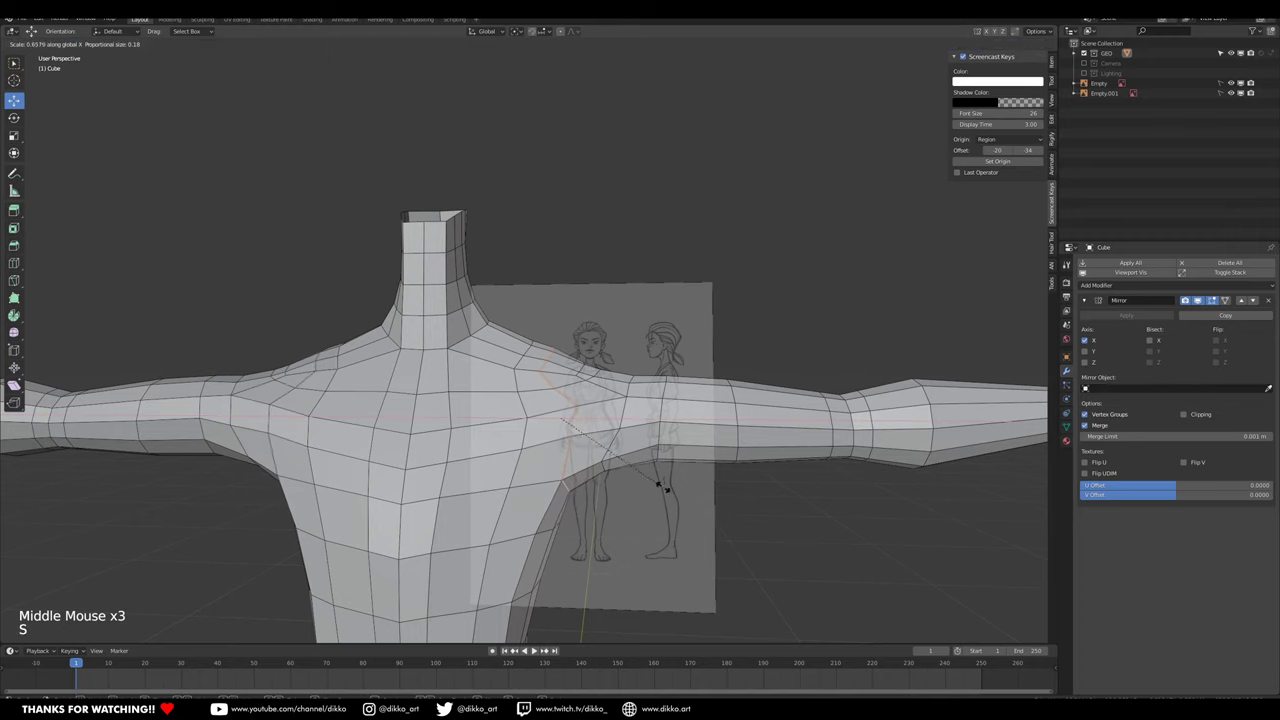
left_click(570, 411)
Step: Trace edge paths across the shoulder and upper chest with shortest-path selection to check how they flow
scroll(570, 411, "down", 2)
middle_click_drag(570, 410, 577, 382)
scroll(164, 504, "up", 1)
middle_click_drag(164, 504, 64, 551)
right_click(65, 552)
middle_click_drag(553, 387, 322, 392)
right_click(500, 408, "ctrl+shift")
key("ctrl+z")
middle_click_drag(680, 424, 111, 532)
right_click(111, 532, "ctrl+shift")
middle_click_drag(495, 382, 545, 395)
middle_click_drag(81, 559, 141, 518)
scroll(63, 553, "up", 1)
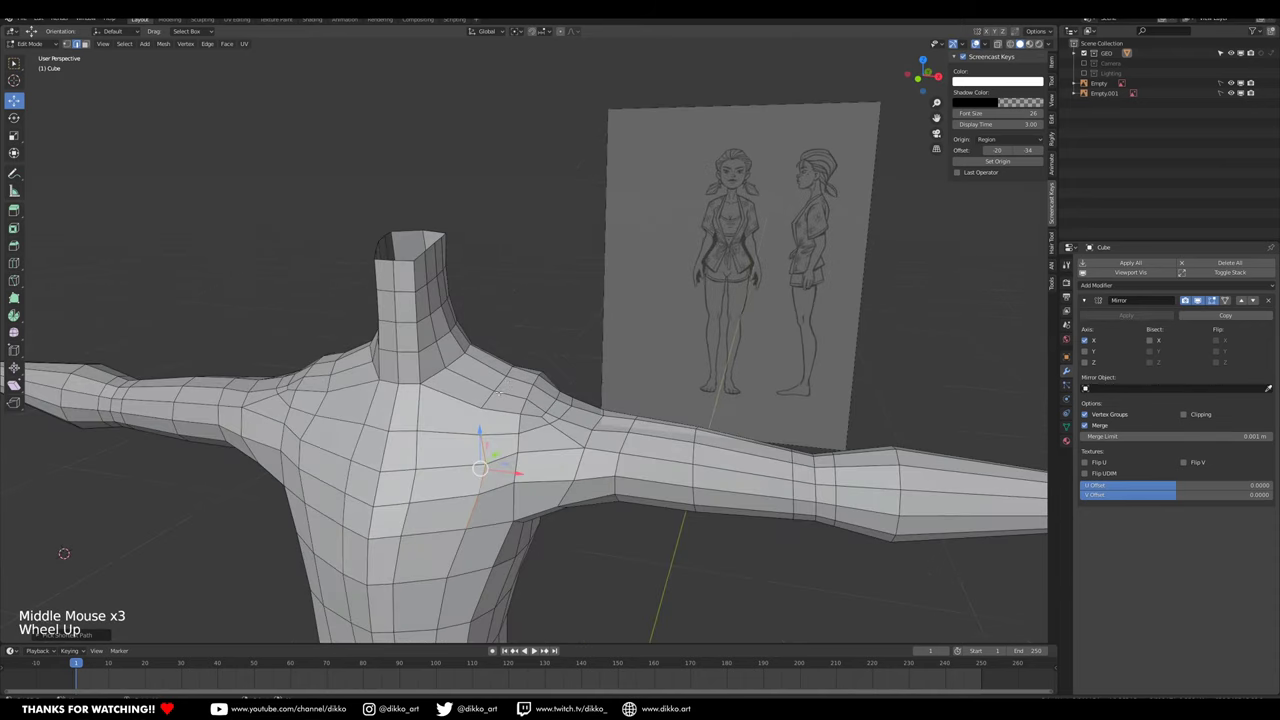
mouse_move(63, 553)
middle_mouse_down()
mouse_move(128, 498)
mouse_move(62, 548)
middle_mouse_up()
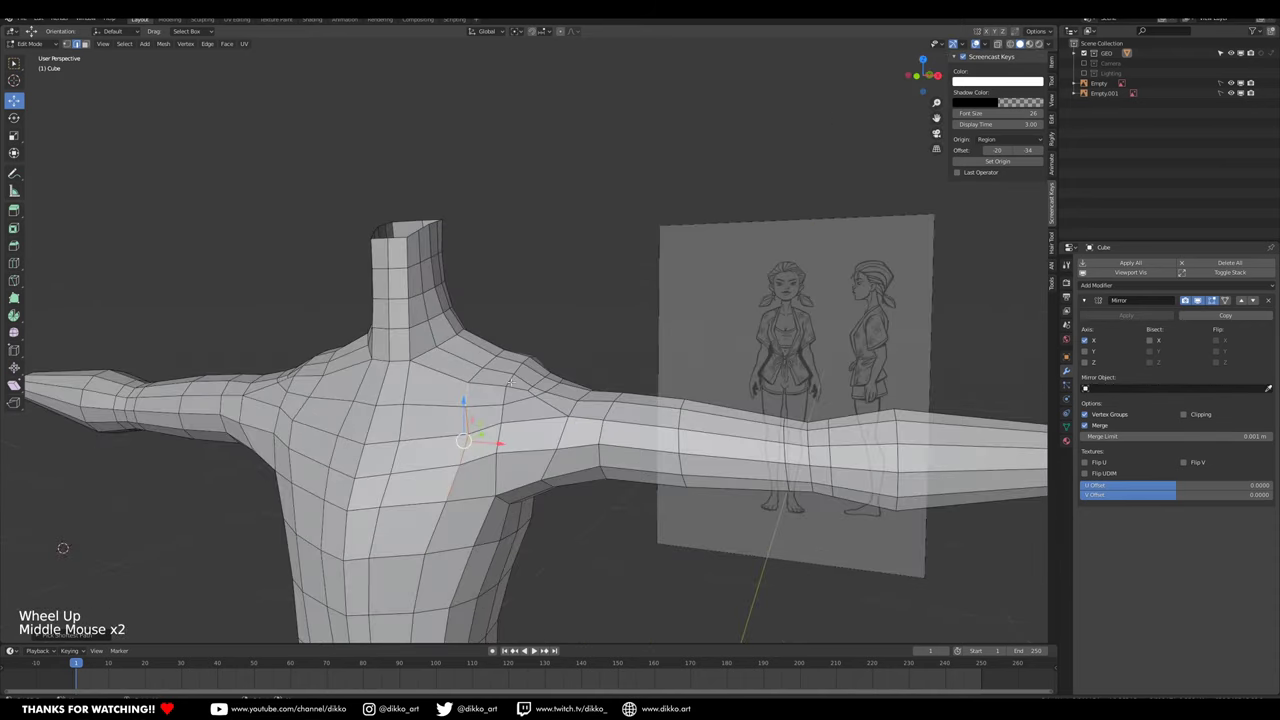
Step: Switch to face selection and examine the face loops around the shoulder and across the chest
left_click(85, 73)
right_click(518, 396, "alt")
middle_click_drag(562, 480, 560, 462)
middle_click_drag(560, 462, 572, 486)
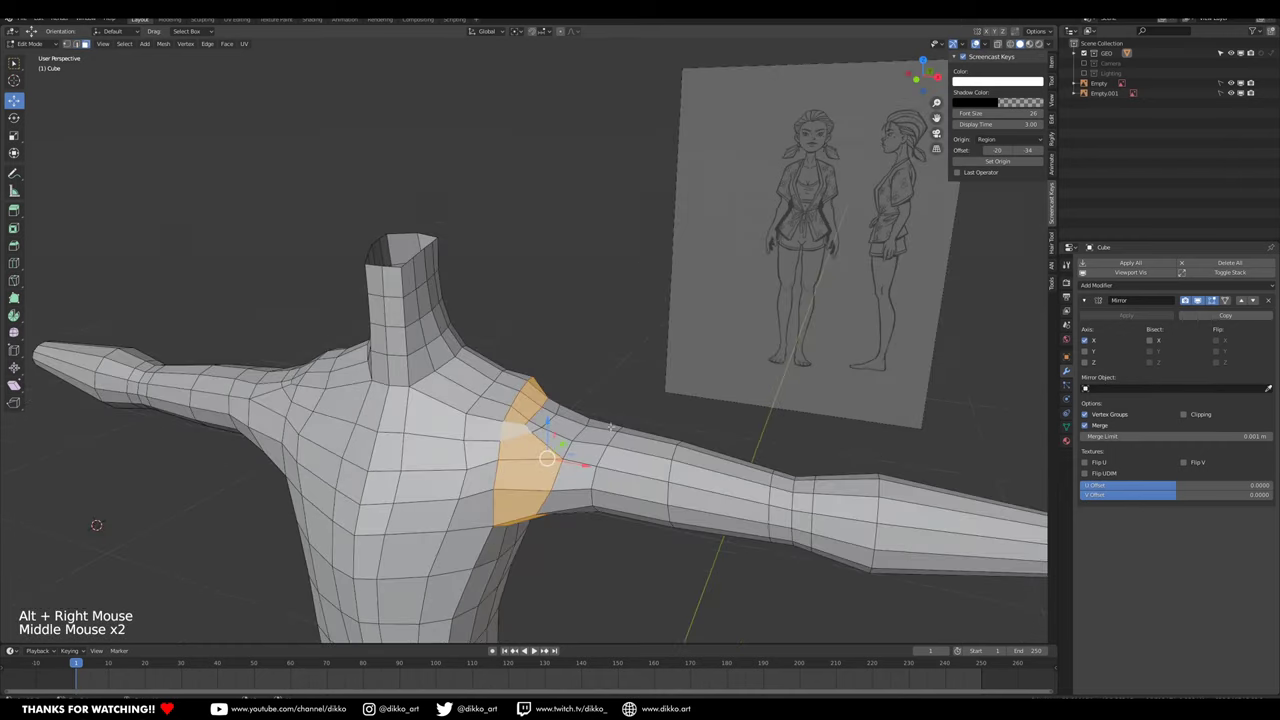
right_click(492, 424, "alt")
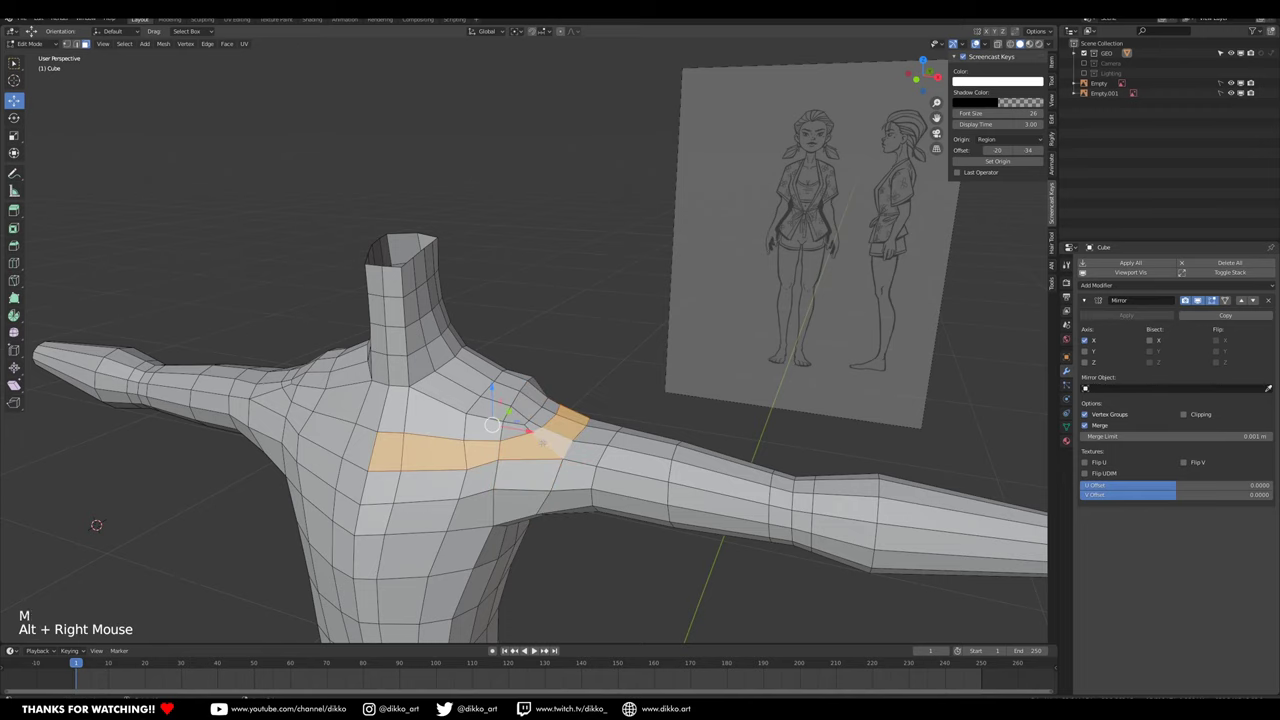
middle_click_drag(593, 378, 554, 409)
right_click(547, 388, "alt")
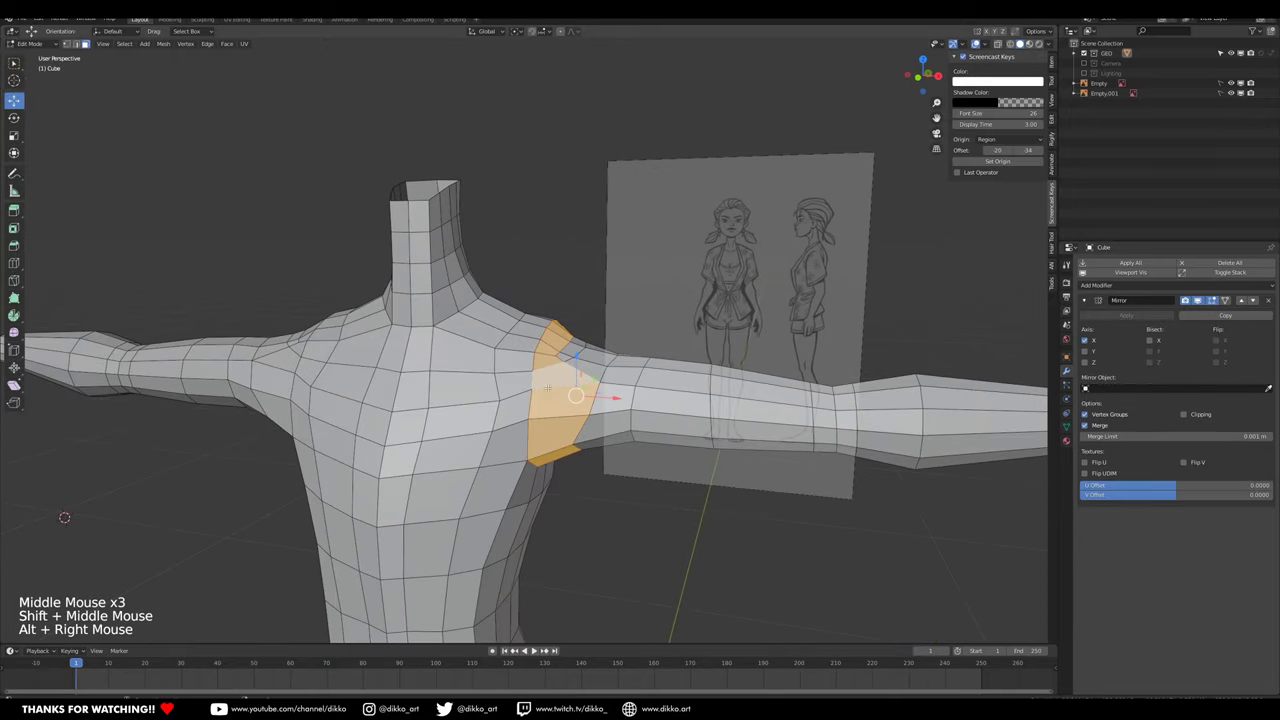
middle_click_drag(547, 388, 476, 365)
right_click(555, 372, "alt")
scroll(544, 377, "up", 1)
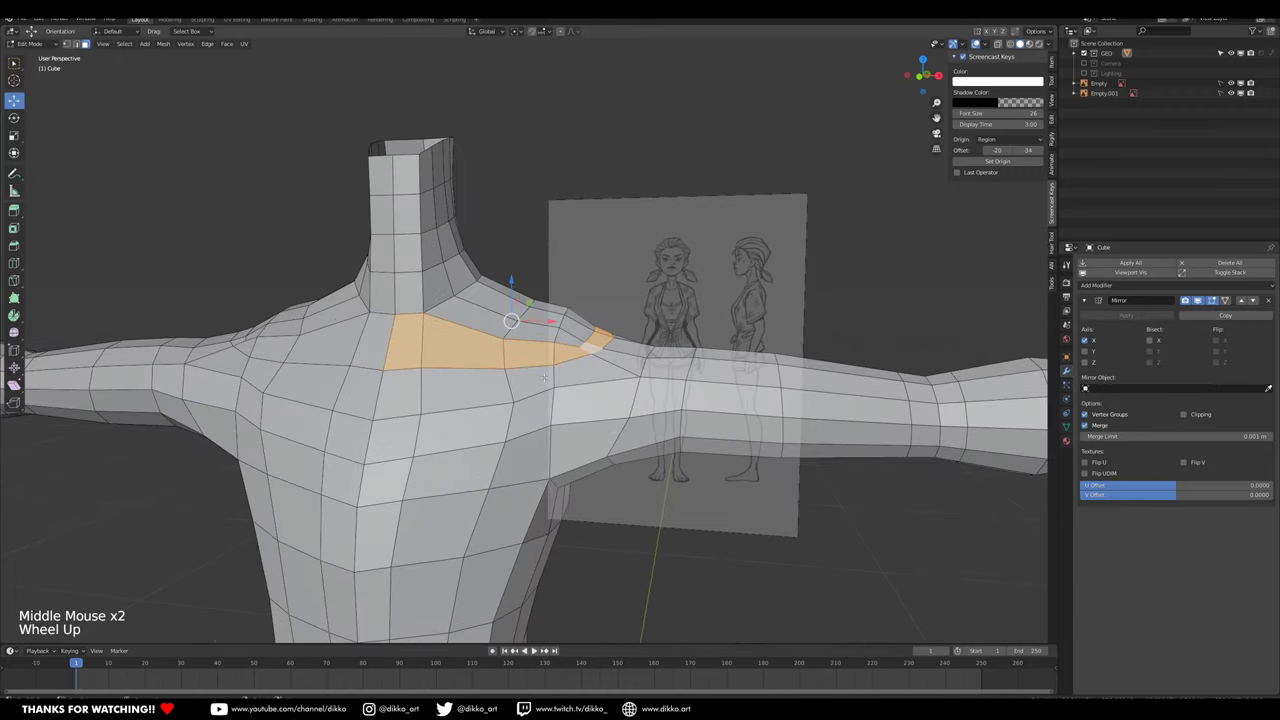
middle_click_drag(614, 355, 590, 357)
Step: Select edges around the top of the shoulder and reposition them to reshape the shoulder's transition to the arm
left_click(338, 201)
middle_click_drag(338, 201, 612, 324)
right_click(485, 430)
right_click(520, 400, "ctrl+shift")
left_click_drag(616, 298, 660, 307)
left_click_drag(623, 267, 624, 271)
middle_click(634, 262)
right_click(665, 346, "alt")
right_click(696, 364, "alt+shift")
left_click_drag(690, 388, 670, 390)
middle_click_drag(670, 390, 618, 357)
Step: Add an edge loop around the upper arm next to the shoulder
key("ctrl+r")
scroll(560, 400, "down", 3)
middle_click_drag(490, 435, 61, 76)
scroll(61, 76, "up", 3)
scroll(61, 76, "down", 2)
Step: Switch to Sculpt Mode and smooth the shoulder and the adjoining upper chest
left_click(30, 43)
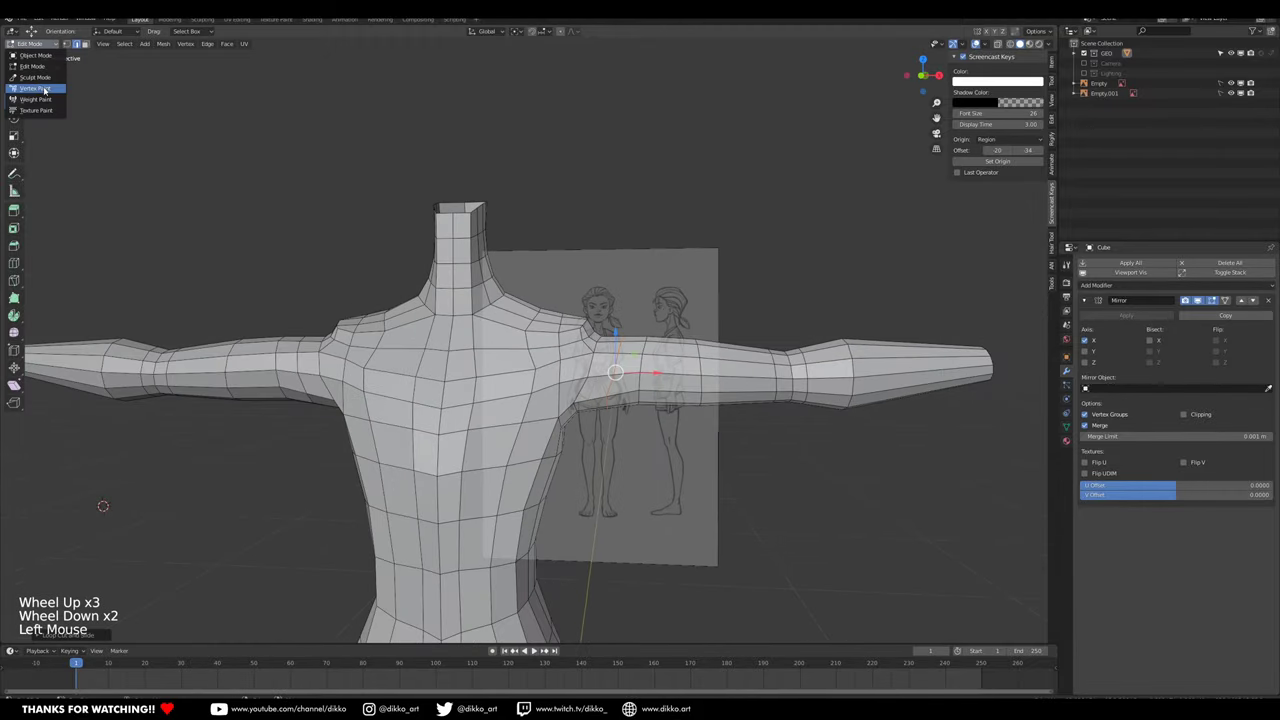
left_click(30, 78)
scroll(529, 414, "up", 1)
left_click(518, 390)
left_click(509, 432)
left_click_drag(509, 432, 472, 360)
mouse_move(472, 360)
left_mouse_down()
mouse_move(466, 343)
mouse_move(509, 377)
mouse_move(548, 382)
left_mouse_up()
key("ctrl+z")
mouse_move(560, 388)
left_mouse_down()
mouse_move(574, 394)
mouse_move(588, 354)
left_mouse_up()
left_click_drag(590, 346, 594, 332)
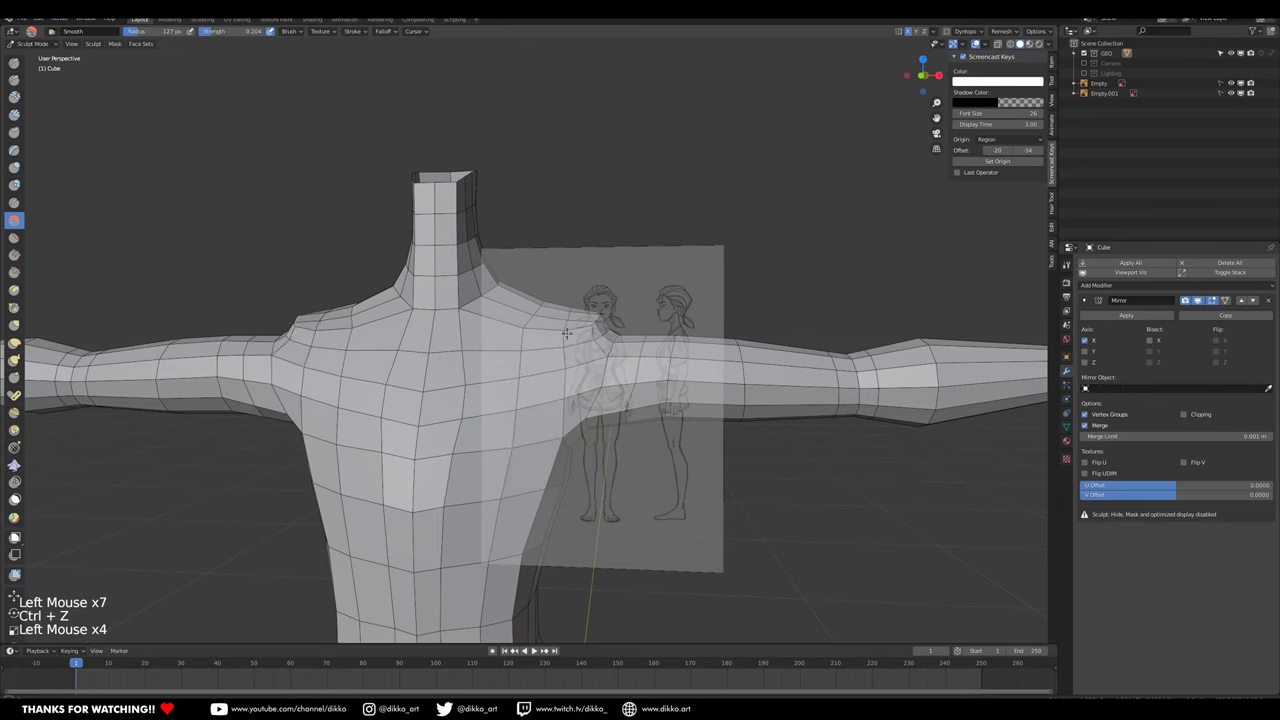
middle_click_drag(598, 345, 528, 368)
left_click_drag(532, 364, 559, 356)
Step: Smooth the chest and the rest of the torso with repeated Smooth brush strokes
mouse_move(556, 358)
middle_mouse_down()
mouse_move(414, 371)
mouse_move(466, 348)
mouse_move(470, 380)
middle_mouse_up()
left_click(429, 366)
left_click(429, 366)
left_click(466, 348)
left_click(466, 348)
left_click(466, 348)
left_click(461, 368)
left_click(459, 370)
left_click(457, 371)
left_click(457, 371)
left_click(450, 455)
left_click(450, 455)
left_click(450, 455)
mouse_move(450, 455)
middle_mouse_down()
mouse_move(480, 410)
mouse_move(543, 414)
mouse_move(557, 366)
mouse_move(443, 457)
mouse_move(371, 271)
middle_mouse_up()
scroll(470, 420, "down", 3)
scroll(543, 414, "up", 1)
scroll(557, 366, "up", 2)
scroll(543, 371, "down", 1)
left_click(526, 381)
left_click(526, 381)
scroll(443, 457, "up", 2)
left_click(461, 314)
left_click(461, 314)
left_click(461, 314)
left_click(461, 314)
left_click(461, 314)
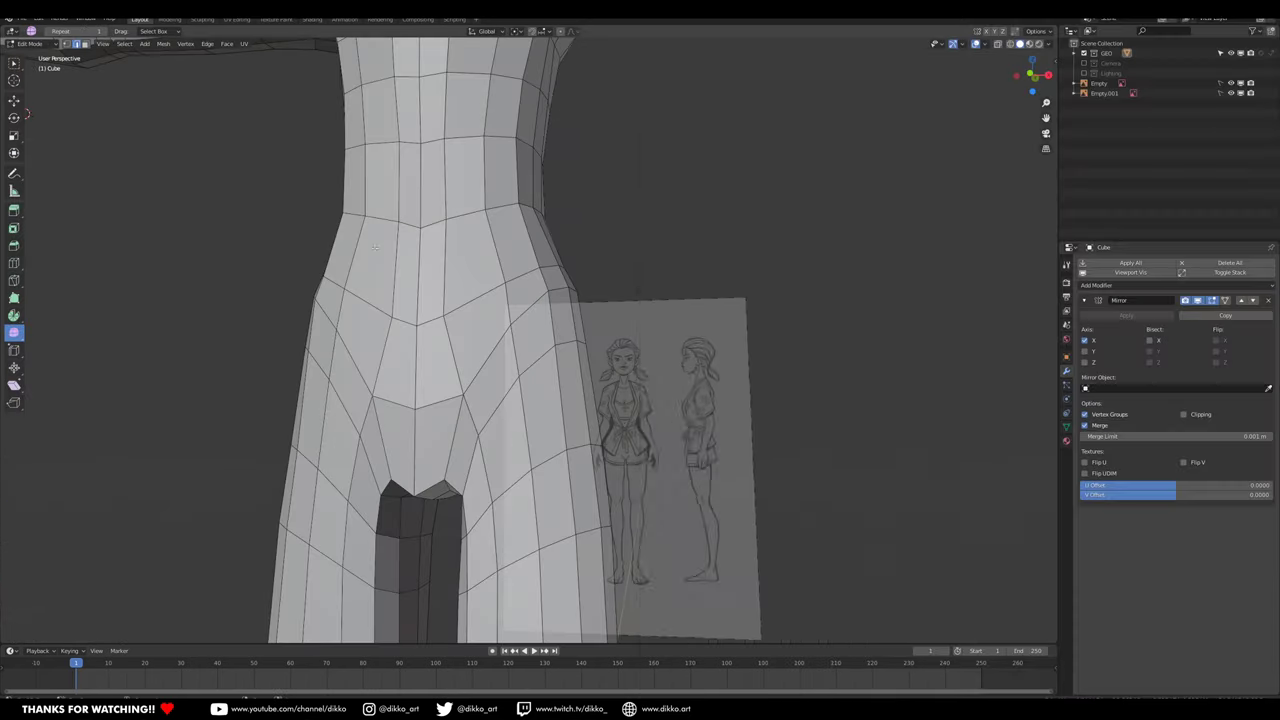
Step: Examine the topology of the whole body, ending on the hips and crotch
scroll(420, 286, "down", 5)
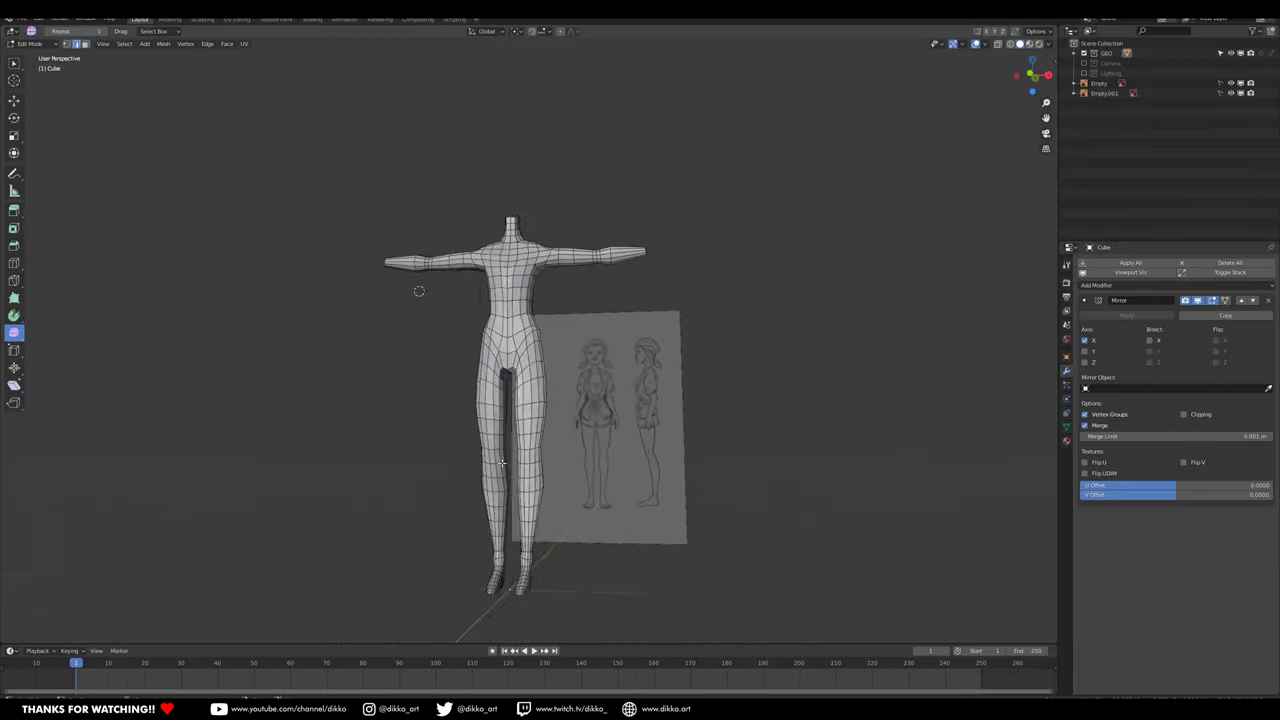
middle_click_drag(369, 268, 528, 284)
middle_click_drag(560, 350, 605, 408)
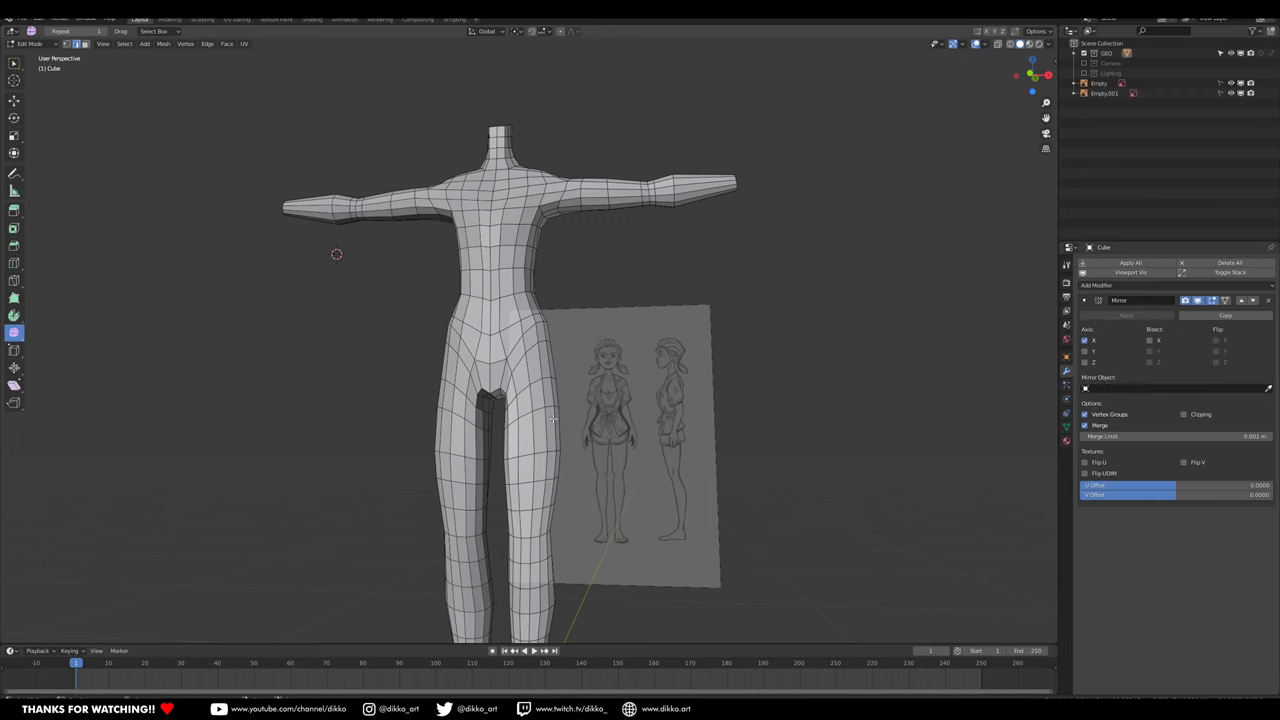
scroll(529, 403, "up", 1)
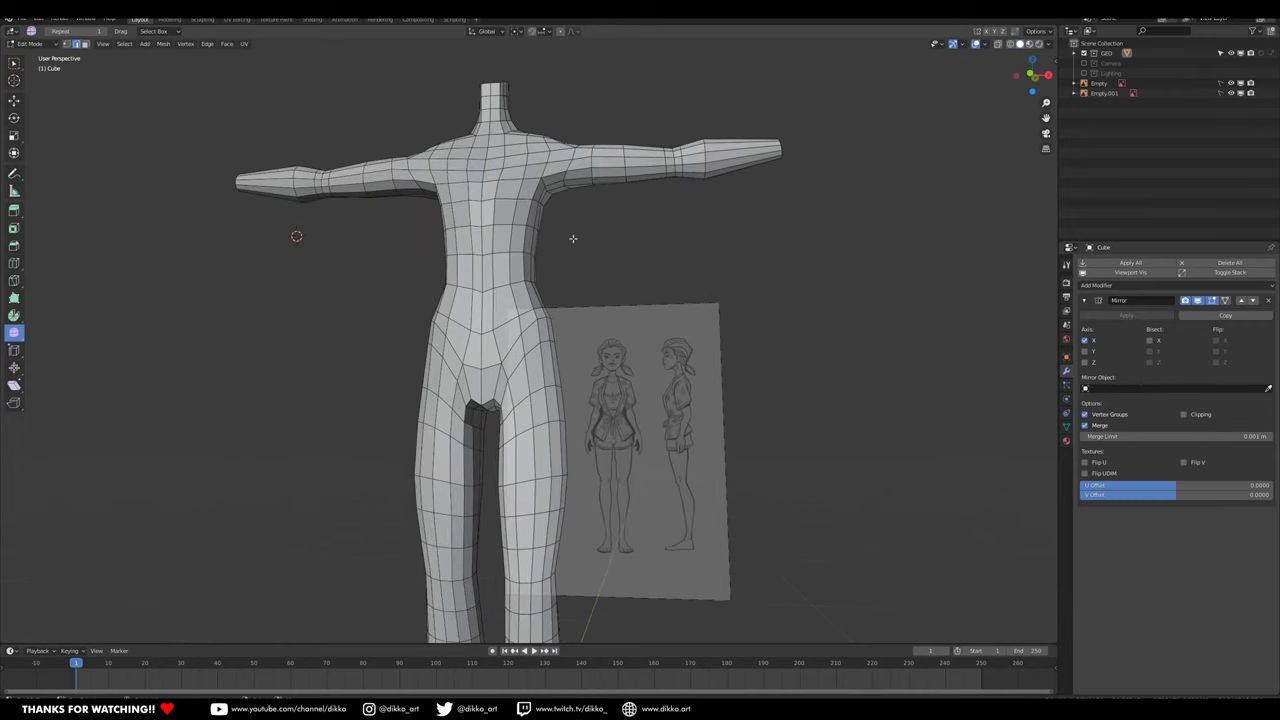
scroll(497, 418, "up", 1)
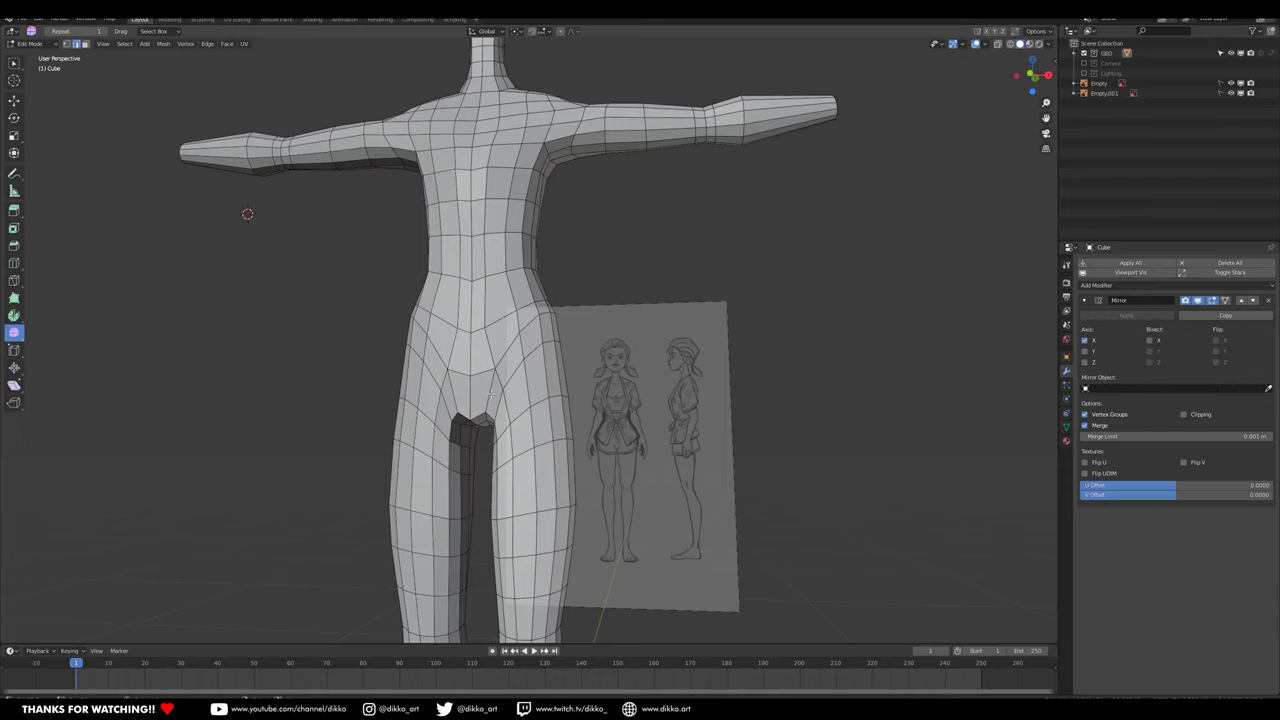
middle_click_drag(481, 383, 466, 388)
scroll(440, 417, "up", 1)
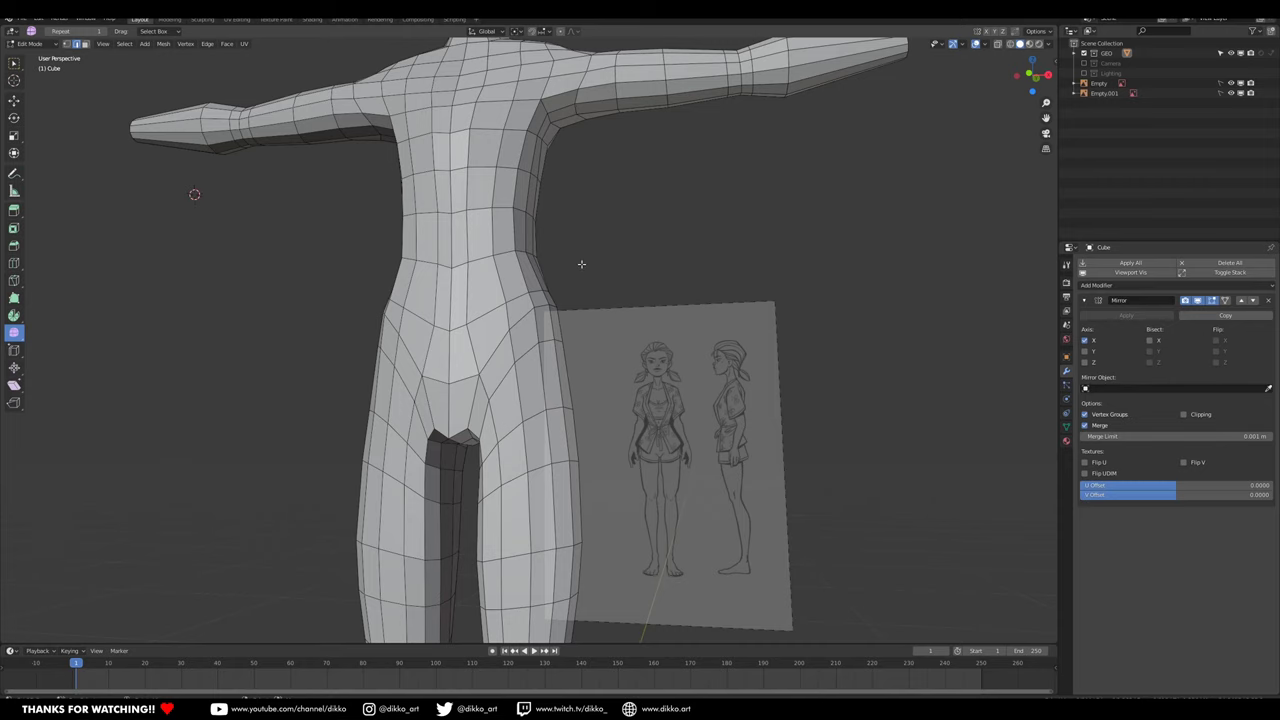
middle_click_drag(484, 410, 478, 410)
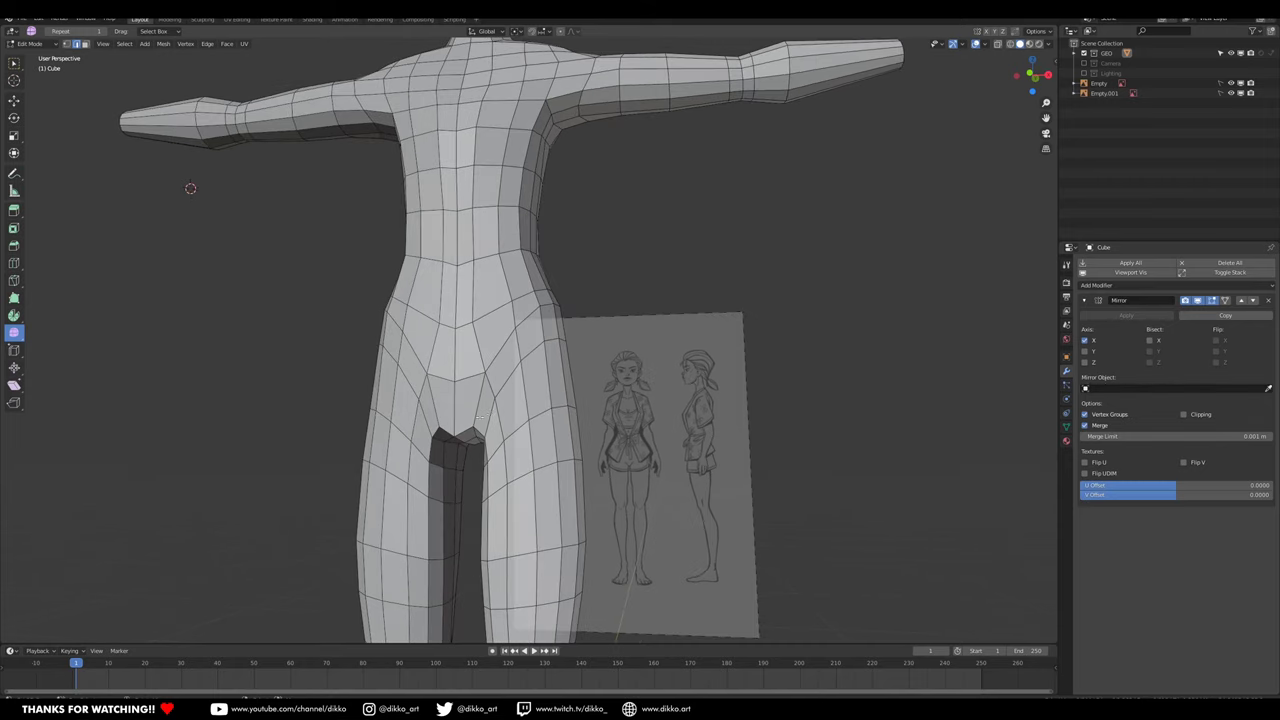
scroll(478, 410, "up", 2)
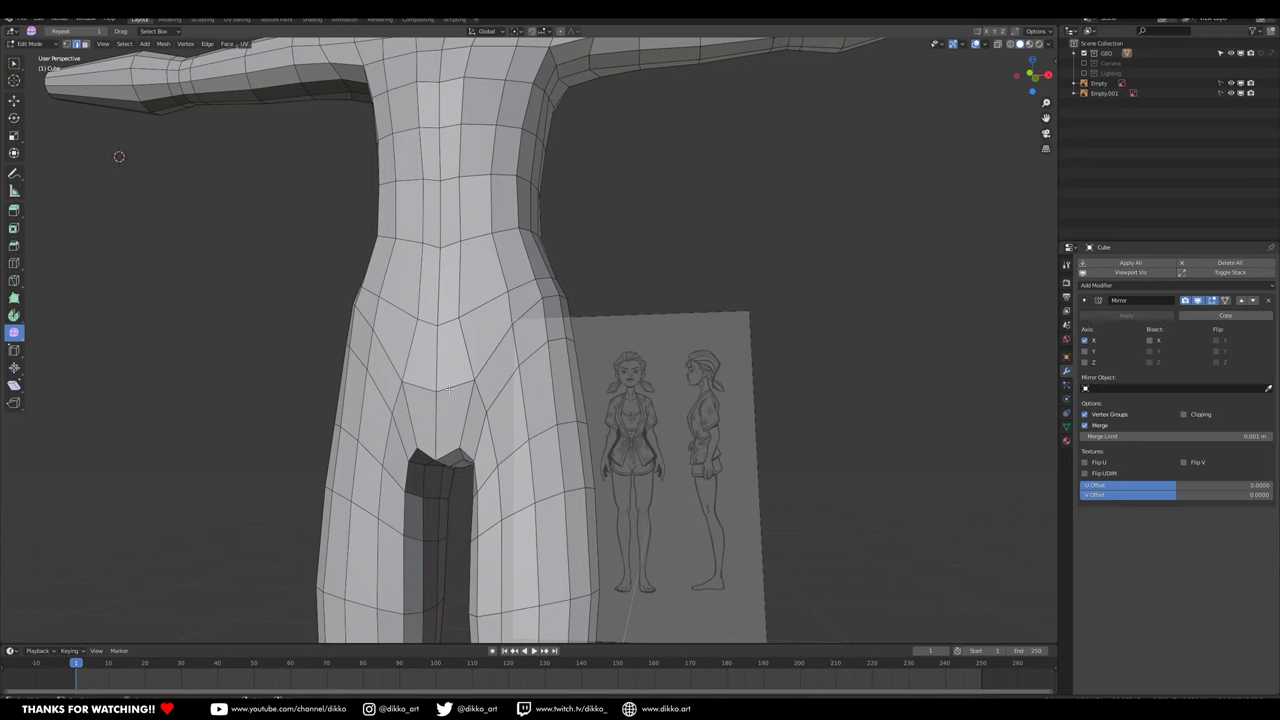
Step: Bevel the edge path running from the front center of the pelvis around the hip to the back, then deselect everything
left_click(448, 388)
left_click(479, 395, "shift")
left_click(12, 63)
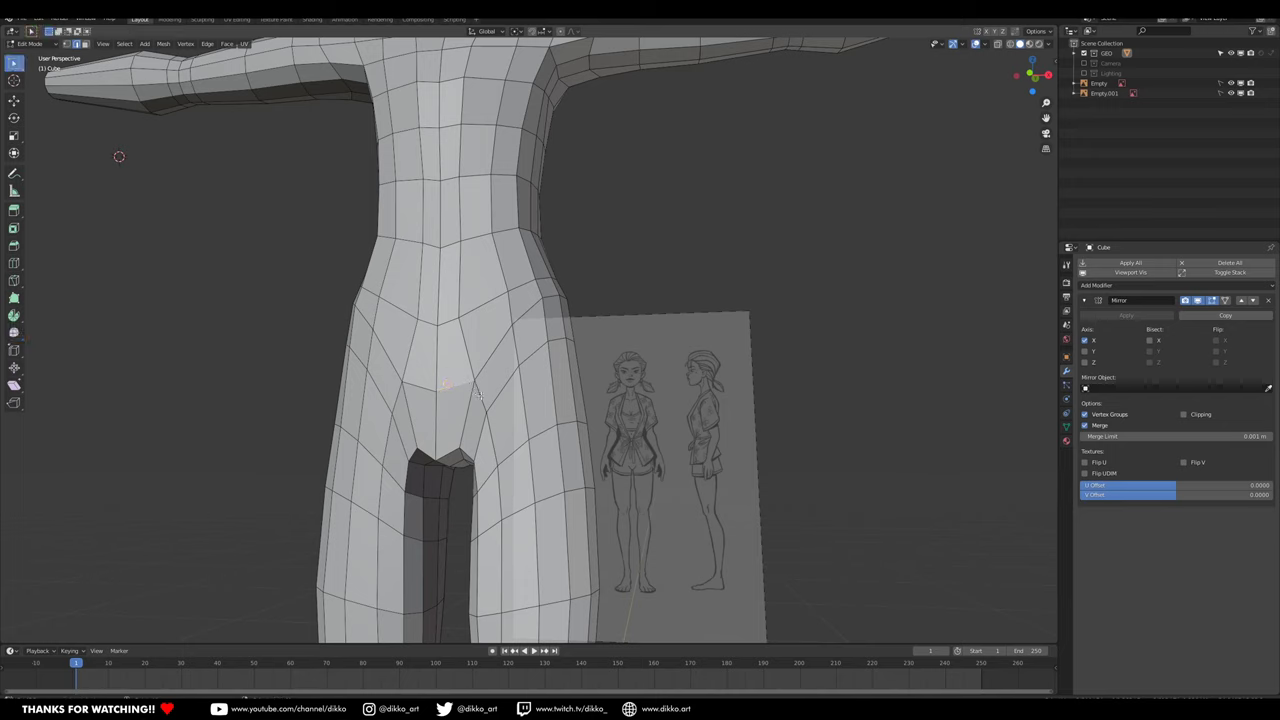
middle_click_drag(530, 355, 408, 404)
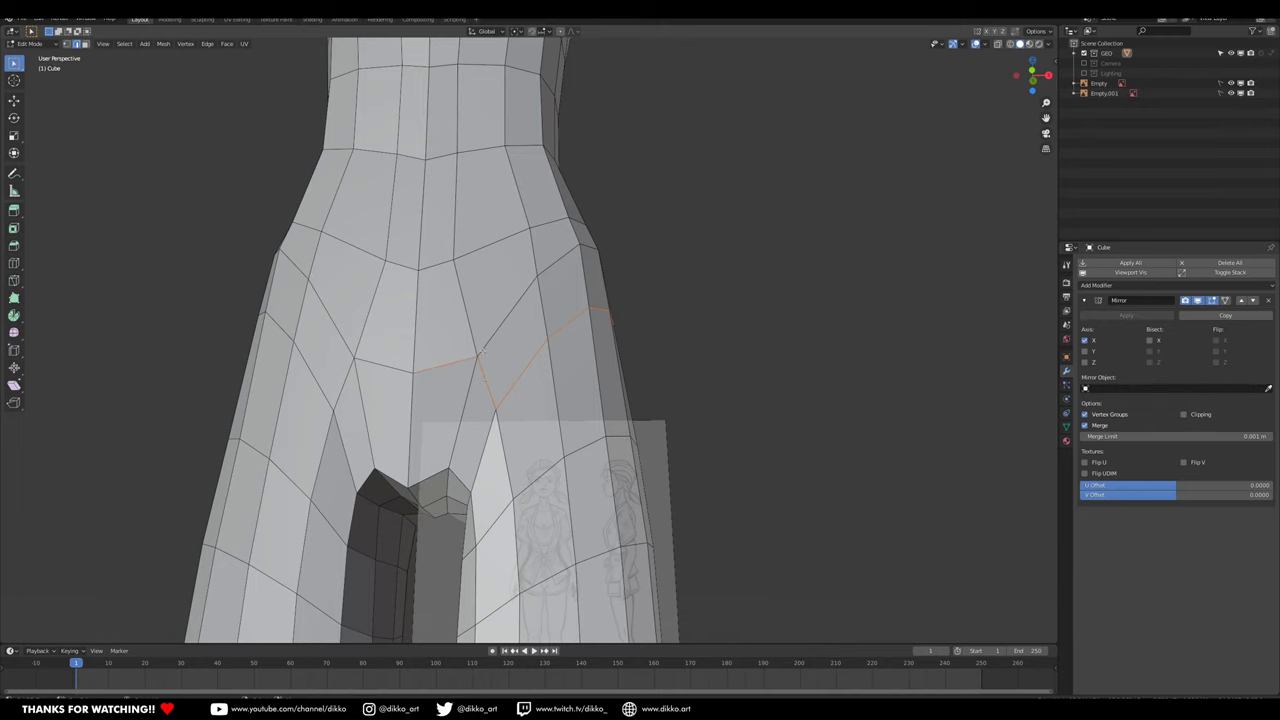
middle_click_drag(475, 345, 448, 384)
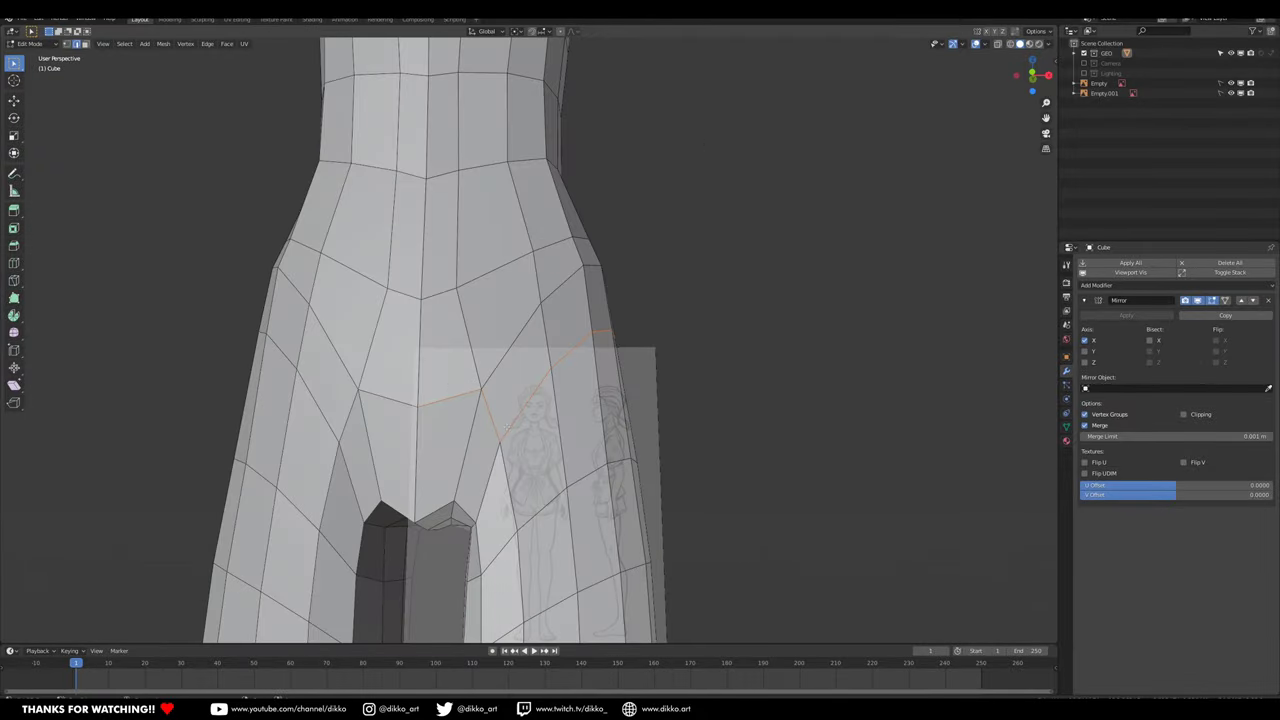
middle_click_drag(556, 367, 563, 420)
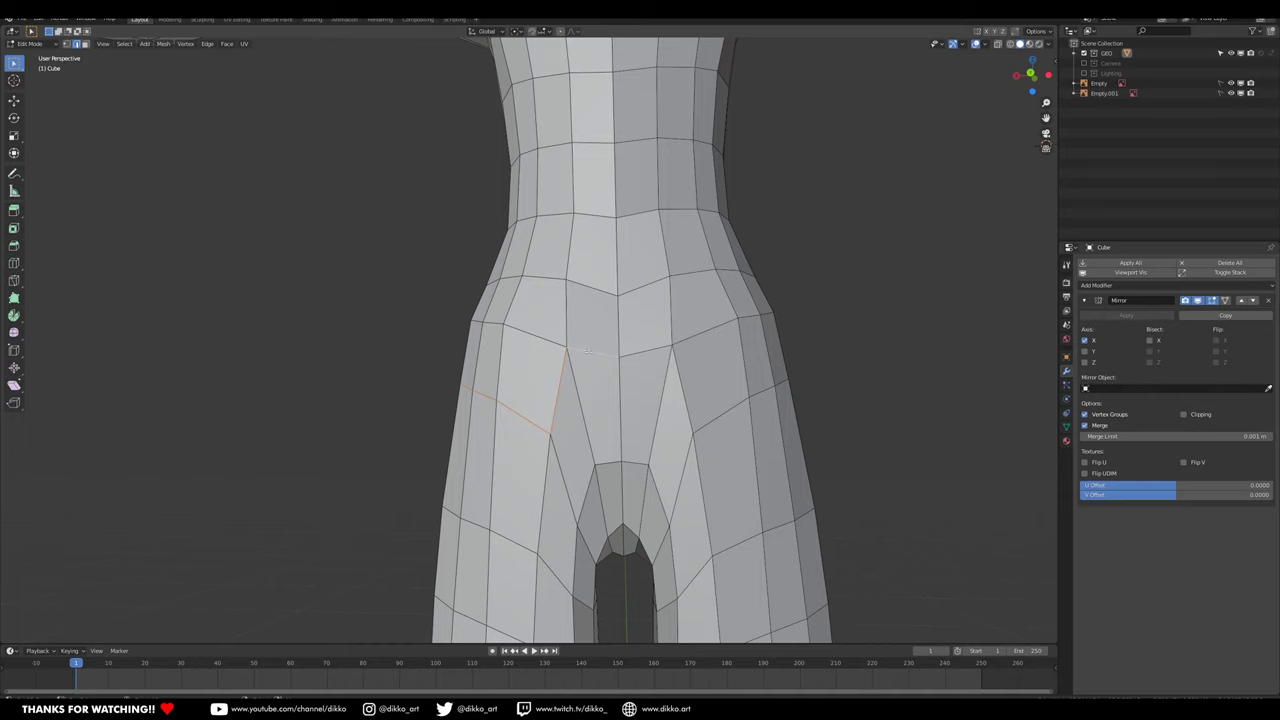
middle_click_drag(560, 347, 519, 376)
mouse_move(587, 383)
middle_mouse_down()
mouse_move(529, 374)
mouse_move(590, 381)
middle_mouse_up()
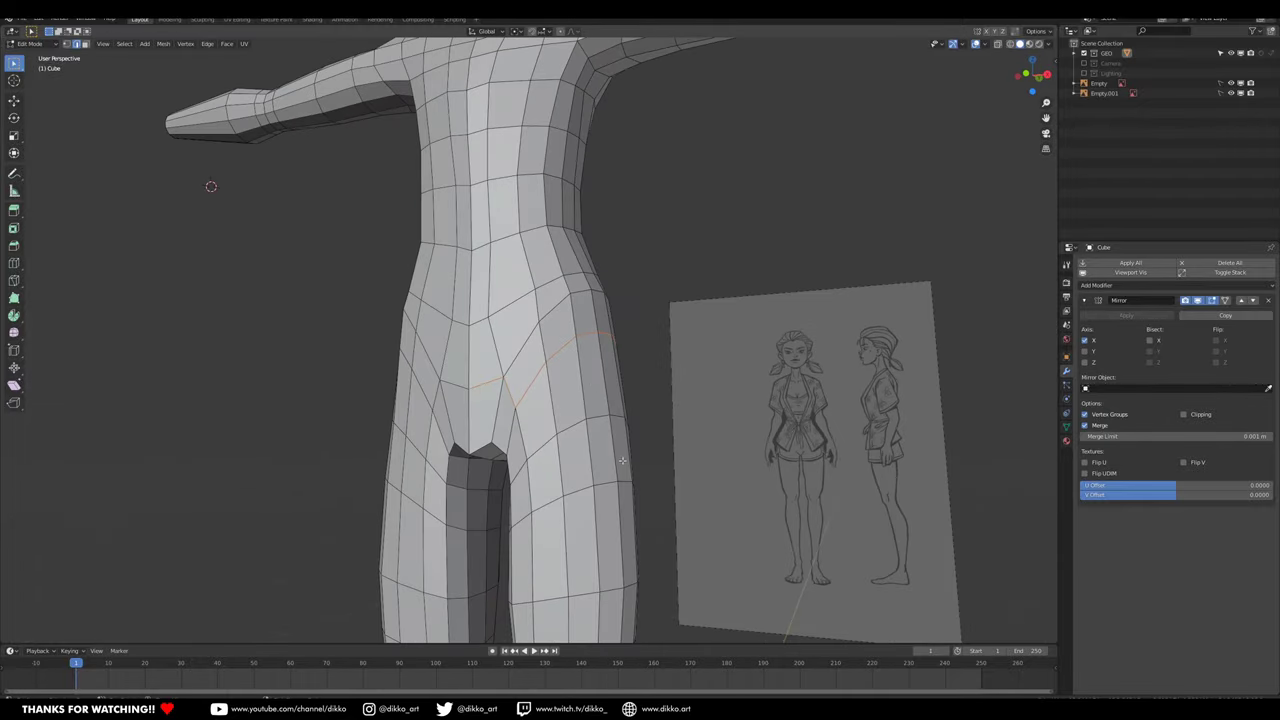
key("ctrl+b")
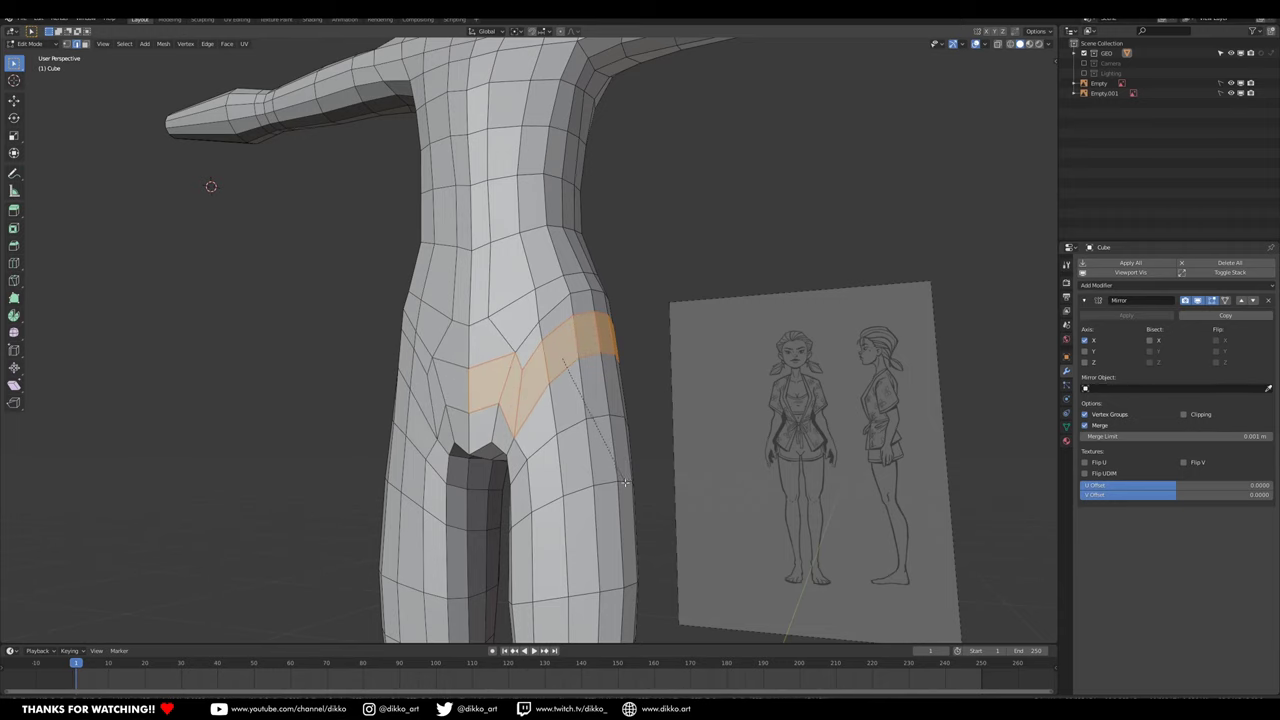
left_click(624, 483)
middle_click_drag(211, 186, 179, 142)
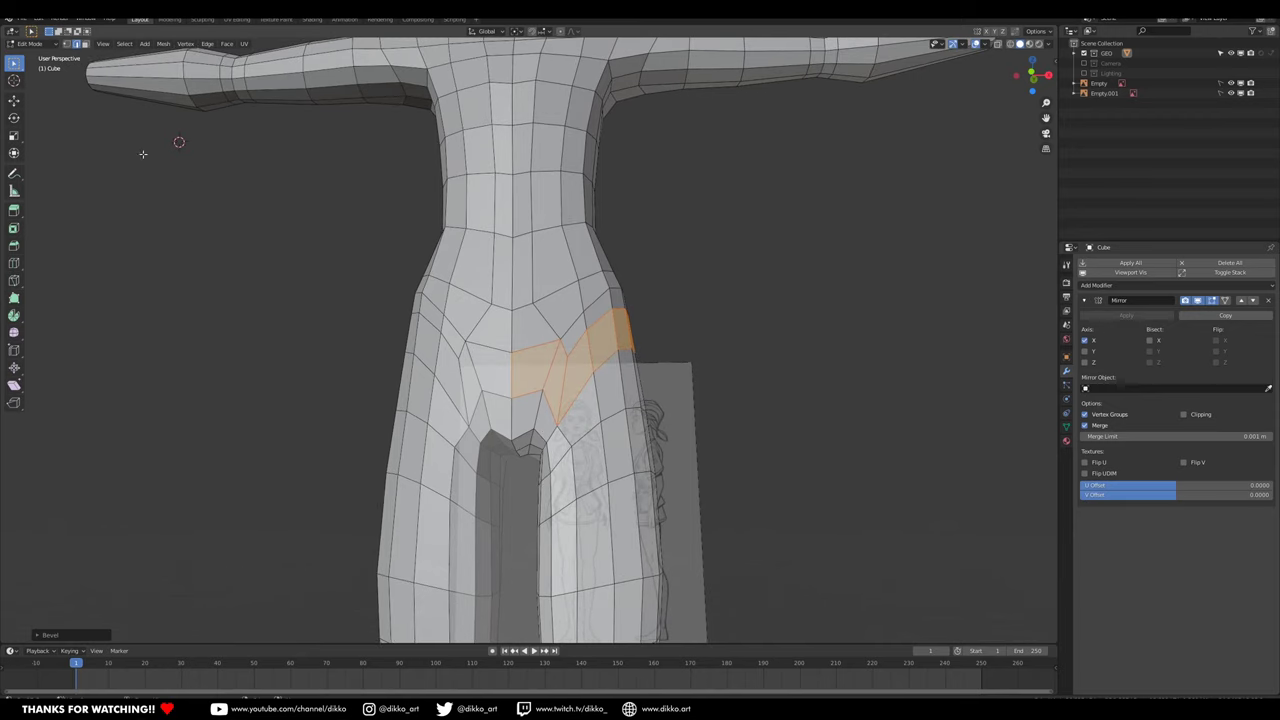
key("alt+a")
Step: Switch to face selection and examine the face loops around the hips from the back and front
middle_click_drag(570, 405, 364, 390)
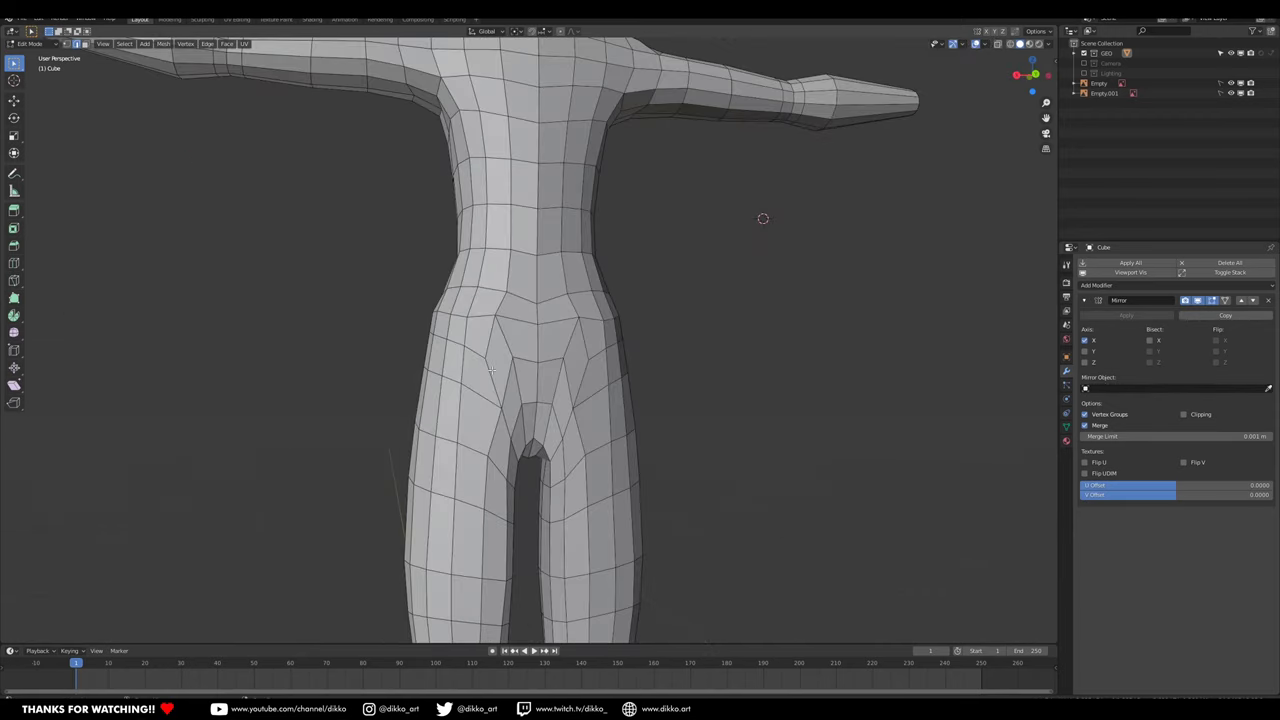
left_click(86, 44)
left_click(486, 374, "alt")
middle_click_drag(480, 371, 612, 403)
middle_click_drag(149, 111, 205, 181)
middle_click_drag(509, 436, 508, 338)
middle_click_drag(519, 436, 511, 236)
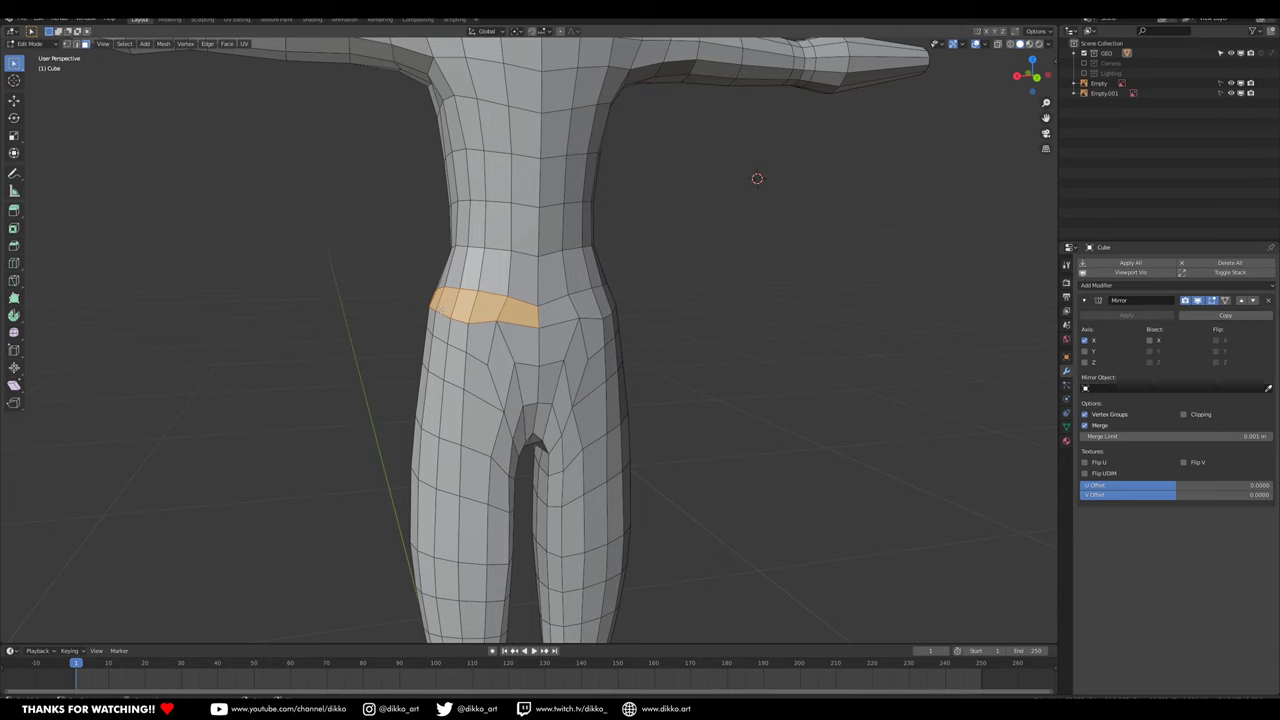
Step: Examine the face loop running from the side of the hip down to the crotch, including the inner-thigh face
mouse_move(505, 334)
middle_mouse_down()
mouse_move(508, 280)
mouse_move(580, 322)
mouse_move(504, 321)
middle_mouse_up()
left_click(515, 322, "alt")
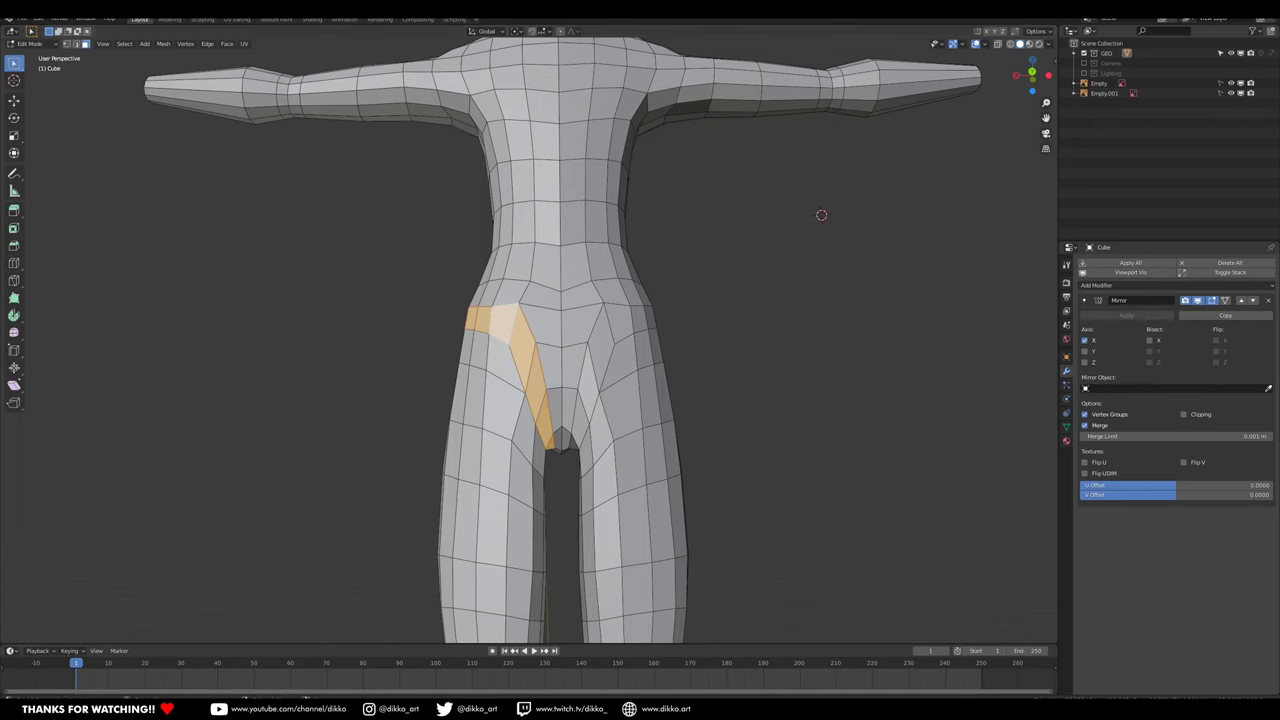
middle_click_drag(495, 549, 516, 365)
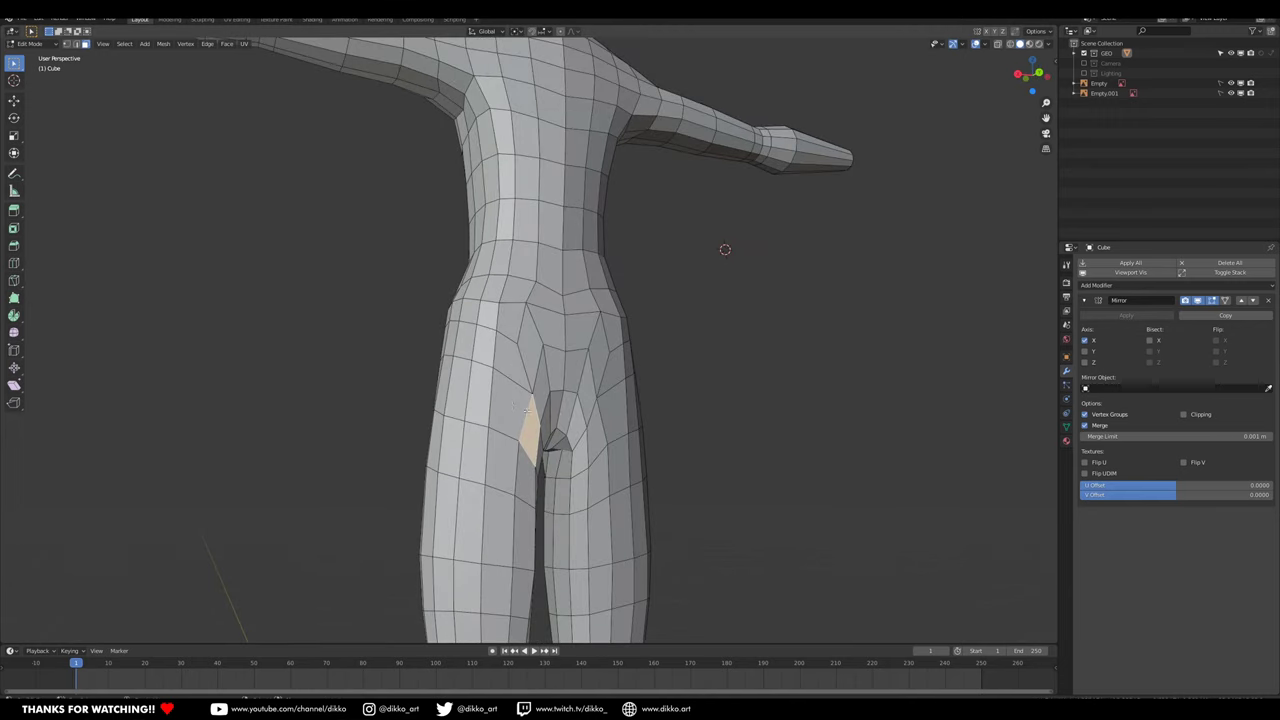
middle_click_drag(511, 406, 528, 441)
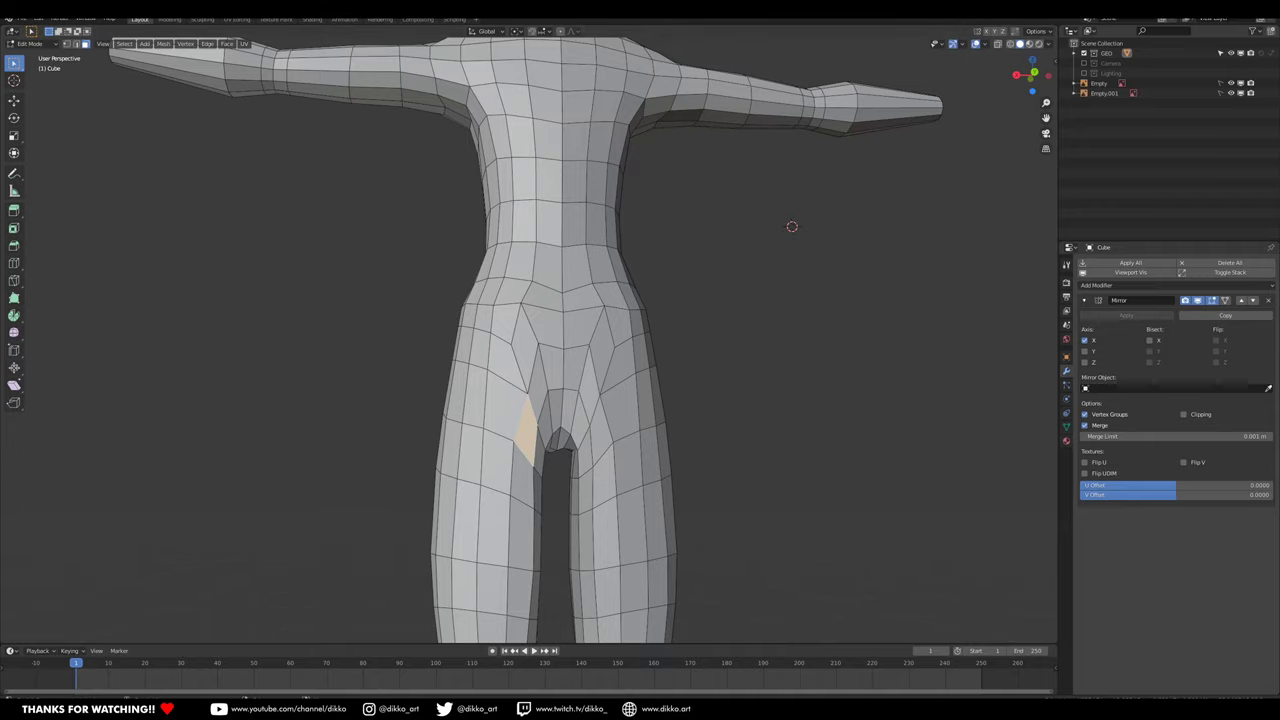
left_click(250, 709)
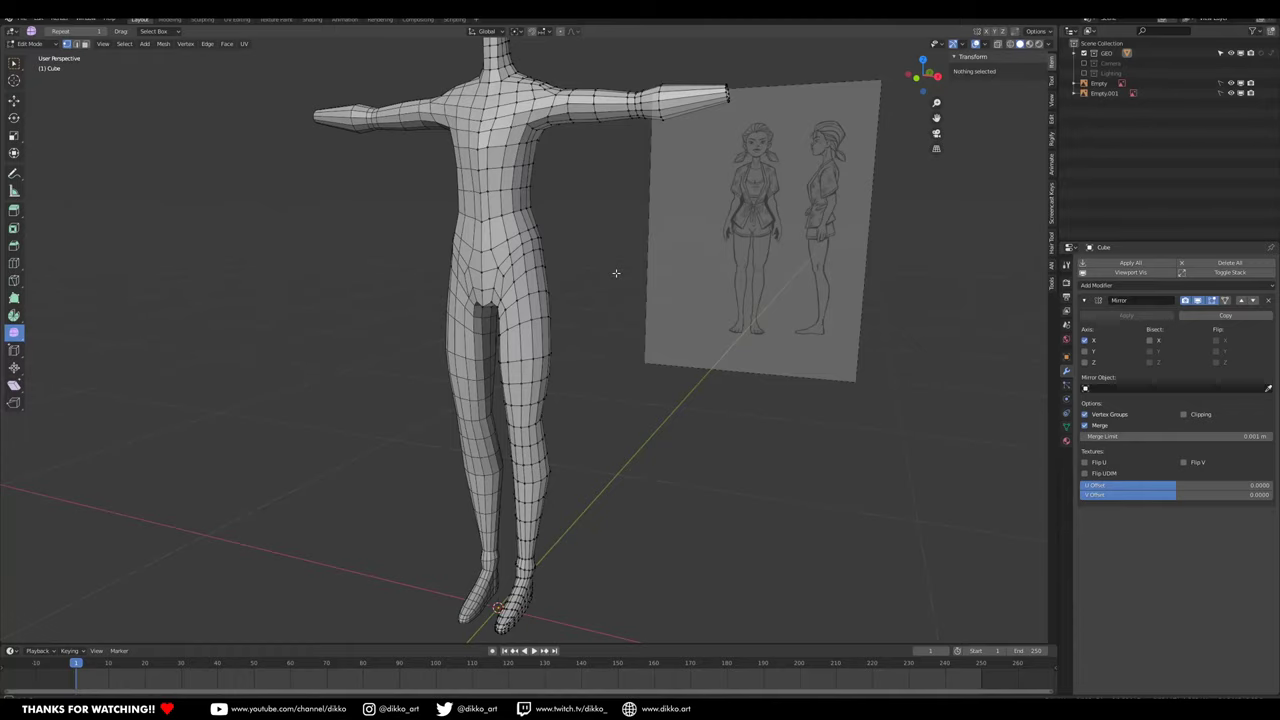
Step: Add an edge loop through the hip area of the body mesh
middle_click_drag(614, 274, 443, 266)
scroll(543, 350, "up", 4)
key("ctrl+r")
left_click(543, 351)
left_click(547, 351)
middle_click_drag(543, 350, 342, 229)
Step: Delete the patch of faces covering one buttock, from below the waist to the top of the thigh
left_click(85, 46)
left_click(560, 335, "alt")
middle_click_drag(562, 338, 533, 274)
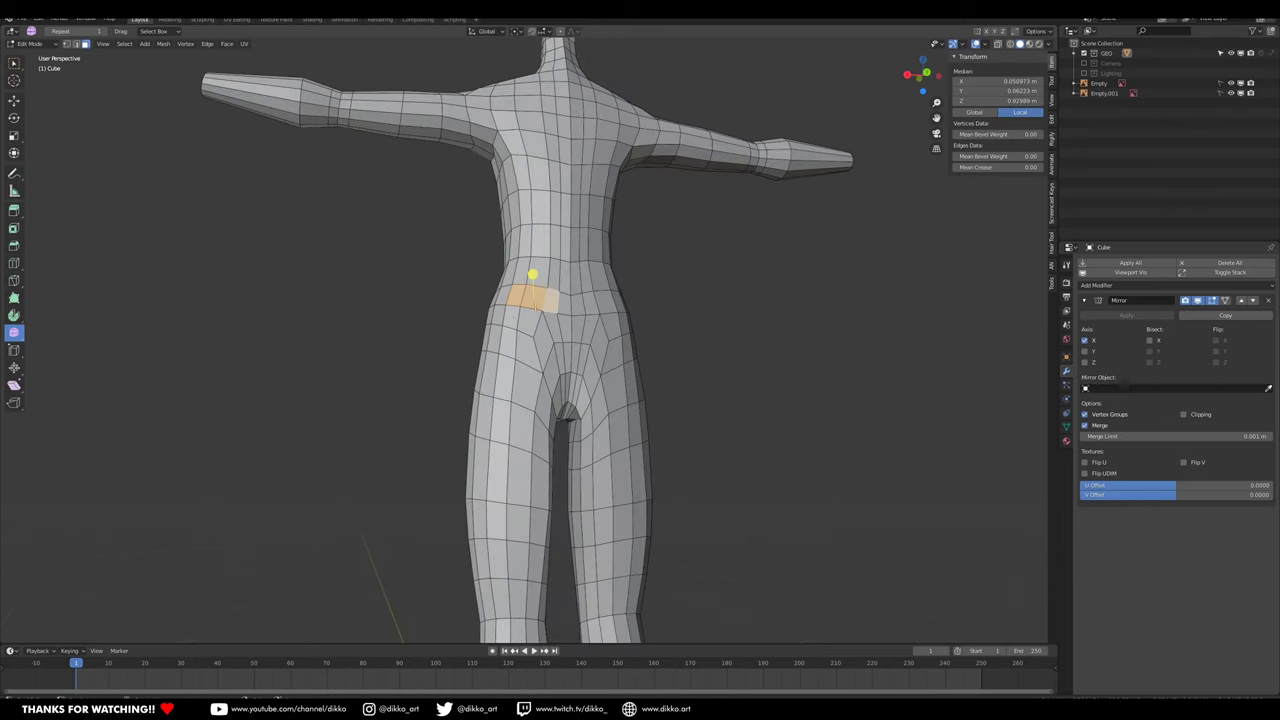
left_click(529, 318, "shift")
left_click(543, 339, "shift")
left_click(553, 327, "shift")
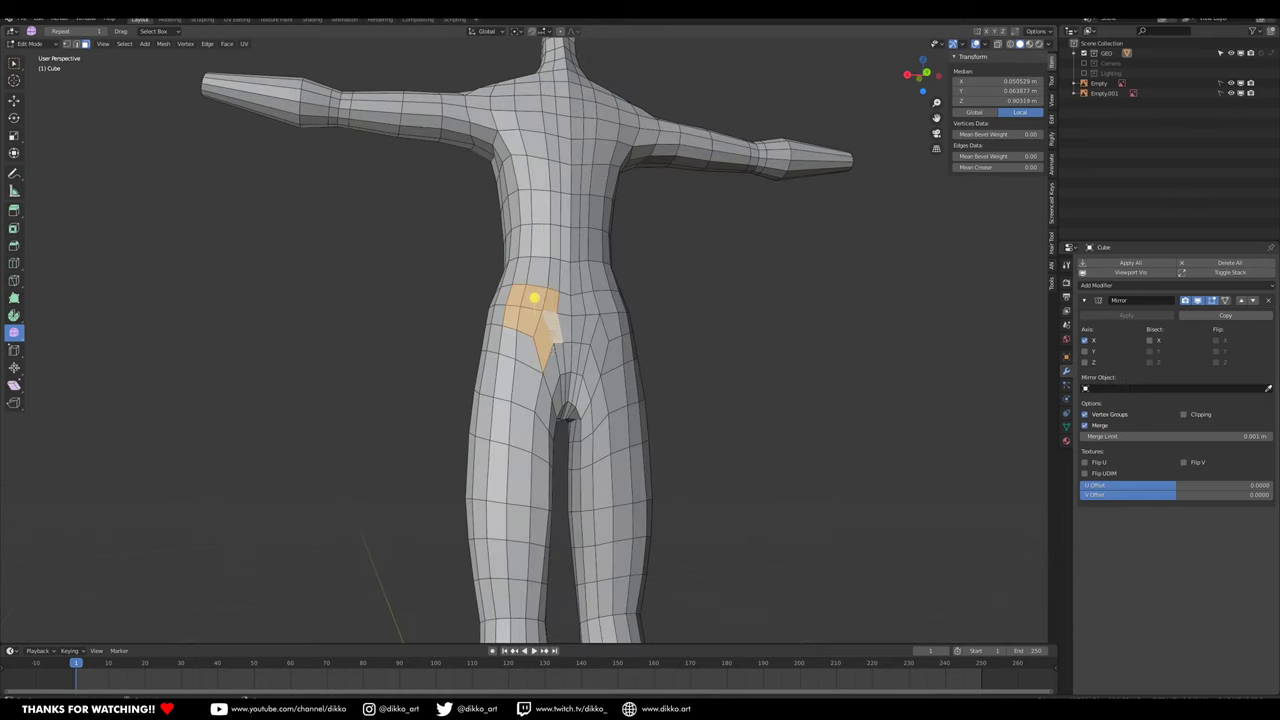
middle_click_drag(556, 390, 512, 404)
left_click(502, 406, "shift")
left_click(488, 391, "shift")
left_click(485, 362, "shift")
left_click(510, 360, "shift")
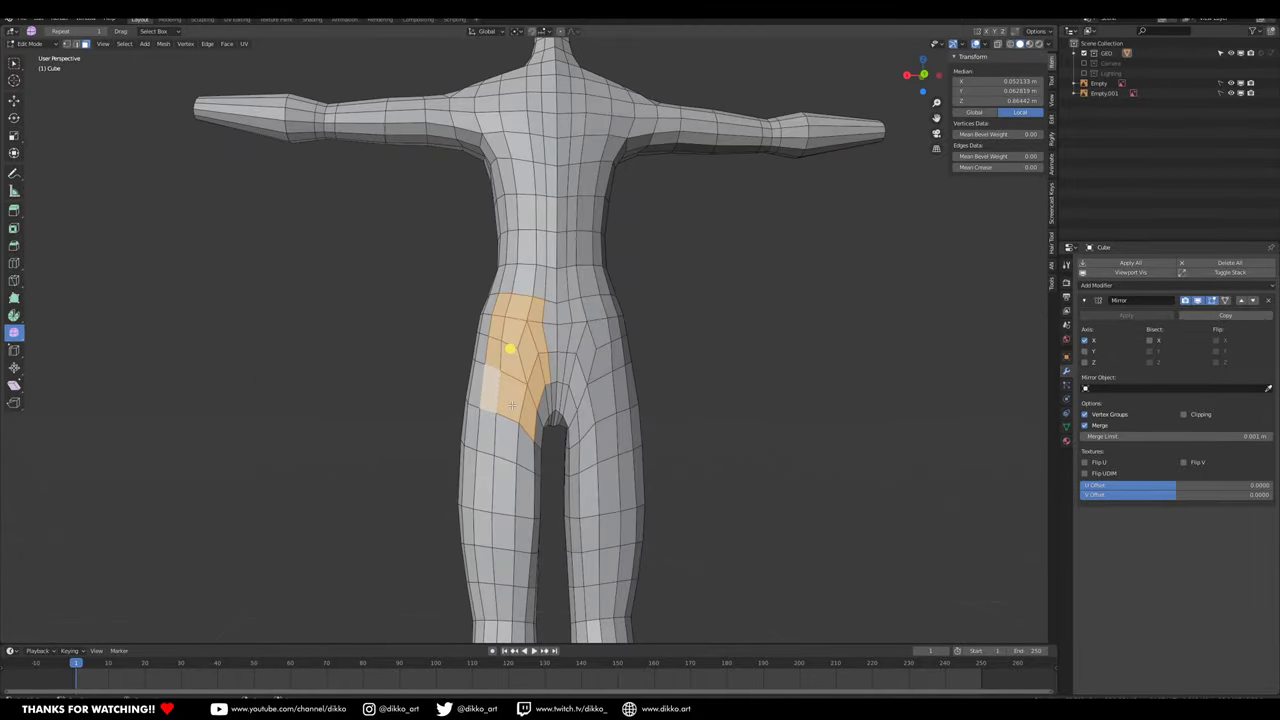
key("x")
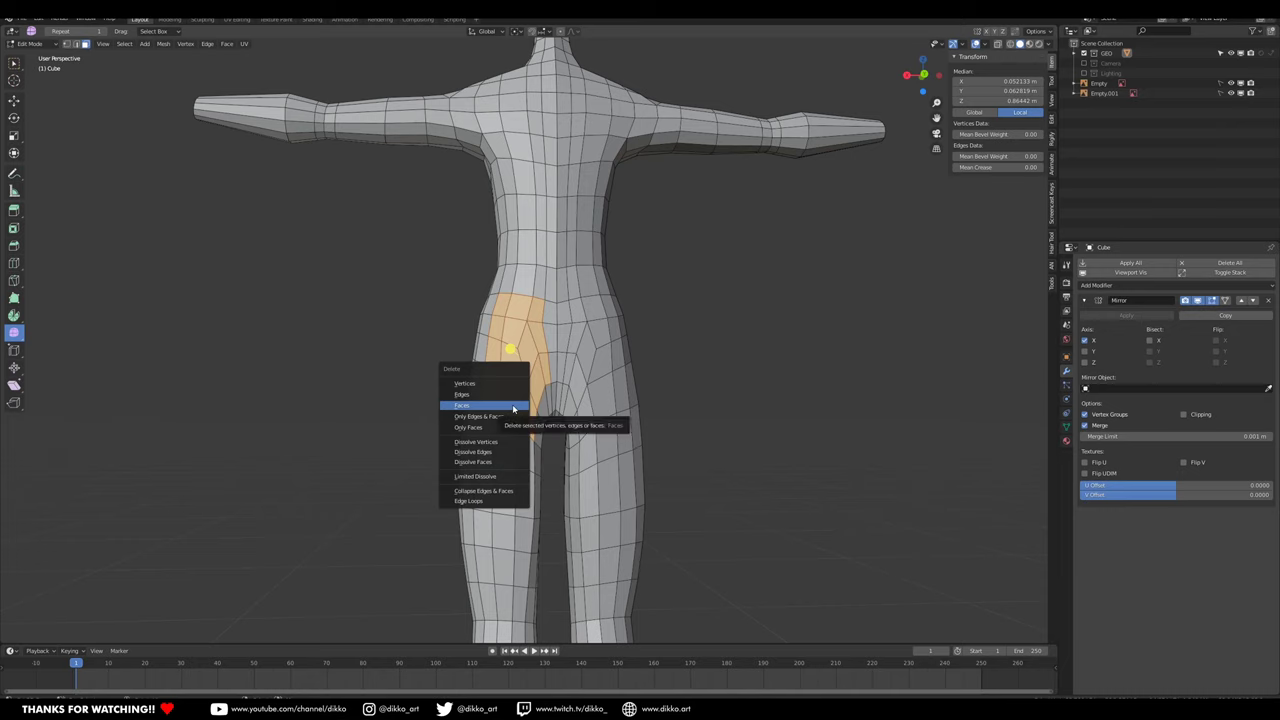
left_click(513, 405)
Step: Select the border edge loop of the buttock hole, smooth it into a rounder outline and scale it
left_click(78, 44)
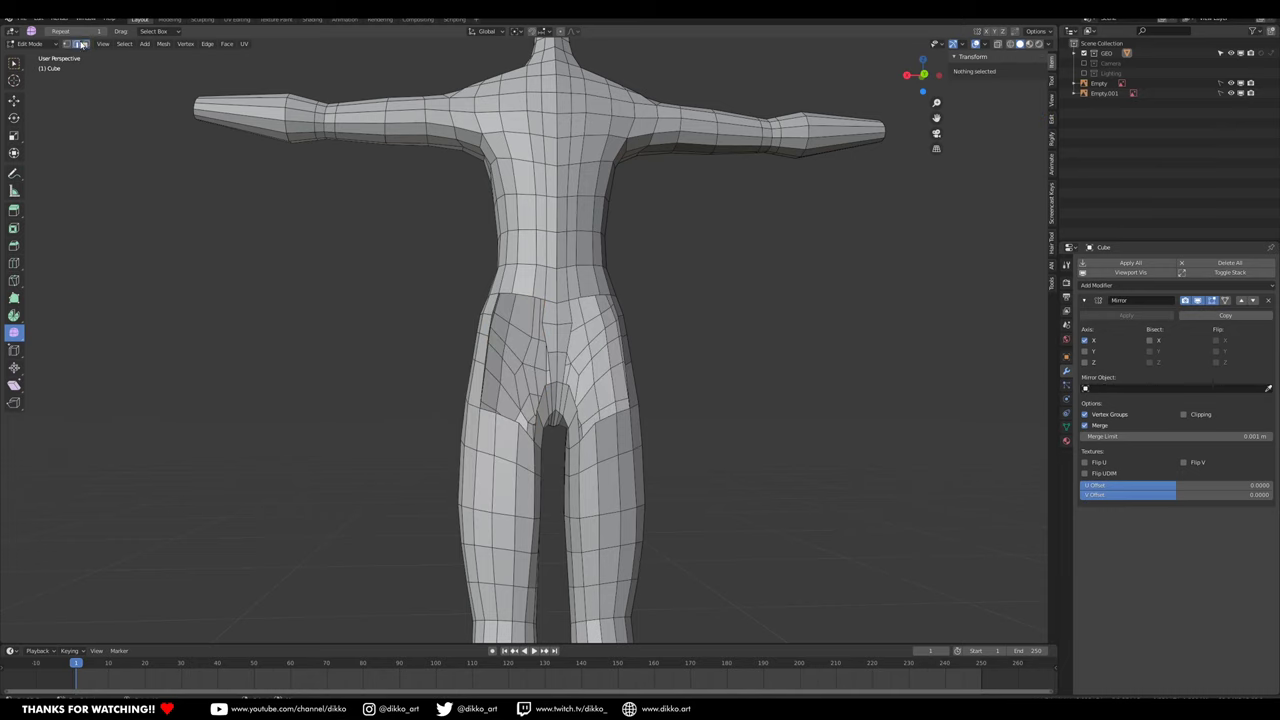
left_click(509, 352, "alt")
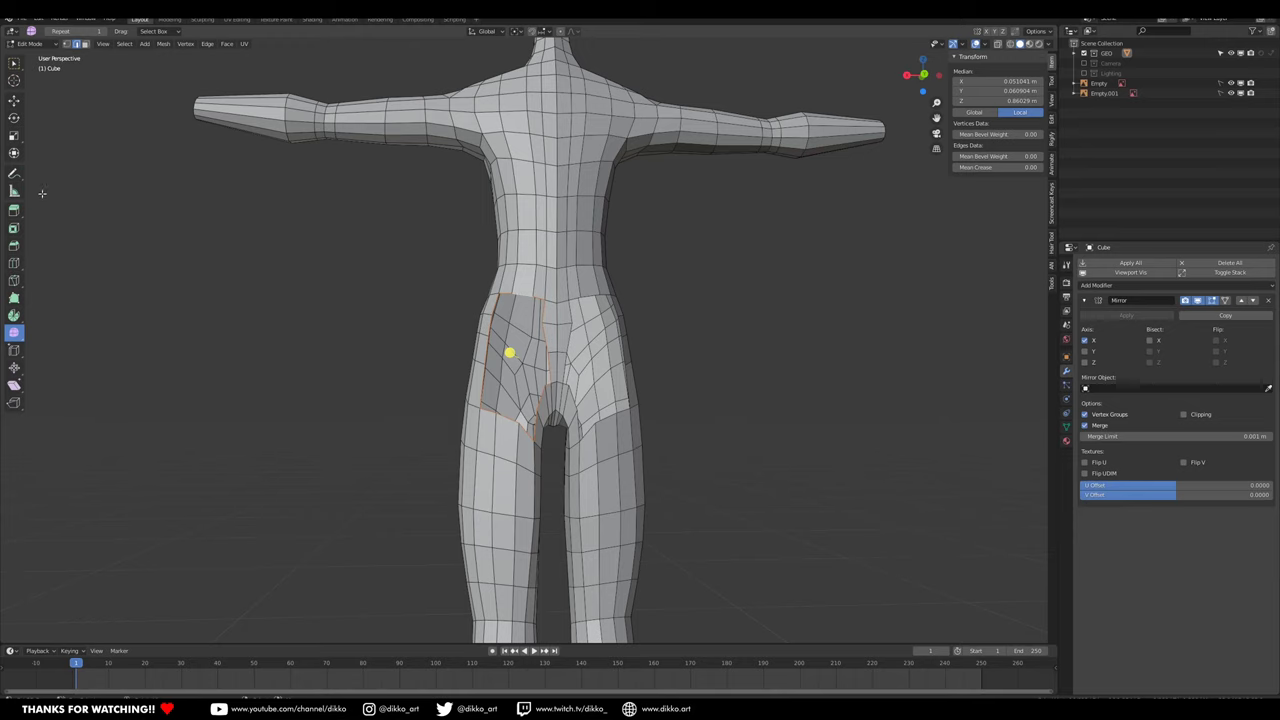
left_click_drag(514, 349, 756, 319)
middle_click_drag(709, 343, 826, 362)
key("s")
left_click(802, 462)
Step: Reposition the rounded border loop of the buttock hole with the Move tool
left_click(14, 101)
left_click_drag(643, 380, 652, 381)
middle_click_drag(652, 381, 600, 363)
Step: Extrude the top, inner and lower border edges of the buttock hole inward to form a strip of faces
scroll(582, 360, "up", 3)
left_click(531, 284)
left_click(547, 284, "shift")
left_click(566, 291, "shift")
left_click(577, 312, "shift")
left_click(581, 341, "shift")
left_click(581, 373, "shift")
middle_click_drag(581, 374, 547, 378)
left_click(538, 386, "shift")
left_click(535, 395, "shift")
left_click(526, 420, "shift")
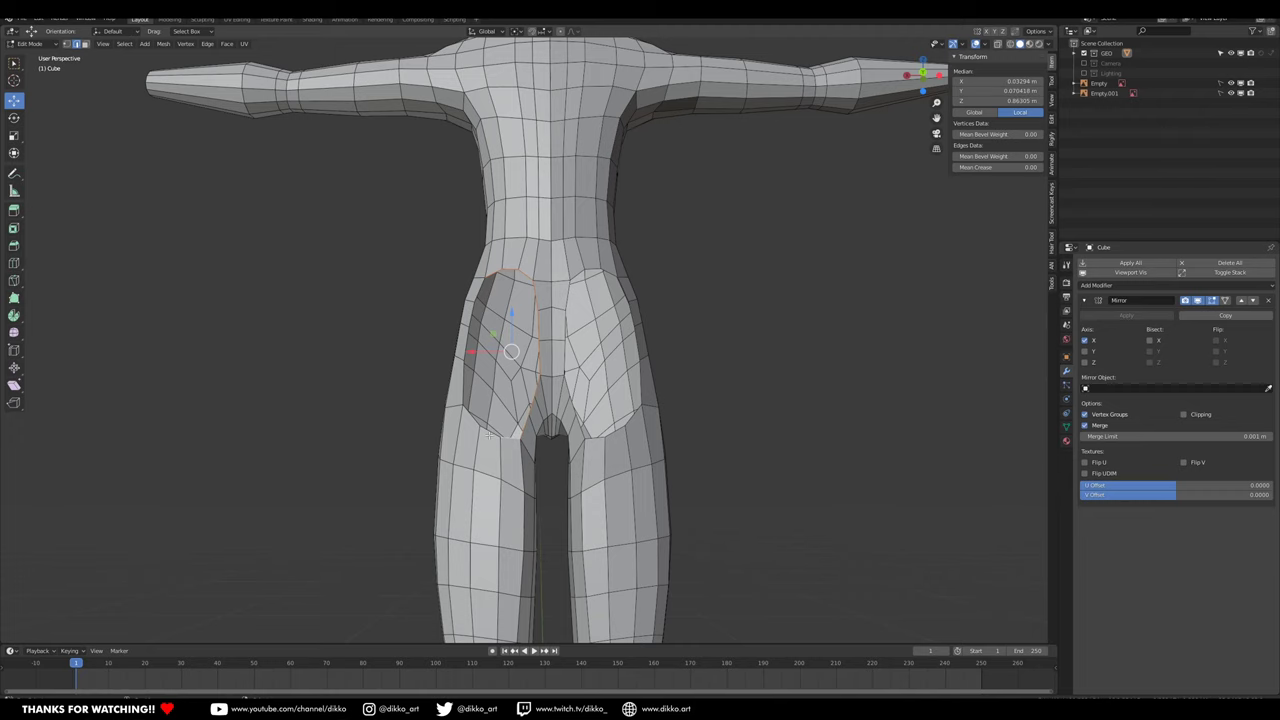
key("e")
left_click(555, 459)
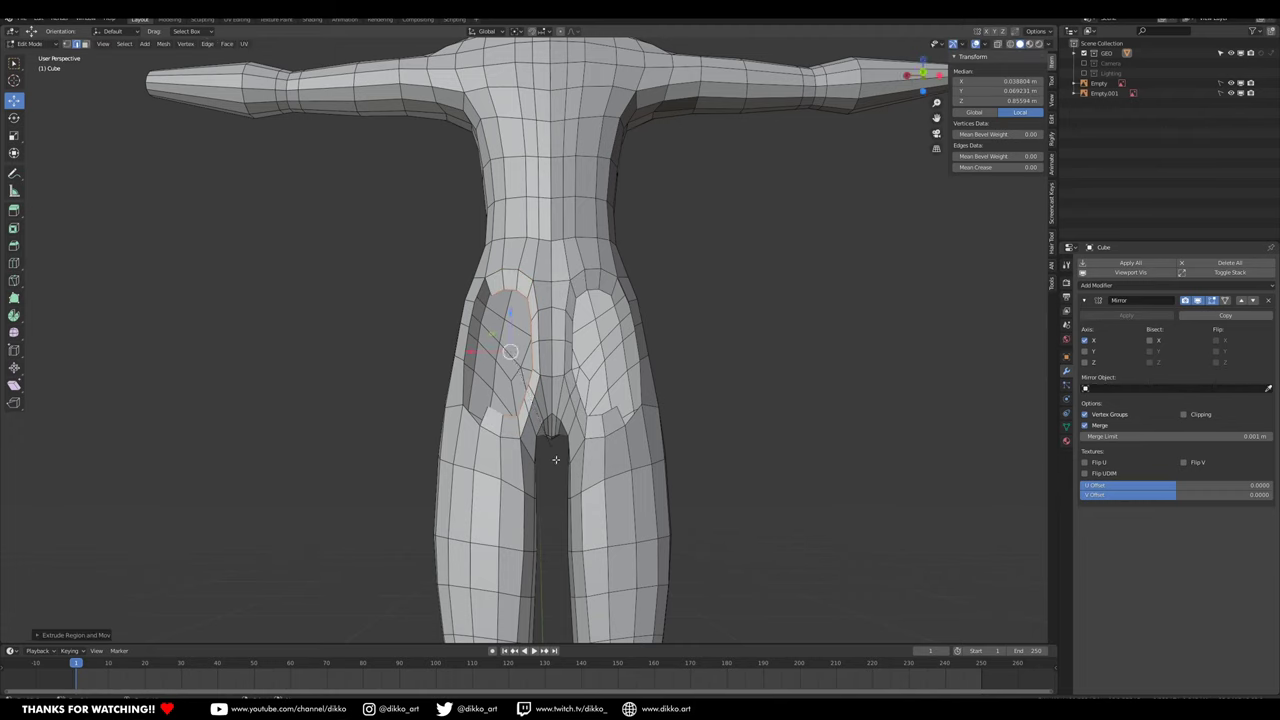
Step: Move the extruded edges of the strip backward along the Y axis
middle_click_drag(555, 459, 668, 449)
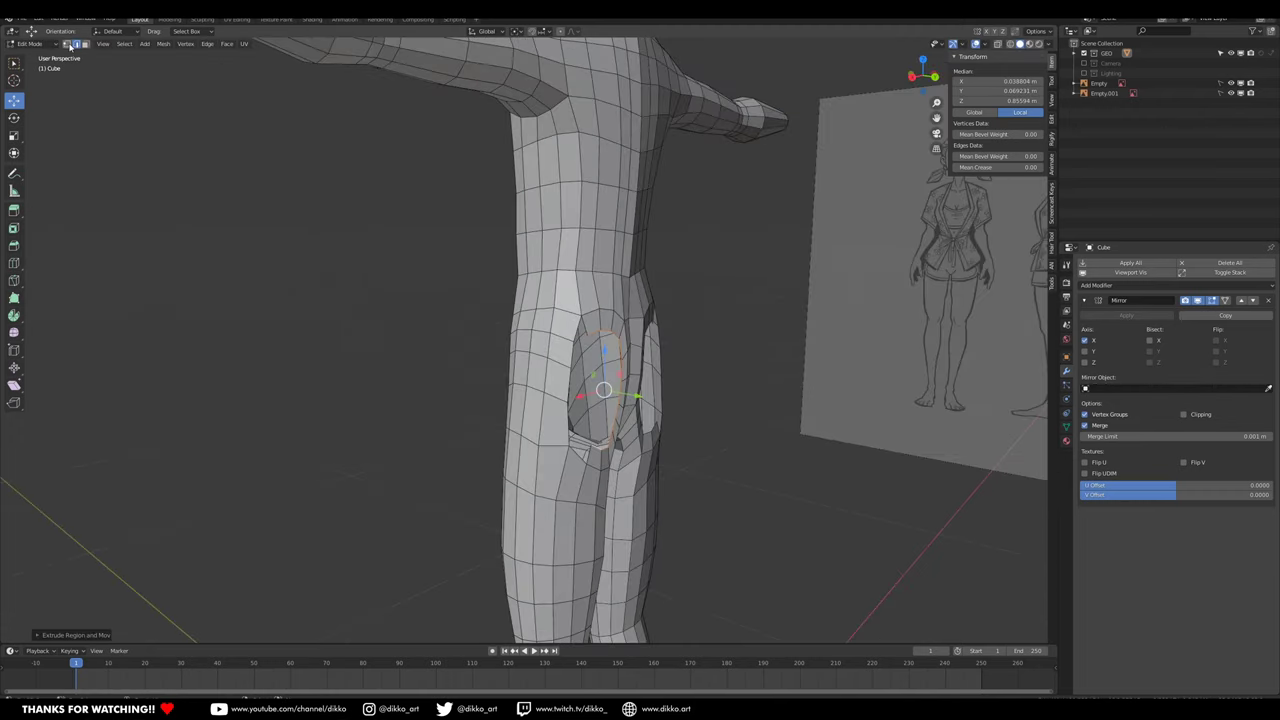
left_click_drag(638, 396, 647, 398)
middle_click_drag(647, 398, 586, 388)
Step: Fill a face between the strip's lower end and the outer hole border, and check the face loop through it
left_click(568, 395)
left_click(538, 367, "shift")
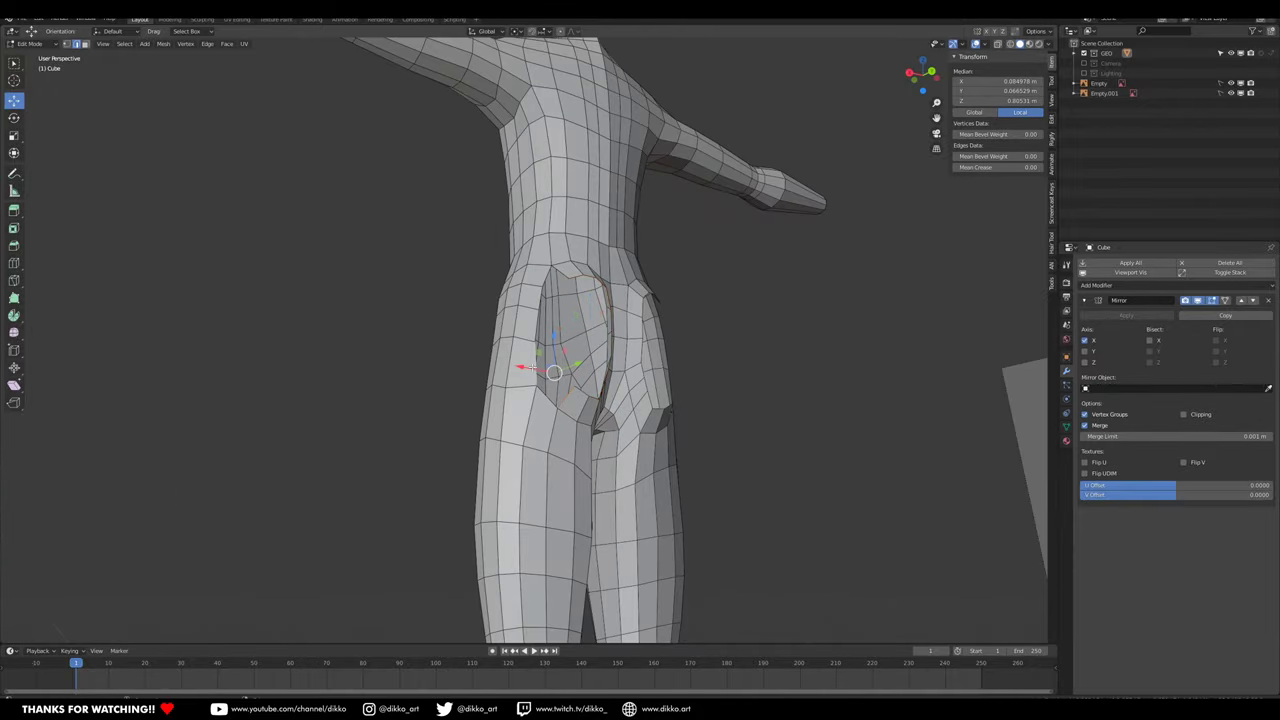
key("f")
left_click(86, 44)
left_click(565, 398, "alt")
middle_click_drag(540, 372, 559, 334)
Step: Merge the two neighboring vertices at the strip's upper outer end and check the resulting face loop
left_click(69, 44)
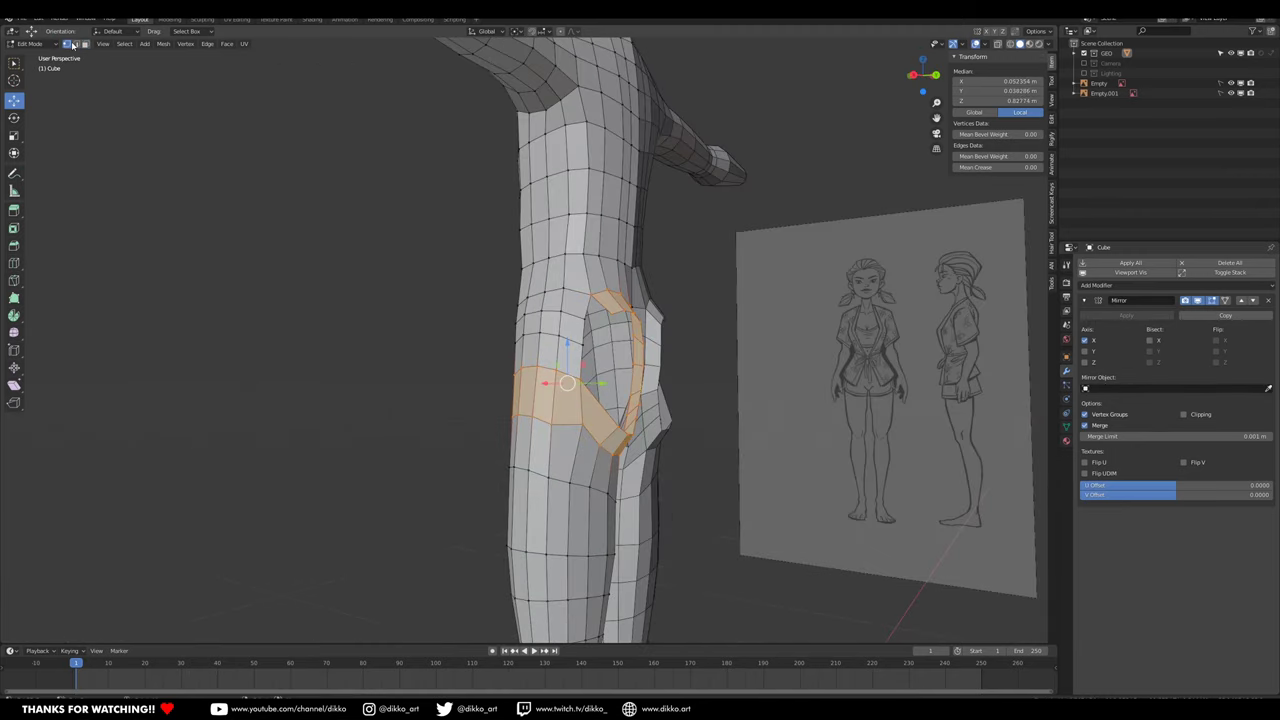
left_click(597, 317)
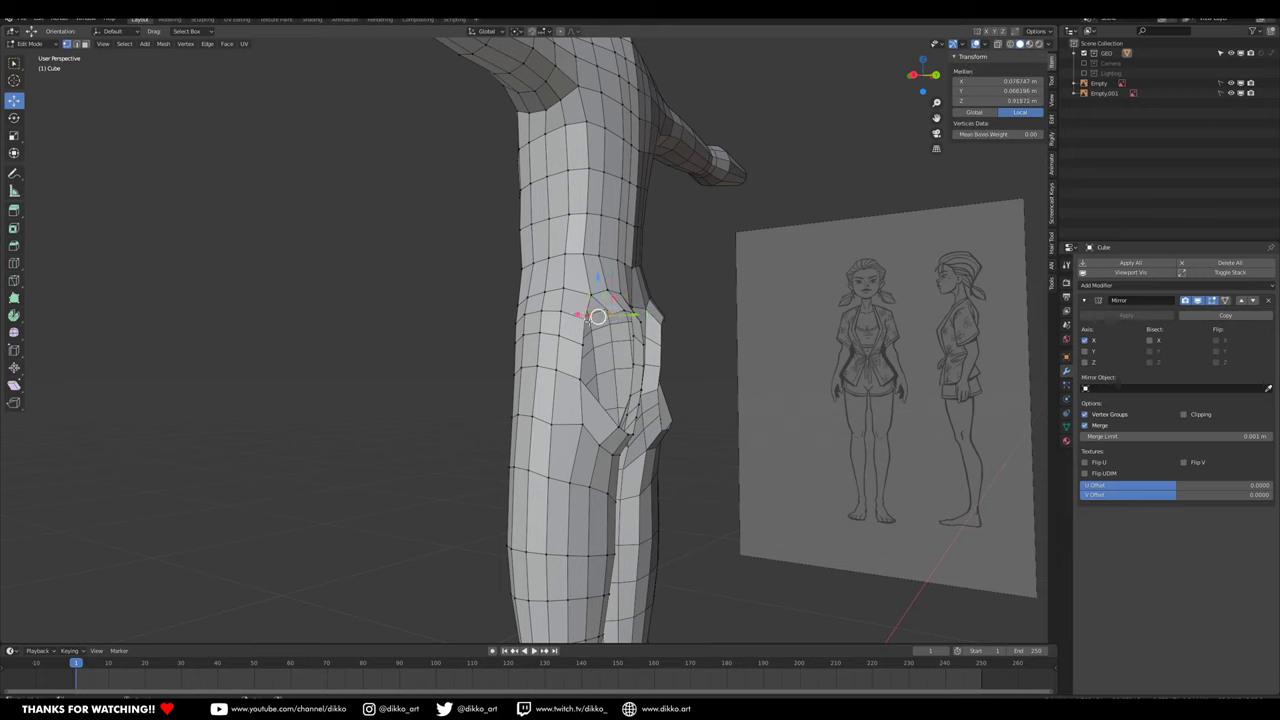
left_click(588, 321)
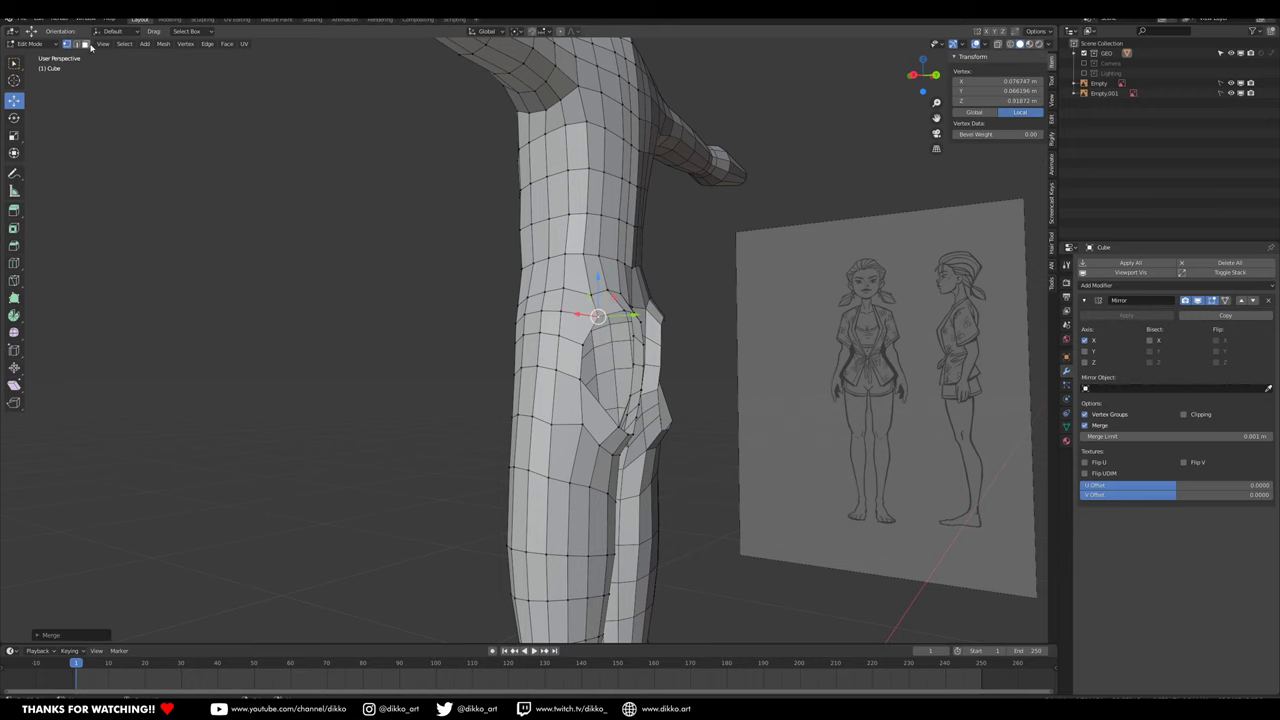
left_click(86, 45)
middle_click_drag(430, 230, 550, 260)
left_click(586, 314, "alt")
middle_click_drag(602, 320, 562, 333)
Step: Extrude the inner border edges of the buttock hole again to add a second strip of faces
middle_click_drag(890, 345, 653, 324)
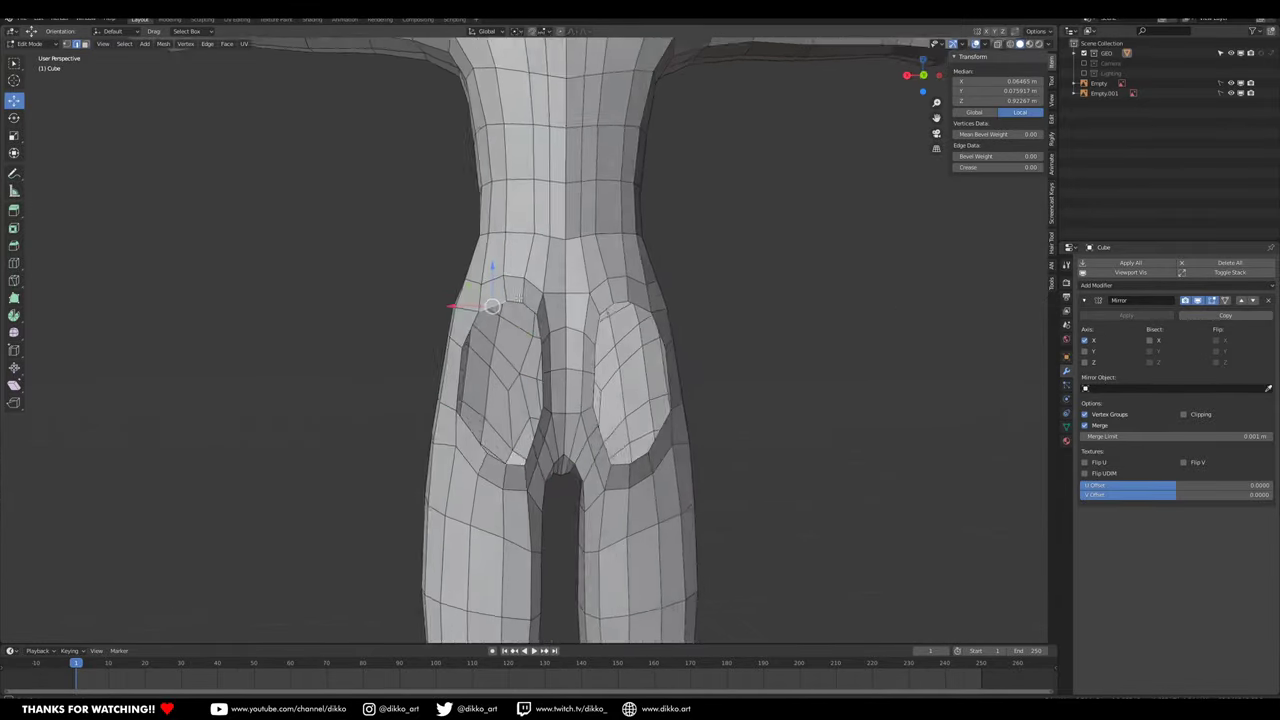
middle_click_drag(514, 300, 506, 296)
left_click(506, 295)
left_click(521, 309, "shift")
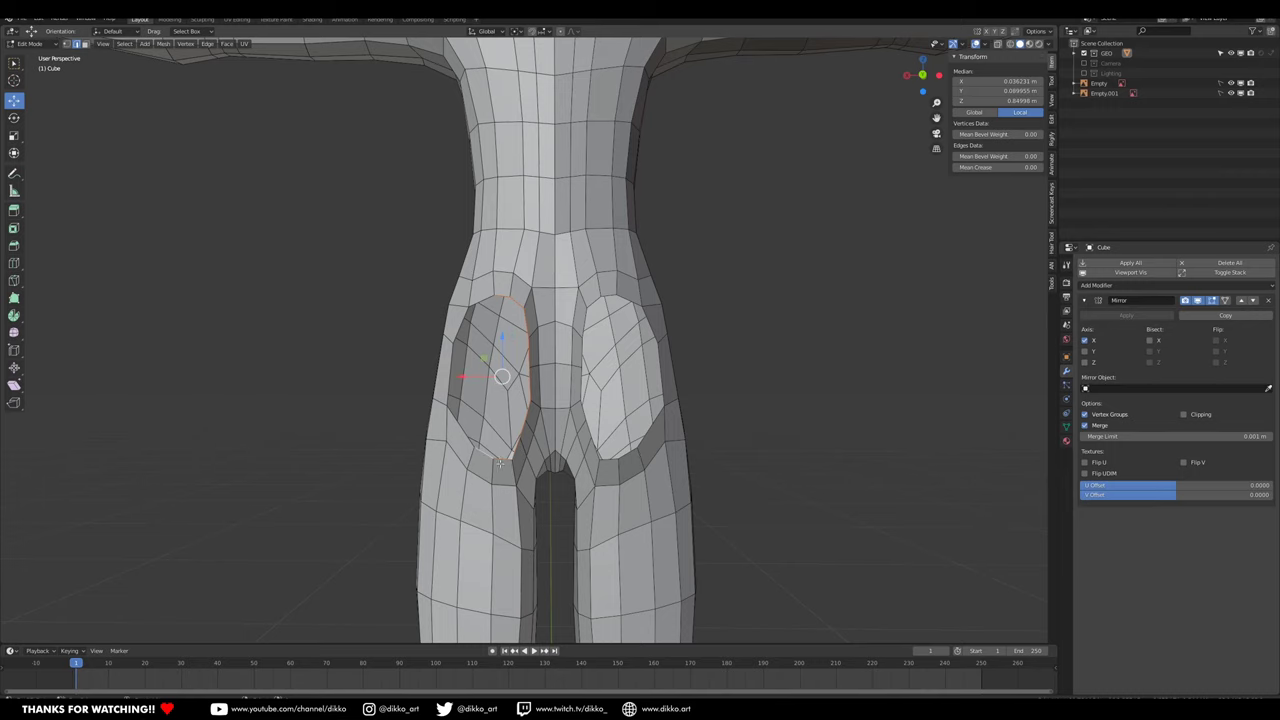
middle_click_drag(502, 467, 521, 469)
key("e")
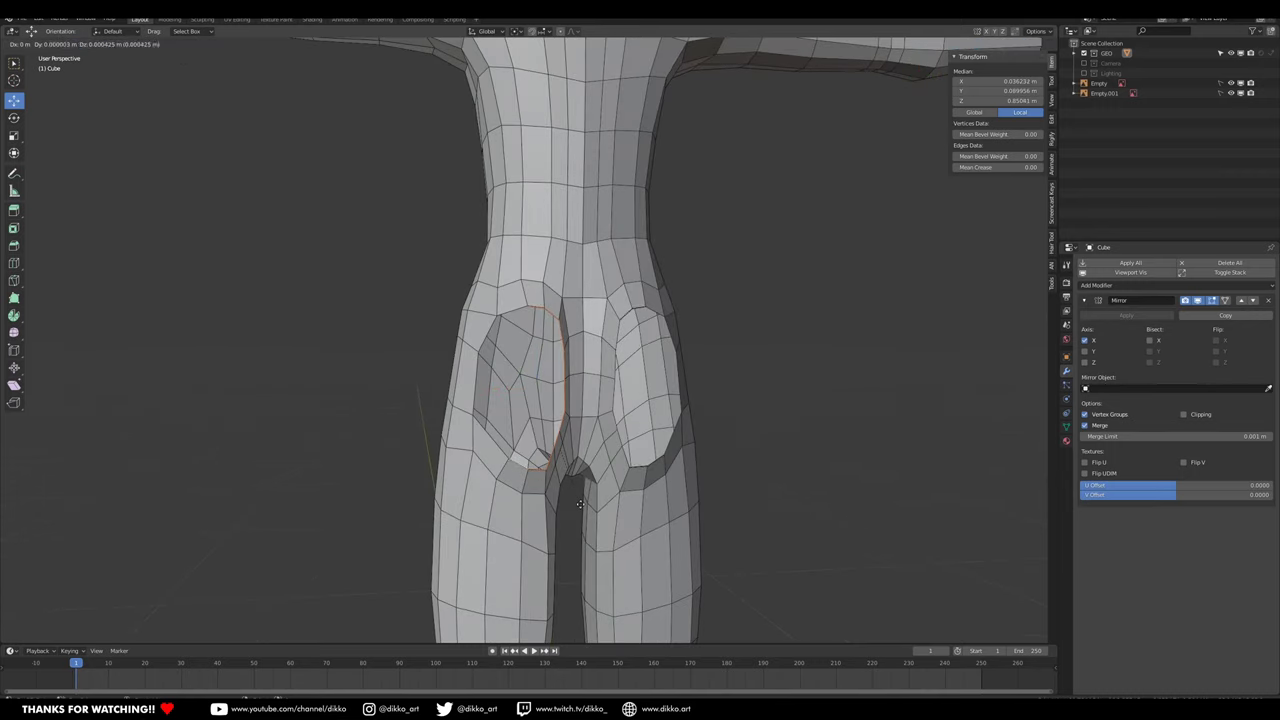
left_click(540, 468)
Step: Add an edge loop through the faces at the outer side of the buttock hole
middle_click_drag(540, 468, 484, 342)
key("ctrl+r")
left_click(487, 392)
middle_click_drag(522, 404, 374, 281)
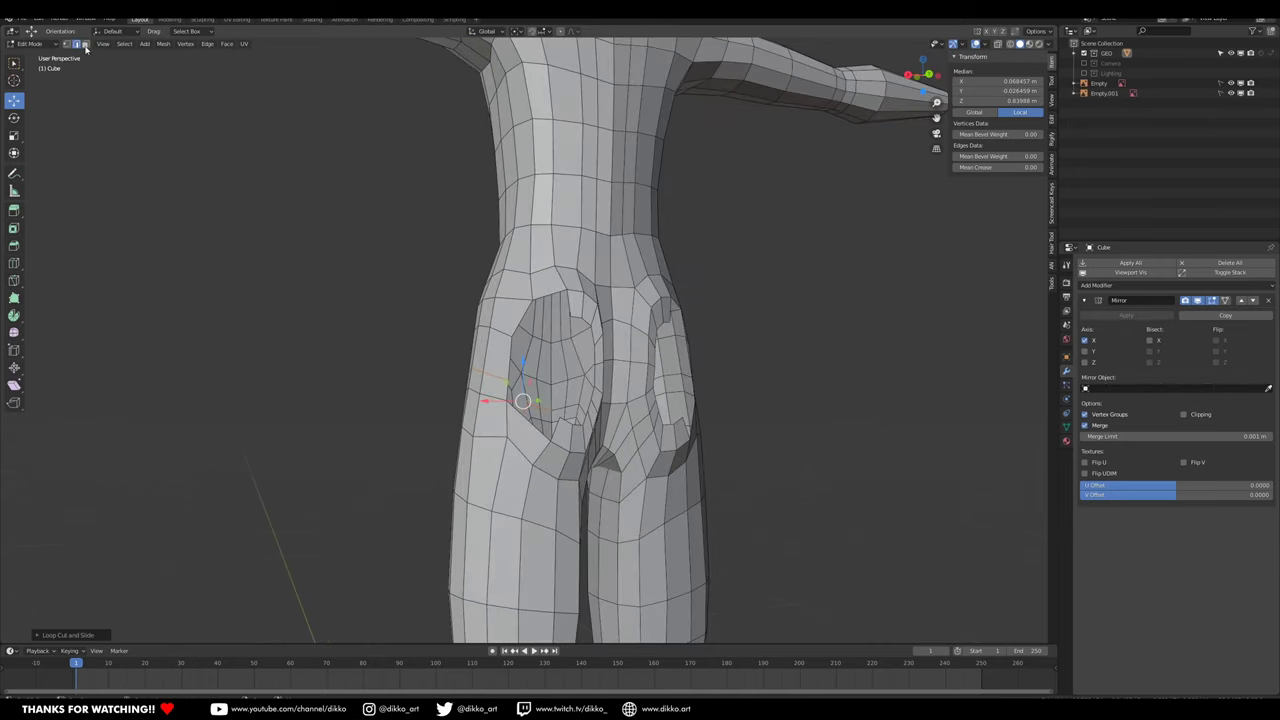
Step: Fill a face between the second strip's lower end and the lower outer border of the hole
left_click(557, 426)
left_click(508, 393, "shift")
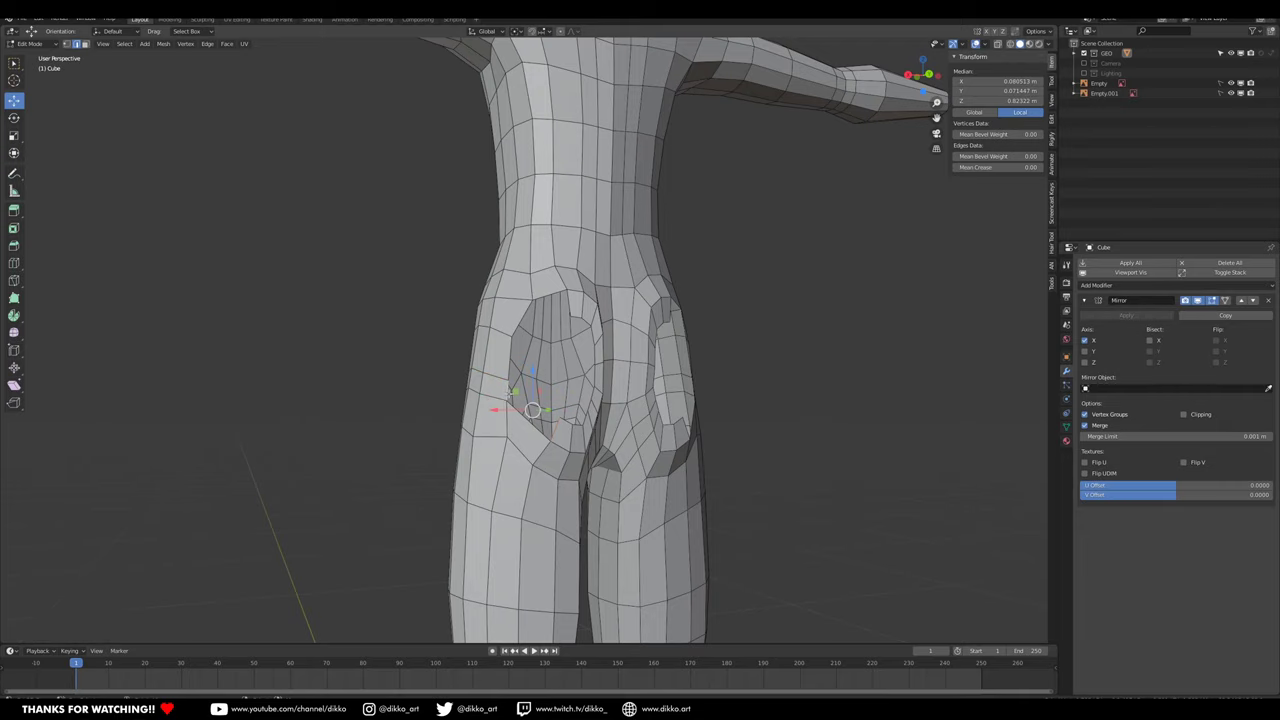
middle_click_drag(516, 396, 535, 352)
Step: Fill the gap between the second strip's upper end and the upper outer border of the hole
left_click(555, 313)
left_click(594, 314, "shift")
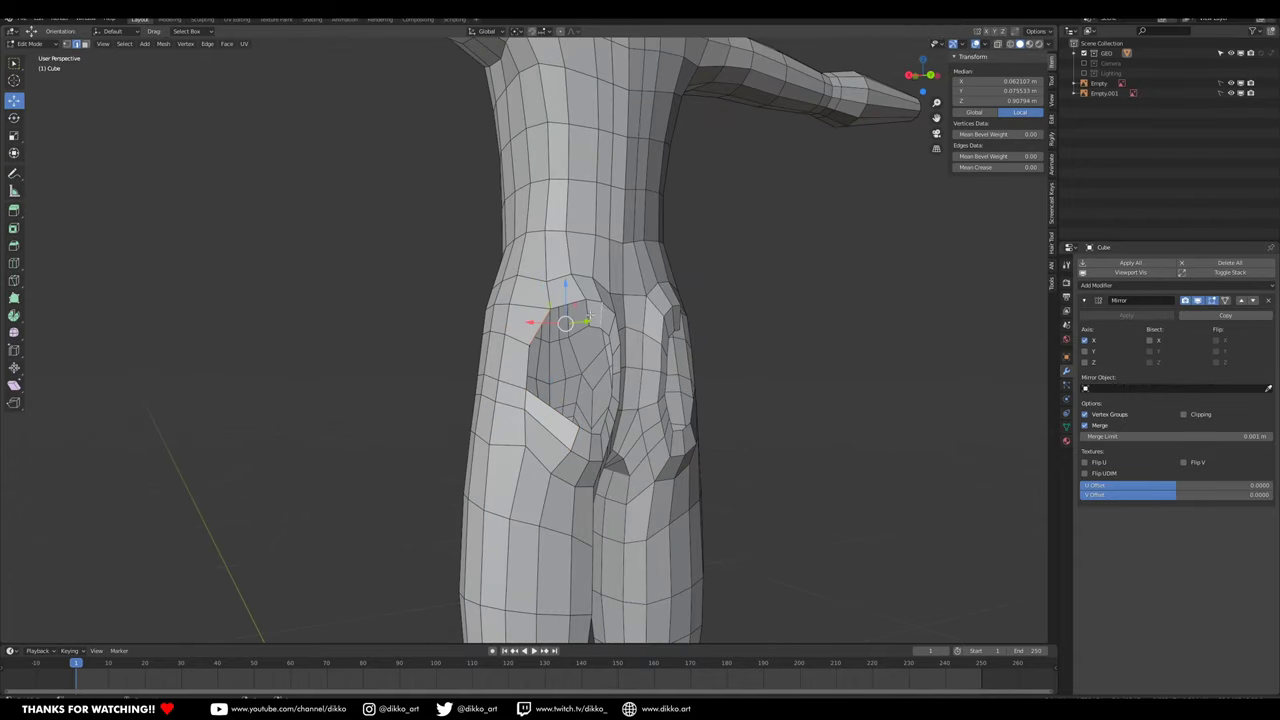
left_click(536, 325, "shift")
key("f")
Step: Examine the hips and the partly patched buttock in Sculpt Mode, and return to Edit Mode
middle_click_drag(540, 327, 531, 358)
middle_click_drag(400, 380, 592, 352)
left_click(32, 44)
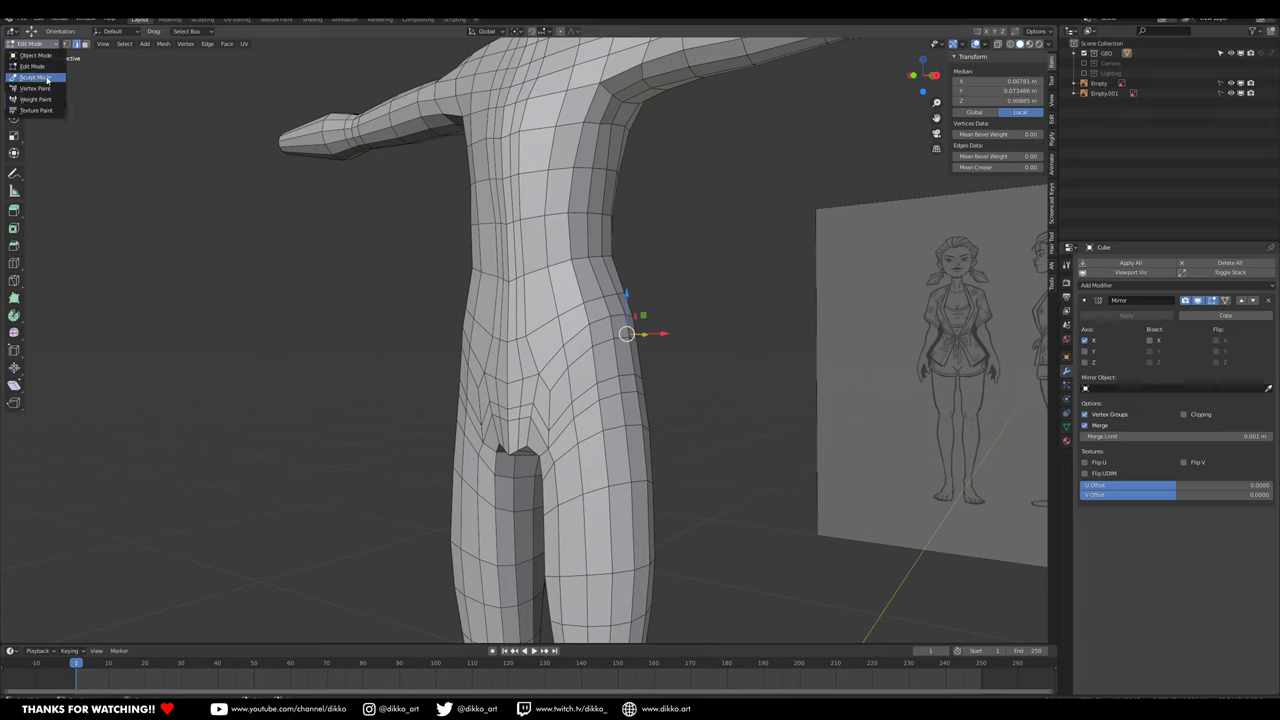
left_click(35, 77)
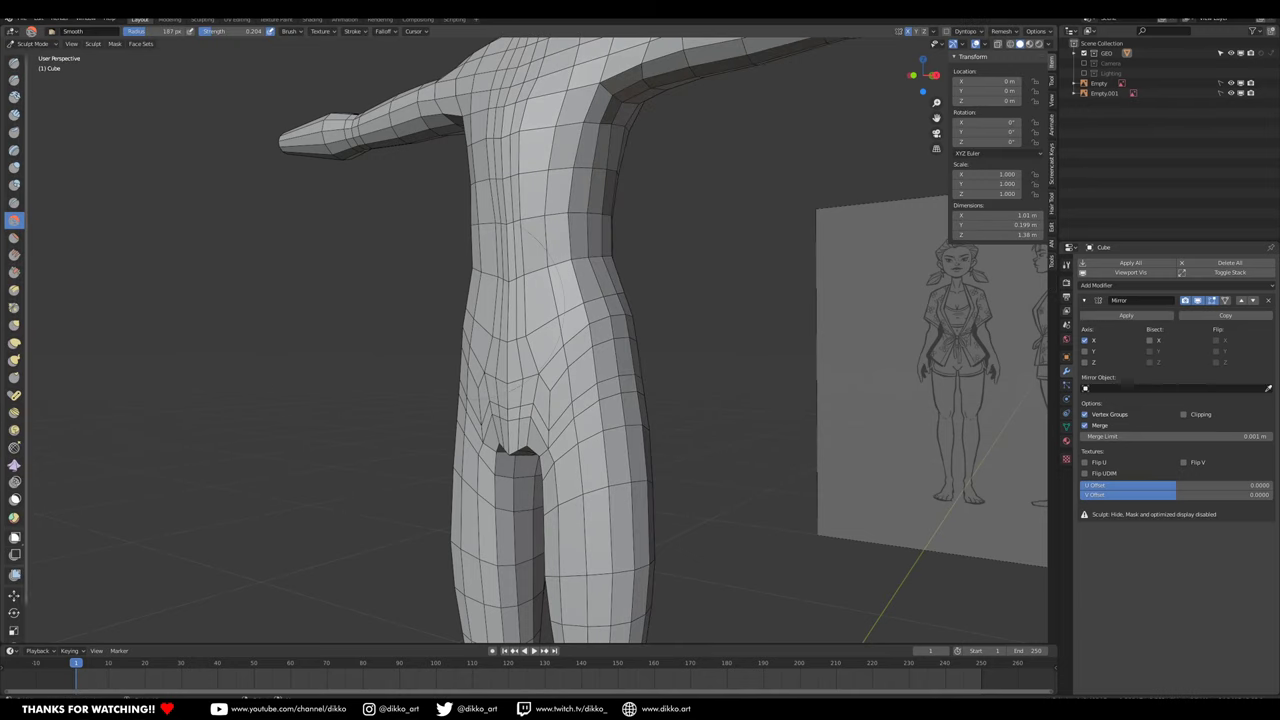
middle_click_drag(548, 396, 510, 420)
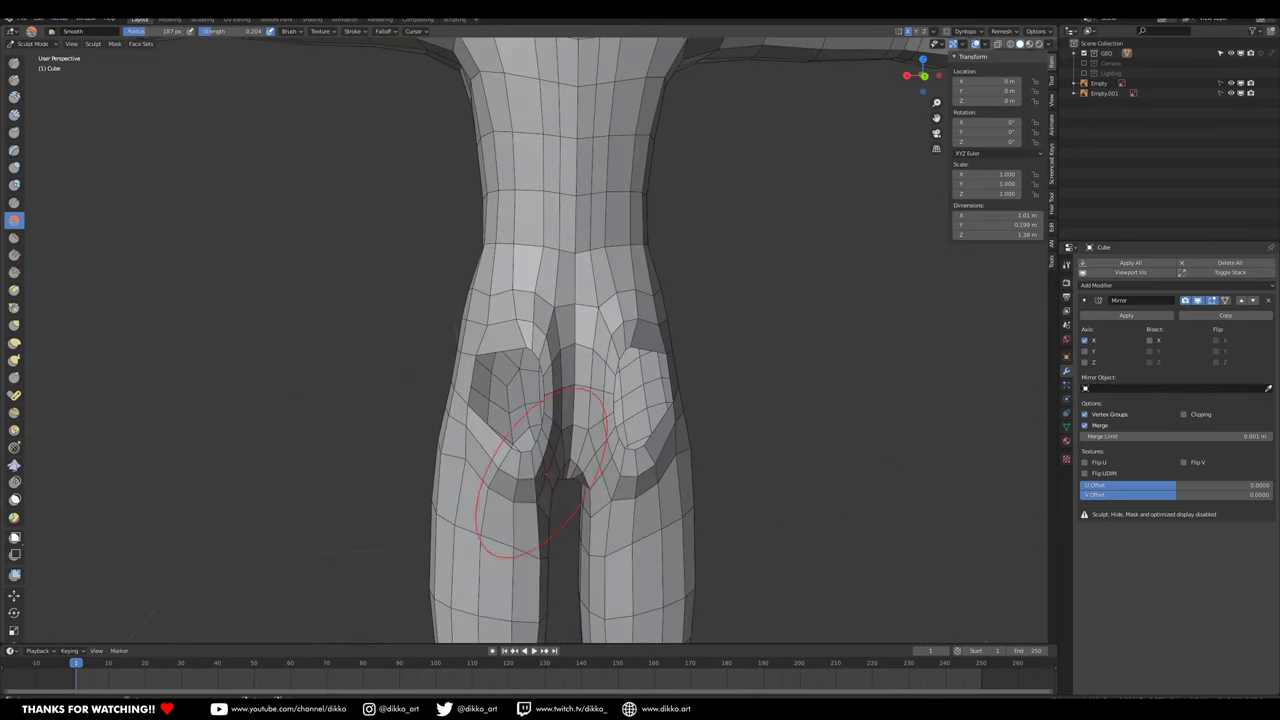
mouse_move(503, 474)
middle_mouse_down()
mouse_move(537, 320)
mouse_move(543, 347)
middle_mouse_up()
key("Tab")
Step: Slide two elements along the mesh near the upper rim of the buttock hole to even out the spacing
left_click(514, 341)
key("g")
key("g")
left_click(517, 356)
left_click(532, 319)
key("g")
key("g")
left_click(521, 321)
Step: Examine the topology from the buttock up to the top of the neck, including the neck's end faces, and deselect everything
left_click(535, 449)
left_click(535, 449, "alt")
mouse_move(537, 440)
middle_mouse_down()
mouse_move(690, 432)
mouse_move(545, 420)
middle_mouse_up()
middle_click_drag(600, 105, 620, 415, "shift")
middle_click_drag(621, 438, 604, 338, "shift")
middle_click_drag(613, 175, 146, 77)
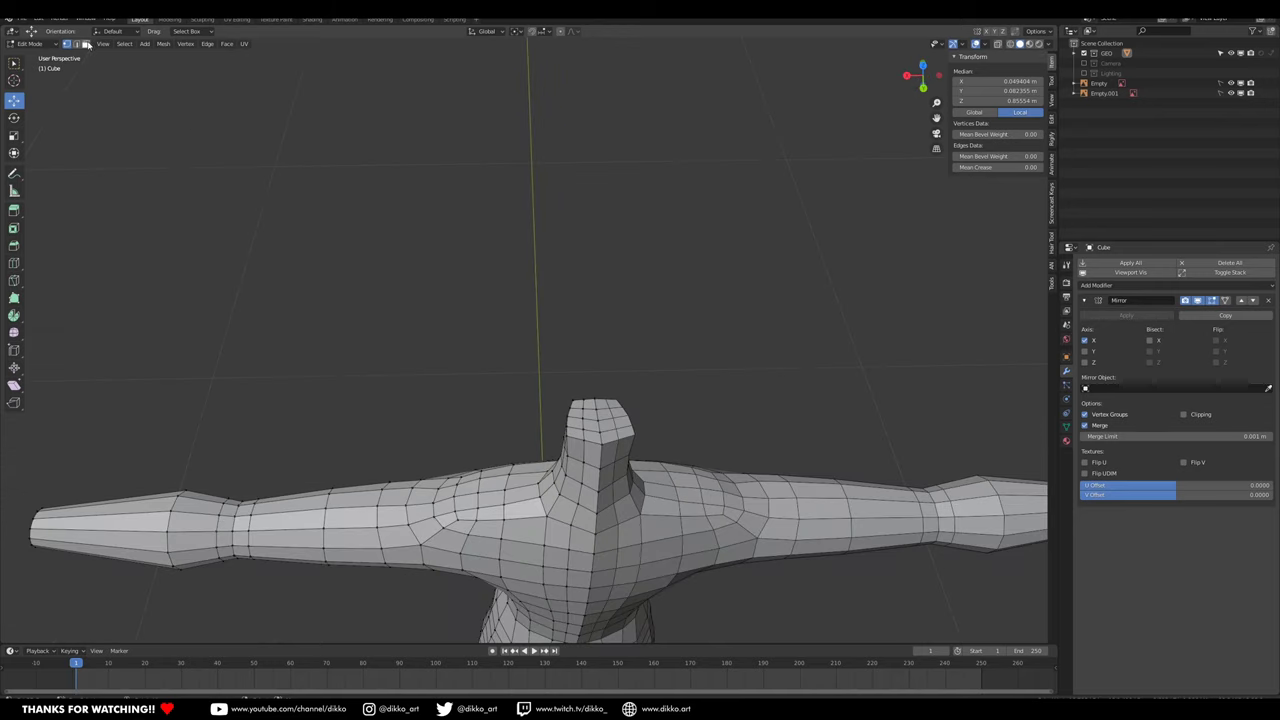
left_click(87, 44)
middle_click_drag(645, 405, 609, 317, "shift")
scroll(609, 317, "up", 2)
left_click(529, 345)
left_click(533, 331, "shift")
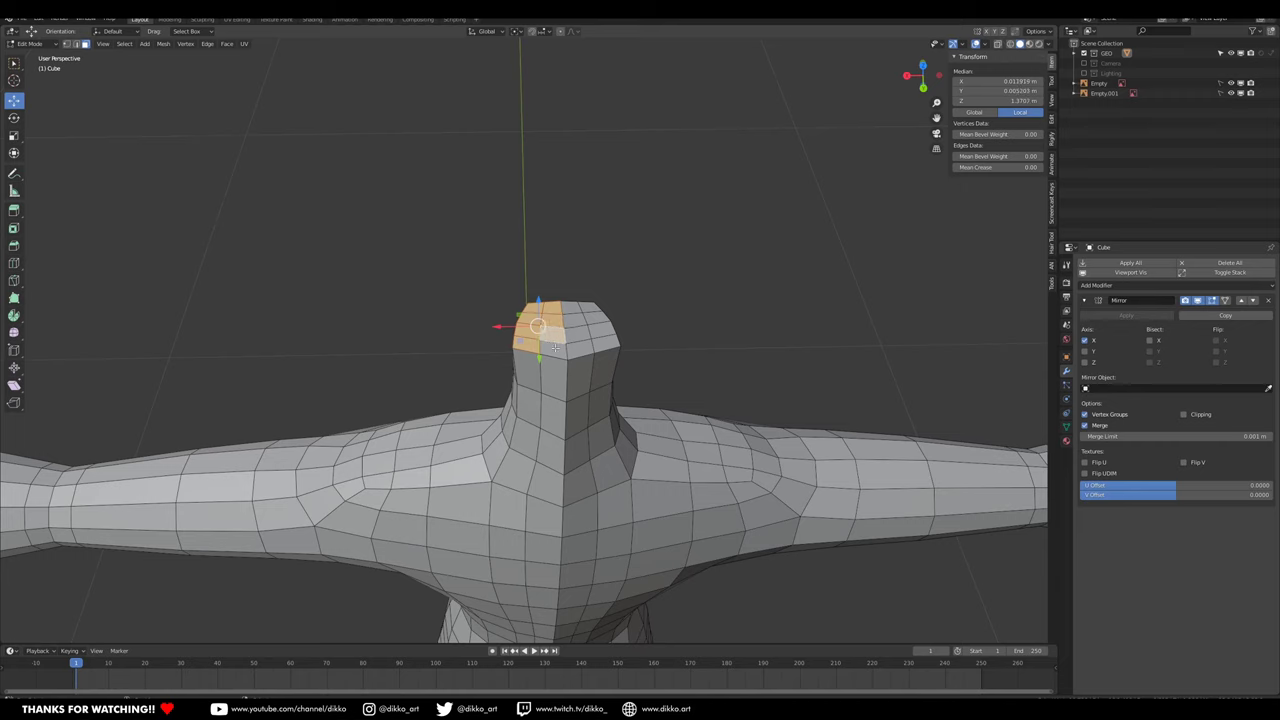
key("alt+a")
Step: Add a centered edge loop running down the back beside the body's center line
middle_click_drag(562, 355, 614, 257)
left_click(556, 341, "alt")
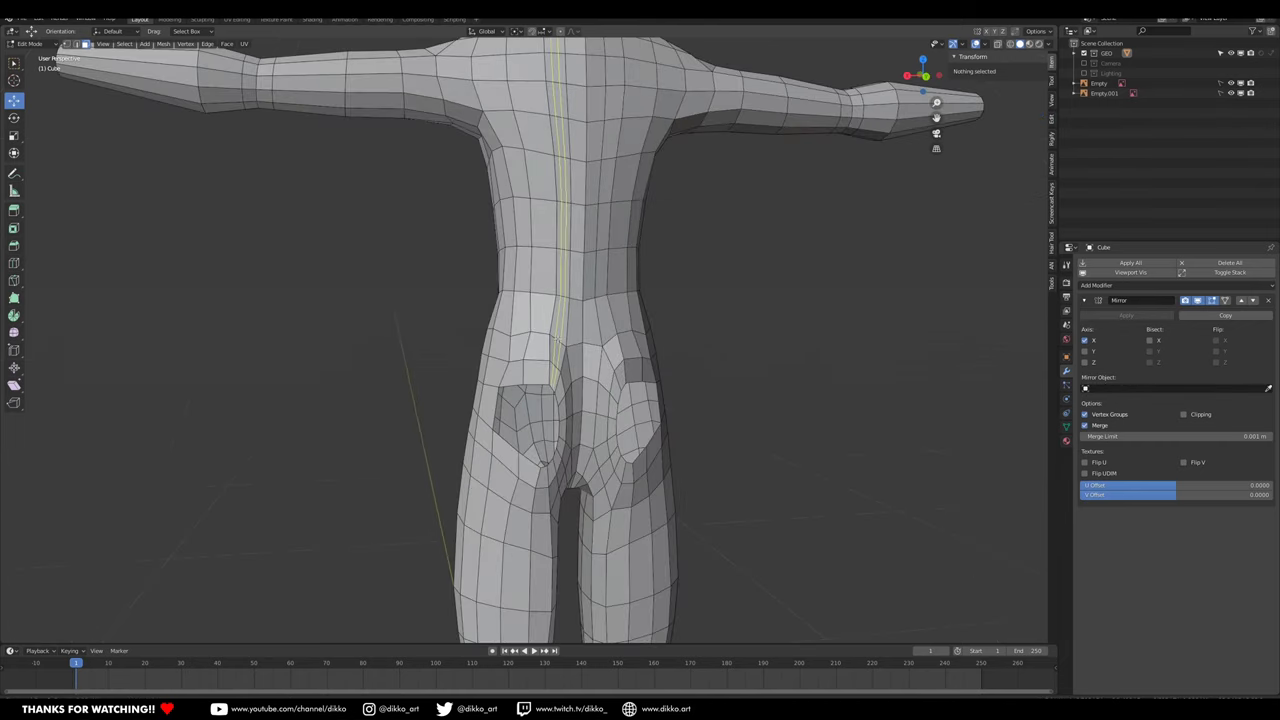
scroll(558, 341, "down", 1)
left_click(558, 341)
right_click(558, 341)
Step: Fill a long face across the buttock hole between its upper and lower border edges
middle_click_drag(568, 456, 540, 335)
scroll(538, 443, "up", 1)
left_click(512, 329)
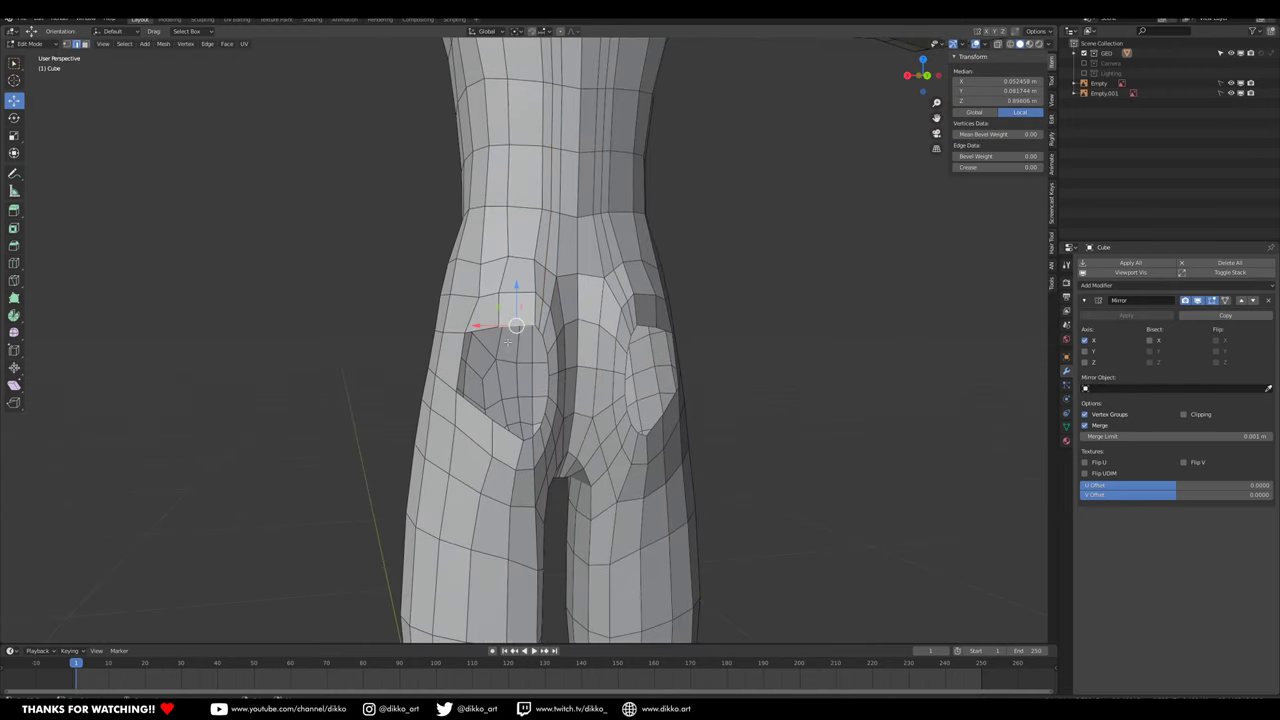
key("f")
Step: Fill the narrow inner opening of the buttock hole with a face from its border loop and deselect everything
middle_click_drag(506, 433, 543, 420)
scroll(603, 465, "up", 1)
left_click(519, 421)
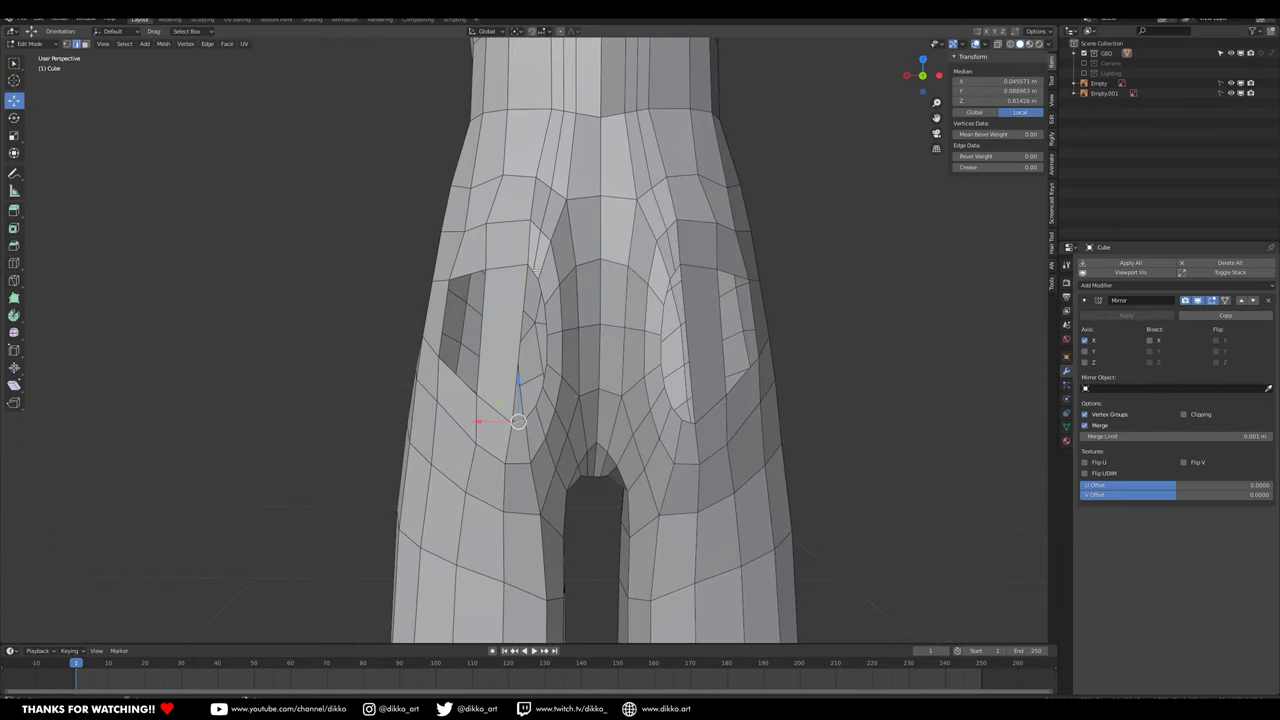
left_click(535, 289, "alt")
scroll(535, 289, "up", 1)
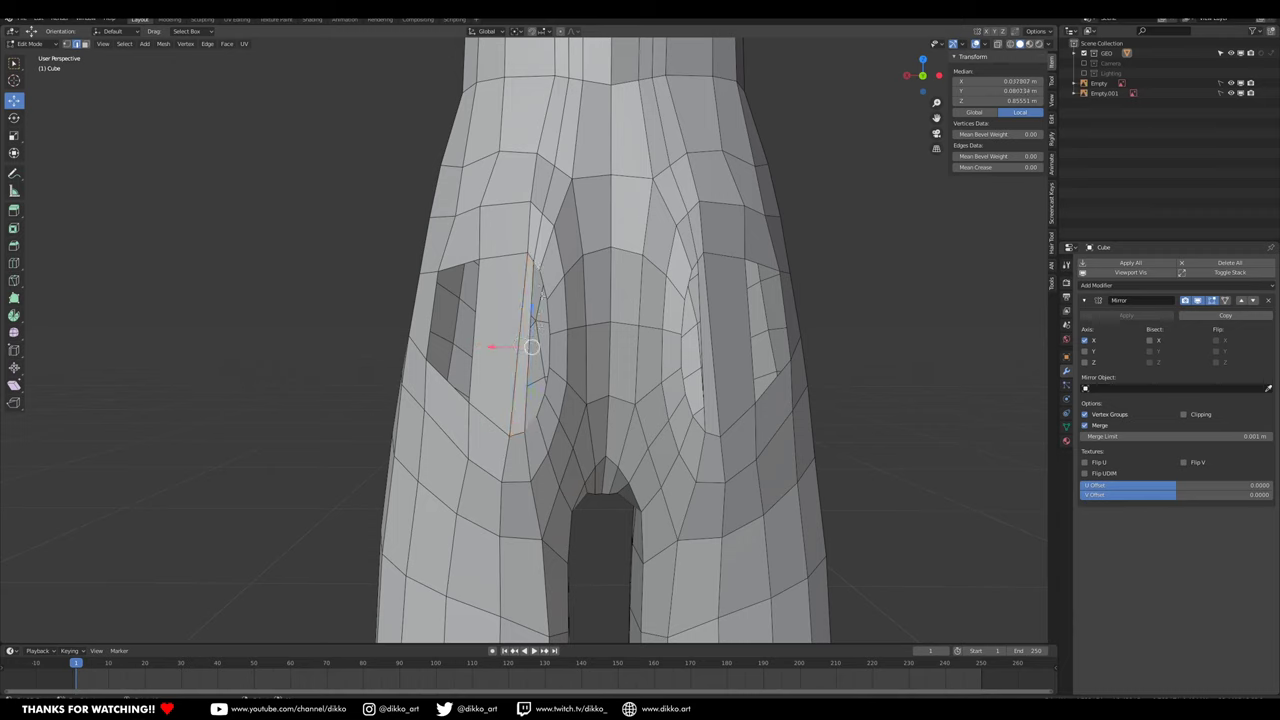
key("f")
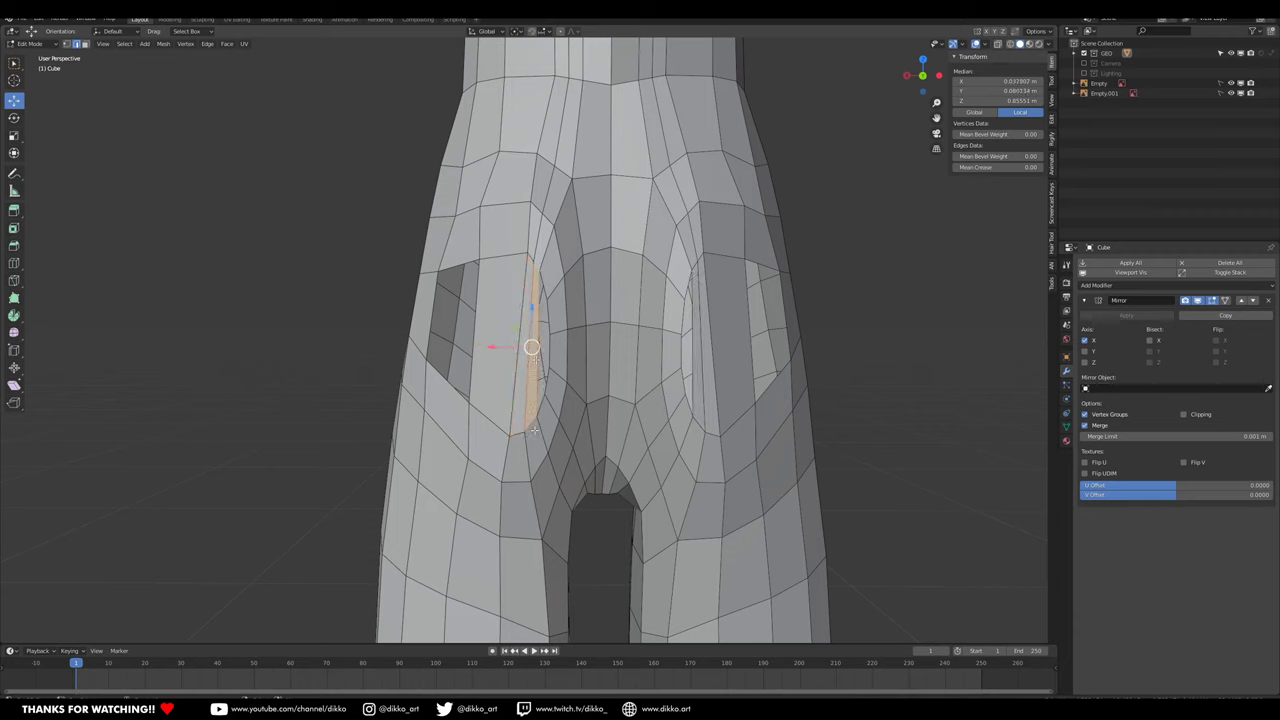
key("alt+a")
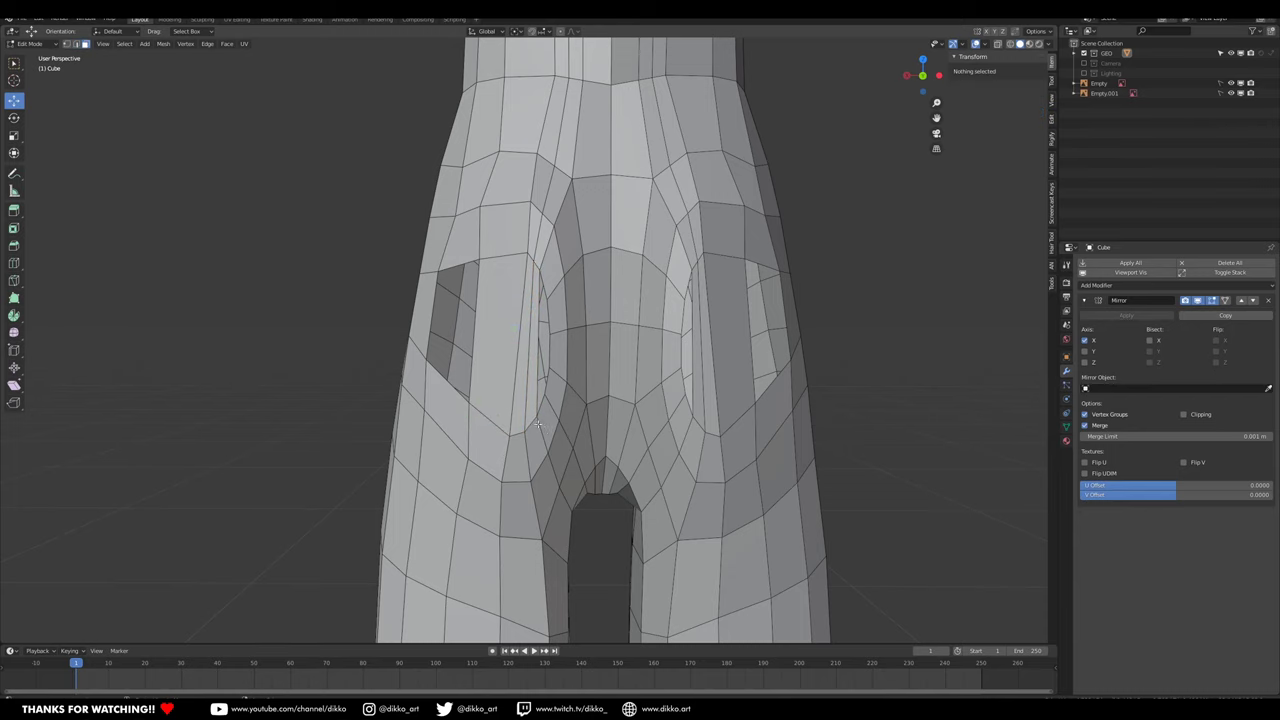
Step: Check the face flow around the newly filled inner opening and select the face beside the crotch
left_click(540, 428, "alt")
scroll(540, 428, "down", 1)
middle_click_drag(538, 428, 562, 410)
scroll(532, 430, "down", 6)
scroll(497, 370, "up", 6)
left_click(562, 410)
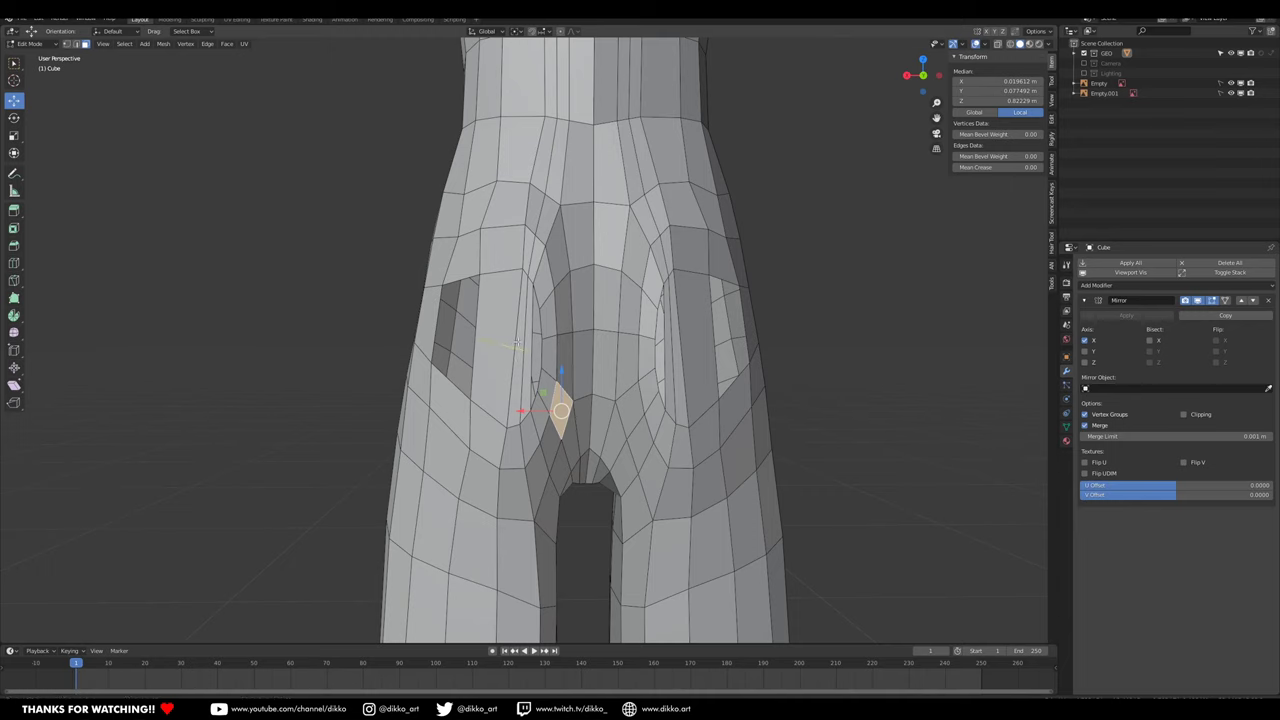
Step: Add an edge loop across the long face that spans the buttock hole and slide it into place
key("g")
key("g")
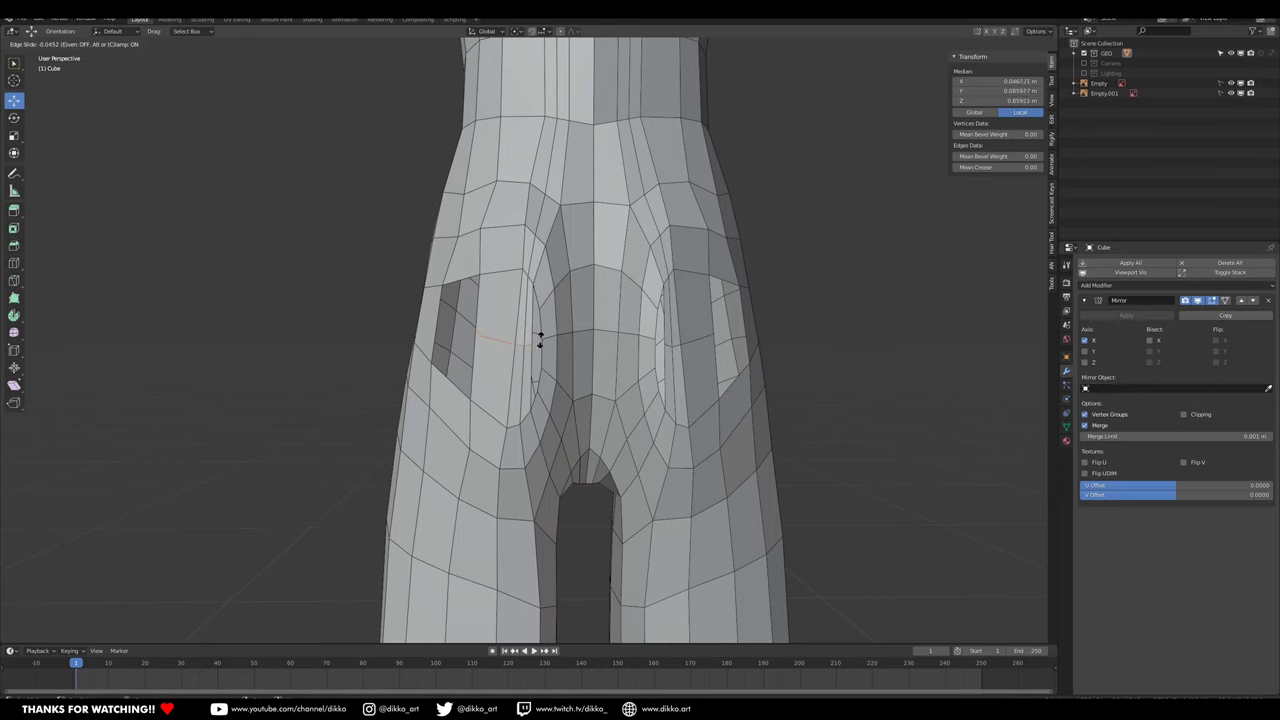
left_click(555, 336)
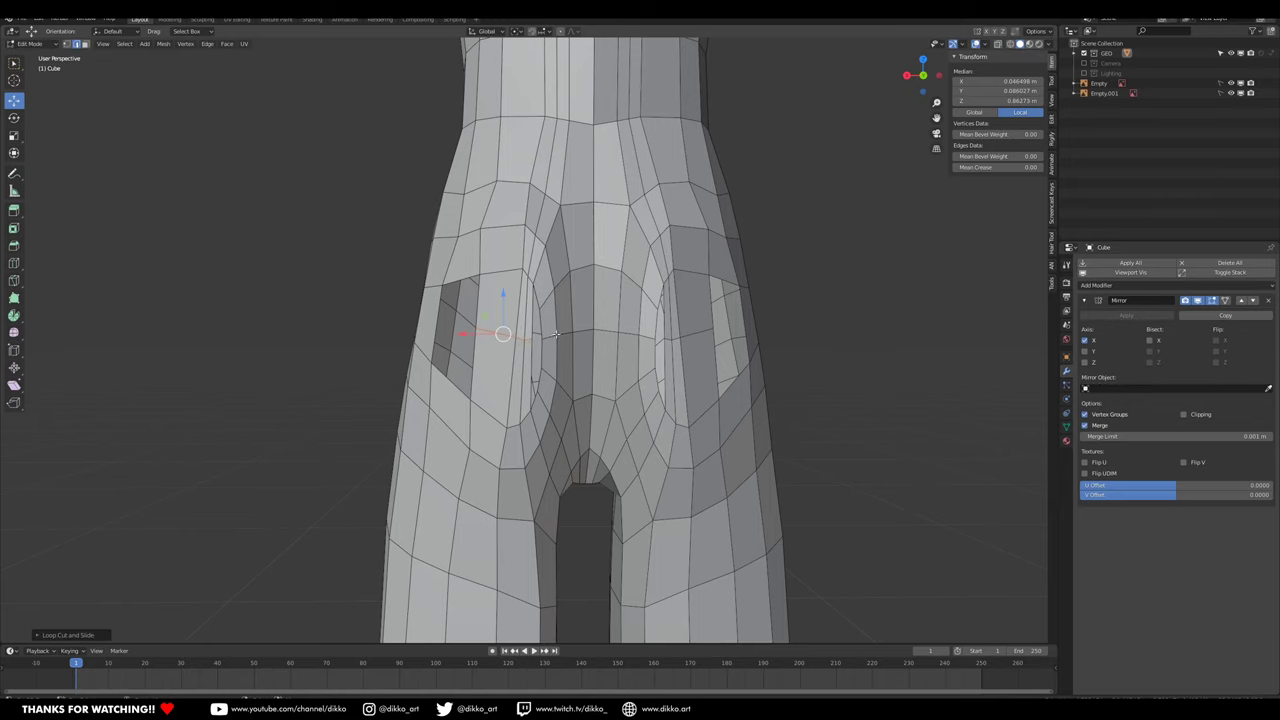
Step: Fill the outer opening of the buttock hole with faces between its border edges
middle_click_drag(464, 314, 451, 323)
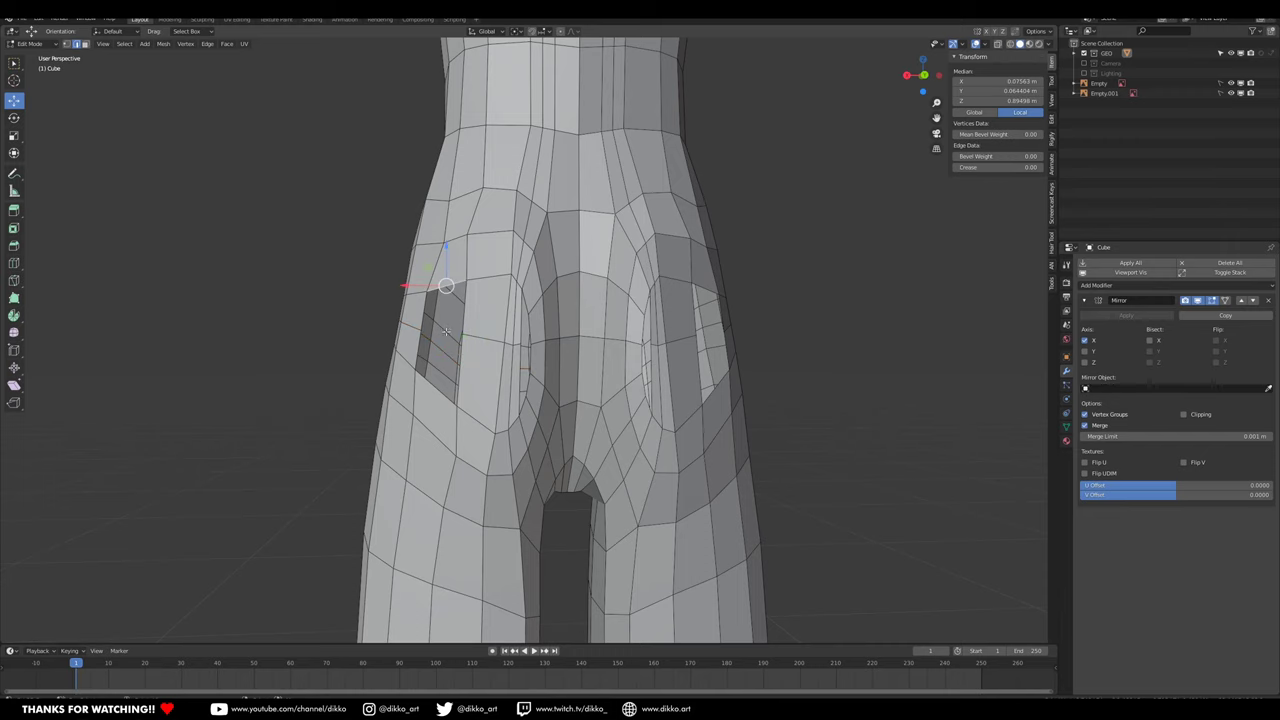
key("f")
key("f")
middle_click_drag(446, 331, 561, 358)
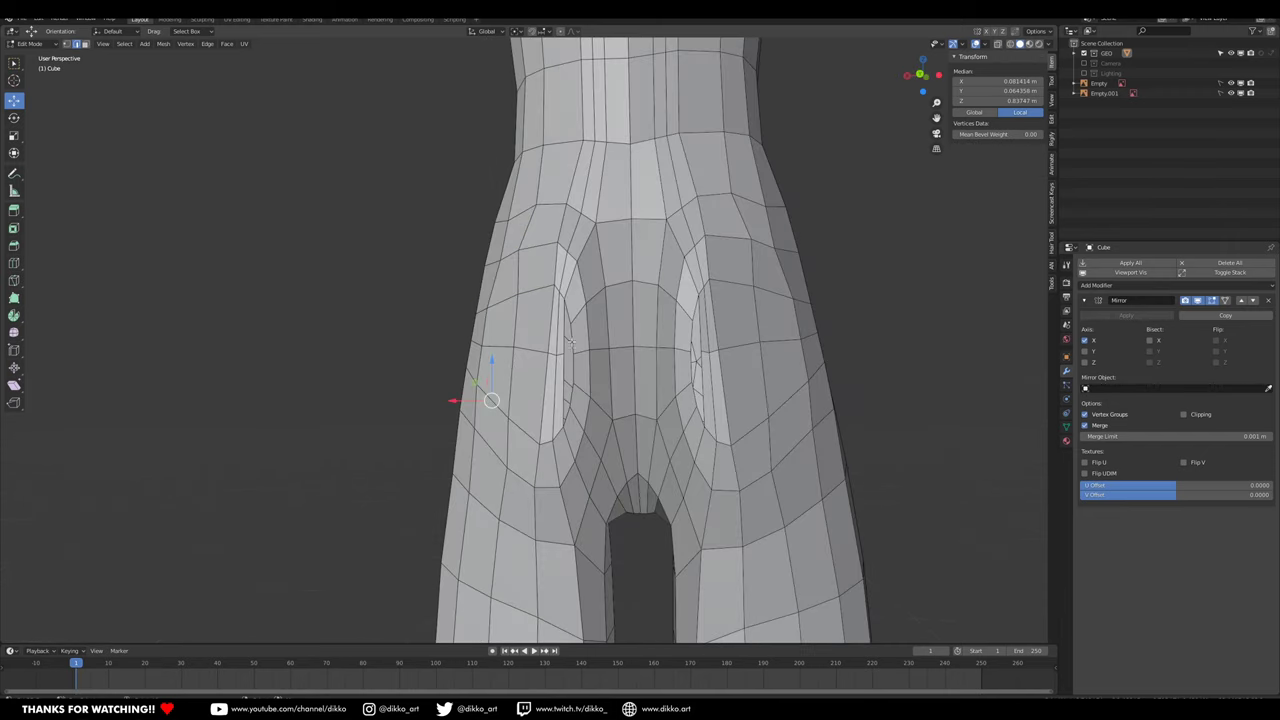
Step: Close the narrow inner opening of the buttock hole face by face from its border edges
left_click(570, 341)
left_click(574, 373)
middle_click_drag(589, 408, 545, 412)
left_click(523, 367)
left_click(525, 367)
left_click(540, 362)
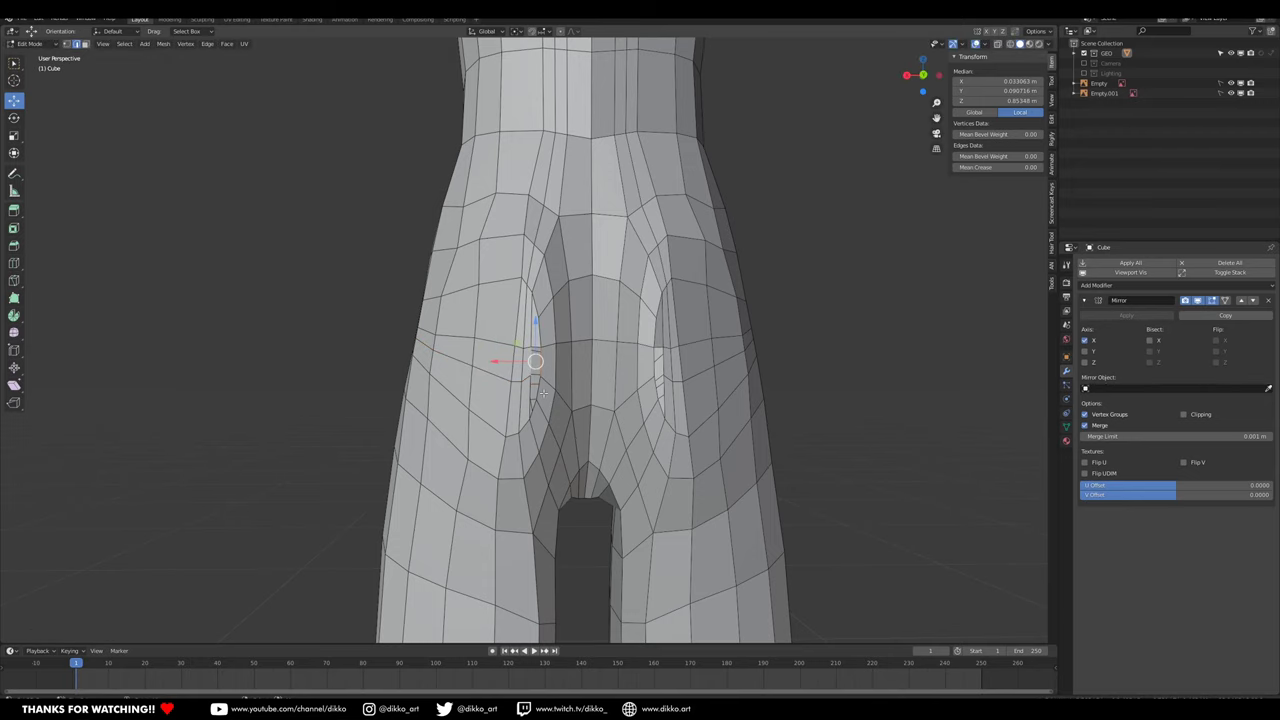
middle_click_drag(552, 405, 547, 395)
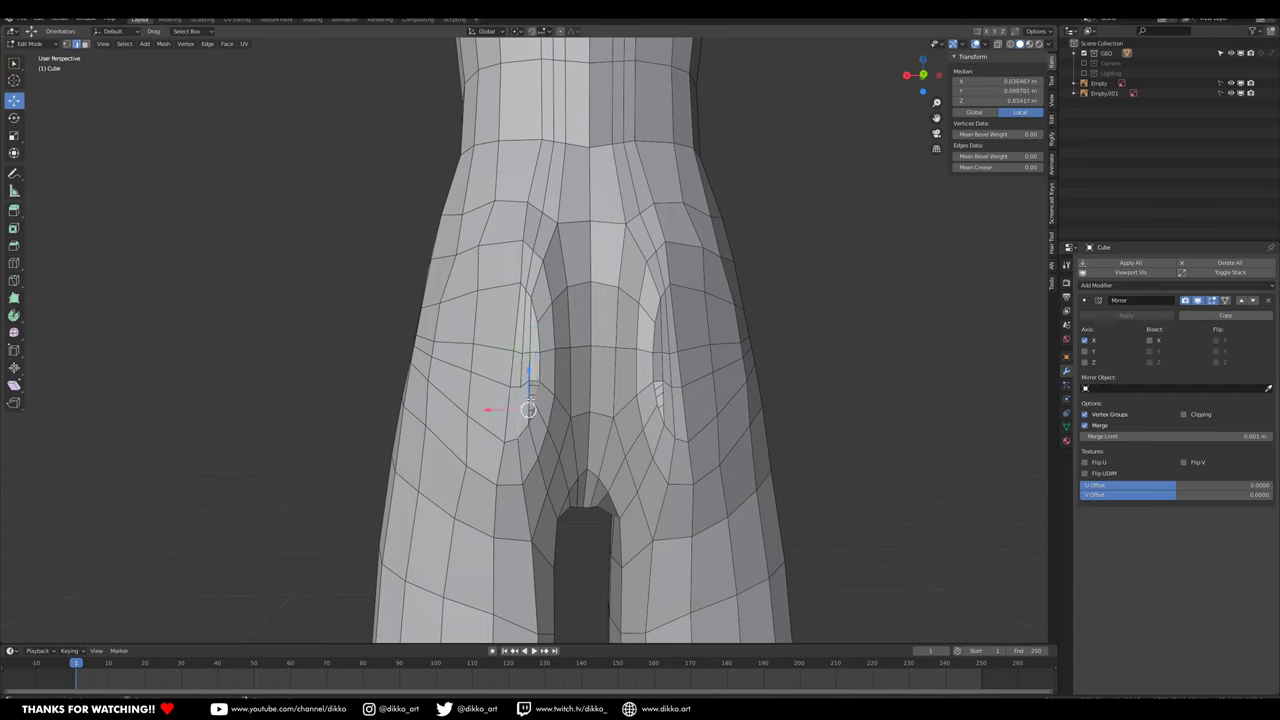
left_click(534, 401, "shift")
Step: Enter Sculpt Mode and even out the rebuilt buttock and the front of the hip with the Smooth brush
left_click(28, 44)
left_click(30, 72)
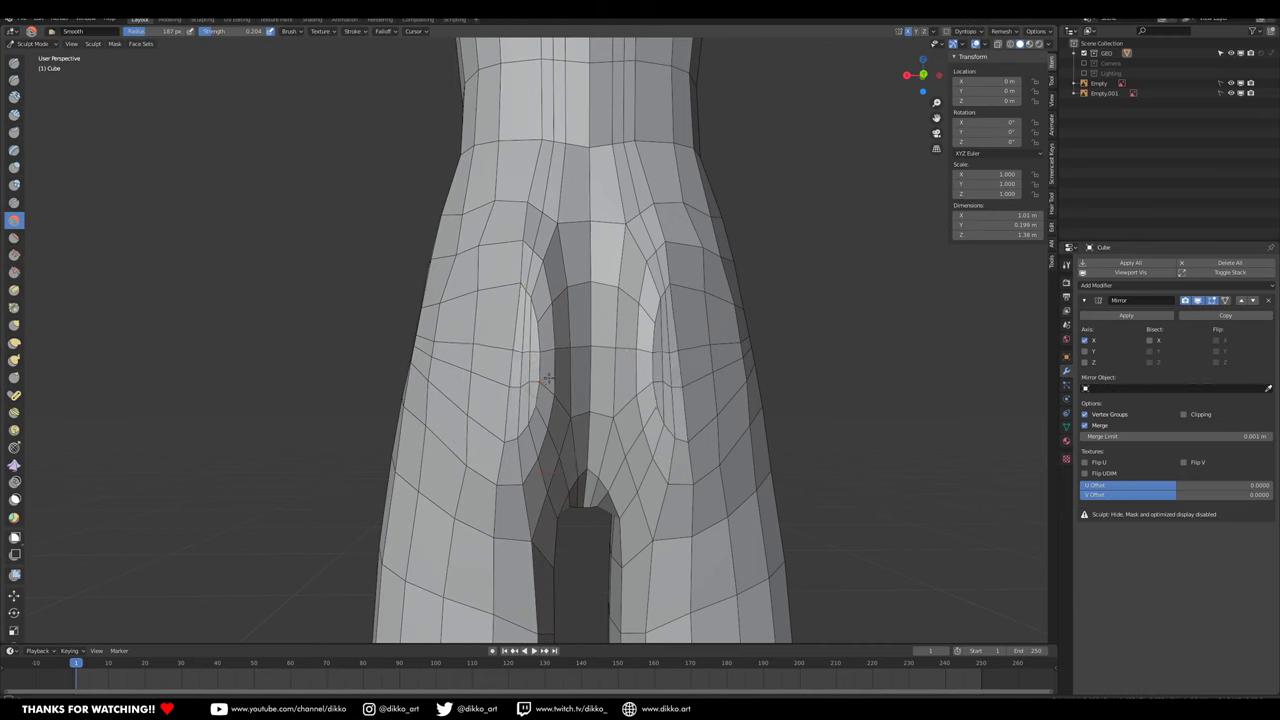
mouse_move(535, 360)
left_mouse_down()
mouse_move(509, 321)
mouse_move(517, 306)
left_mouse_up()
scroll(480, 300, "down", 4)
mouse_move(418, 264)
middle_mouse_down()
mouse_move(470, 325)
mouse_move(594, 363)
mouse_move(614, 400)
mouse_move(581, 338)
mouse_move(443, 434)
mouse_move(541, 296)
middle_mouse_up()
scroll(465, 312, "up", 4)
middle_click_drag(510, 354, 548, 312)
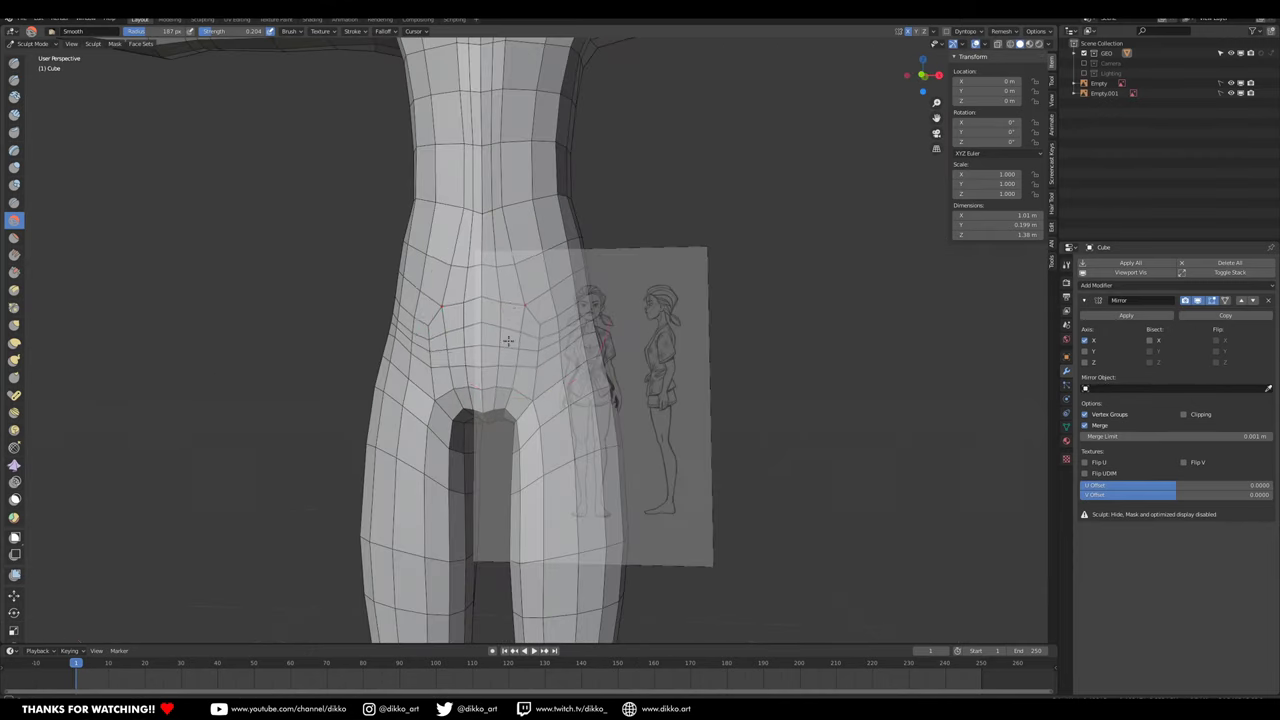
left_click_drag(542, 301, 554, 271)
Step: Round out the buttocks and hips with the sculpt brushes and smooth their surfaces
middle_click_drag(551, 304, 637, 308)
mouse_move(636, 361)
middle_mouse_down()
mouse_move(728, 345)
mouse_move(580, 320)
mouse_move(510, 335)
mouse_move(591, 350)
mouse_move(505, 345)
middle_mouse_up()
left_click(14, 168)
mouse_move(580, 355)
middle_mouse_down()
mouse_move(420, 360)
mouse_move(516, 365)
mouse_move(495, 358)
middle_mouse_up()
mouse_move(614, 294)
middle_mouse_down()
mouse_move(511, 369)
mouse_move(490, 348)
mouse_move(508, 406)
mouse_move(618, 356)
mouse_move(520, 350)
mouse_move(574, 294)
middle_mouse_up()
scroll(520, 350, "down", 3)
scroll(480, 370, "up", 3)
scroll(471, 350, "down", 1)
key("shift+s")
middle_click_drag(590, 370, 550, 377)
left_click_drag(550, 377, 570, 330)
mouse_move(570, 330)
middle_mouse_down()
mouse_move(528, 306)
mouse_move(550, 312)
middle_mouse_up()
left_click_drag(500, 335, 515, 346)
mouse_move(515, 346)
middle_mouse_down()
mouse_move(725, 325)
mouse_move(516, 336)
mouse_move(480, 350)
middle_mouse_up()
scroll(508, 355, "down", 3)
Step: Enable Clipping on the Mirror modifier and move the body's center edge loop along X onto the mirror plane
key("Tab")
scroll(568, 370, "up", 2)
middle_click_drag(571, 162, 574, 239, "shift")
left_click(574, 239, "alt")
left_click(1183, 414)
left_click_drag(542, 213, 480, 217)
scroll(500, 250, "down", 4)
middle_click_drag(515, 288, 608, 296)
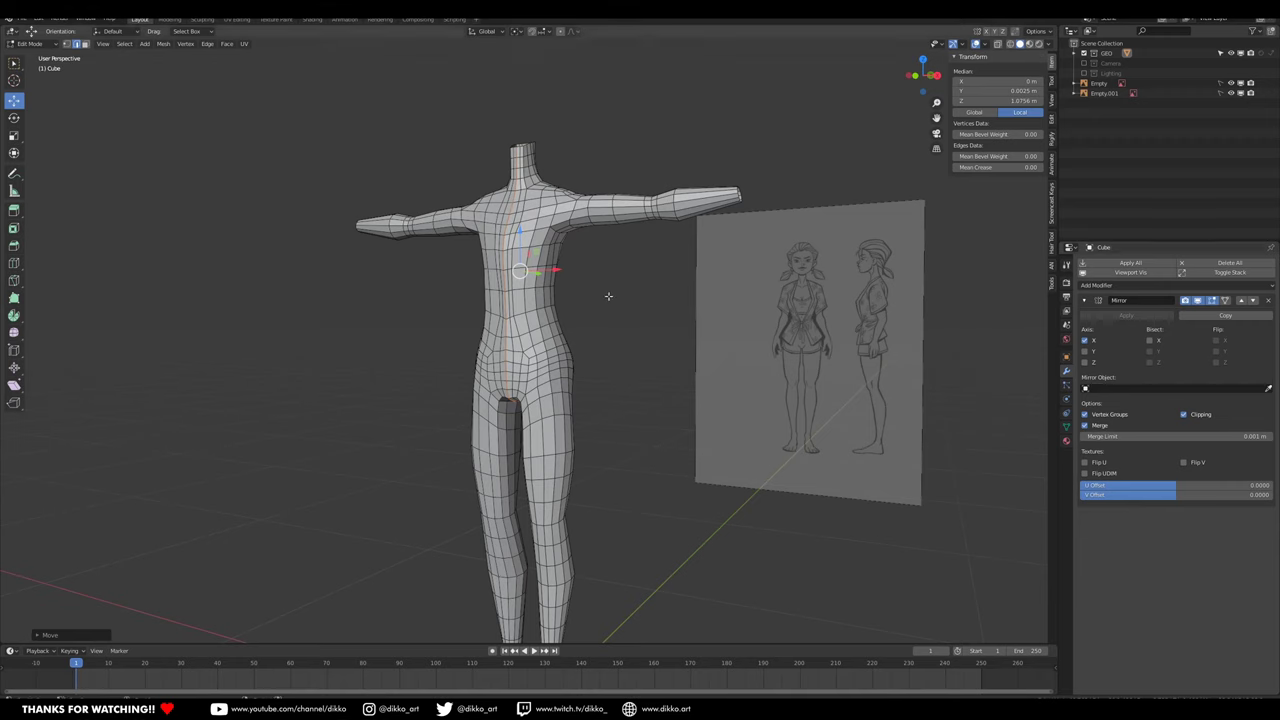
Step: Apply the Mirror modifier and hide the Face Sets overlay in Sculpt Mode
key("Tab")
left_click(1126, 315)
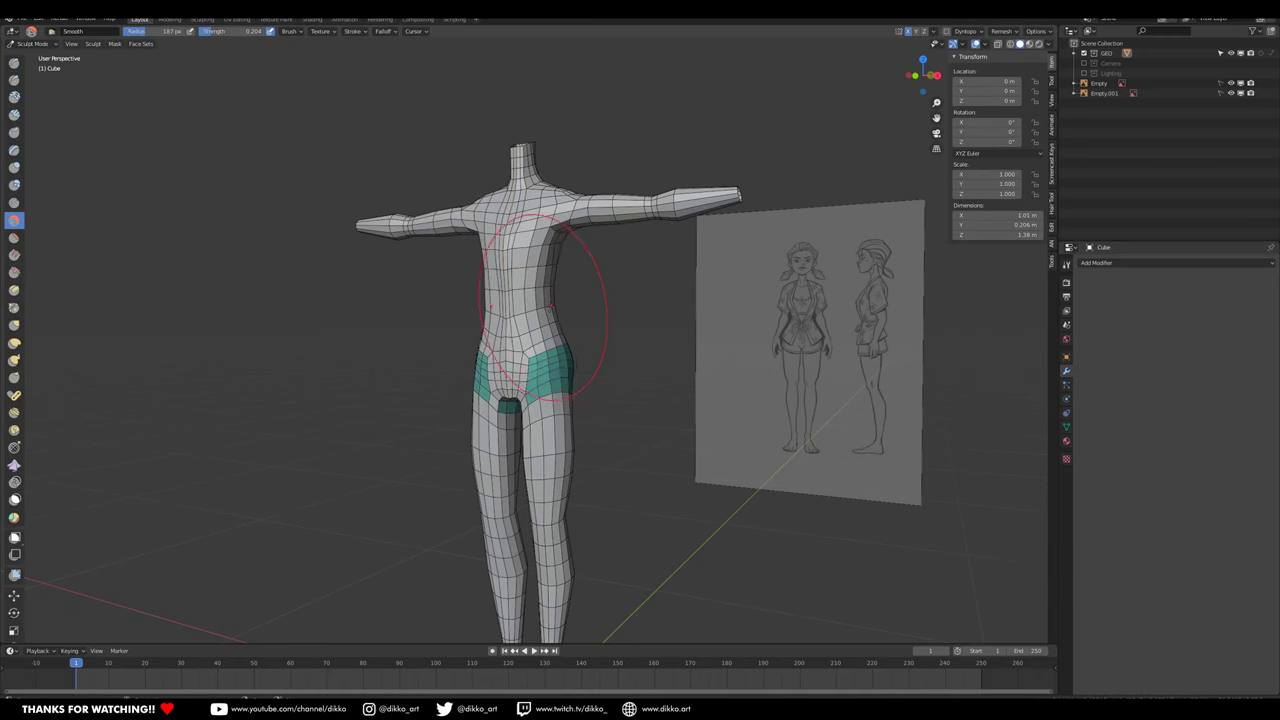
scroll(543, 300, "up", 1)
left_click(1051, 45)
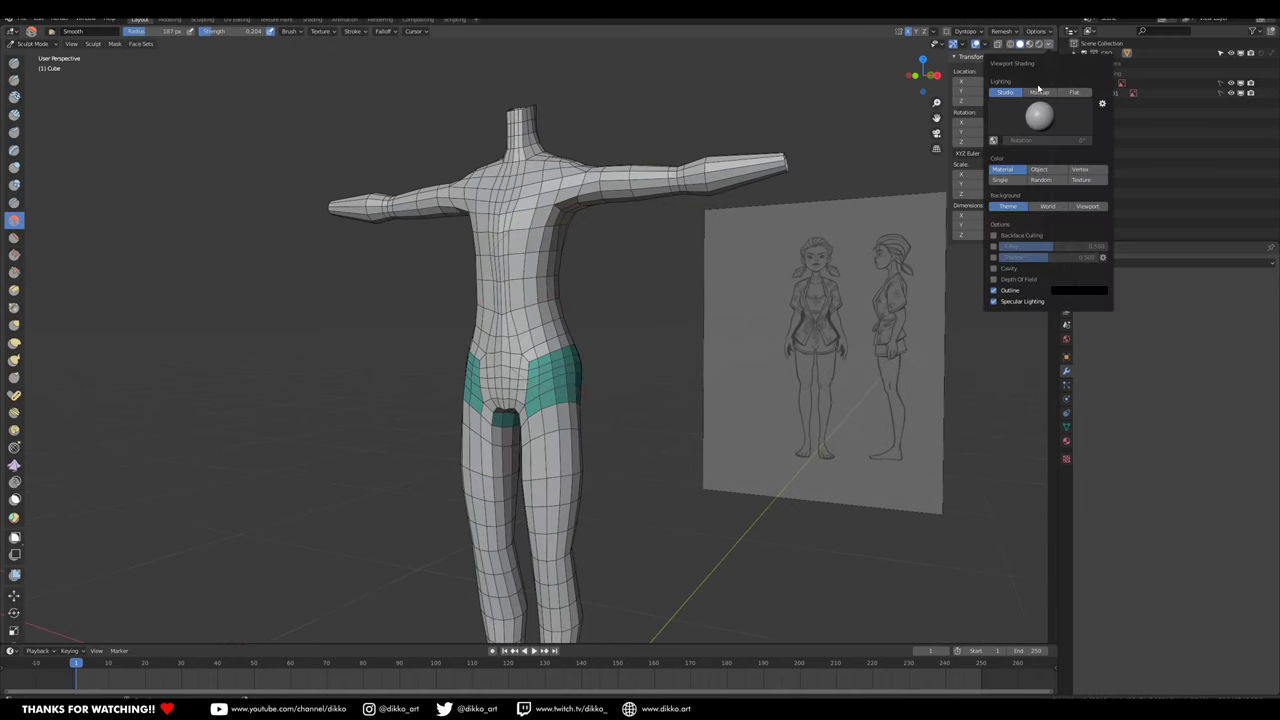
left_click(989, 46)
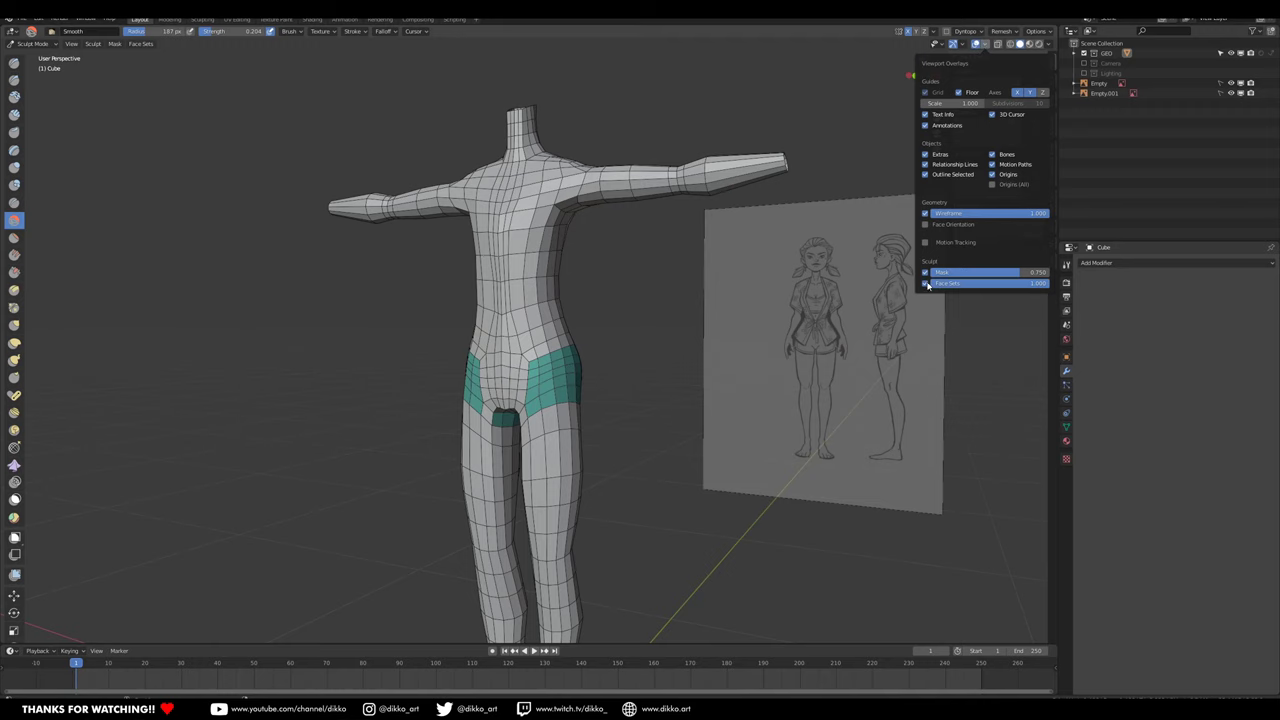
key("n")
Step: Smooth the front and back of the torso with the Smooth brush
scroll(524, 381, "up", 2)
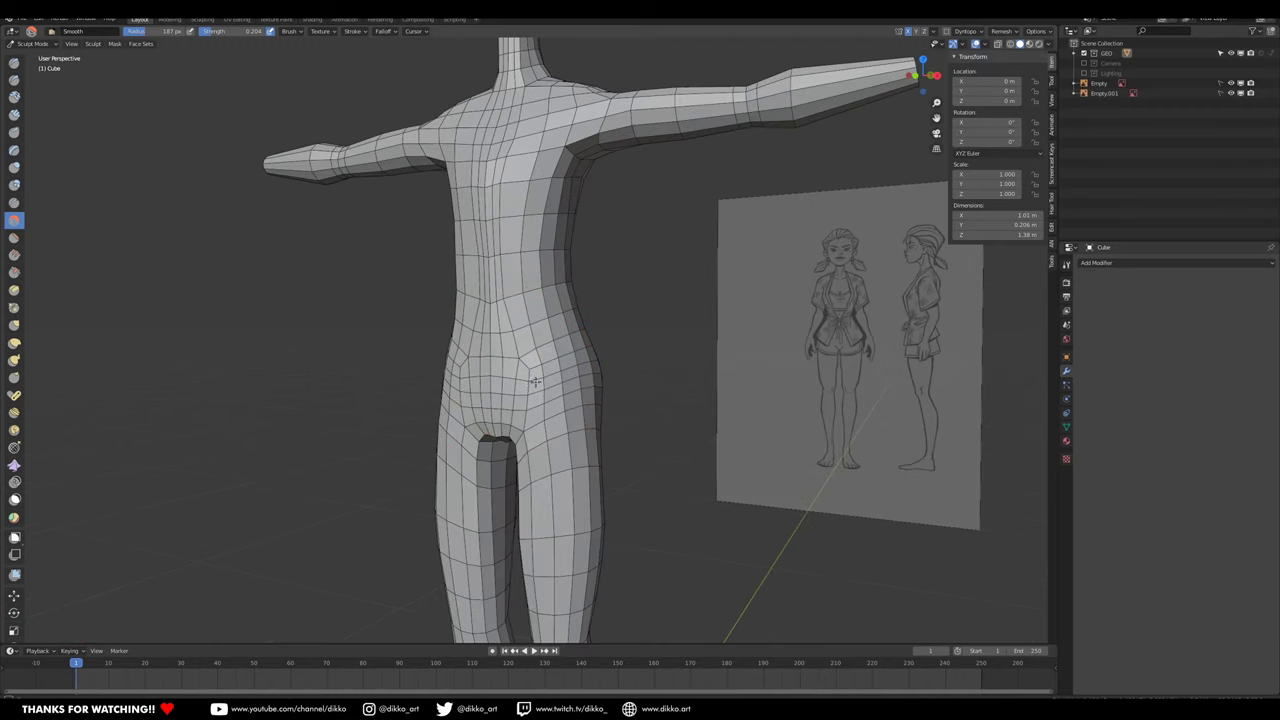
left_click_drag(509, 223, 498, 262)
mouse_move(455, 262)
middle_mouse_down()
mouse_move(512, 258)
mouse_move(479, 400)
middle_mouse_up()
left_click_drag(477, 400, 480, 371)
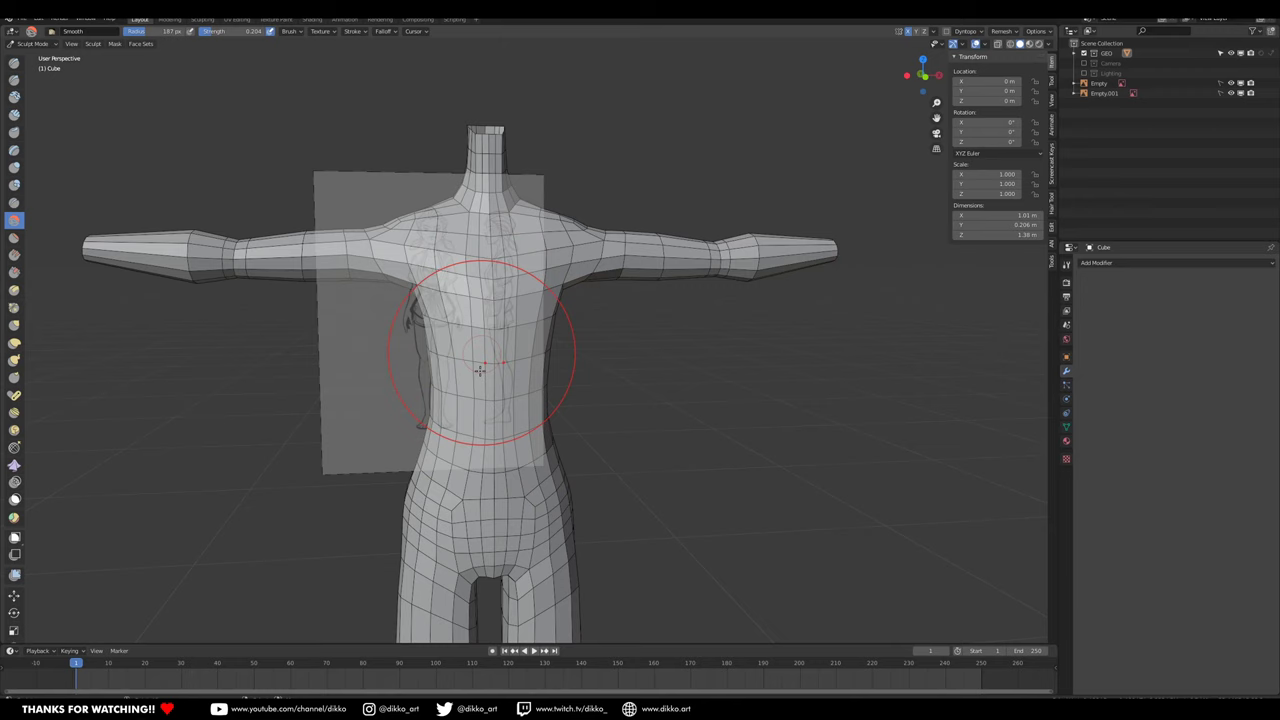
mouse_move(544, 336)
middle_mouse_down()
mouse_move(500, 400)
mouse_move(543, 440)
middle_mouse_up()
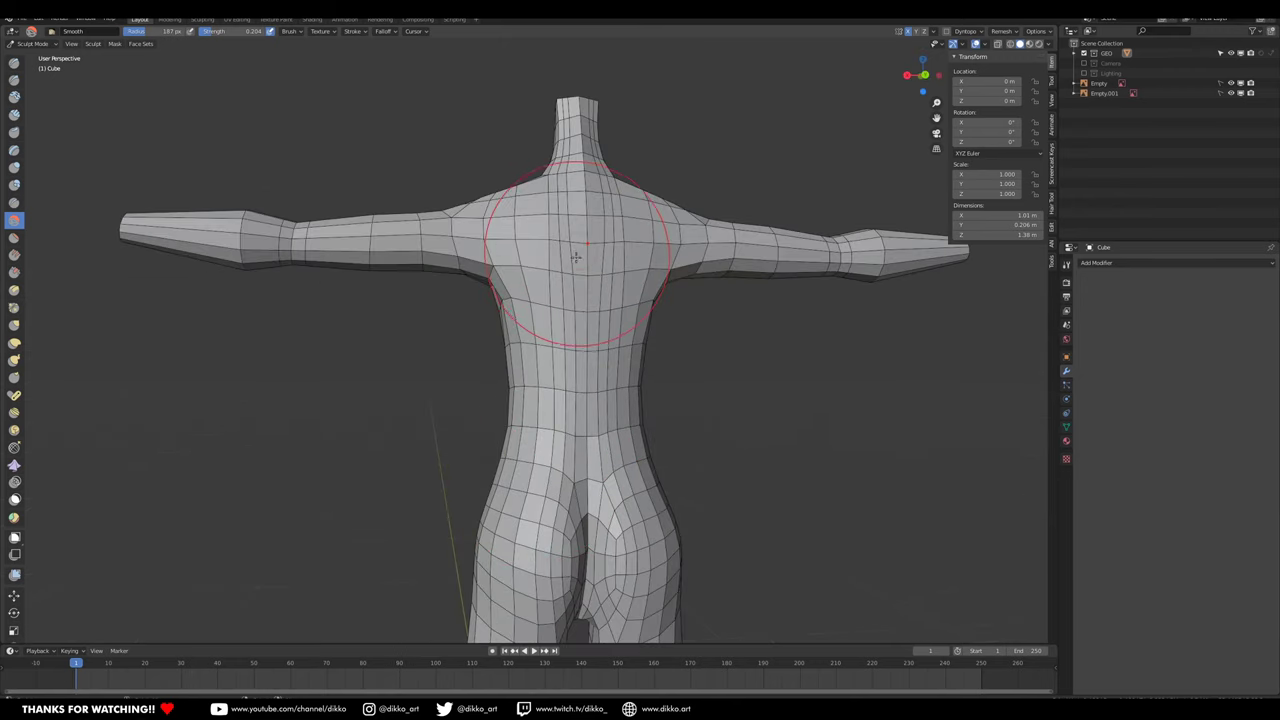
mouse_move(557, 303)
middle_mouse_down()
mouse_move(915, 312)
mouse_move(882, 325)
middle_mouse_up()
Step: Pull the hip outward with the Grab brush to match the front reference drawing
key("KP_1")
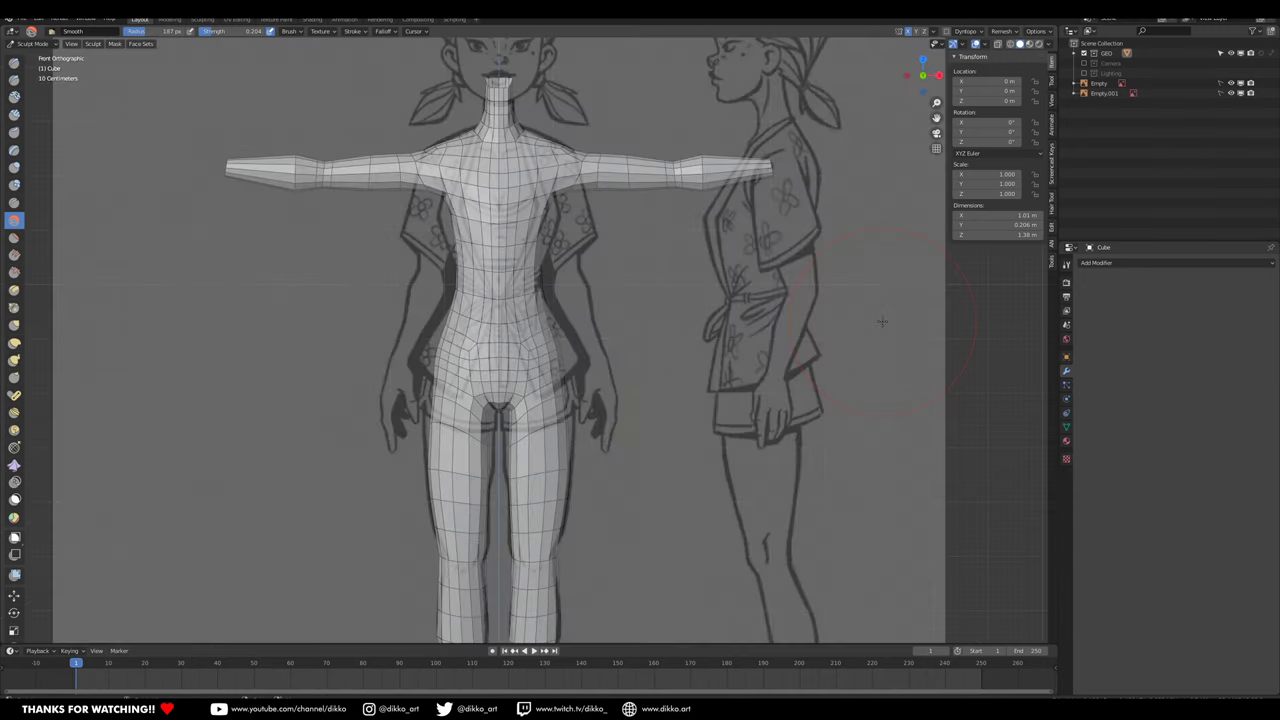
scroll(558, 347, "up", 2)
left_click(14, 325)
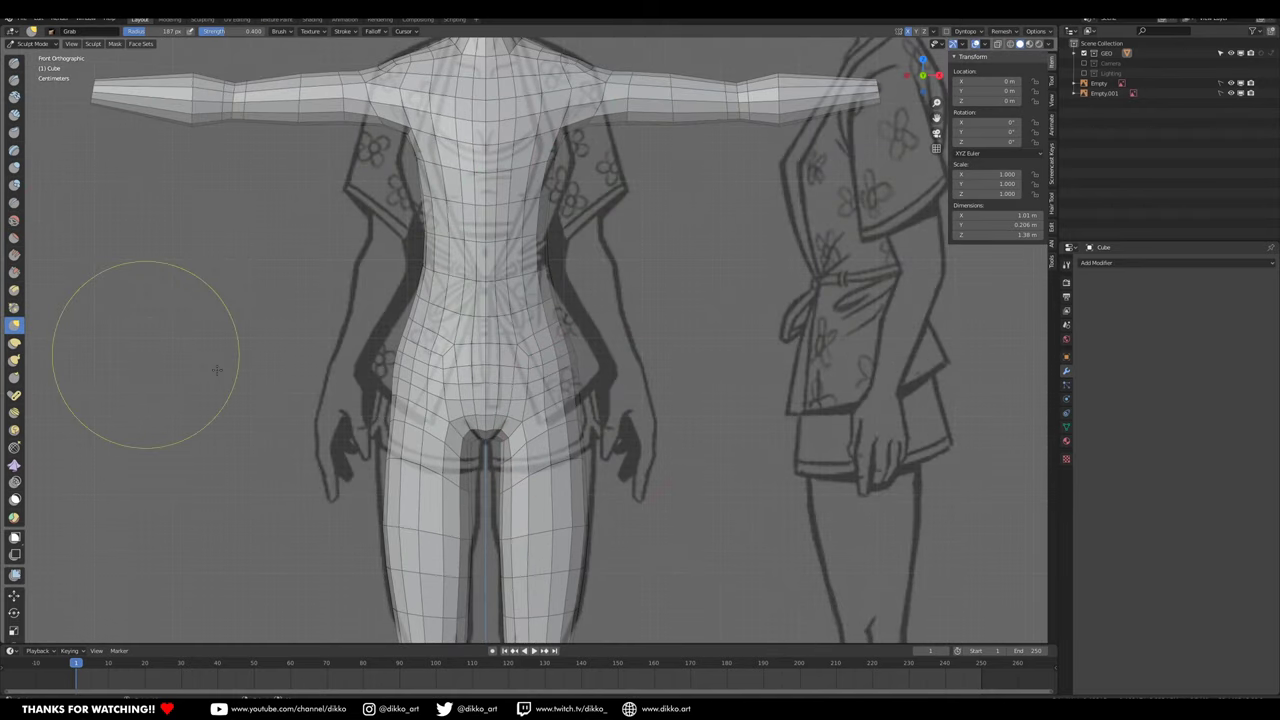
left_click_drag(572, 400, 582, 401)
Step: Adjust the buttock profile from the side with the Grab brush and prepare the Smooth brush for the back of the hips
middle_click_drag(583, 398, 578, 294)
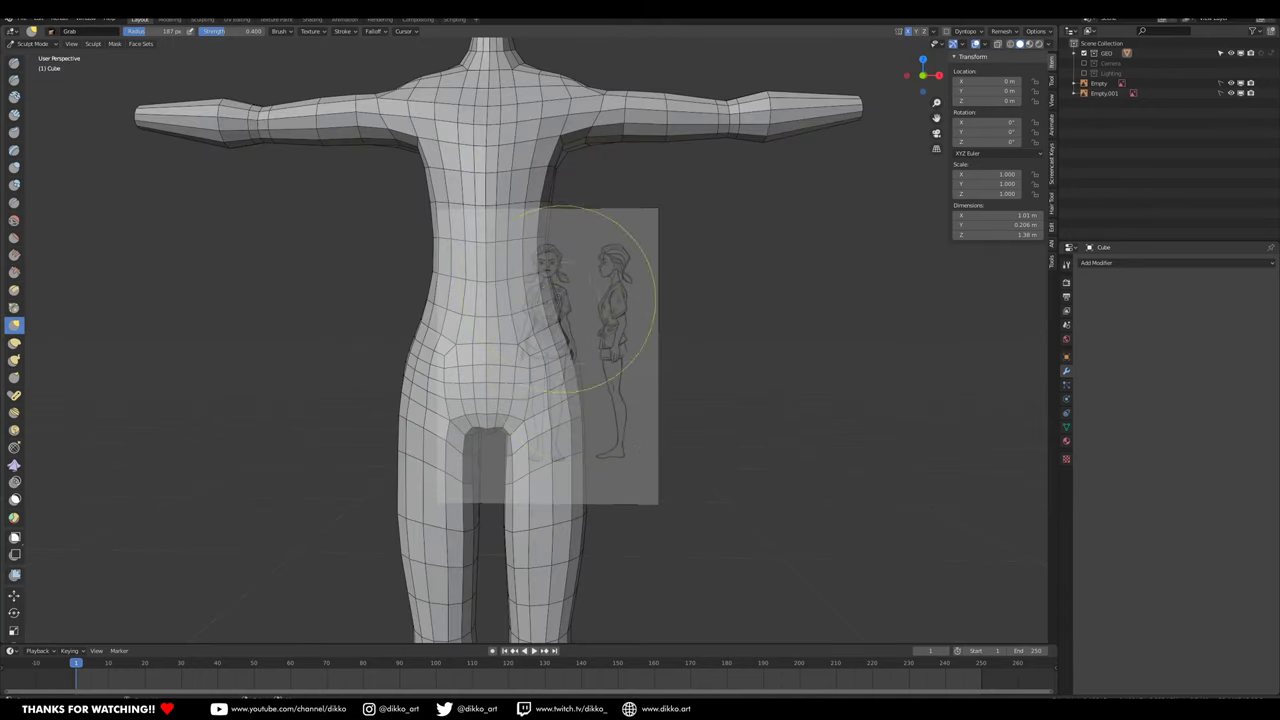
middle_click_drag(538, 235, 335, 245)
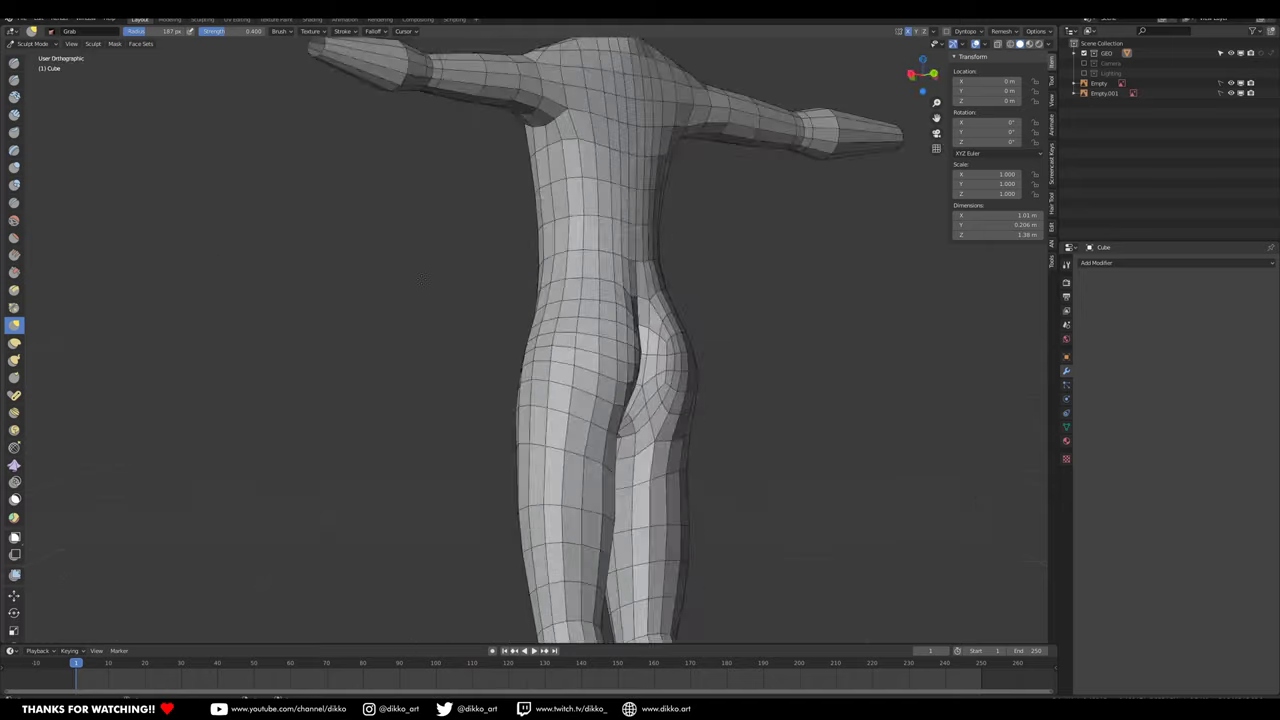
key("KP_3")
left_click_drag(663, 365, 653, 372)
middle_click_drag(624, 411, 685, 405)
left_click(14, 220)
scroll(600, 463, "up", 2)
middle_click_drag(600, 463, 660, 455)
middle_click_drag(548, 381, 529, 543)
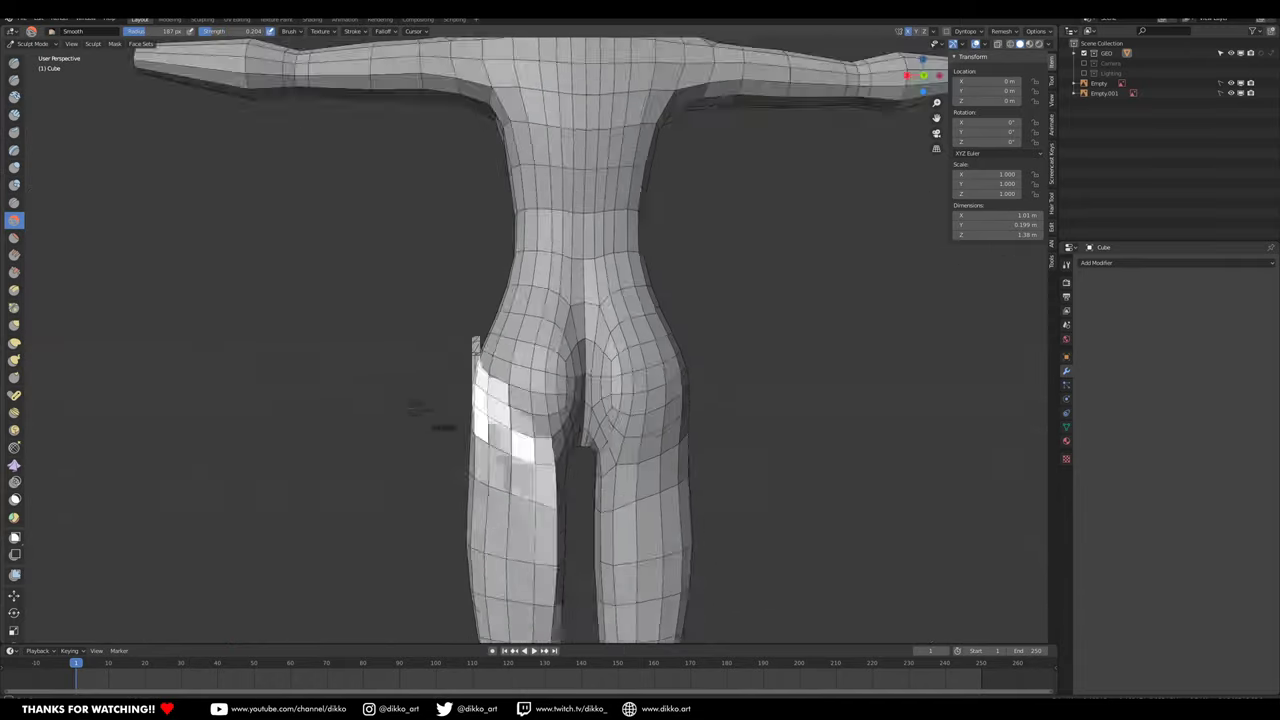
Step: Pull the front and back of the thigh outward with the Grab brush to match the side reference drawing
scroll(529, 543, "up", 2)
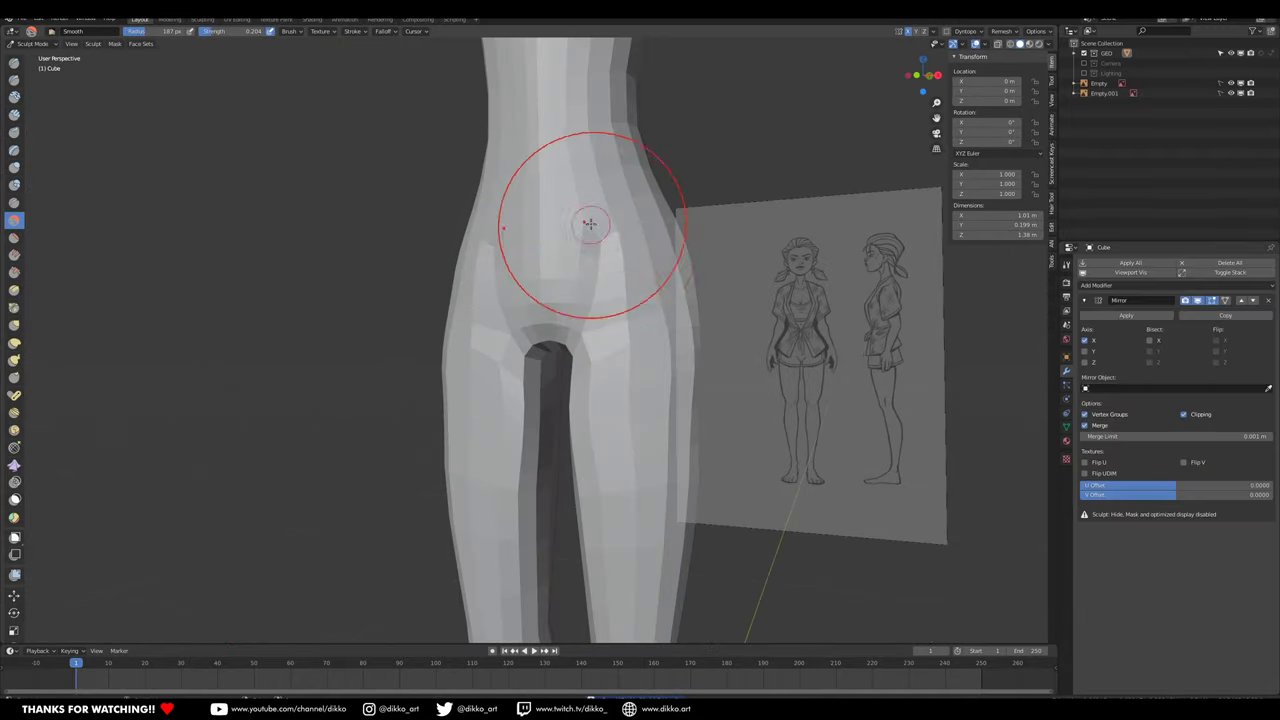
middle_click_drag(590, 224, 603, 371)
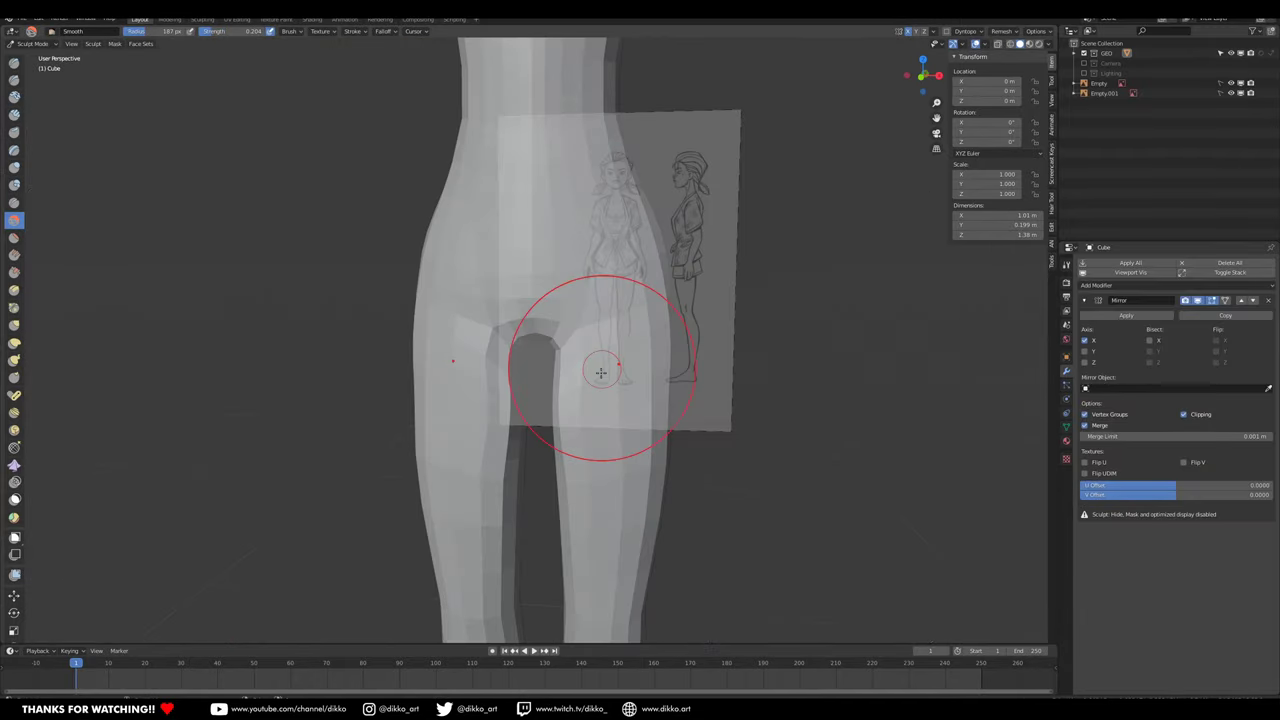
key("KP_1")
key("KP_3")
scroll(623, 477, "down", 4)
scroll(623, 477, "up", 3)
left_click(15, 329)
left_click(14, 326)
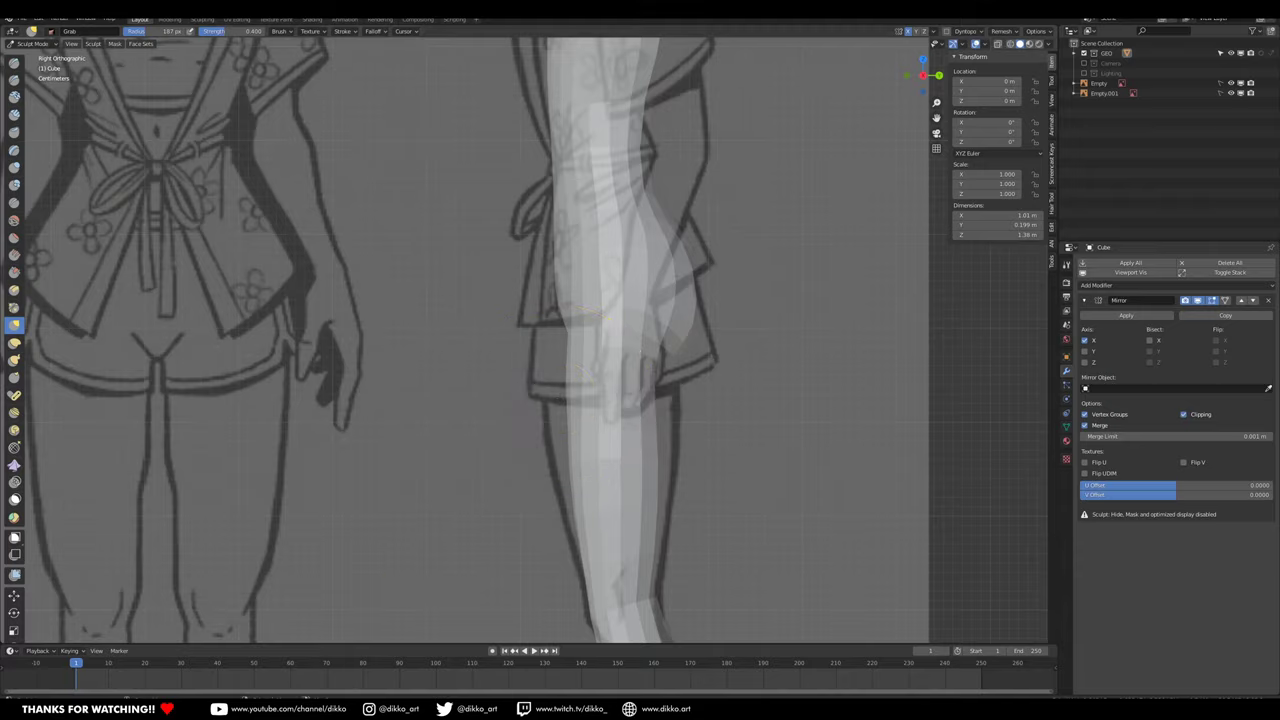
mouse_move(585, 400)
left_mouse_down()
mouse_move(560, 440)
mouse_move(570, 515)
left_mouse_up()
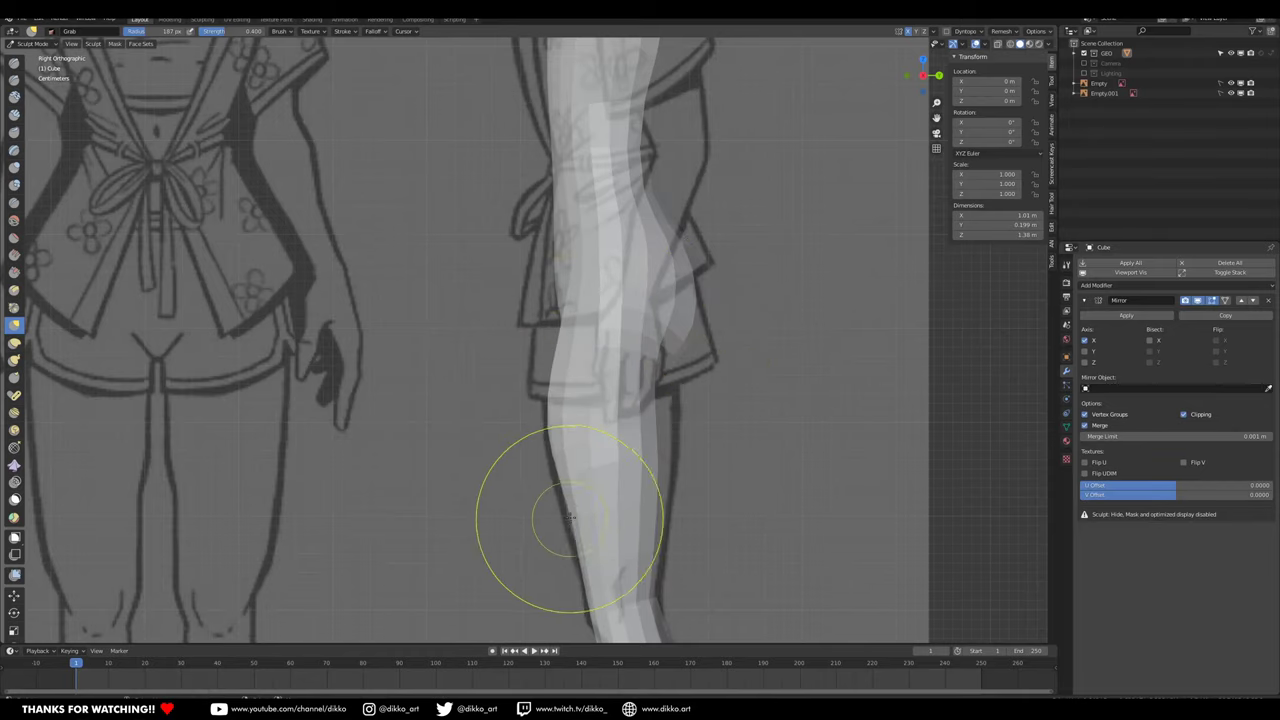
left_click_drag(566, 305, 554, 318)
left_click_drag(648, 424, 667, 422)
scroll(521, 428, "down", 3)
Step: Smooth the outer hip and upper thigh with the Smooth brush
mouse_move(552, 436)
middle_mouse_down()
mouse_move(521, 428)
mouse_move(600, 386)
mouse_move(600, 371)
mouse_move(503, 332)
mouse_move(500, 271)
middle_mouse_up()
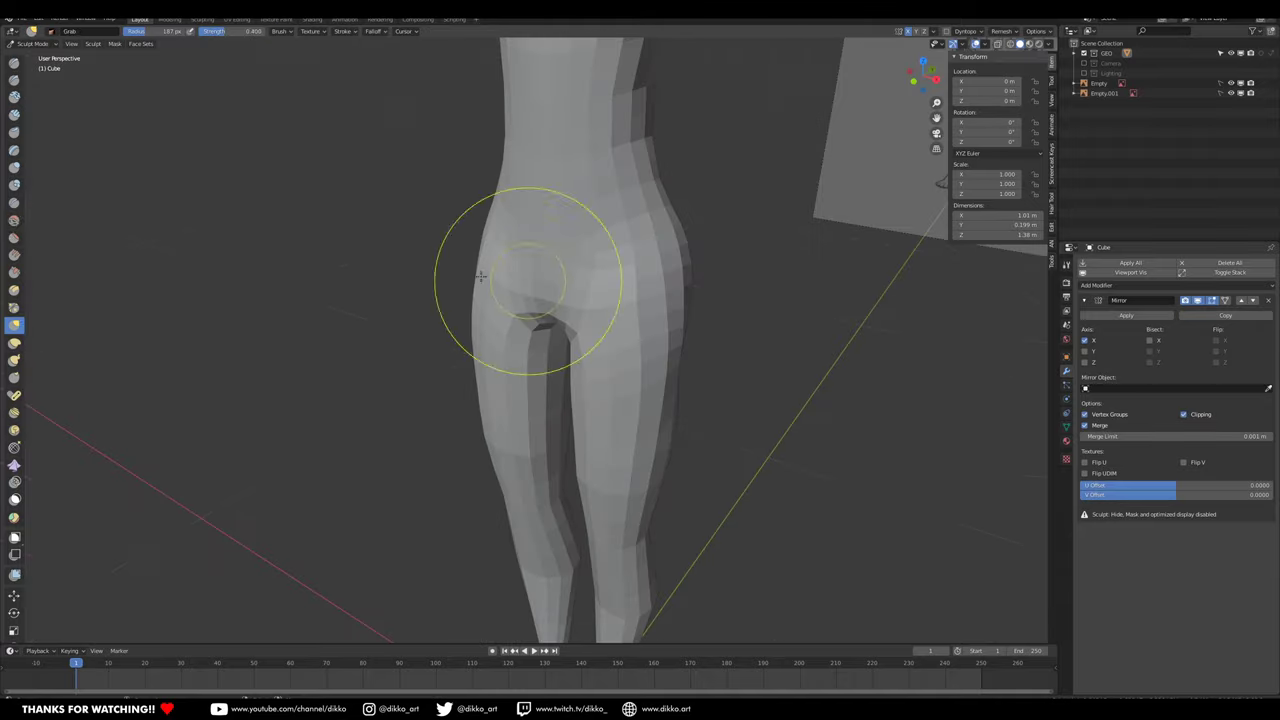
left_click(14, 167)
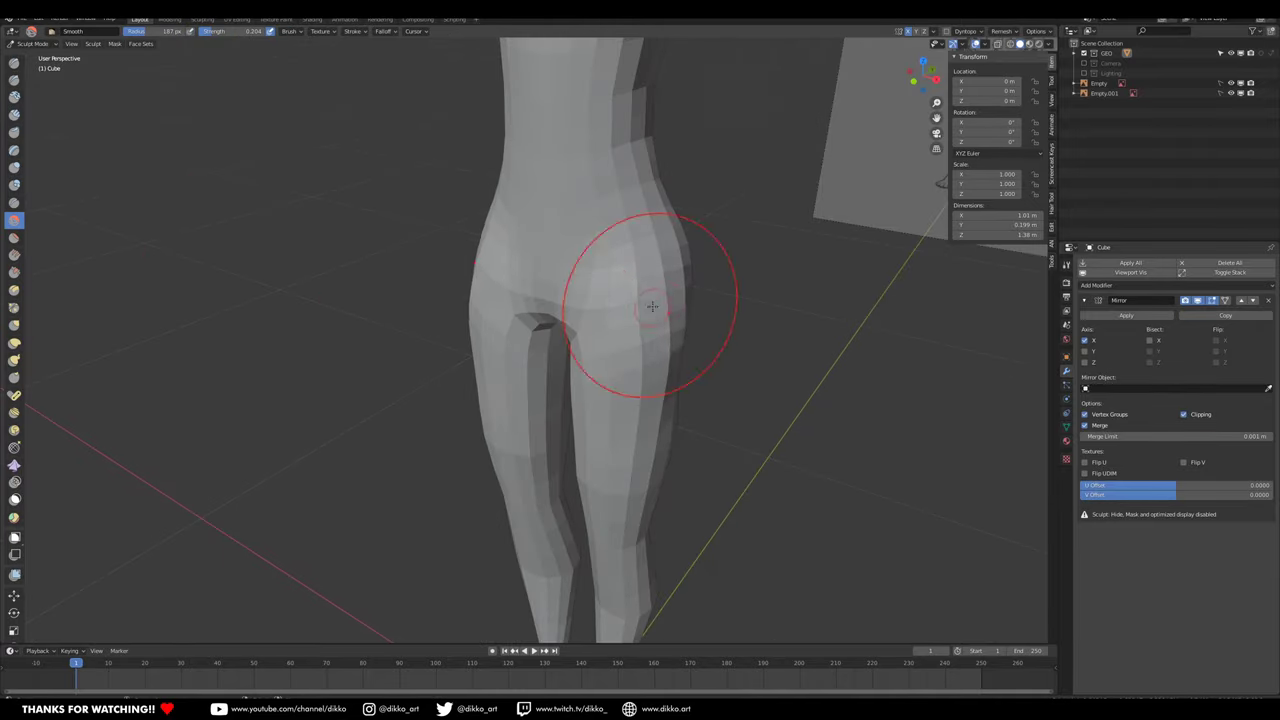
left_click_drag(651, 306, 660, 318)
middle_click_drag(660, 318, 480, 340)
scroll(560, 380, "up", 3)
middle_click_drag(586, 443, 650, 435)
Step: Move a vertex at the front of the groin along Y to about -0.061 m in Edit Mode
key("Tab")
left_click(67, 44)
left_click(532, 457)
middle_click_drag(540, 455, 600, 448)
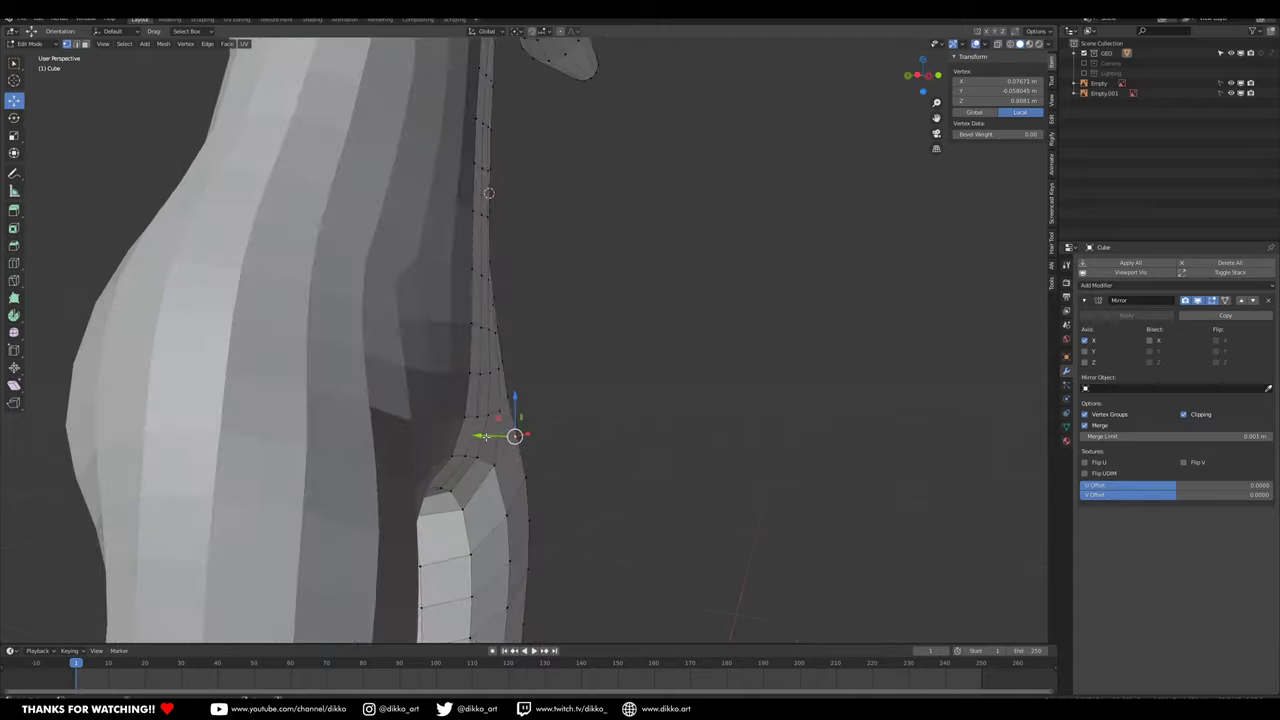
key("Tab")
Step: Examine the body's overall shape from behind, then the arm around the elbow
scroll(757, 403, "down", 2)
scroll(757, 403, "down", 4)
middle_click_drag(757, 403, 604, 430)
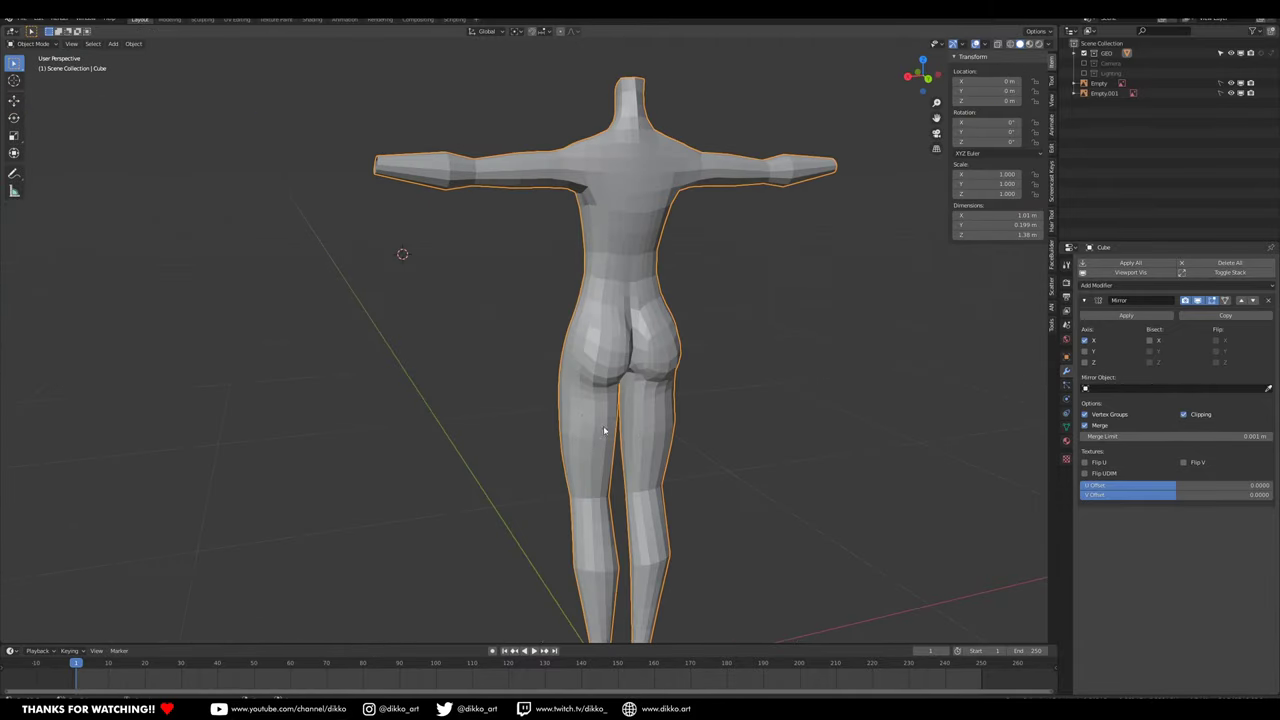
middle_click_drag(453, 230, 586, 411, "shift")
scroll(586, 411, "up", 2)
middle_click_drag(457, 369, 486, 404)
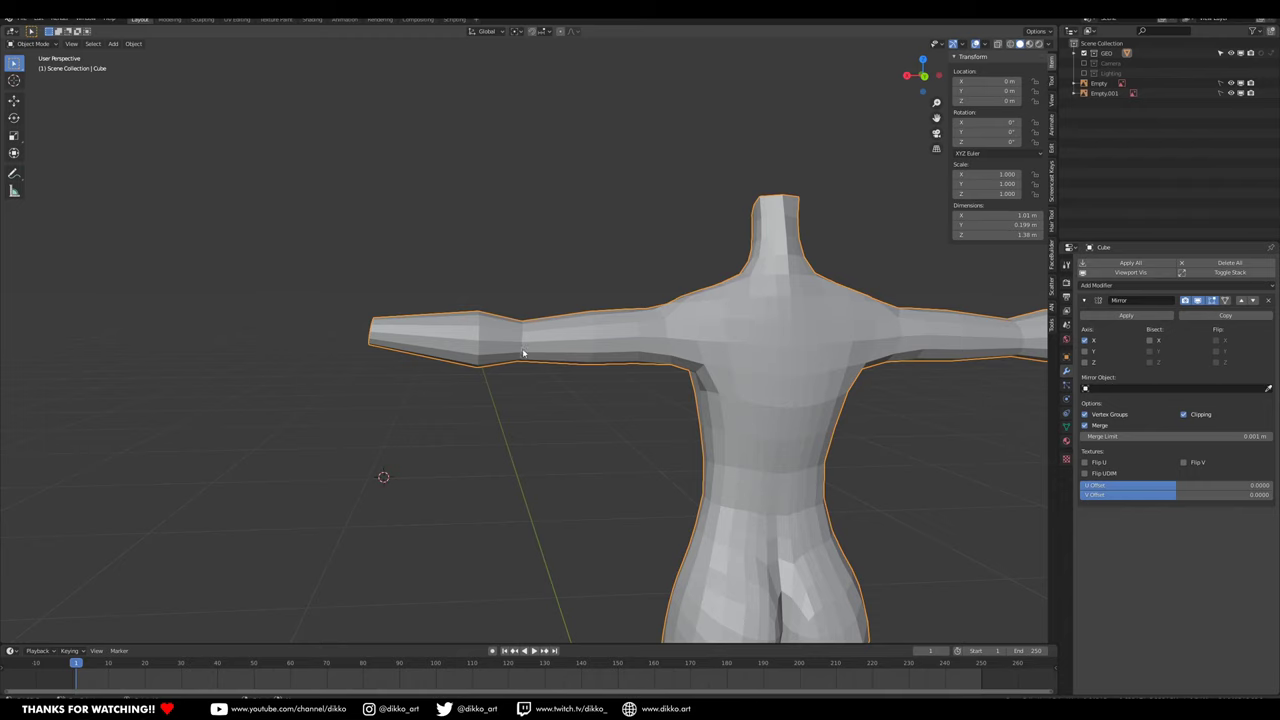
middle_click_drag(531, 350, 491, 349)
scroll(492, 345, "up", 2)
scroll(495, 325, "down", 2)
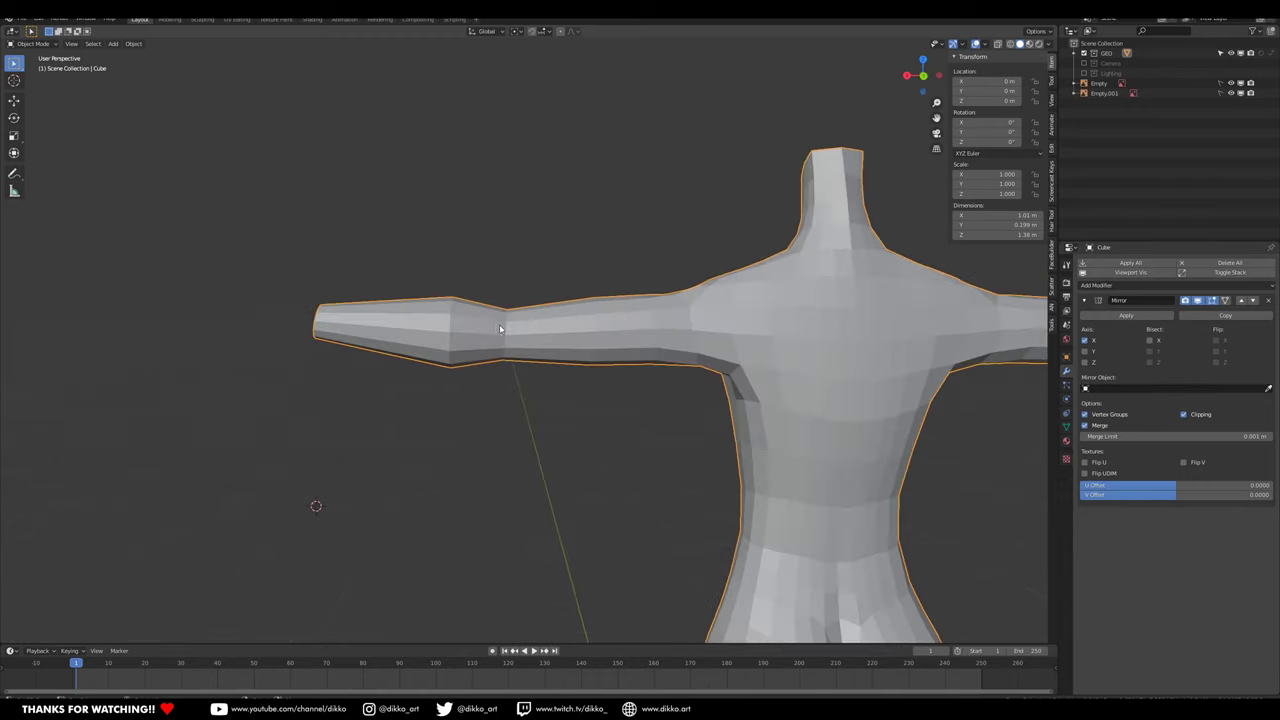
scroll(502, 337, "up", 4)
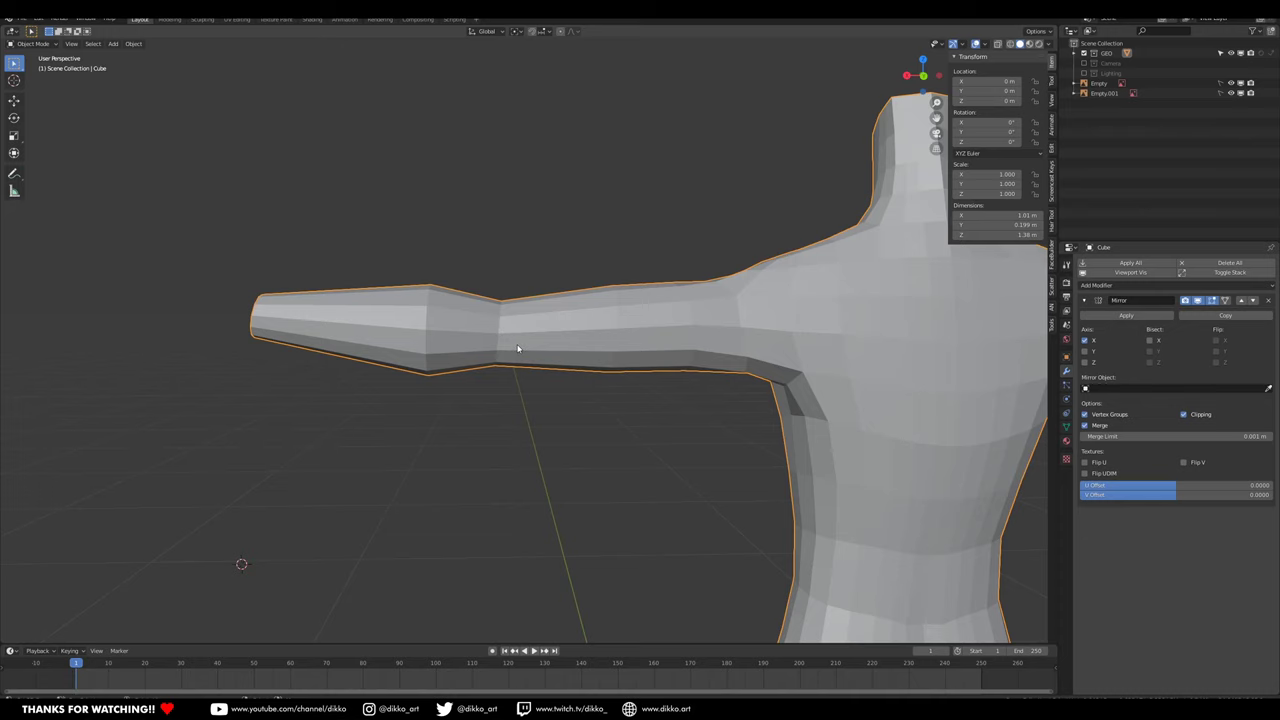
Step: Select the six faces on the back of the elbow between its support loops in face selection mode
key("Tab")
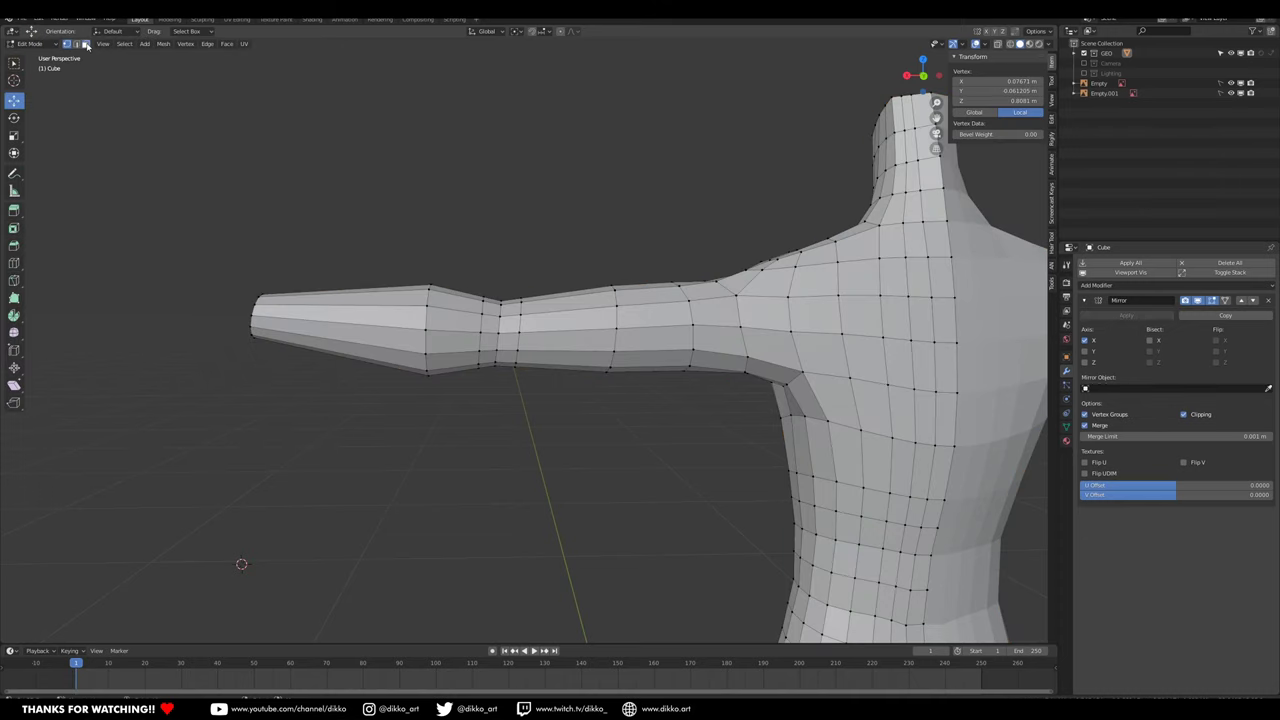
left_click(86, 44)
scroll(466, 317, "up", 3)
left_click(458, 311)
left_click(492, 311, "shift")
left_click(458, 342, "shift")
left_click(488, 342, "shift")
left_click(457, 369, "shift")
left_click(492, 366, "shift")
middle_click_drag(492, 366, 472, 320)
Step: Extend the elbow face selection around the upper side and underside of the arm
middle_click_drag(566, 142, 600, 408, "shift")
left_click(517, 175, "shift")
left_click(546, 179, "shift")
left_click(529, 457, "shift")
left_click(553, 458, "shift")
middle_click_drag(553, 458, 572, 547)
left_click(526, 498, "shift")
left_click(548, 501, "shift")
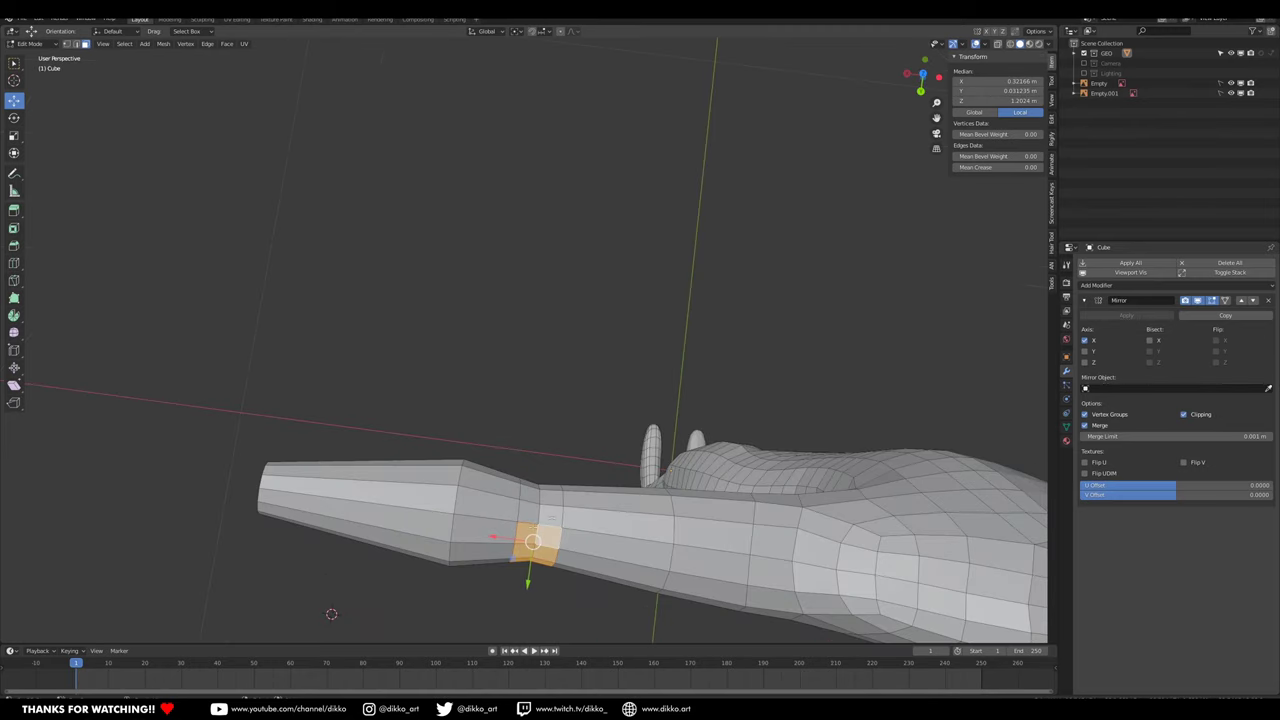
middle_click_drag(557, 553, 750, 453)
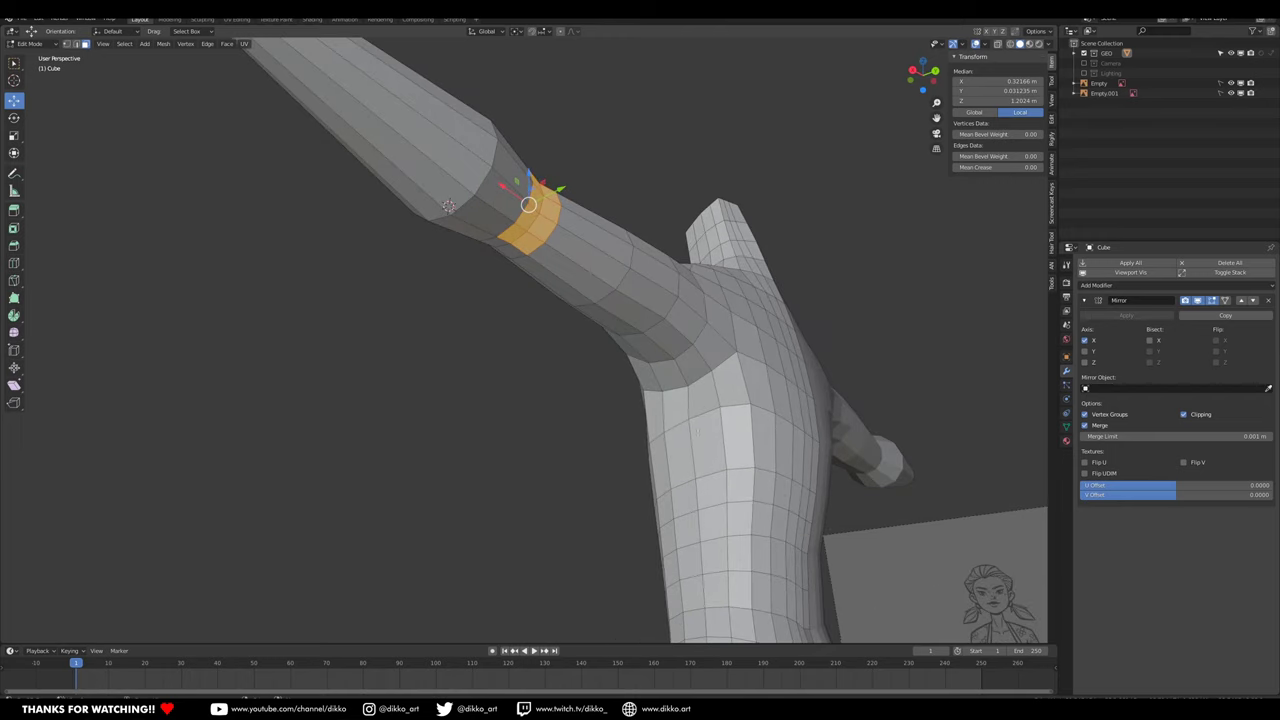
middle_click_drag(652, 344, 490, 403)
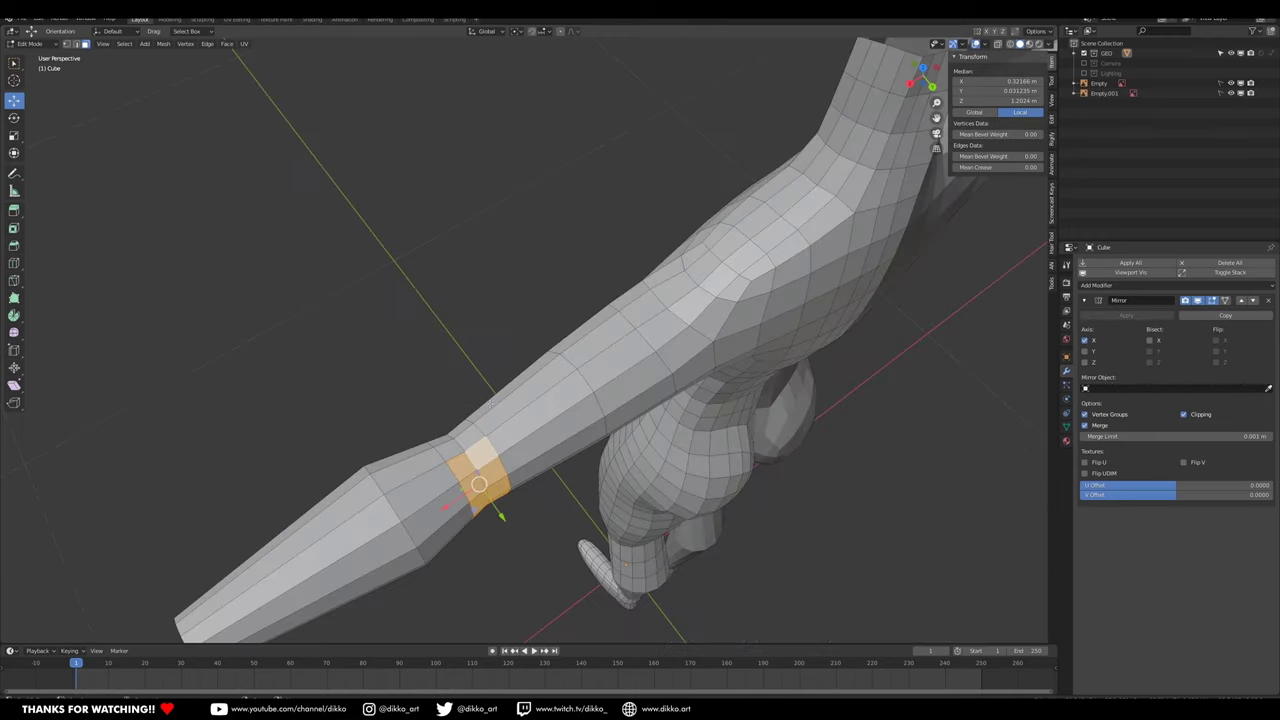
Step: Inset the selected faces around the back of the elbow and smooth their vertices
middle_click_drag(725, 289, 694, 457)
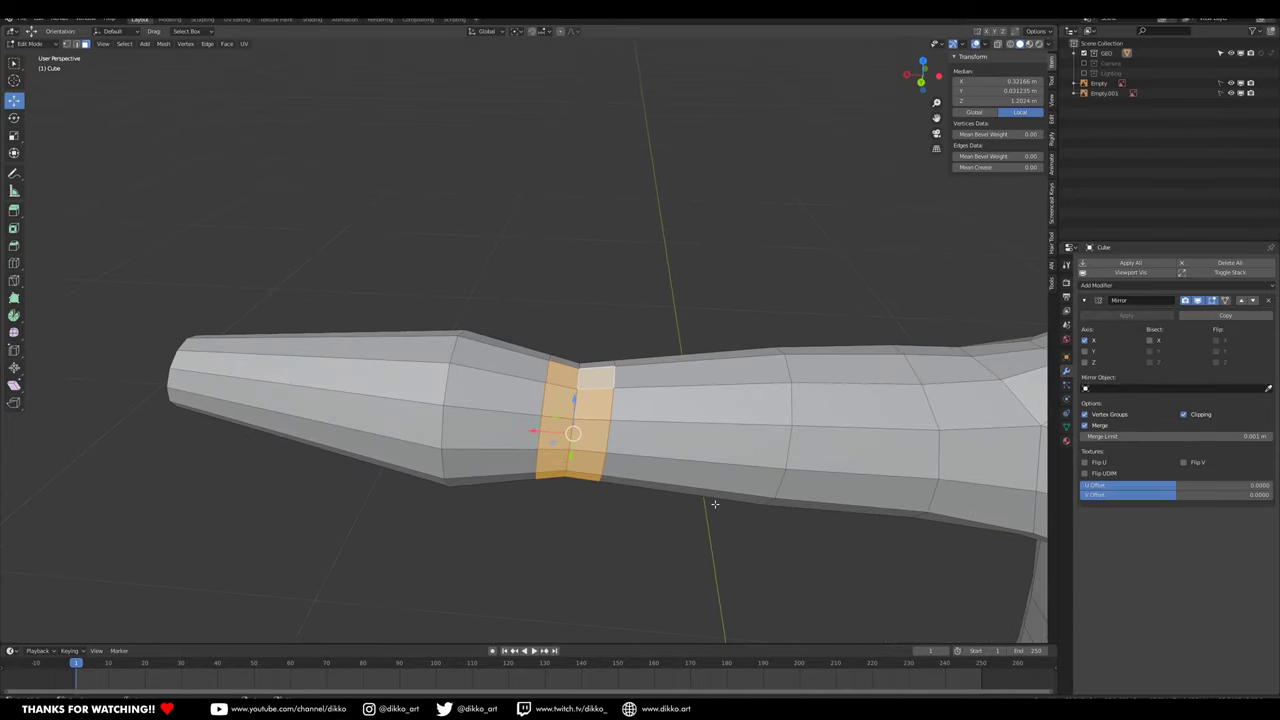
key("i")
left_click(688, 486)
left_click(18, 332)
left_click_drag(575, 468, 632, 518)
left_click_drag(787, 437, 789, 437)
Step: Pull the inset elbow faces backward along the Y axis and smooth their vertices again
middle_click_drag(789, 437, 834, 495)
left_click(11, 102)
left_click_drag(597, 410, 620, 430)
left_click(15, 334)
middle_click_drag(620, 430, 567, 441)
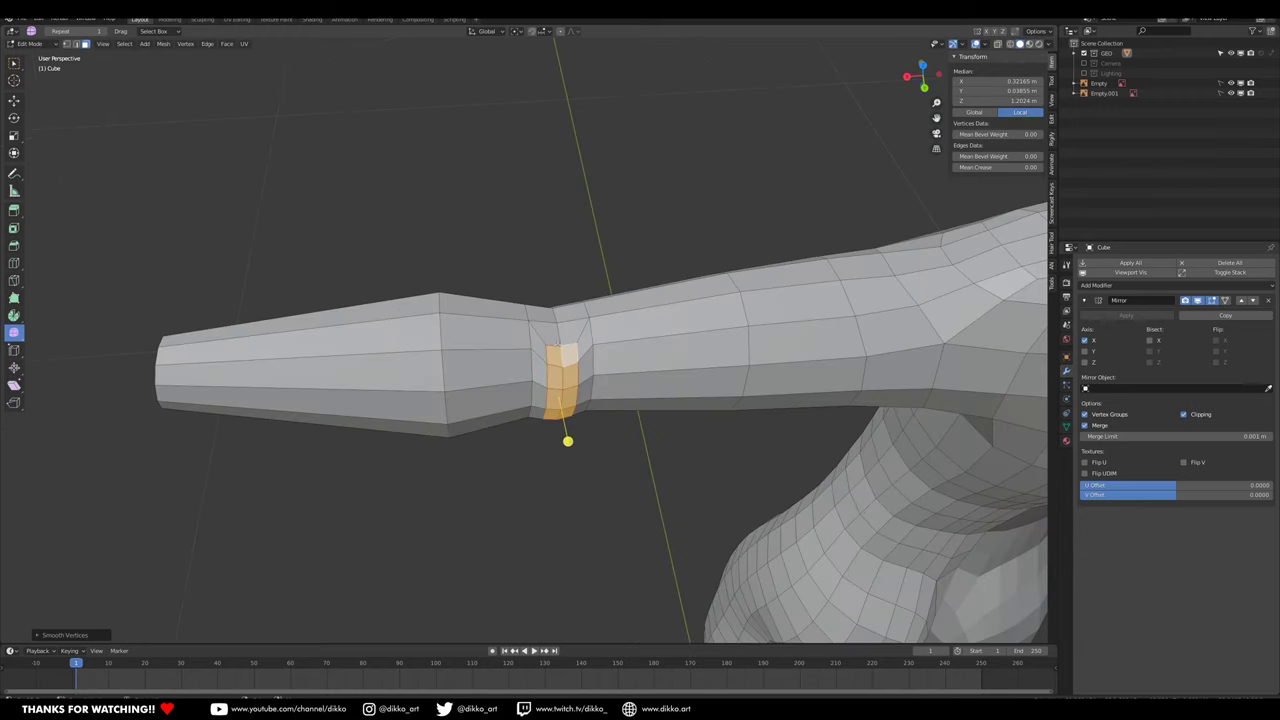
Step: Merge the three vertices at the upper end of the elbow inset into the neighbouring loop vertex with Merge At Last
left_click(66, 44)
middle_click_drag(562, 382, 538, 365)
left_click(537, 358)
left_click(559, 363, "shift")
left_click(583, 363, "shift")
key("m")
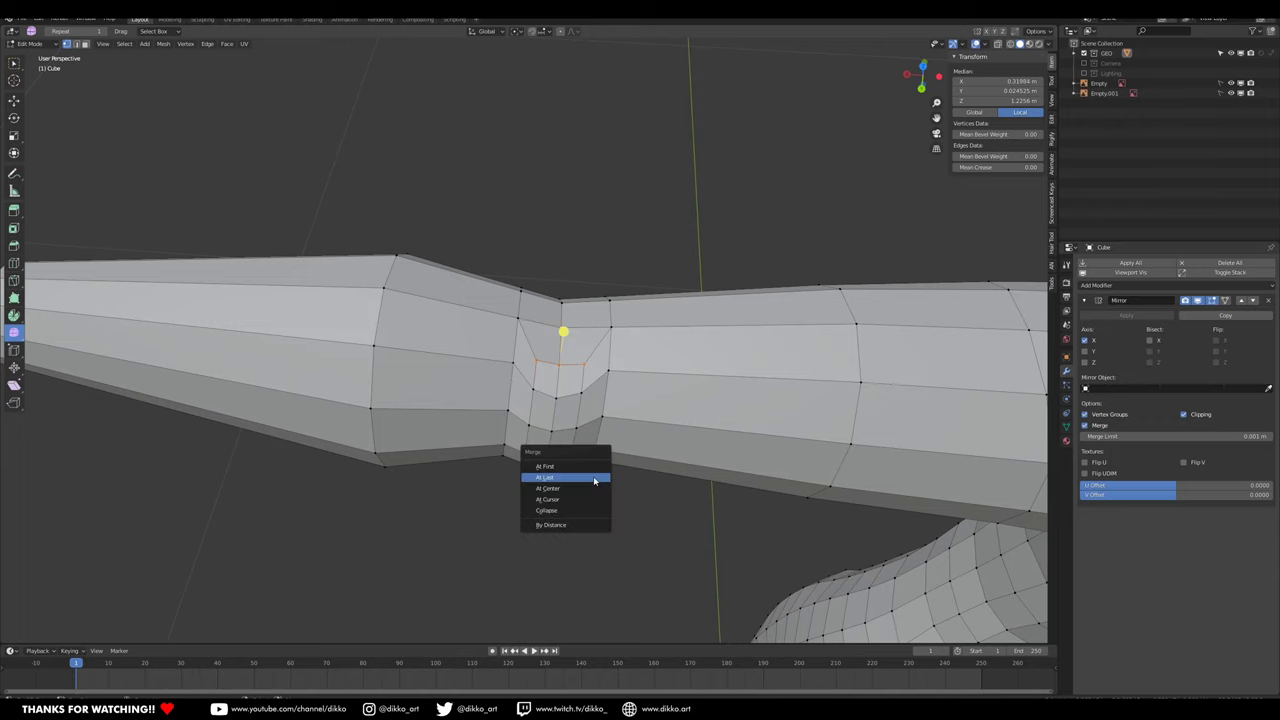
left_click(593, 481)
middle_click_drag(593, 481, 520, 299)
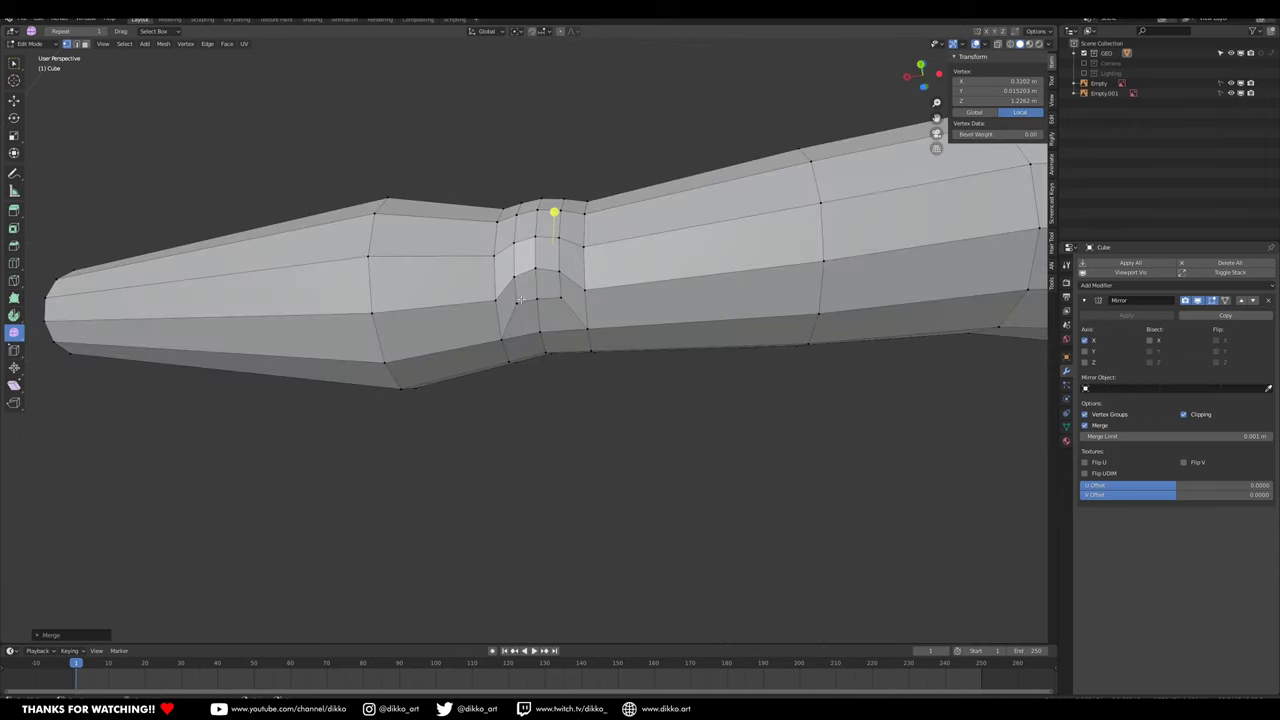
Step: Merge the three vertices at the lower end of the elbow inset into the loop vertex beneath them
left_click(516, 304)
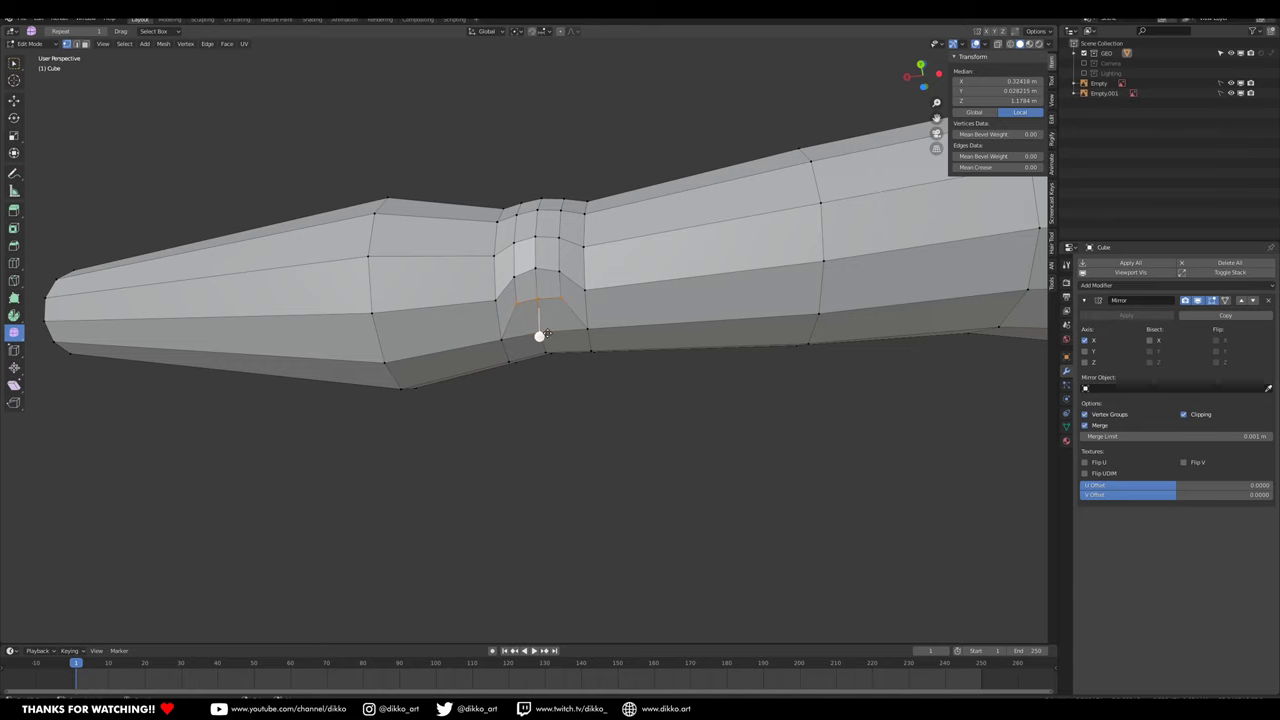
key("m")
left_click(548, 337)
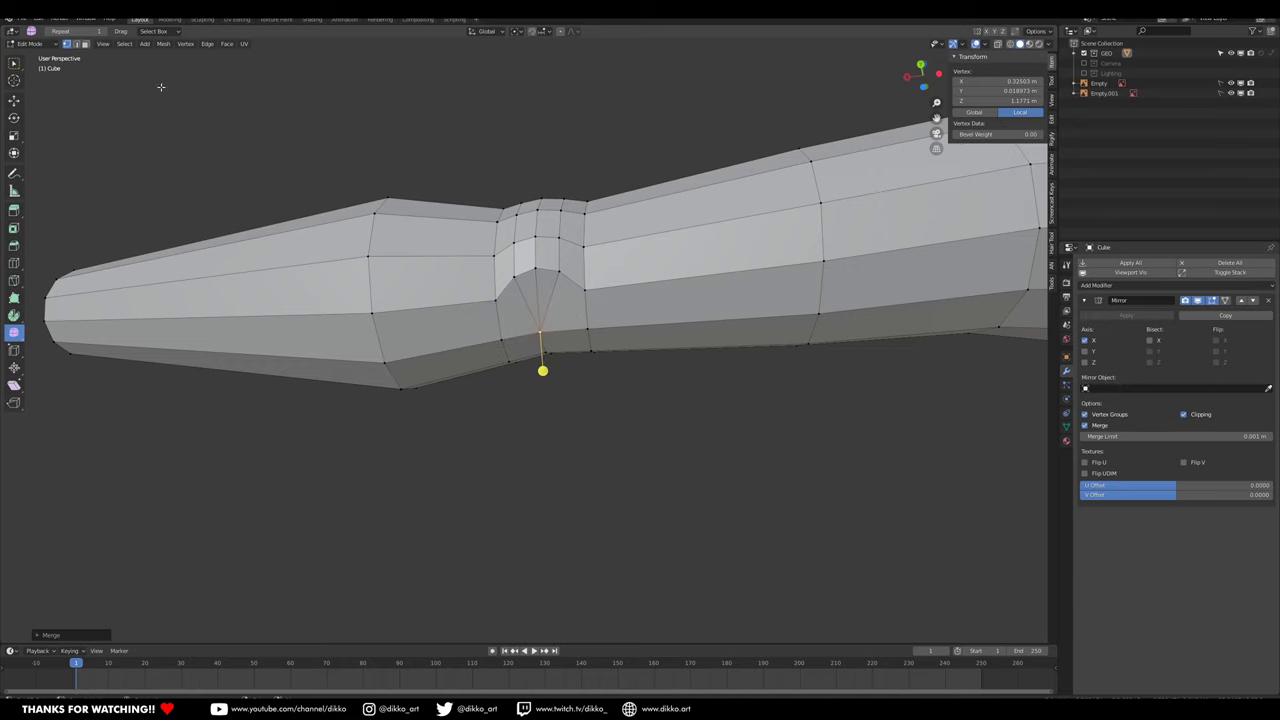
Step: Dissolve the leftover middle edges at the upper and lower ends of the elbow inset
left_click(75, 44)
left_click(544, 297)
middle_click_drag(544, 299, 543, 471)
left_click(565, 365)
middle_click_drag(565, 332, 619, 398)
key("x")
left_click(512, 362)
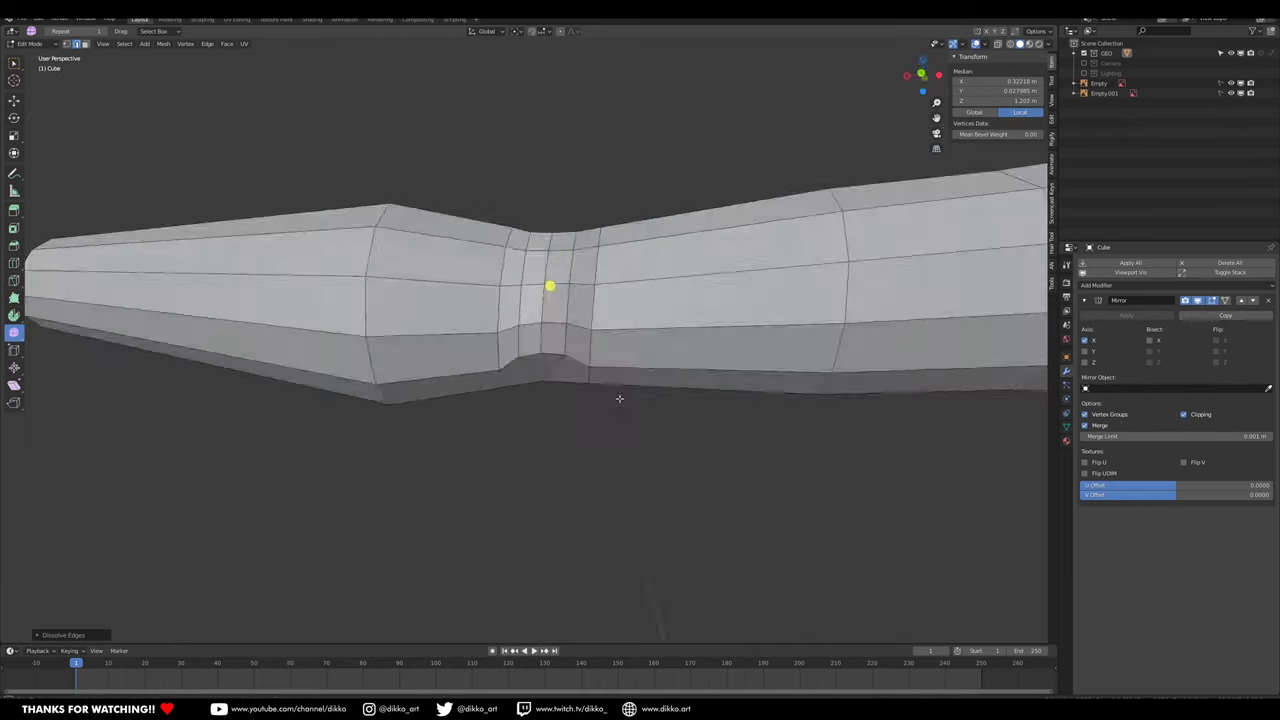
middle_click_drag(550, 286, 607, 414)
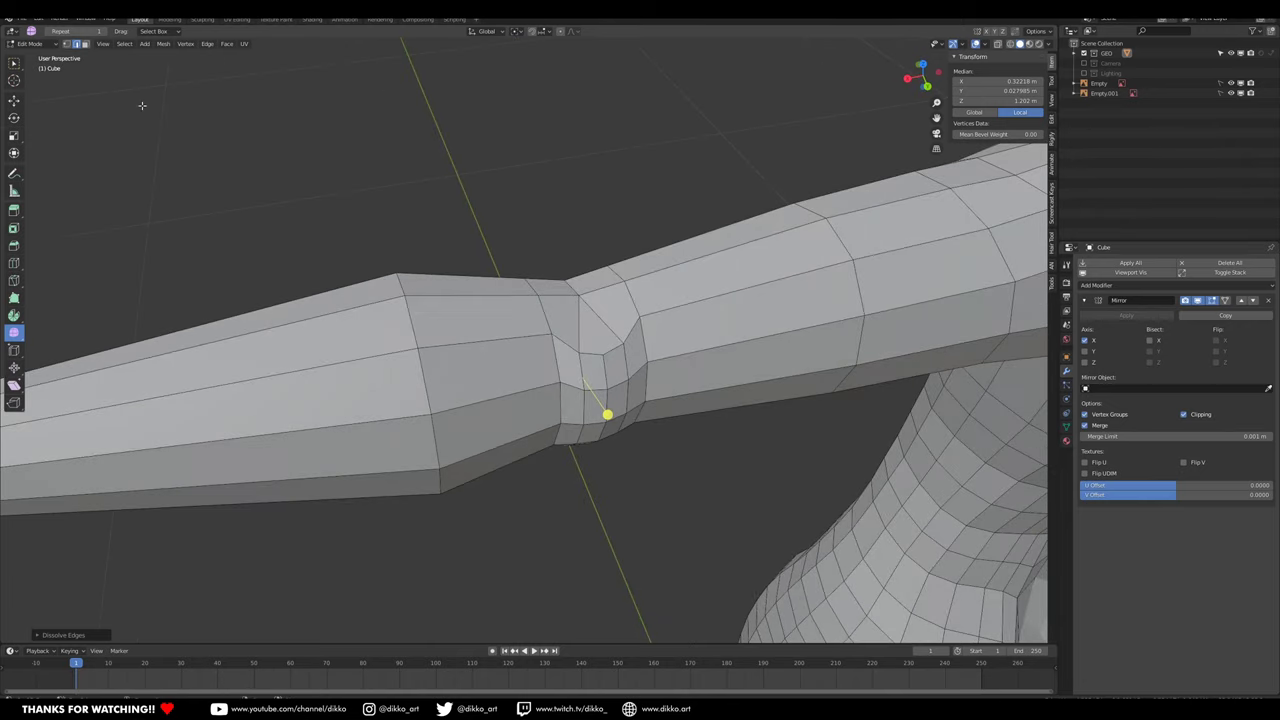
Step: Check how the face loops run through the rebuilt elbow by selecting them in face selection mode
left_click(87, 44)
scroll(560, 220, "down", 3)
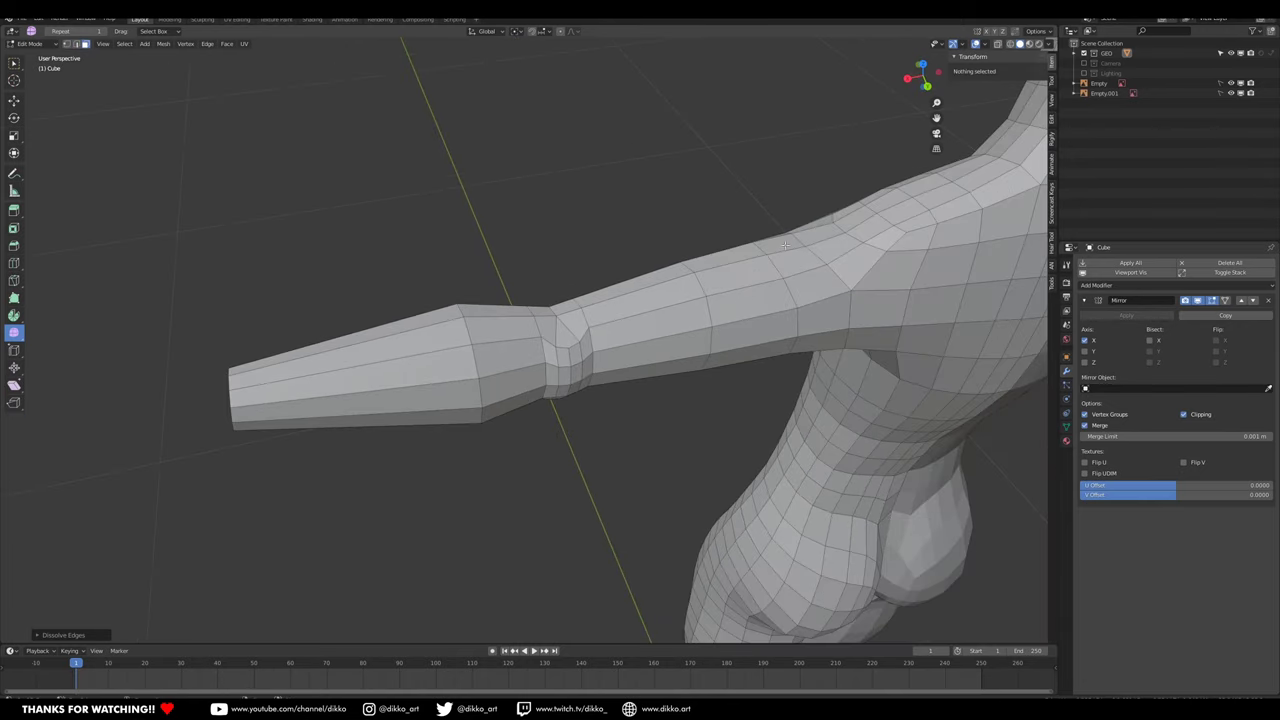
middle_click_drag(535, 387, 703, 342)
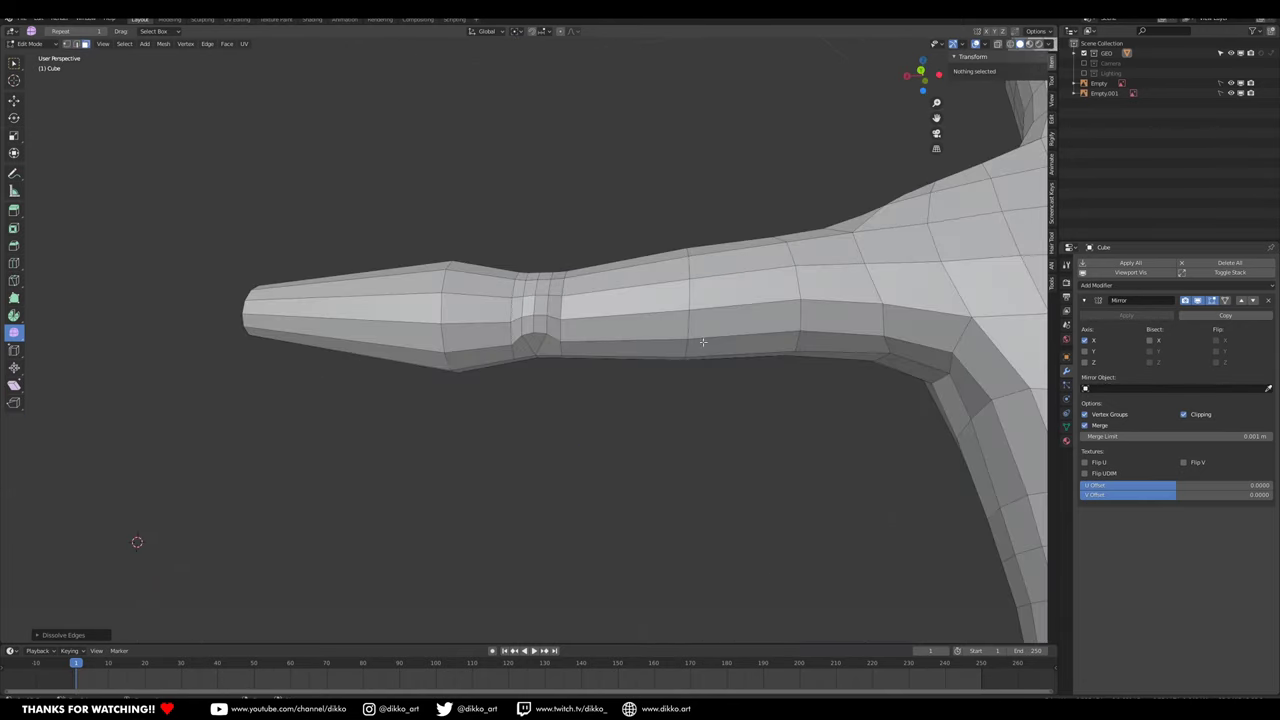
left_click(530, 335, "alt")
middle_click_drag(530, 335, 572, 344)
scroll(572, 344, "up", 2)
left_click(557, 316, "alt")
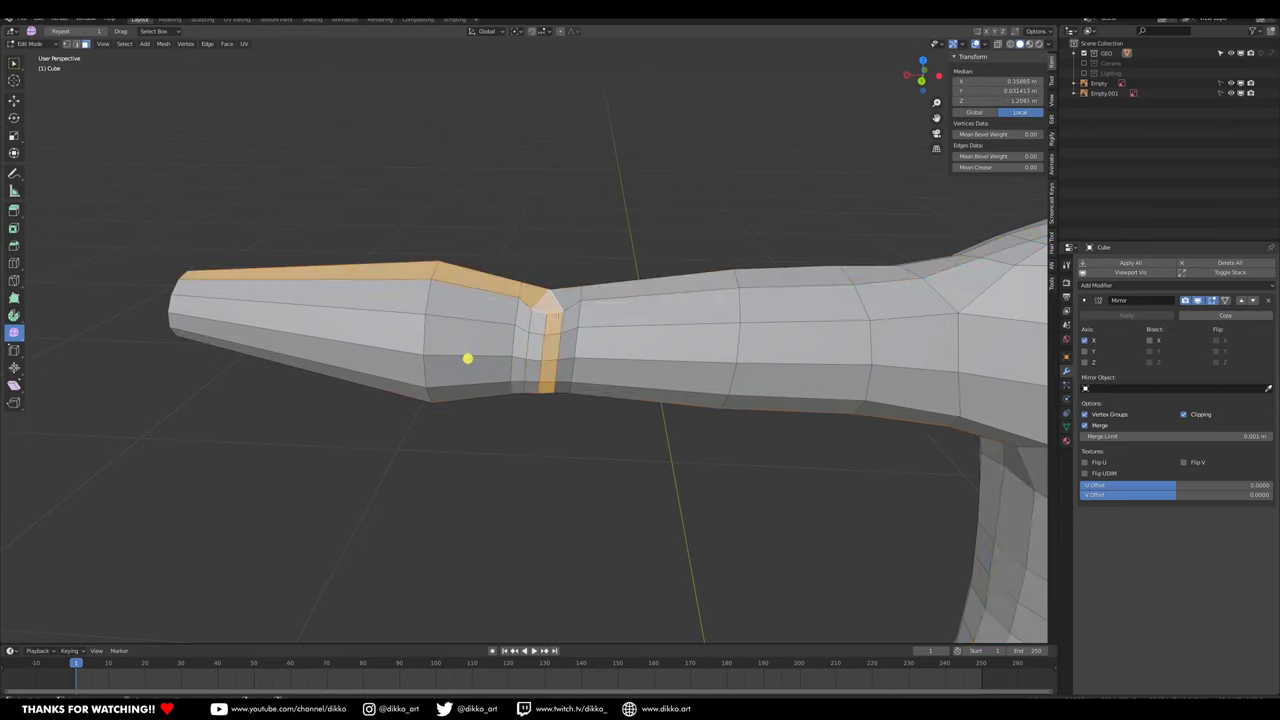
Step: Select the two columns of four inner faces on the back of the elbow
middle_click_drag(578, 340, 521, 422)
left_click(515, 398)
left_click(524, 422, "shift")
left_click(512, 399, "shift")
left_click(530, 396, "shift")
left_click(531, 367, "shift")
left_click(512, 365, "shift")
left_click(515, 341, "shift")
left_click(534, 340, "shift")
middle_click_drag(536, 338, 572, 463)
middle_click_drag(573, 398, 572, 470)
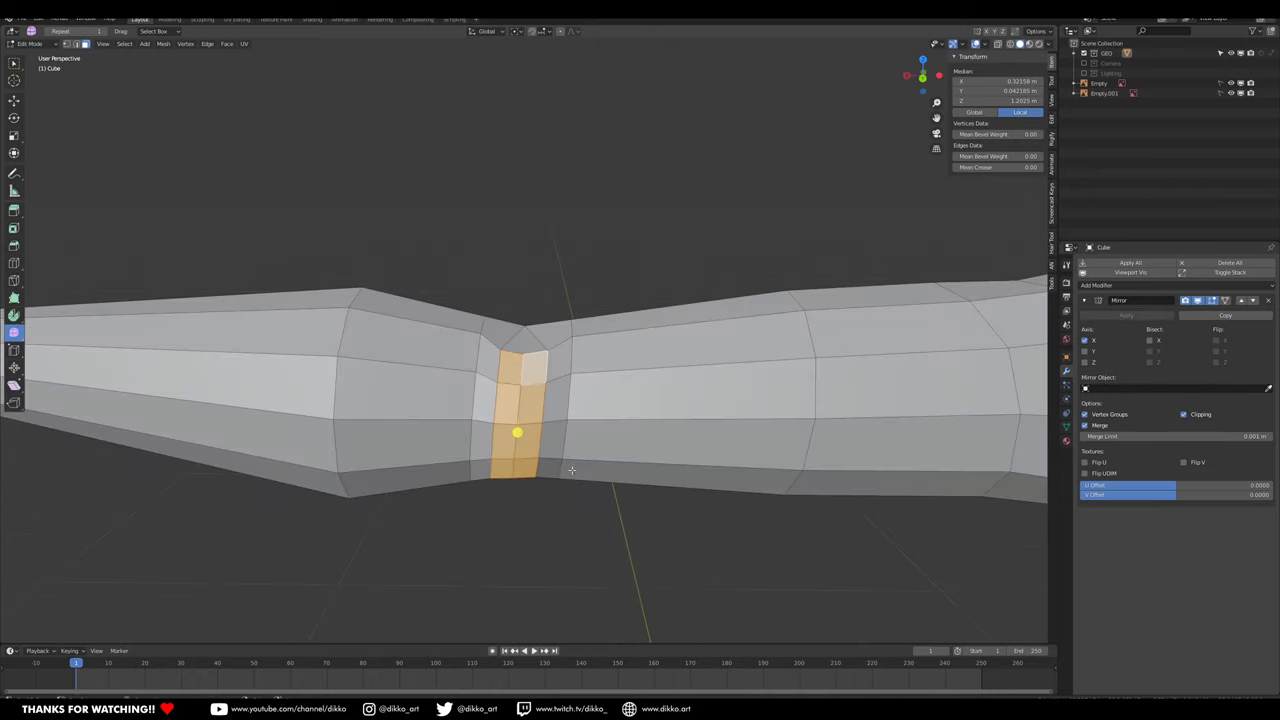
Step: Inset the eight selected elbow faces and pull the new inner strip outward from the back of the elbow
key("i")
left_click(566, 478)
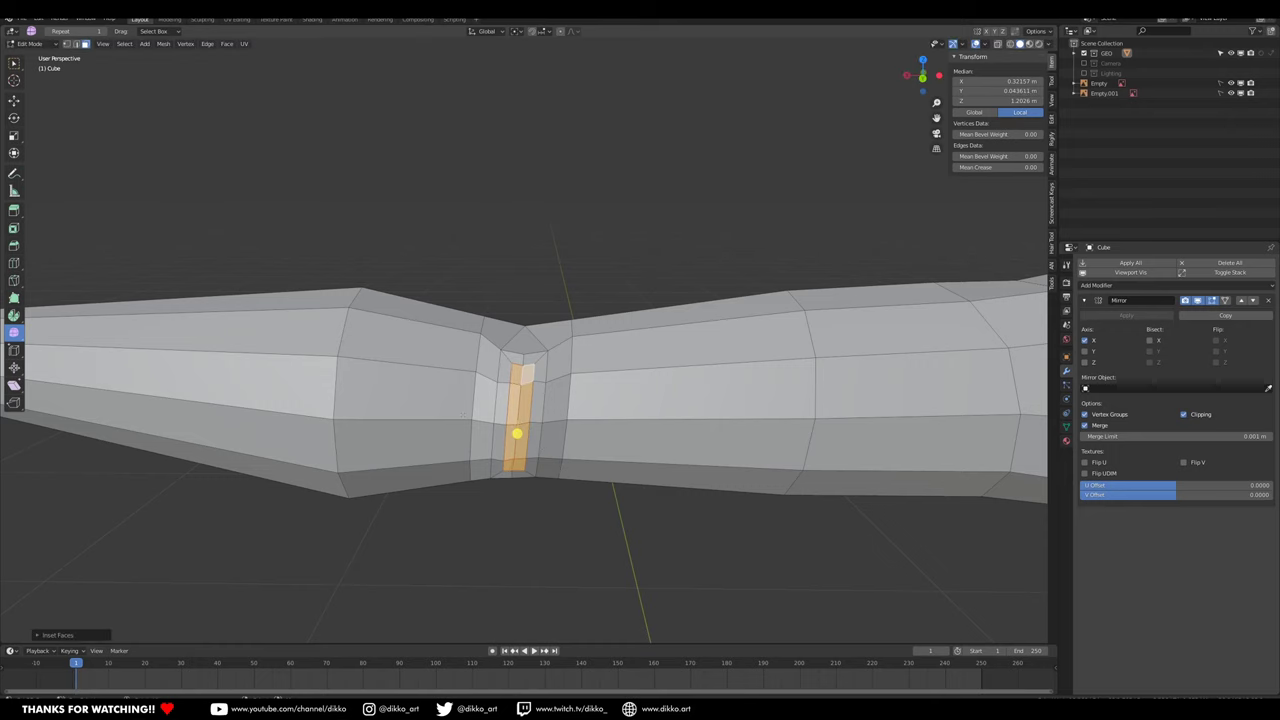
middle_click_drag(463, 413, 502, 440)
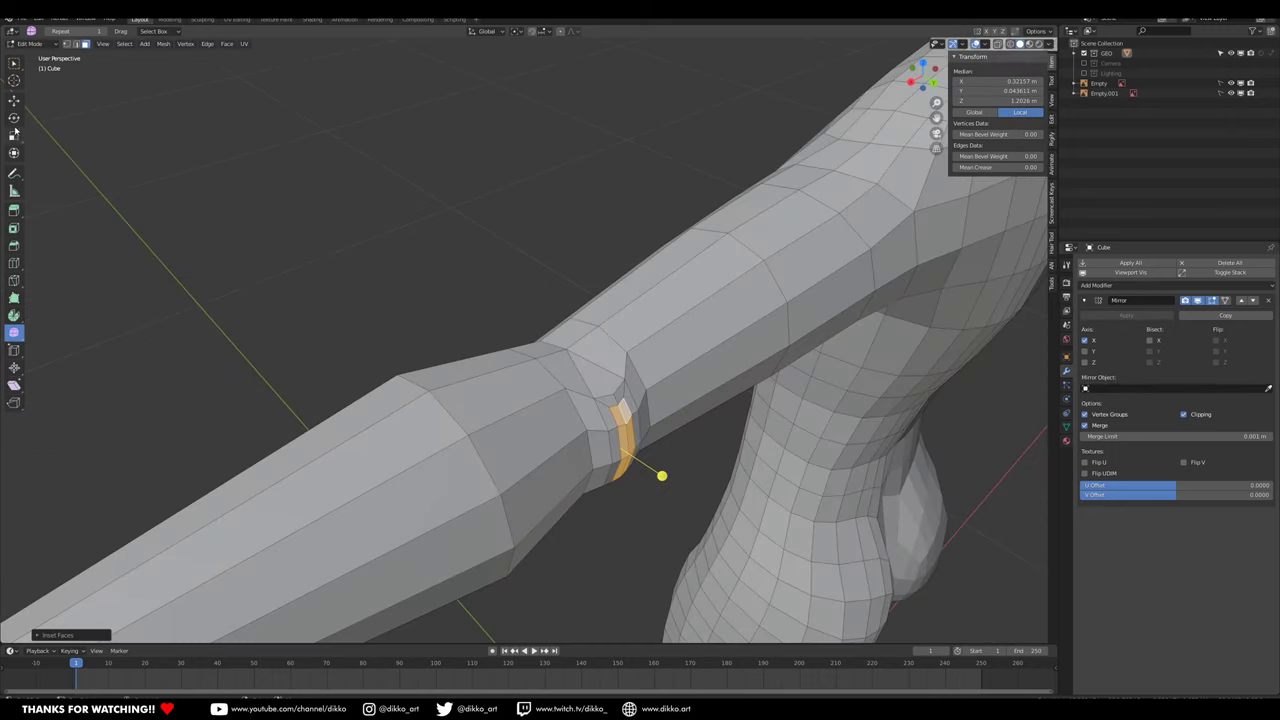
left_click(14, 100)
left_click_drag(648, 467, 806, 474)
left_click(14, 333)
Step: Merge the three vertices at the upper end of the inner elbow strip into the vertex above them
left_click(67, 44)
middle_click_drag(634, 420, 592, 388)
left_click(571, 388)
left_click(559, 391, "shift")
left_click(547, 390, "shift")
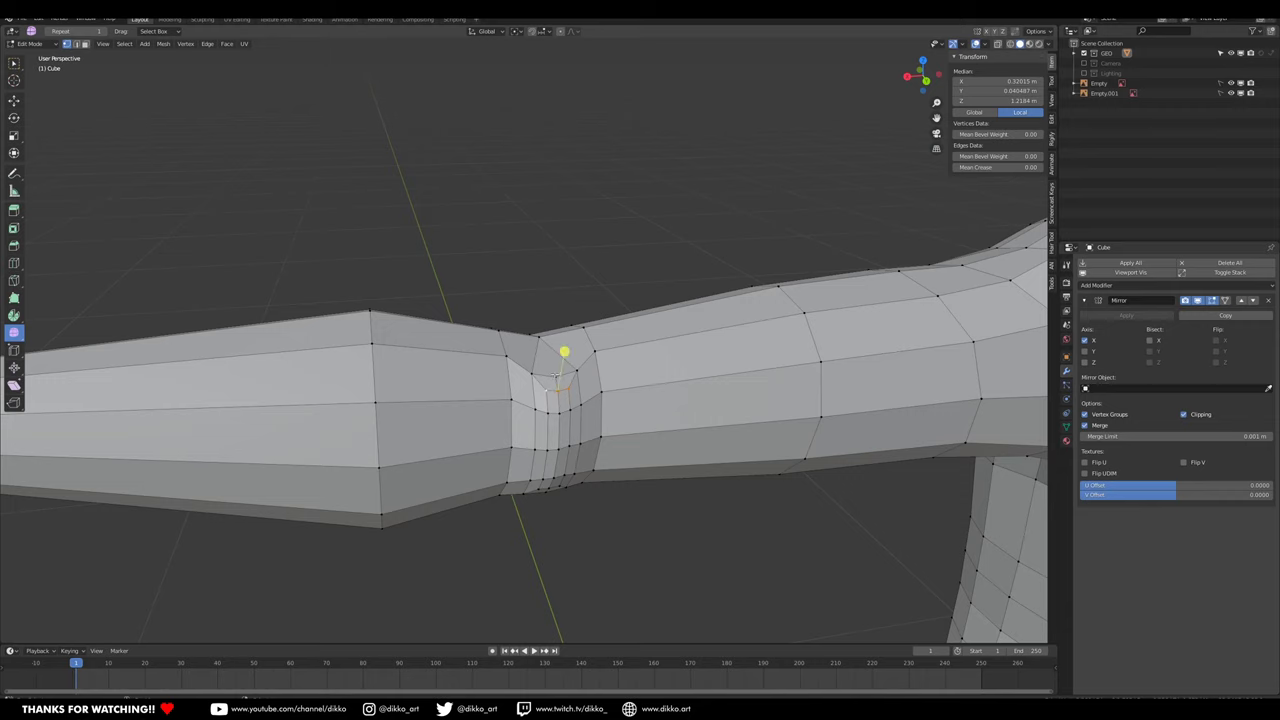
key("m")
left_click(557, 427)
Step: Merge the vertices at the lower end of the inner elbow strip into the vertex below them
middle_click_drag(557, 427, 490, 380)
left_click(476, 274, "shift")
key("m")
left_click(491, 298)
mouse_move(491, 298)
middle_mouse_down()
mouse_move(525, 338)
mouse_move(530, 468)
mouse_move(551, 380)
middle_mouse_up()
Step: Dissolve the leftover middle edges at both ends of the inner elbow strip
left_click(85, 44)
left_click(514, 305)
left_click(530, 468, "shift")
key("ctrl+x")
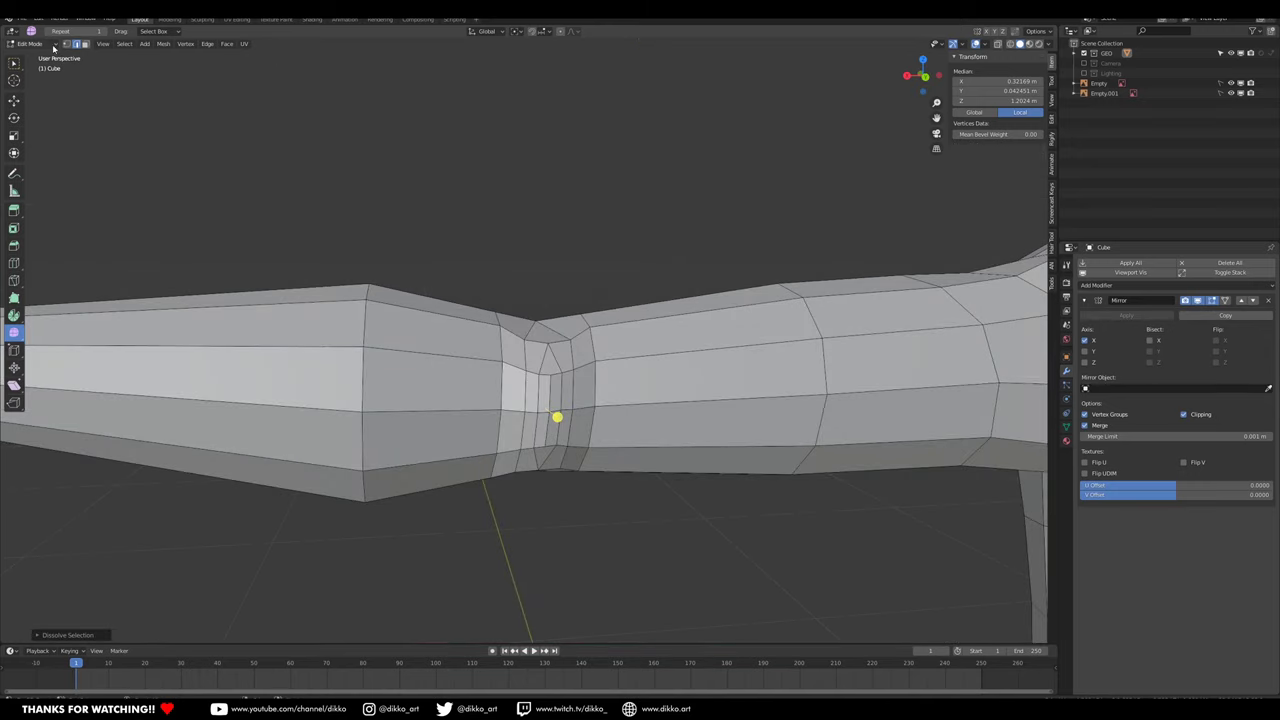
Step: Brush over the elbow in Sculpt Mode to refine its shape, and return to Edit Mode
left_click(46, 45)
left_click(29, 78)
mouse_move(430, 314)
left_mouse_down()
mouse_move(546, 383)
mouse_move(529, 423)
mouse_move(549, 406)
mouse_move(553, 334)
left_mouse_up()
mouse_move(553, 334)
middle_mouse_down()
mouse_move(543, 400)
mouse_move(575, 402)
mouse_move(541, 386)
mouse_move(597, 520)
mouse_move(656, 491)
mouse_move(164, 123)
middle_mouse_up()
key("Tab")
Step: Examine the face loops that turn around the elbow and run along the arm and forearm
left_click(86, 45)
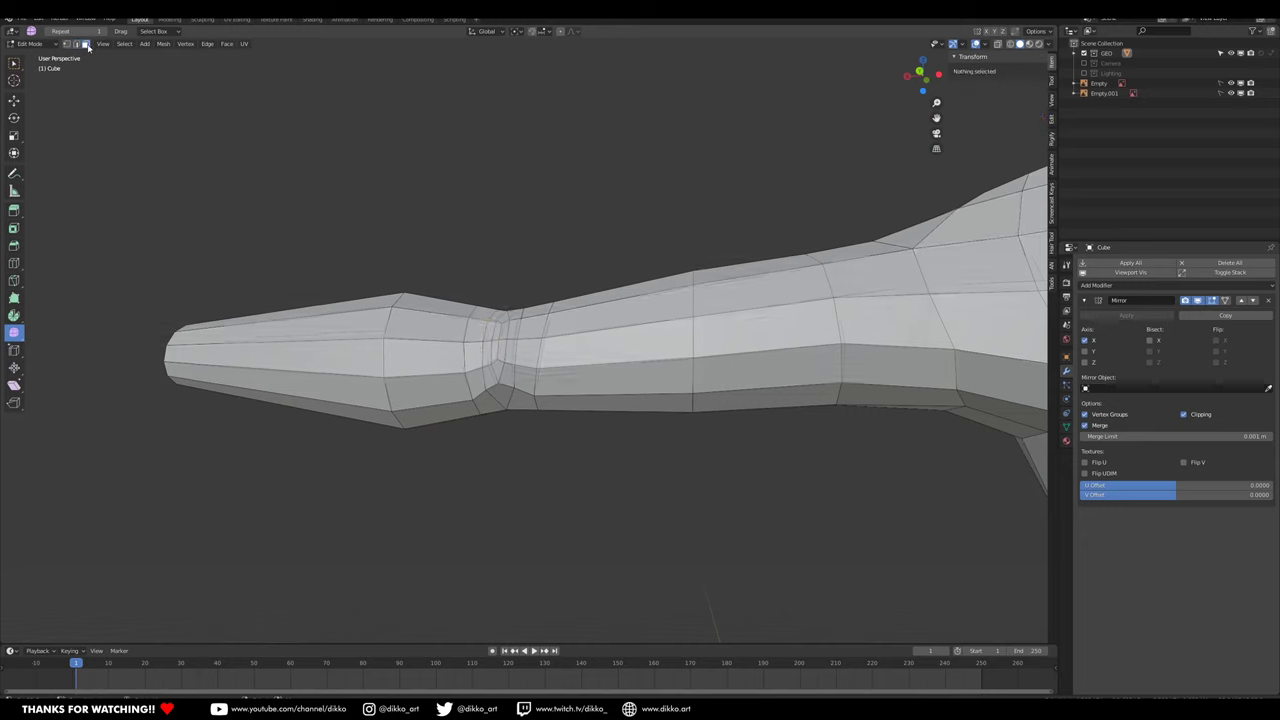
scroll(546, 375, "up", 1)
left_click(494, 380, "alt")
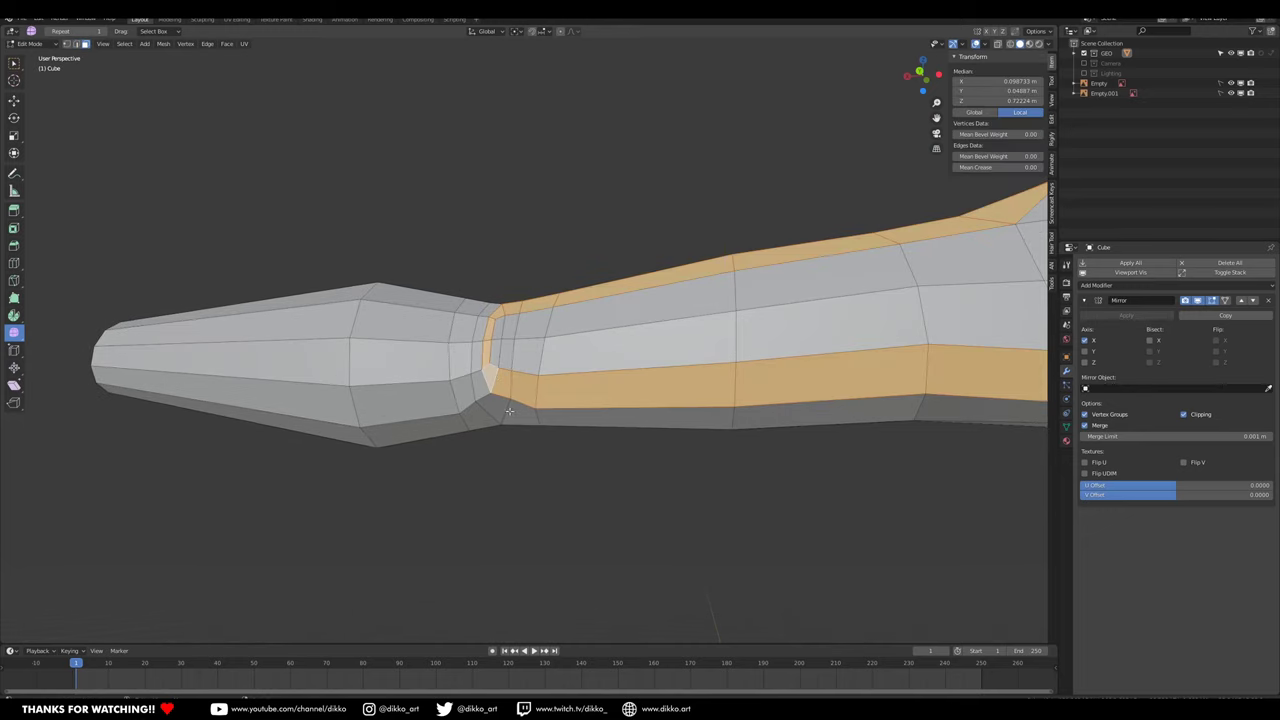
left_click(509, 408, "alt")
left_click(376, 327, "alt")
mouse_move(502, 398)
middle_mouse_down()
mouse_move(484, 410)
mouse_move(497, 414)
middle_mouse_up()
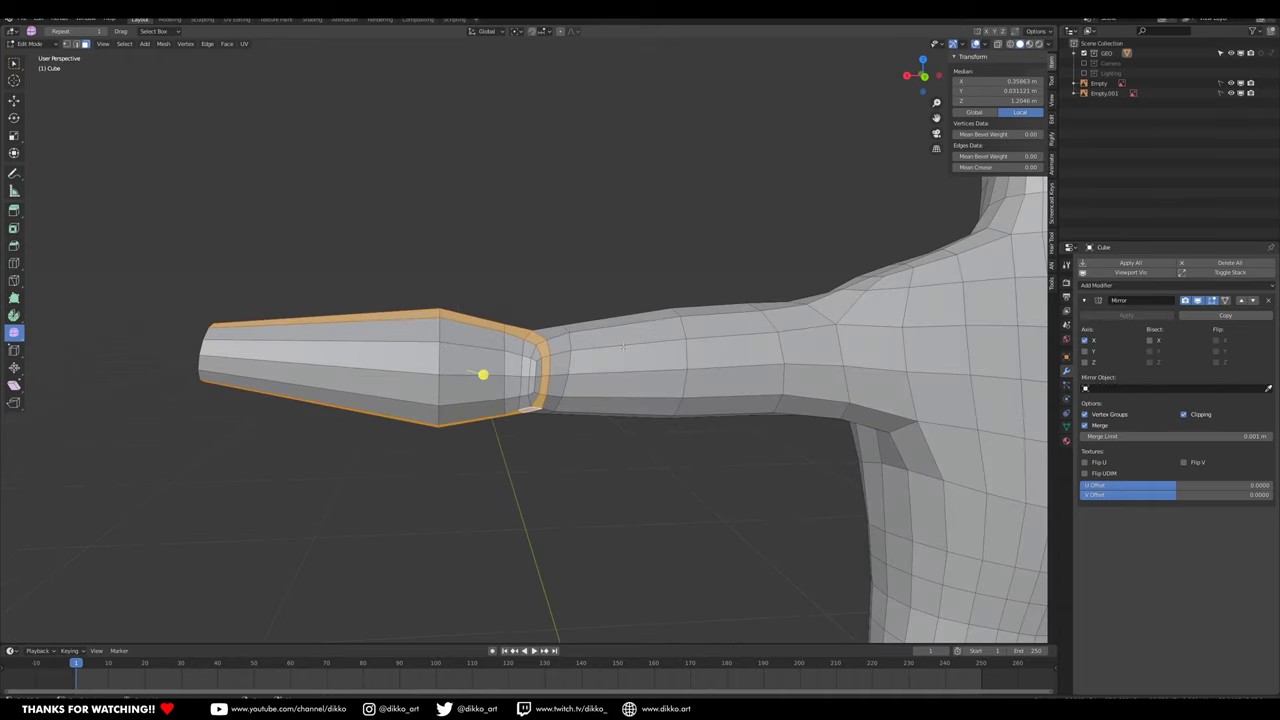
Step: Add two evenly spaced edge loops to the upper arm beside the elbow and further loop cuts along the forearm
scroll(623, 341, "up", 1)
left_click(623, 341)
left_click(748, 325)
right_click(748, 325)
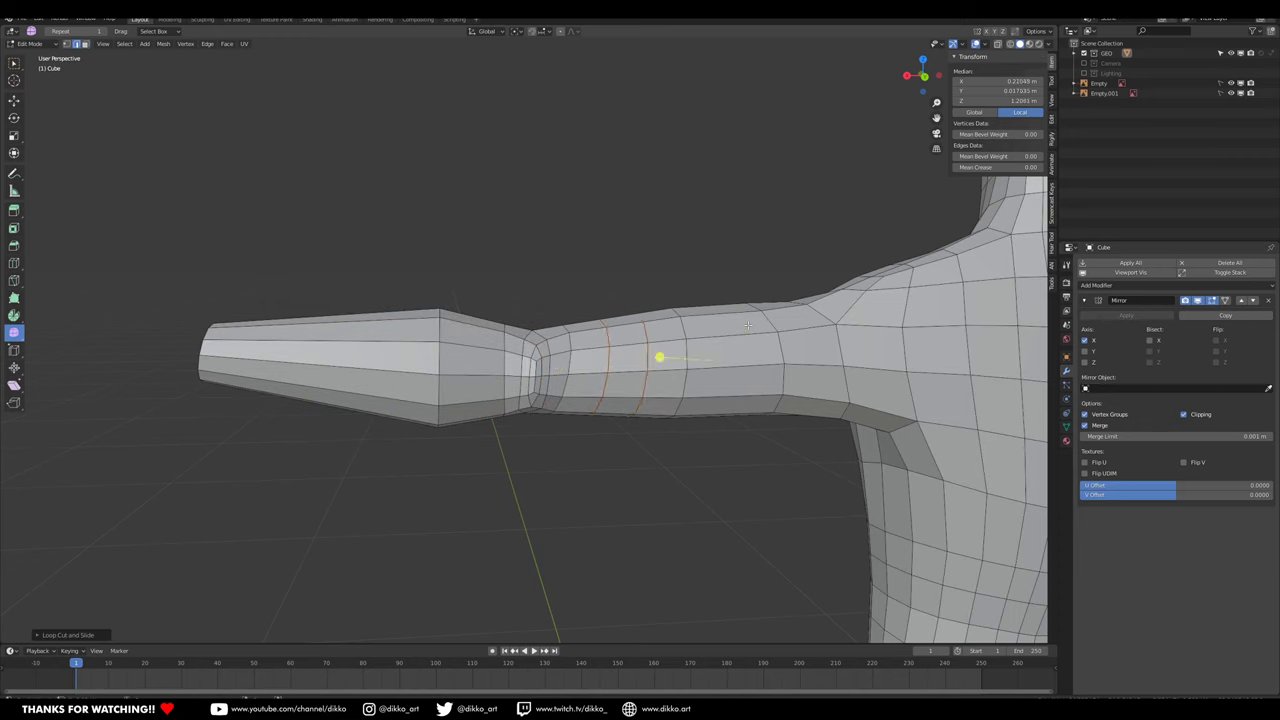
left_click(457, 343)
scroll(355, 335, "up", 3)
left_click(355, 335)
right_click(355, 335)
scroll(355, 335, "down", 3)
mouse_move(355, 335)
middle_mouse_down()
mouse_move(440, 409)
mouse_move(670, 415)
mouse_move(608, 451)
mouse_move(674, 430)
mouse_move(654, 486)
mouse_move(600, 363)
mouse_move(664, 318)
middle_mouse_up()
Step: Select a row of four faces across the front of the knee in face selection mode
key("ctrl+Tab")
scroll(608, 451, "down", 3)
middle_click_drag(590, 425, 635, 355, "shift")
mouse_move(635, 355)
middle_mouse_down()
mouse_move(563, 357)
mouse_move(577, 506)
mouse_move(561, 405)
mouse_move(518, 323)
mouse_move(531, 323)
middle_mouse_up()
scroll(621, 366, "up", 3)
scroll(577, 490, "up", 3)
key("Tab")
left_click(85, 45)
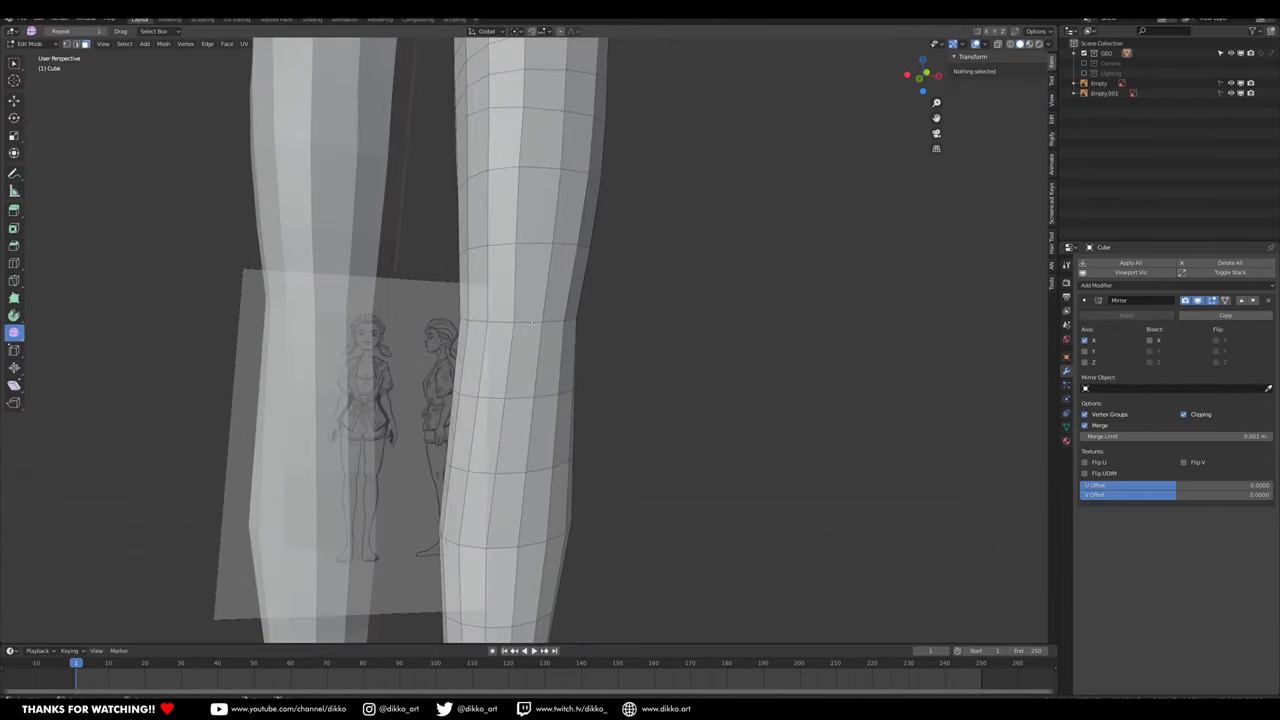
left_click(477, 348)
left_click(497, 354, "shift")
left_click(524, 356, "shift")
left_click(552, 356, "shift")
Step: Extend the knee selection to two full rows of faces across the front and both sides of the knee
middle_click_drag(556, 354, 680, 394)
left_click(788, 388, "shift")
scroll(788, 388, "down", 2)
middle_click_drag(788, 388, 800, 340)
scroll(651, 376, "down", 2)
left_click(651, 351, "shift")
scroll(654, 351, "down", 2)
scroll(800, 340, "up", 3)
middle_click_drag(385, 374, 472, 340)
left_click(484, 396, "shift")
left_click(495, 362, "shift")
left_click(510, 361, "shift")
middle_click_drag(590, 357, 523, 349)
left_click(562, 345, "shift")
left_click(582, 343, "shift")
middle_click_drag(606, 342, 632, 314)
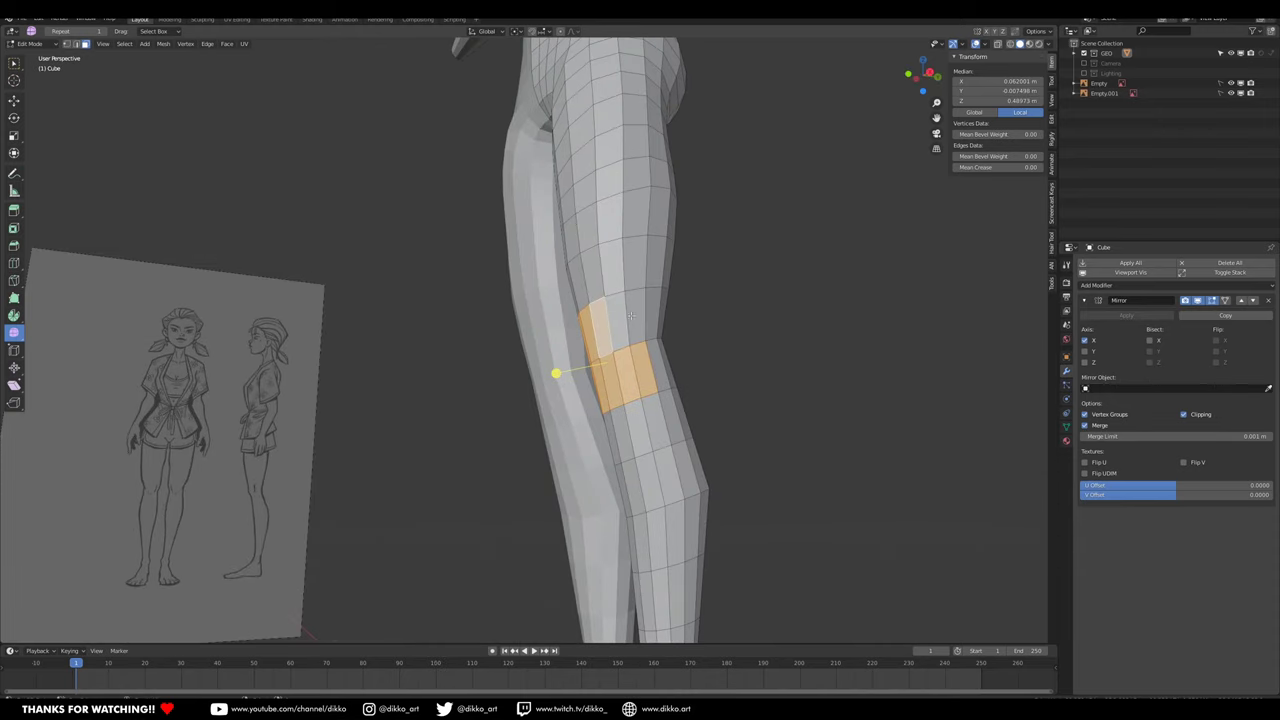
left_click(632, 314, "shift")
Step: Inset the selected knee faces and move them forward along the Y axis
key("i")
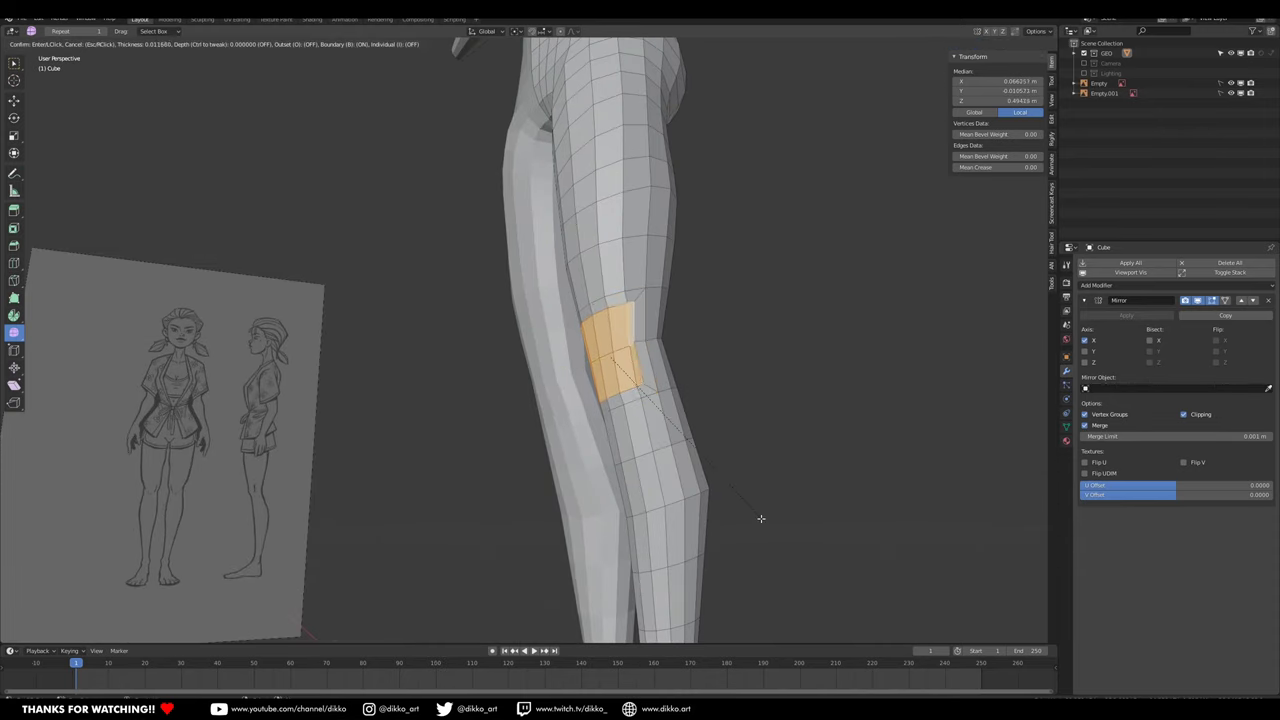
left_click(757, 514)
left_click(19, 103)
middle_click_drag(330, 215, 318, 248)
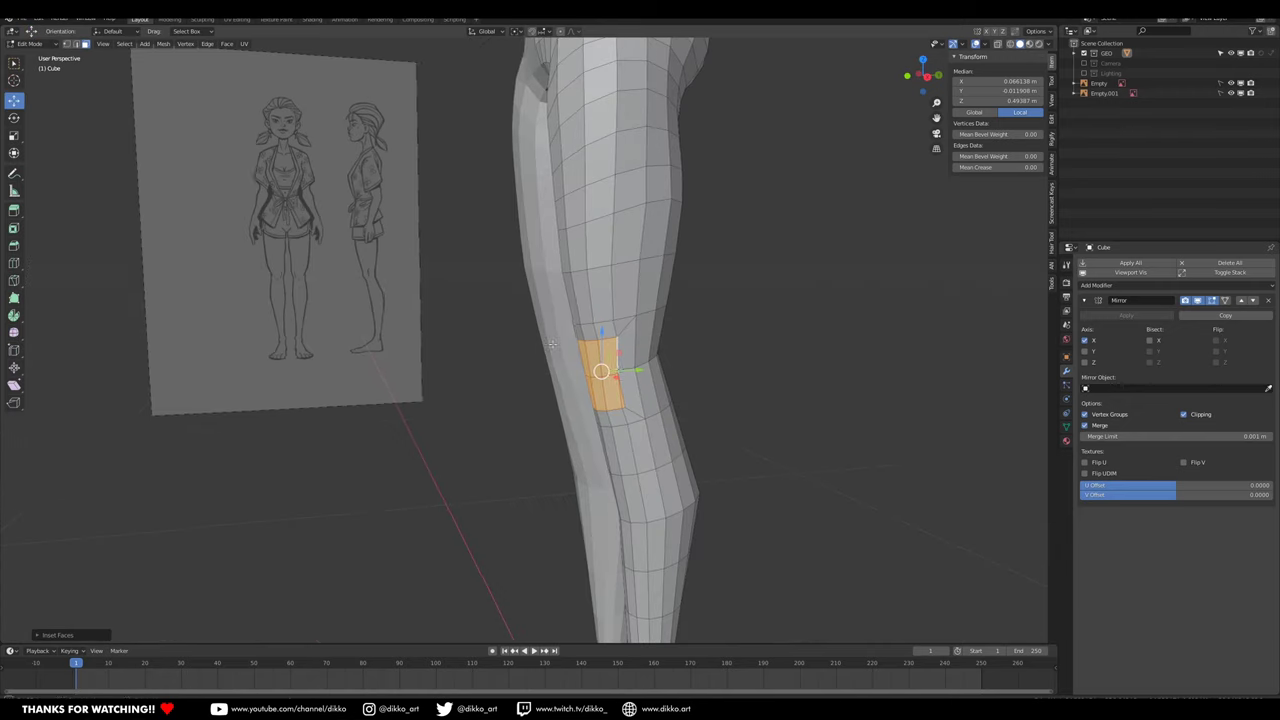
left_click_drag(638, 372, 628, 372)
Step: Smooth the vertices of the inset knee faces
left_click(14, 333)
mouse_move(534, 386)
left_mouse_down()
mouse_move(552, 396)
mouse_move(539, 387)
left_mouse_up()
middle_click_drag(462, 385, 580, 377)
scroll(608, 368, "up", 4)
middle_click_drag(388, 343, 280, 156)
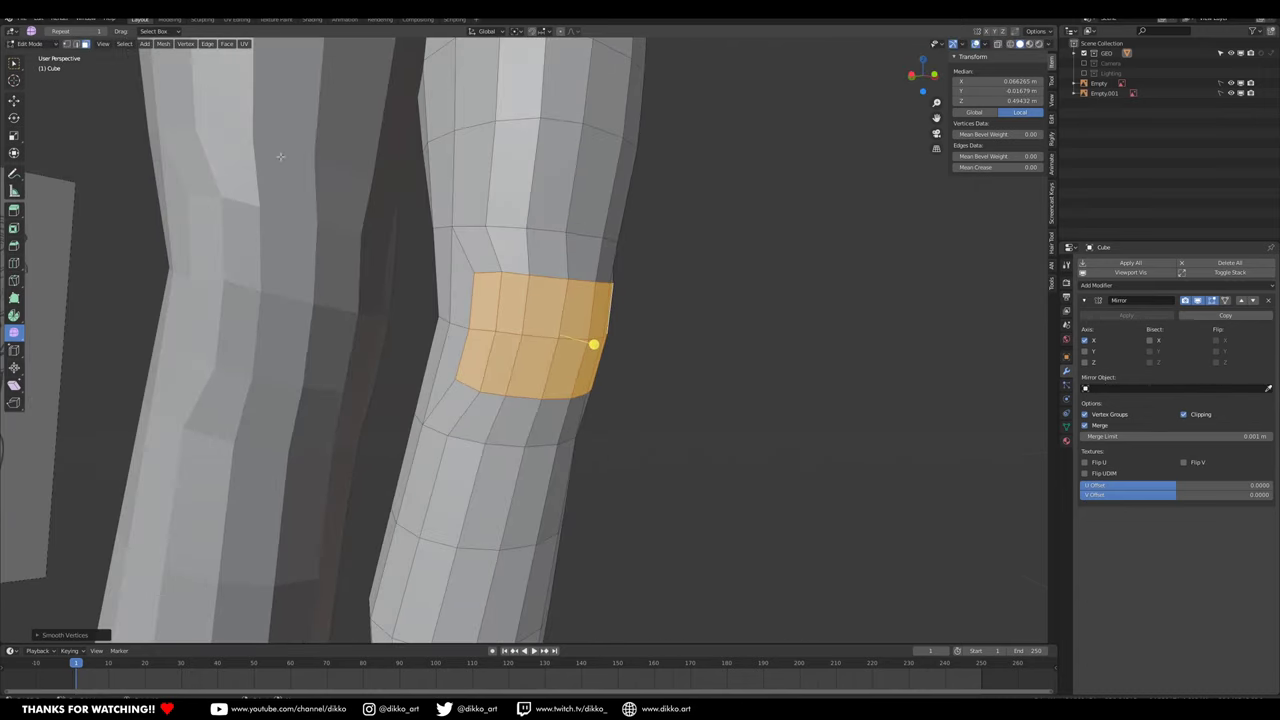
Step: Merge the three vertices on the inner side of the knee inset into the adjacent loop vertex with Merge At Last
key("1")
middle_click_drag(588, 343, 537, 326)
left_click(398, 340)
left_click(396, 307, "shift")
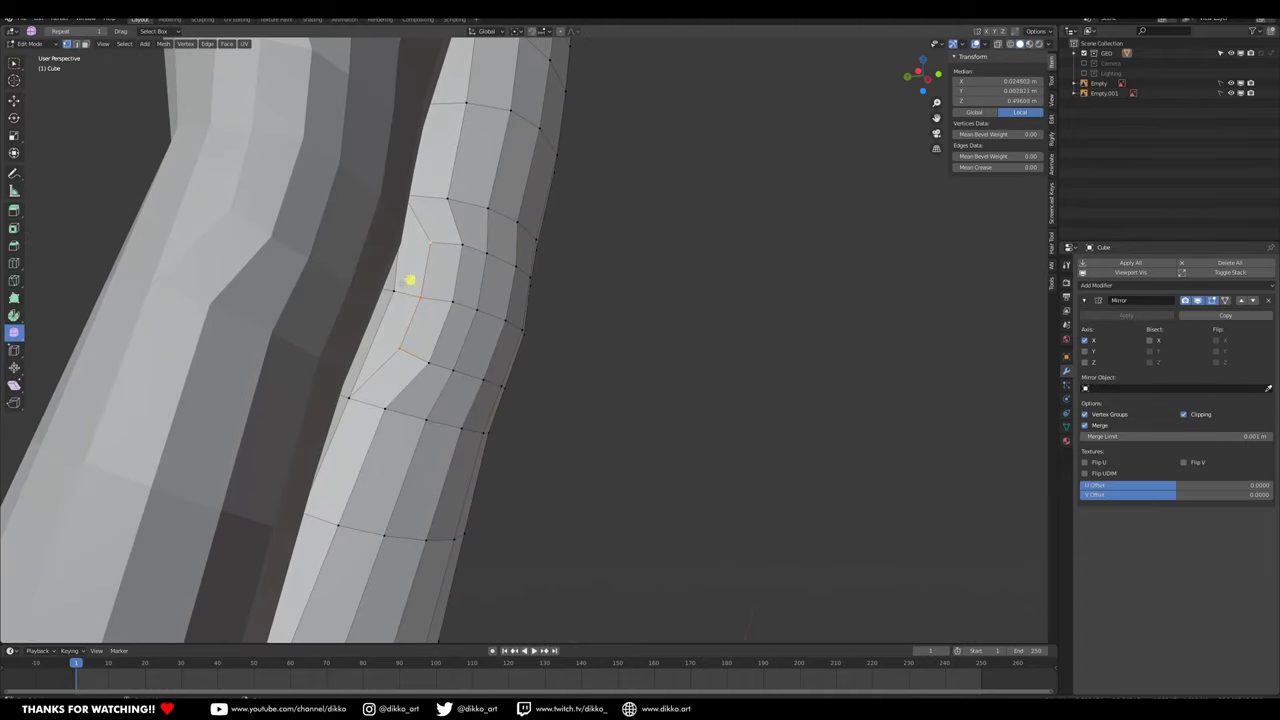
key("m")
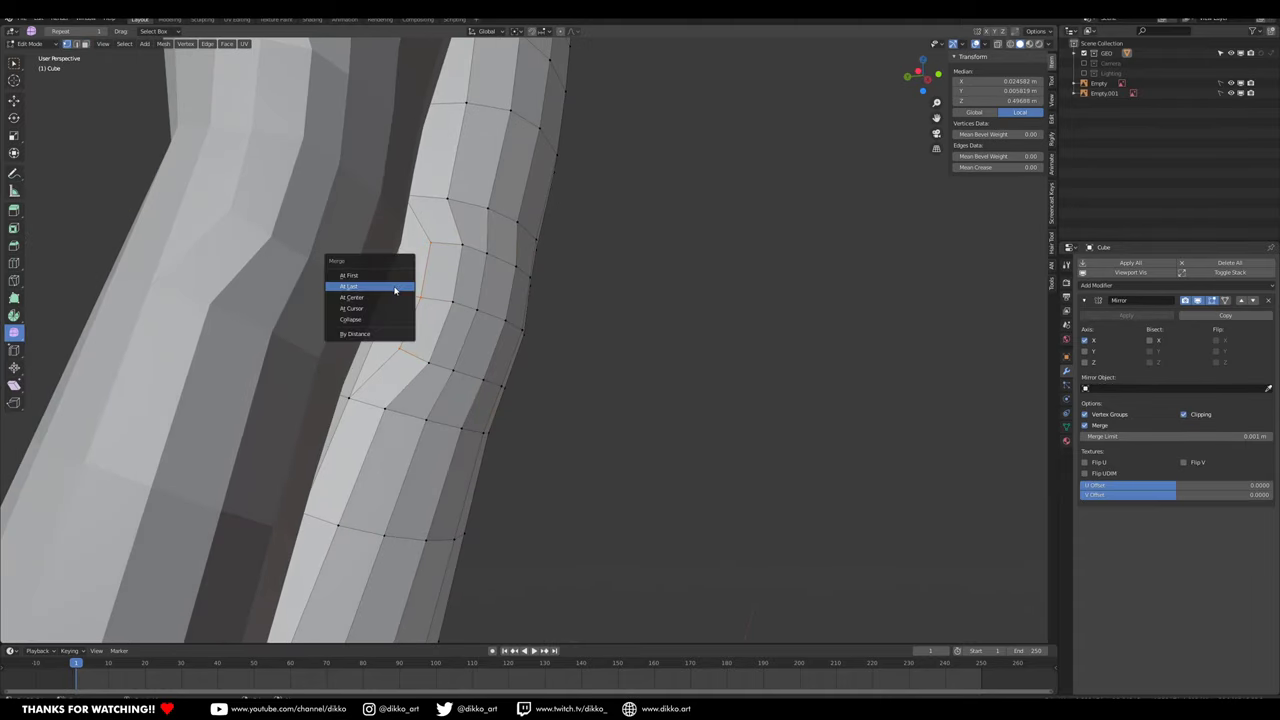
left_click(398, 286)
Step: Merge the three vertices on the outer side of the knee inset into the adjacent loop vertex
middle_click_drag(398, 286, 753, 229)
left_click(766, 179)
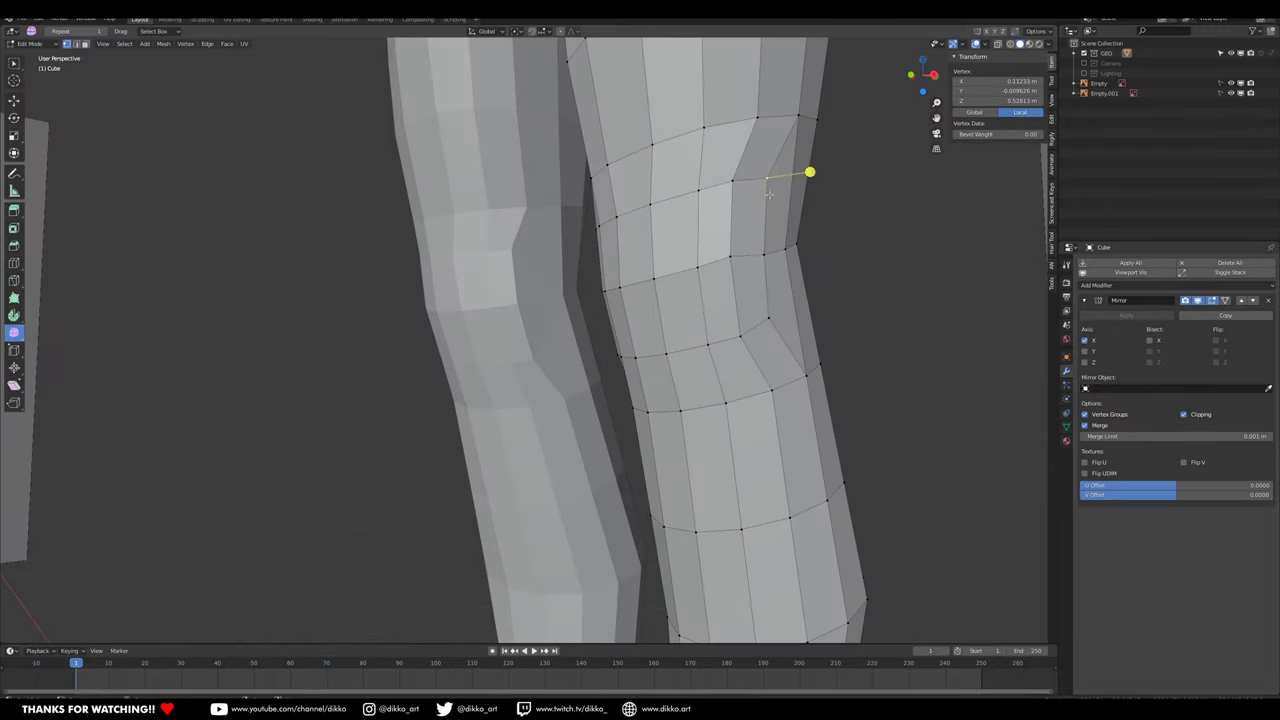
left_click(764, 253, "shift")
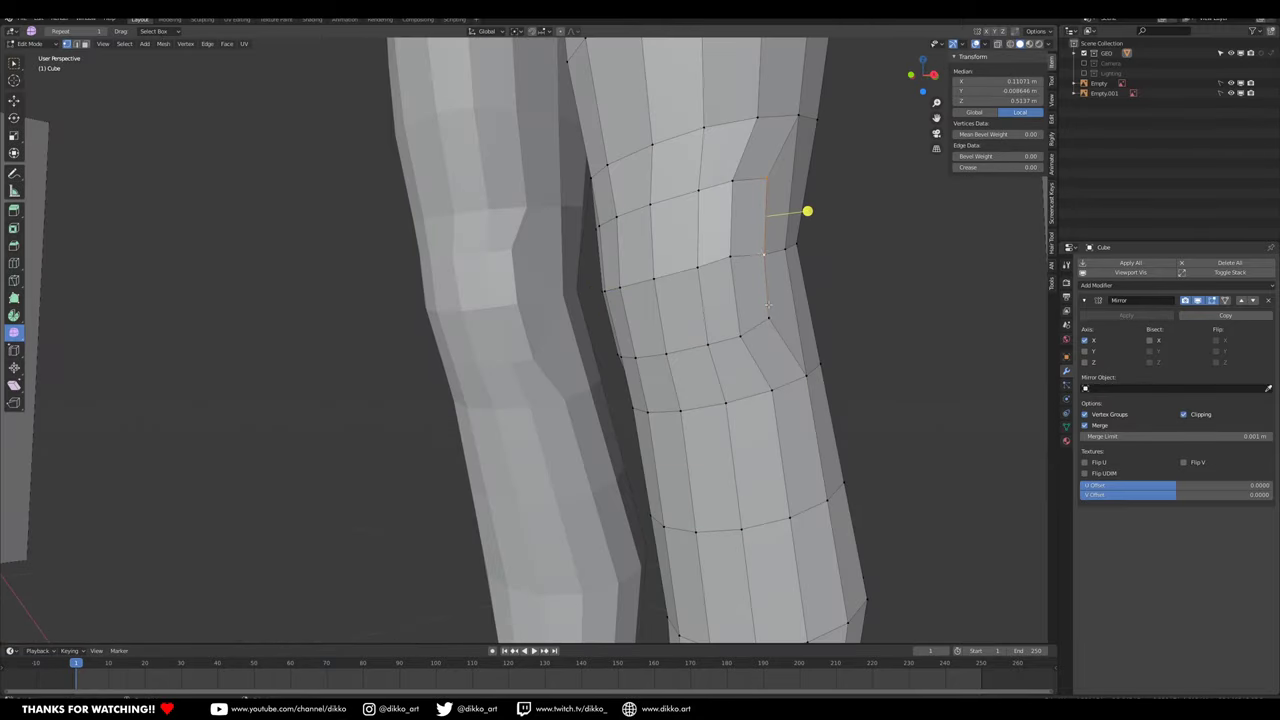
key("m")
left_click(779, 252)
middle_click_drag(779, 252, 176, 74)
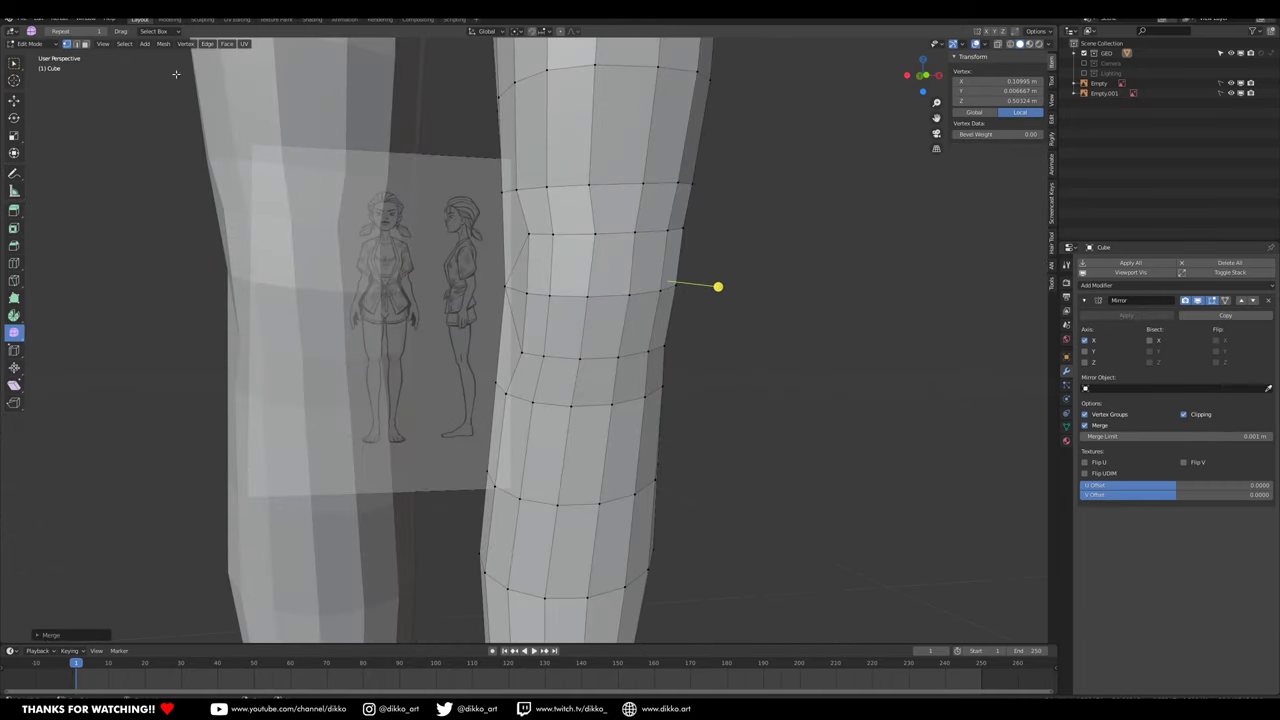
Step: Dissolve the leftover middle edges on the inner and outer sides of the knee inset
left_click(77, 44)
left_click(516, 289)
middle_click_drag(516, 289, 752, 261)
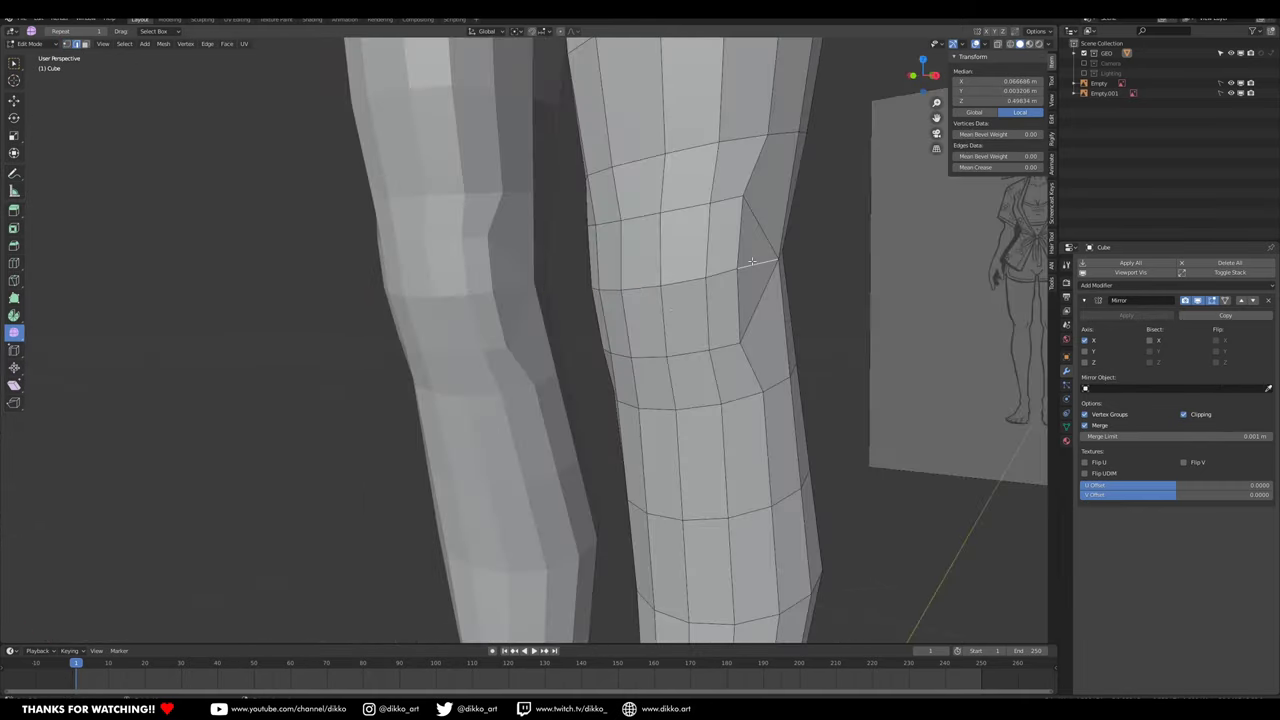
key("ctrl+x")
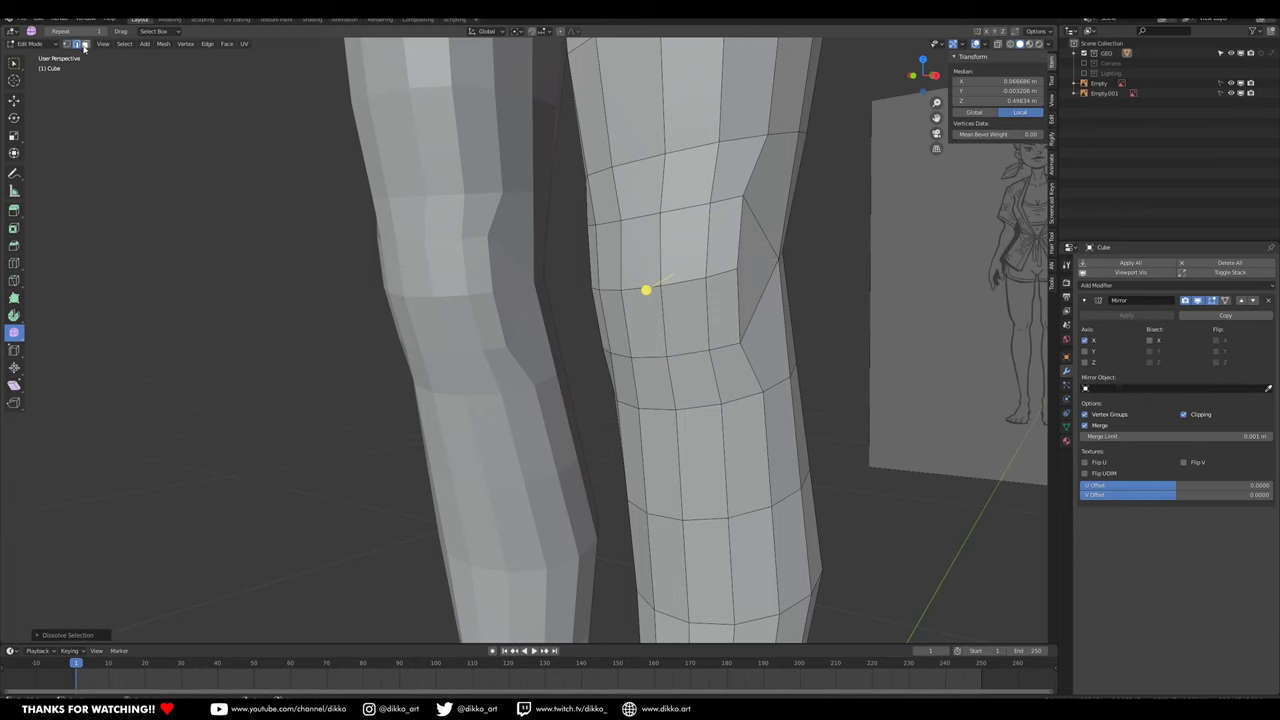
Step: Select the two rows of faces forming the kneecap area at the front of the knee
left_click(85, 46)
middle_click_drag(664, 276, 726, 266)
left_click(545, 306)
left_click(543, 330, "shift")
left_click(571, 334, "shift")
left_click(580, 283, "shift")
left_click(616, 282, "shift")
left_click(613, 328, "shift")
left_click(652, 284, "shift")
left_click(647, 324, "shift")
middle_click_drag(647, 323, 597, 291)
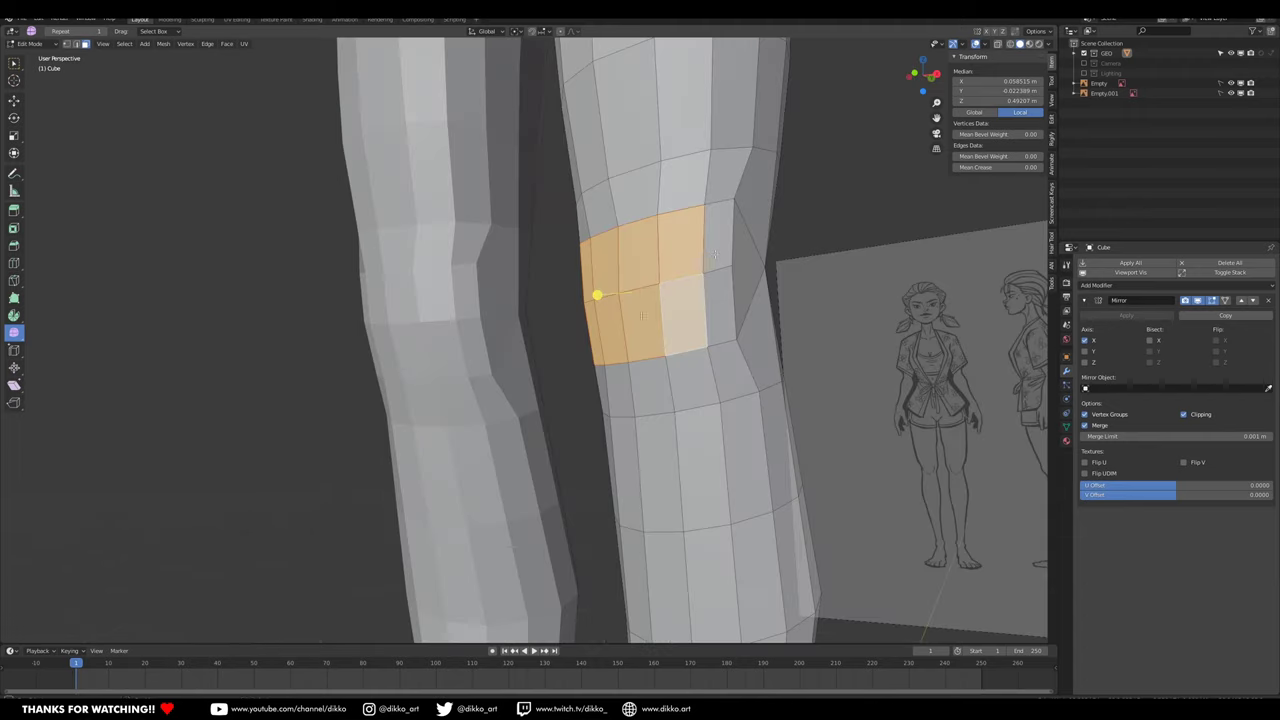
Step: Inset the selected kneecap faces to add an inner ring of faces
key("i")
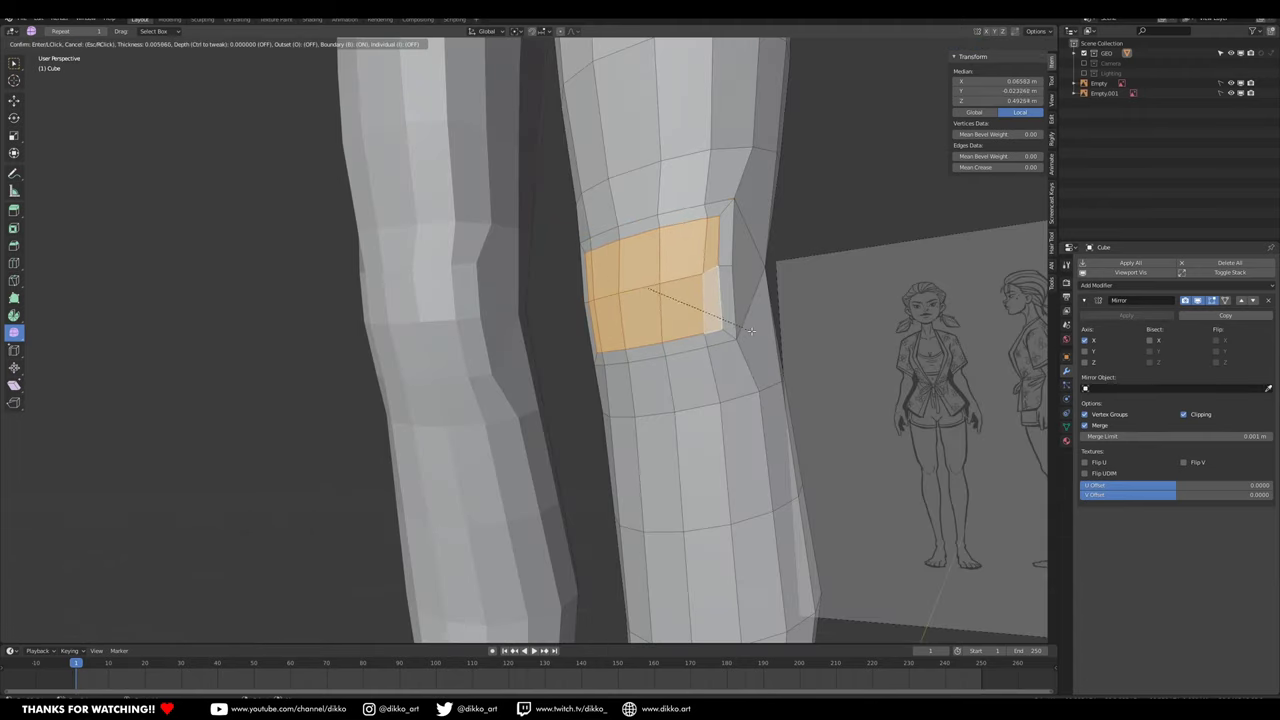
left_click(745, 325)
left_click(14, 100)
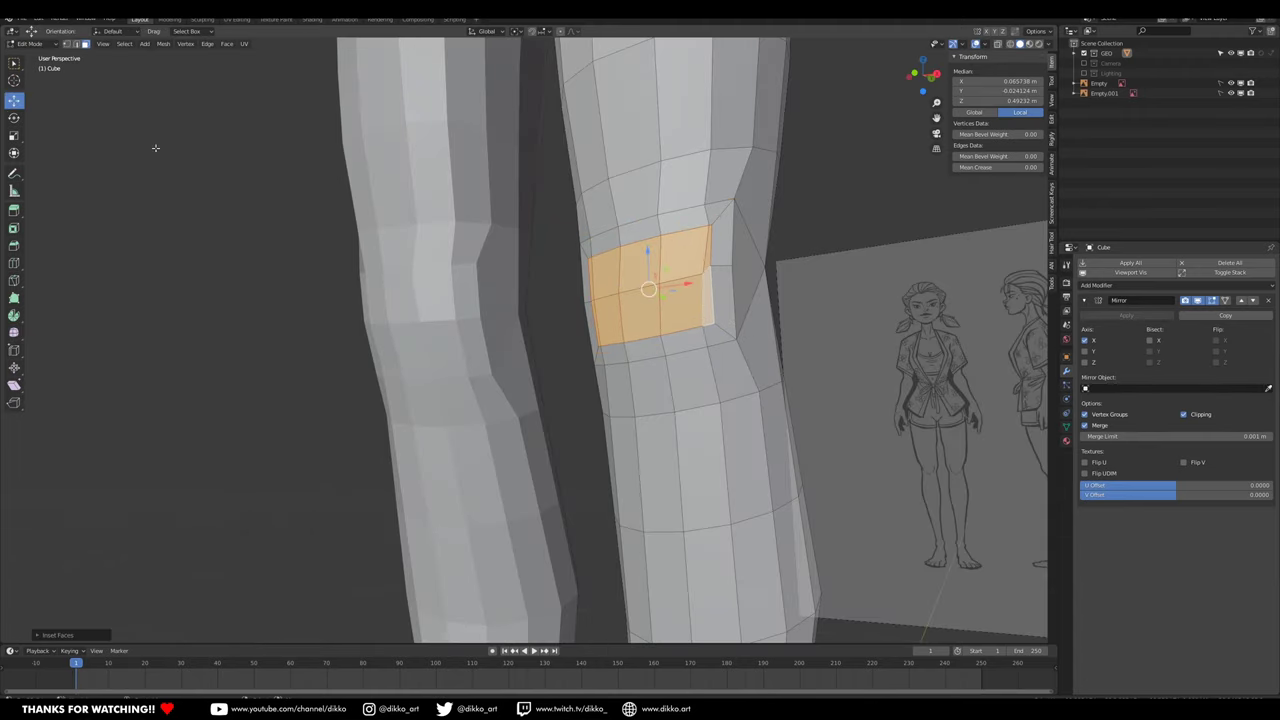
Step: Pull the inset kneecap faces slightly forward and smooth their vertices
middle_click_drag(690, 330, 735, 316)
left_click_drag(661, 287, 646, 289)
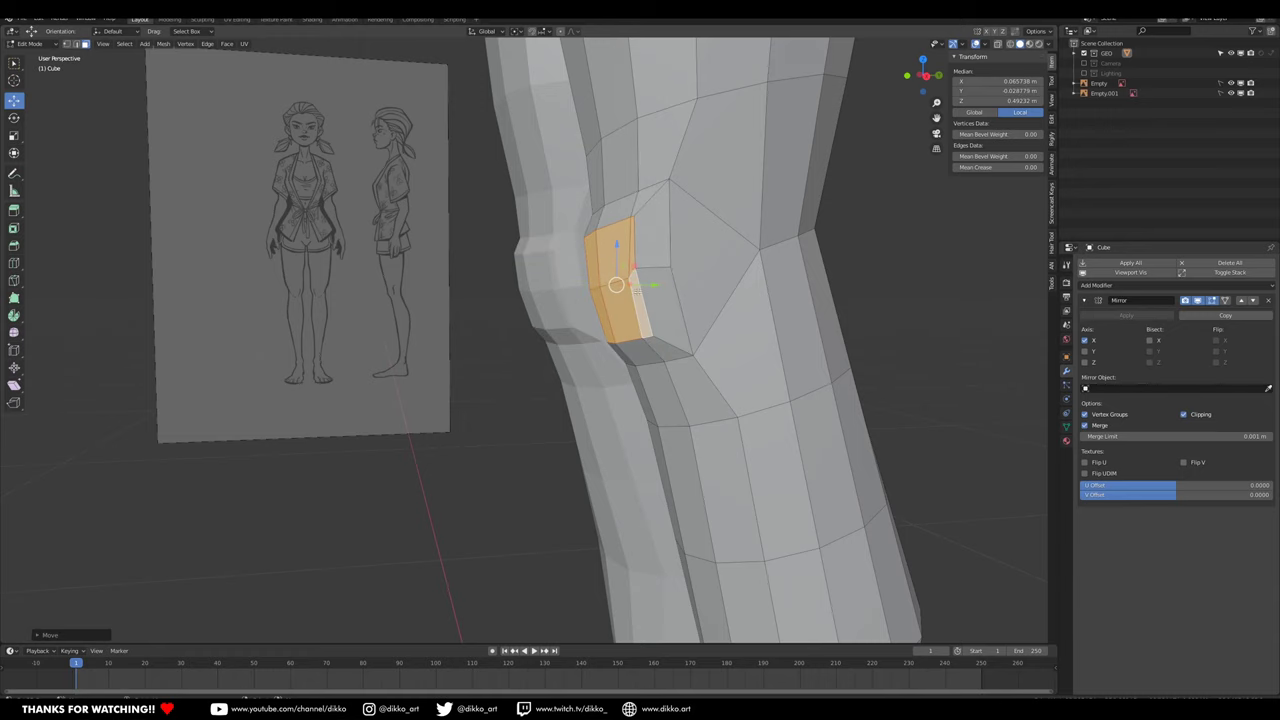
middle_click_drag(640, 289, 232, 272)
left_click(14, 333)
left_click_drag(607, 300, 90, 142)
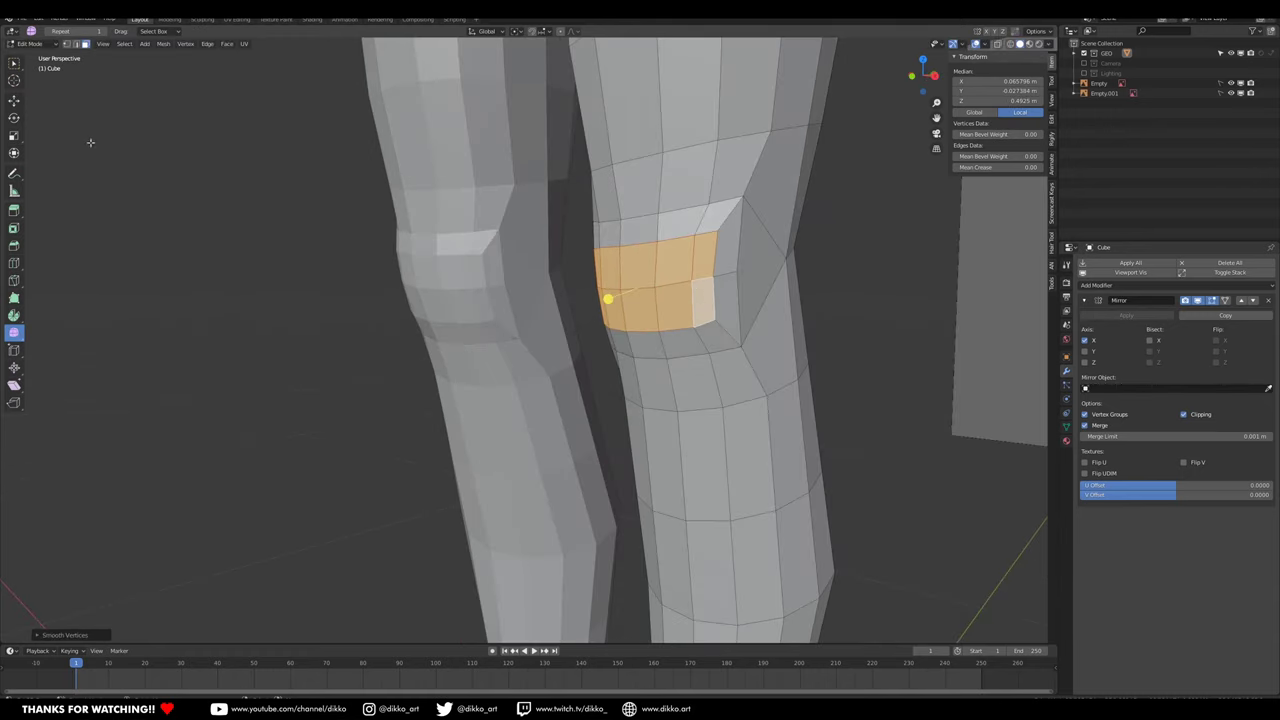
Step: Merge the vertices on the outer side of the inner kneecap ring into the adjacent side vertex
left_click(14, 101)
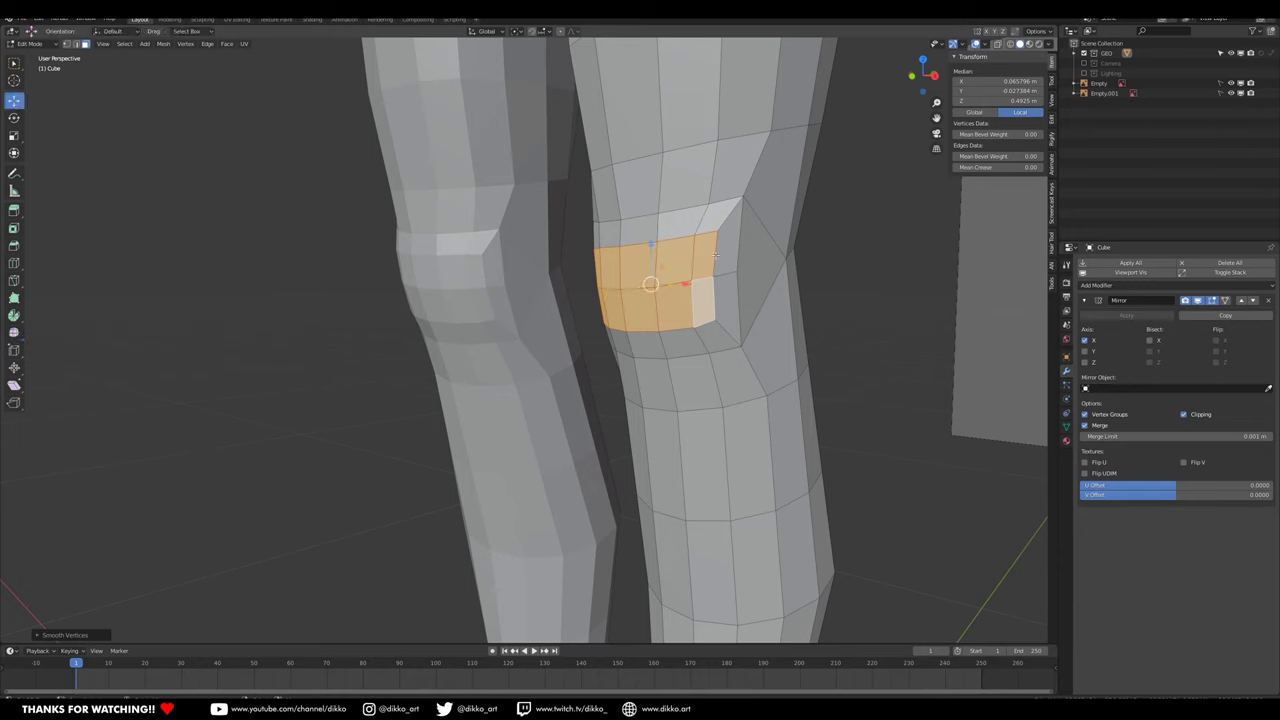
left_click(66, 44)
left_click(711, 237)
left_click(737, 270, "shift")
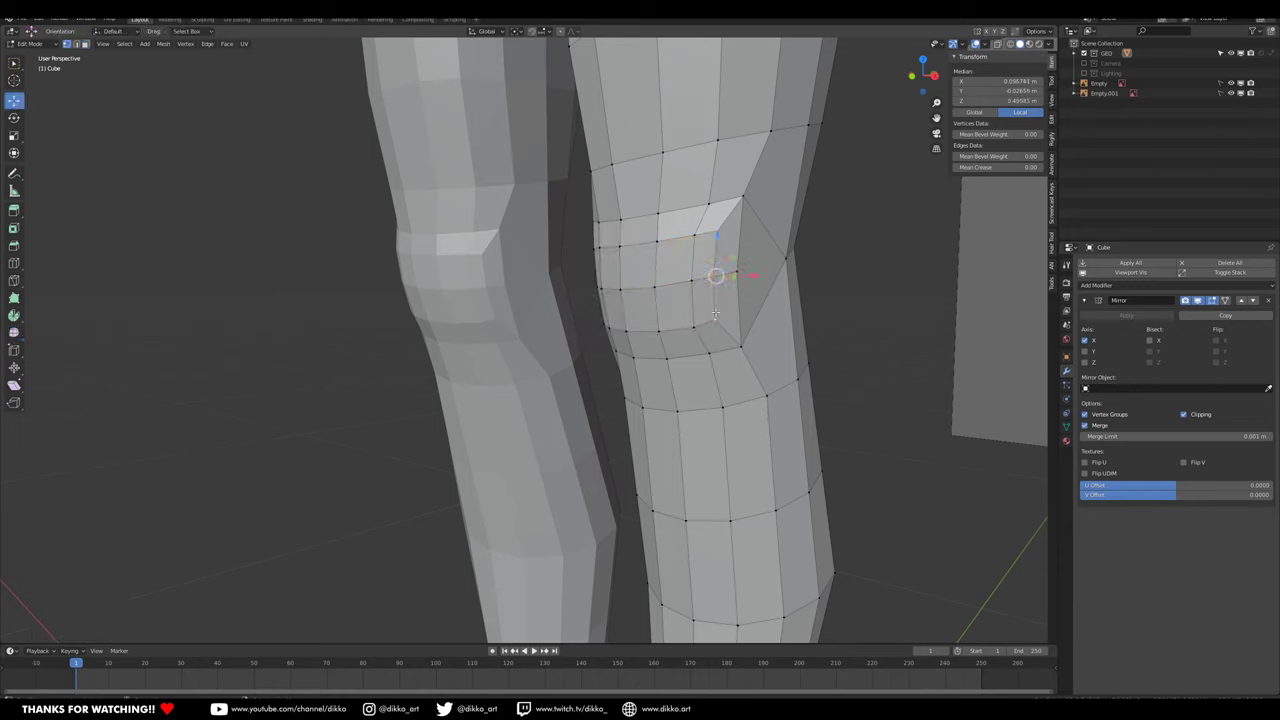
key("m")
left_click(740, 274)
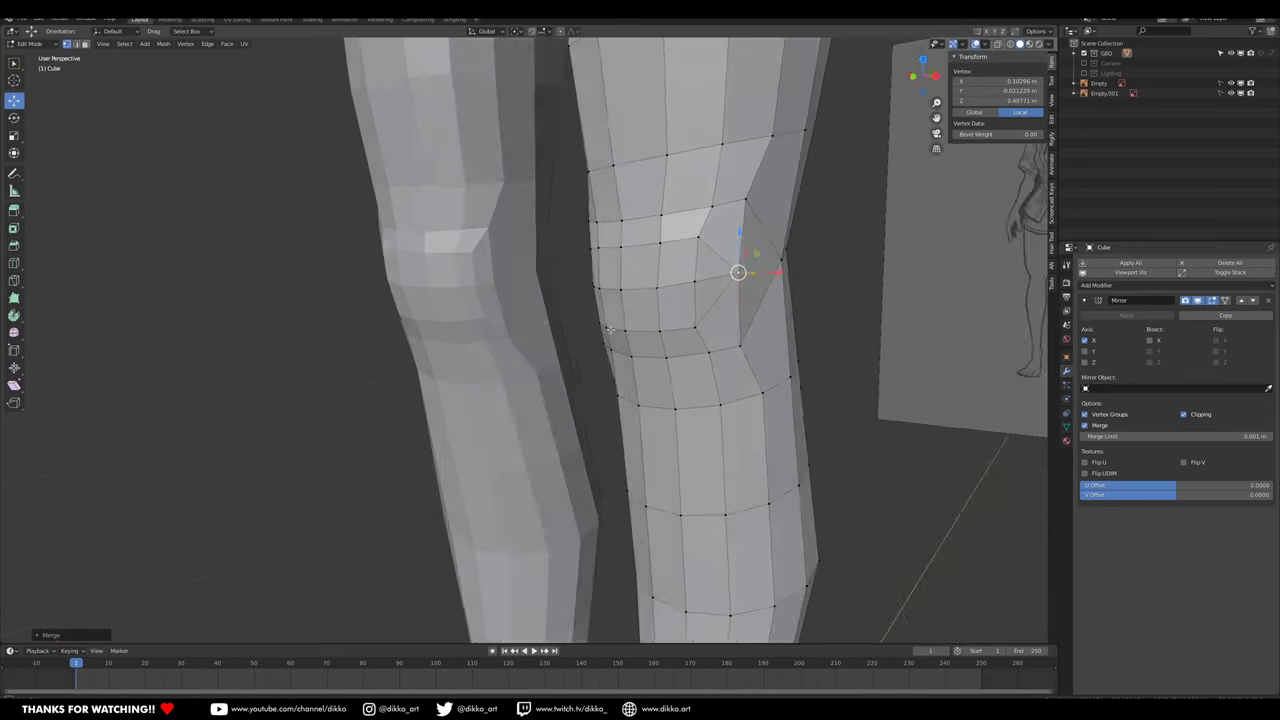
Step: Merge the vertices on the inner-leg side of the kneecap ring into the neighbouring loop vertex
key("KP_Decimal")
left_click(487, 284, "shift")
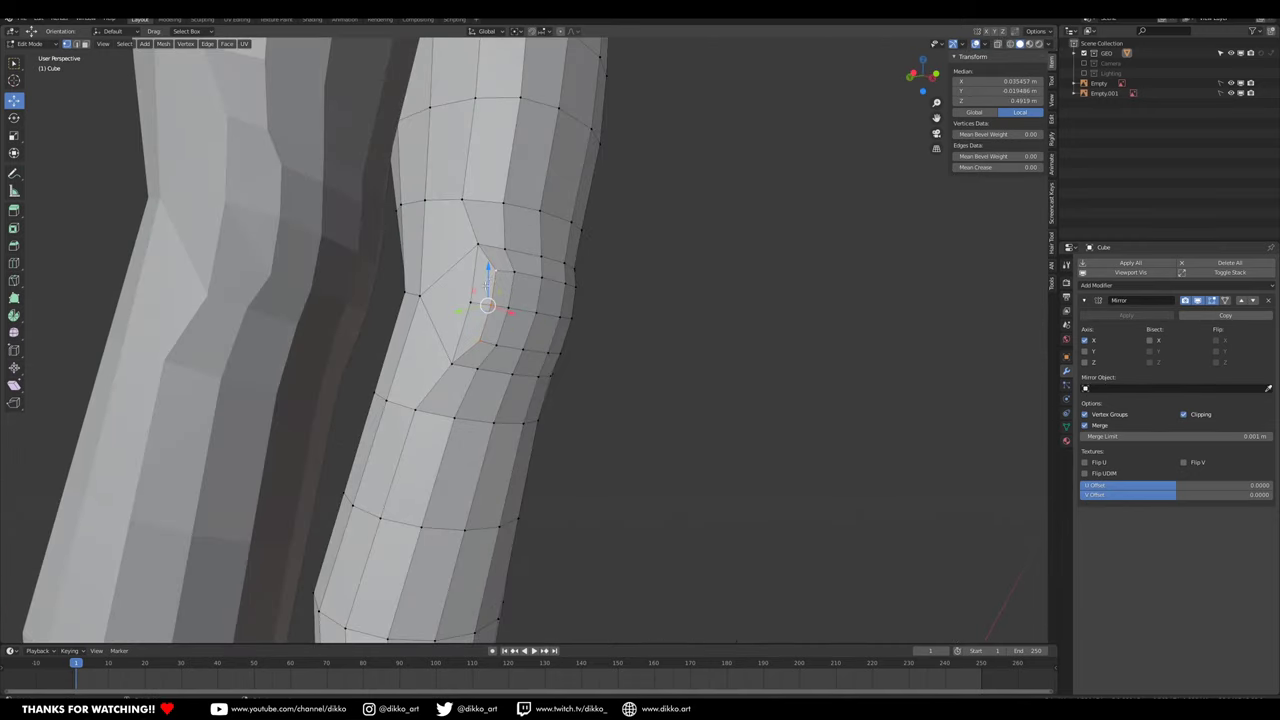
key("m")
left_click(450, 291)
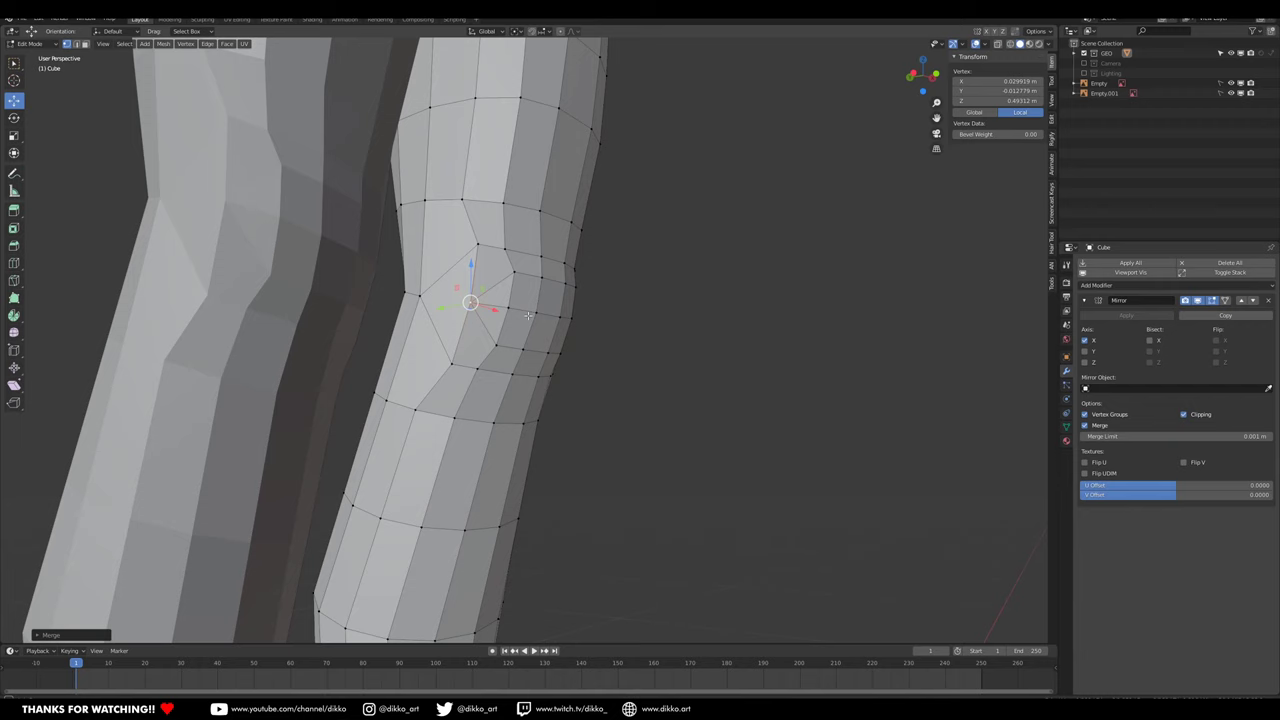
Step: Dissolve the leftover middle edges beside the newly merged kneecap ring
middle_click_drag(528, 315, 517, 315)
left_click(75, 44)
left_click(491, 273)
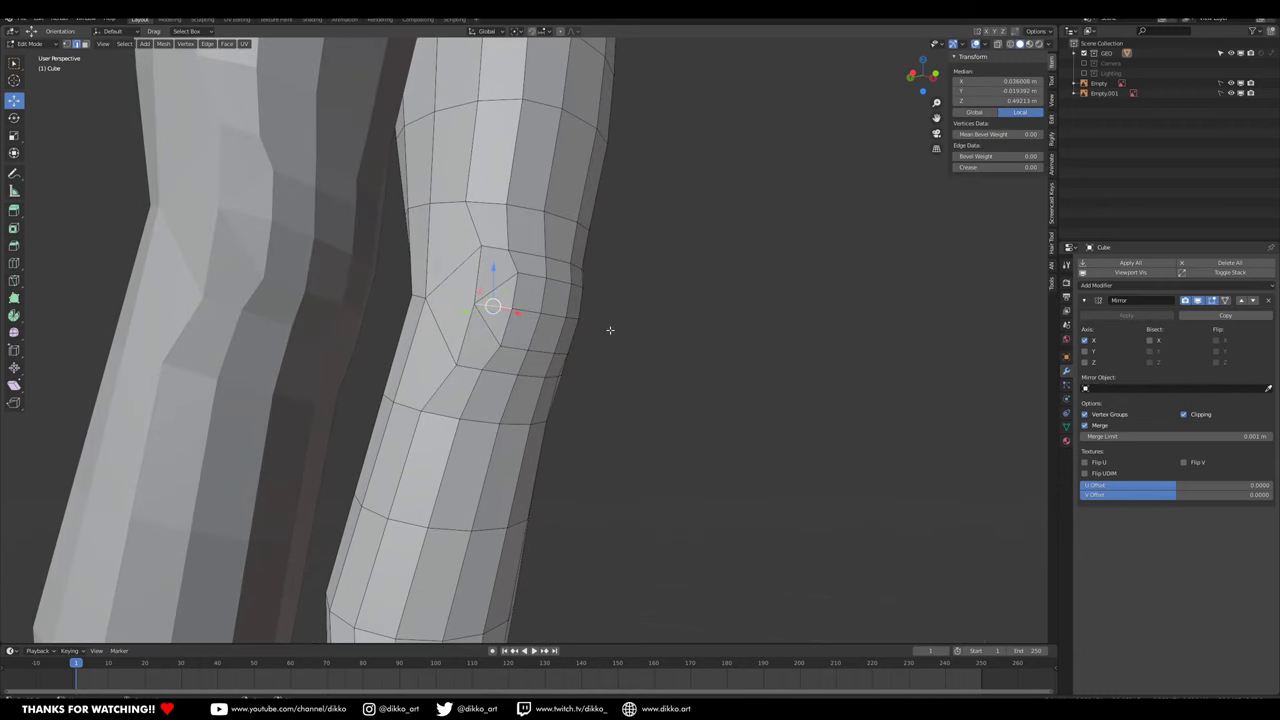
middle_click_drag(606, 329, 609, 286)
key("ctrl+x")
middle_click_drag(685, 264, 87, 74)
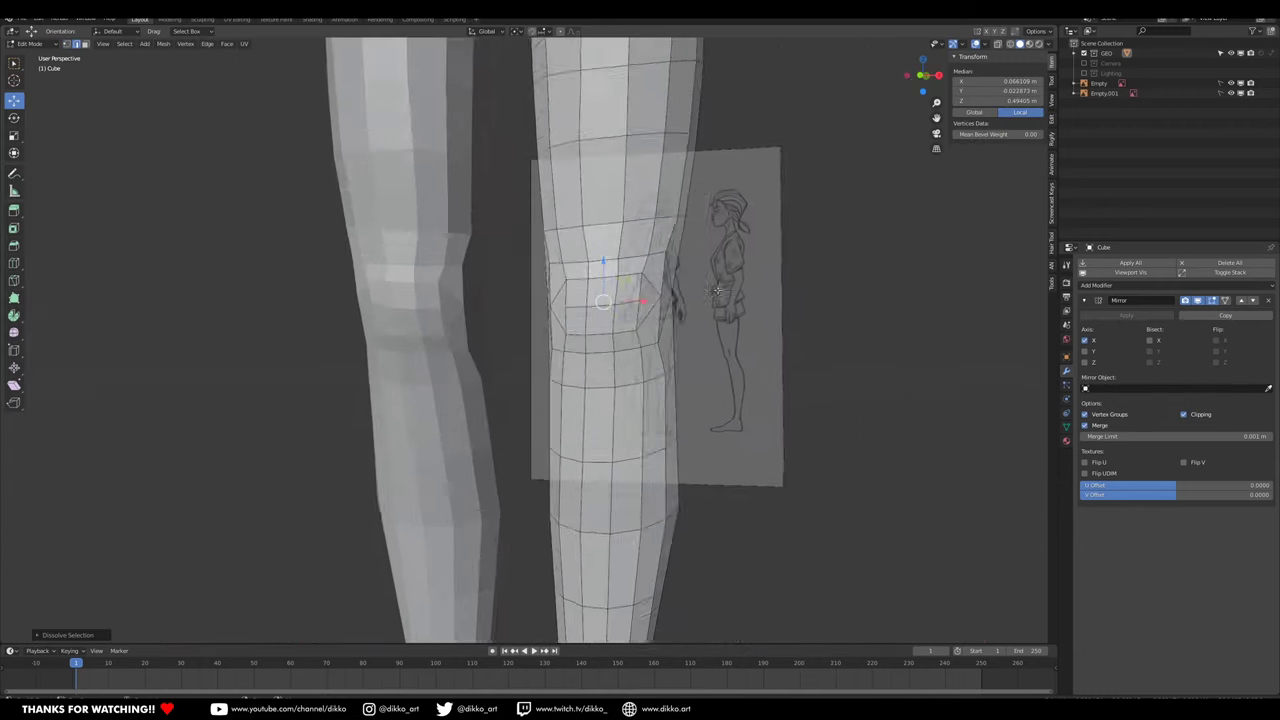
Step: Examine how the face loops run around the kneecap and along the leg by selecting them one after another
left_click(85, 44)
middle_click_drag(622, 274, 580, 278)
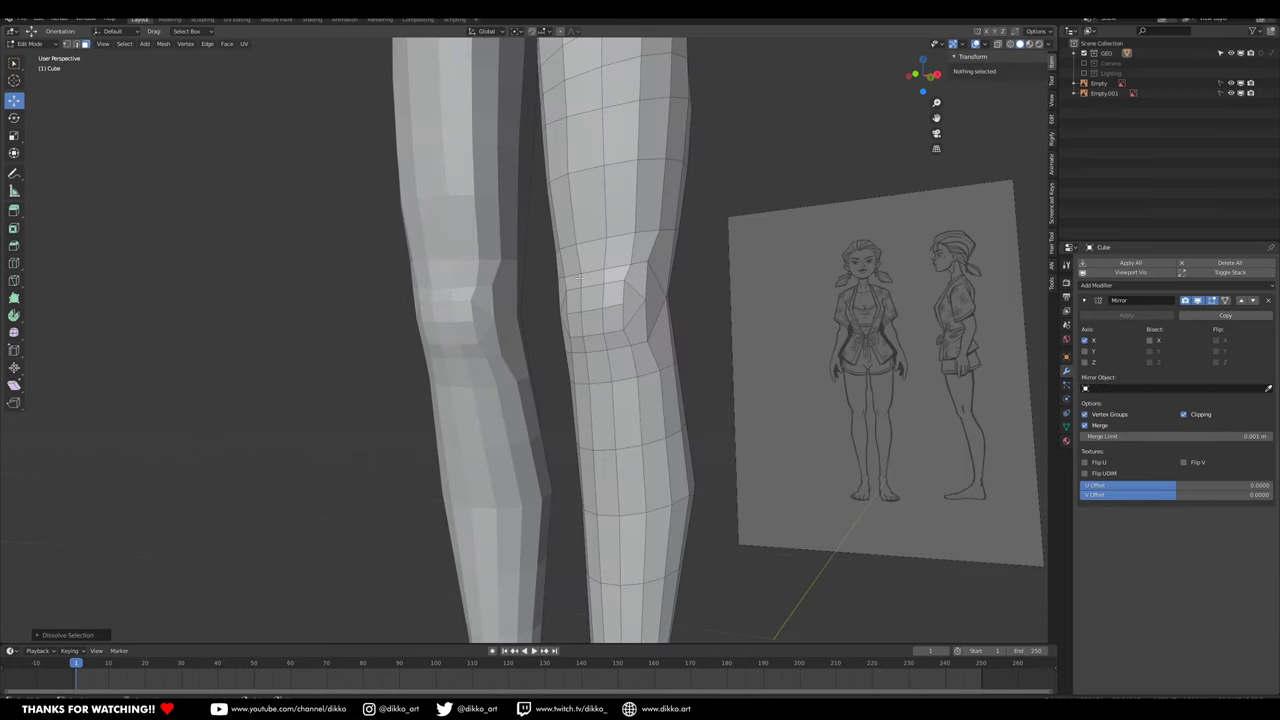
left_click(625, 341, "alt")
left_click(620, 316, "alt")
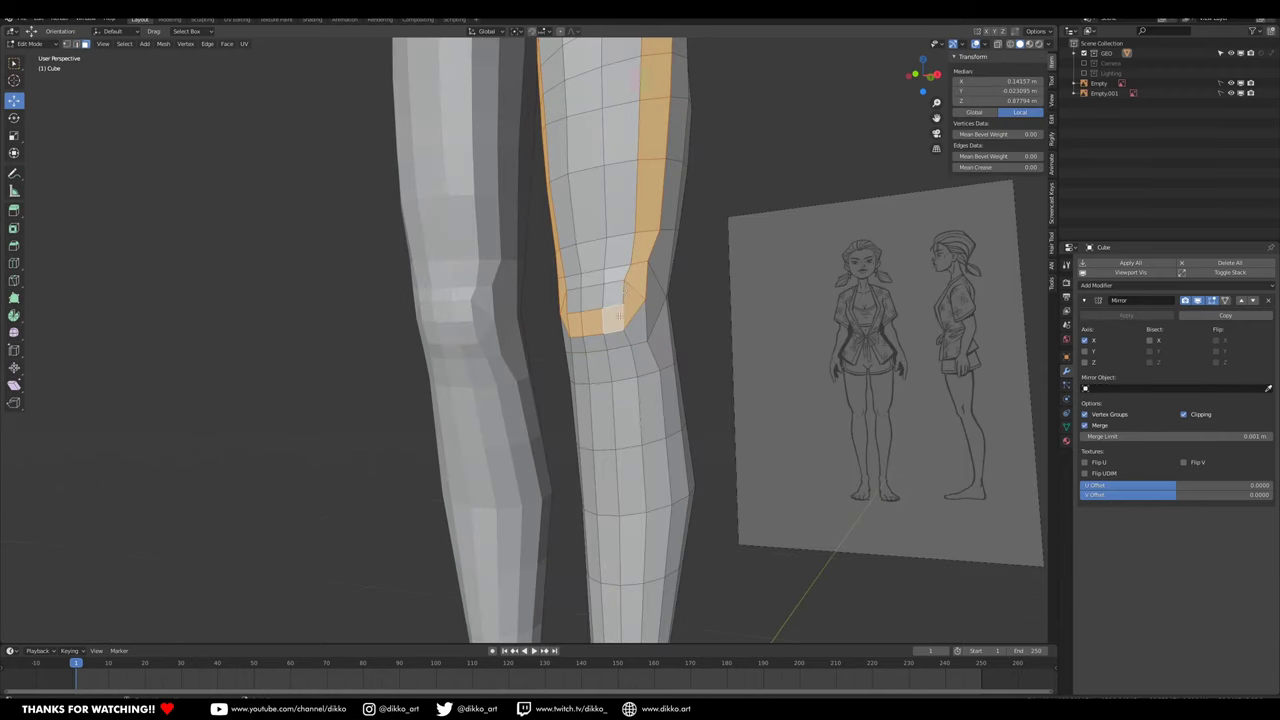
left_click(622, 292, "alt")
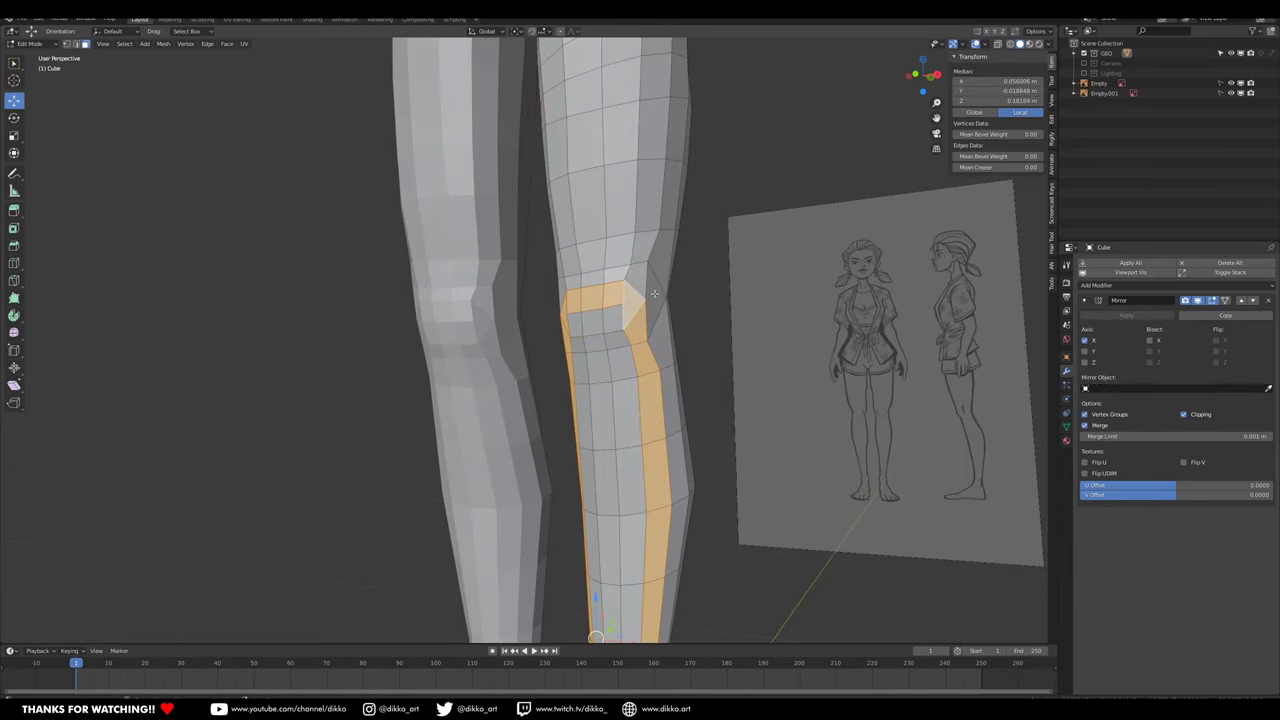
middle_click_drag(679, 366, 629, 360)
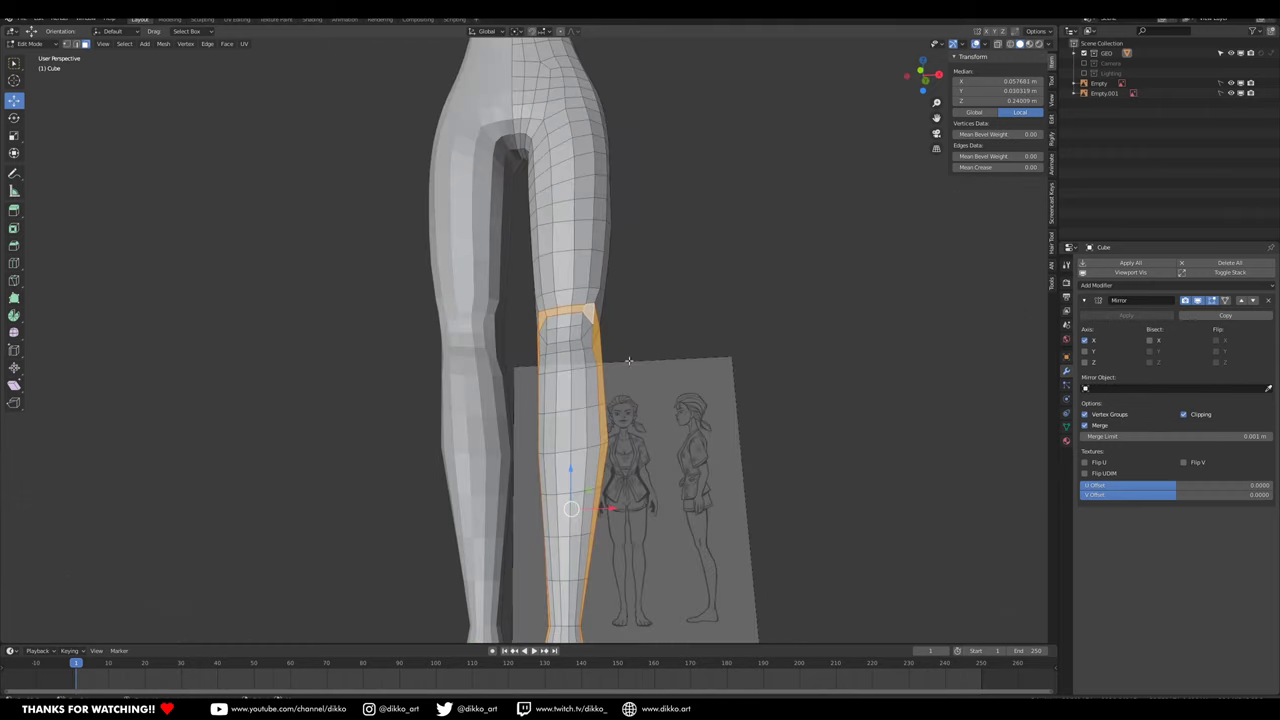
Step: Smooth the knee and surrounding leg surface with the Smooth brush in Sculpt Mode, and return to Edit Mode
left_click(33, 46)
left_click(38, 84)
mouse_move(600, 314)
middle_mouse_down()
mouse_move(582, 362)
mouse_move(530, 375)
mouse_move(606, 414)
mouse_move(560, 420)
mouse_move(586, 429)
middle_mouse_up()
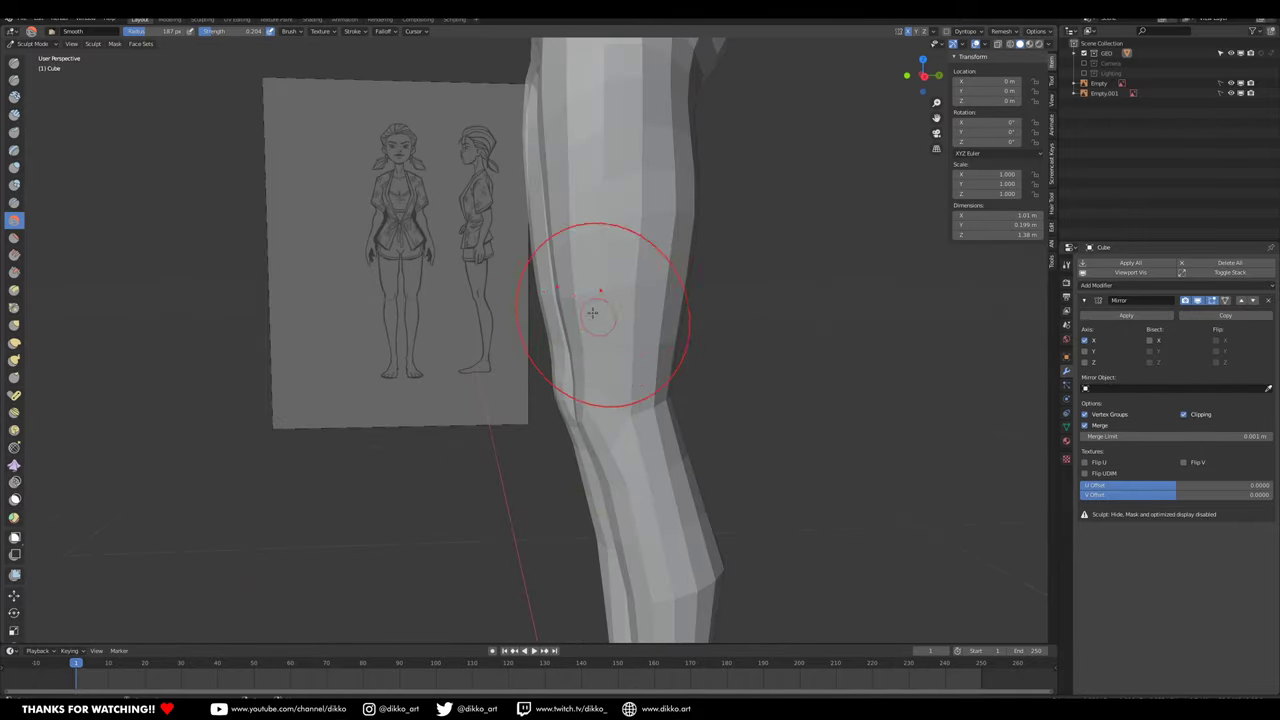
middle_click_drag(589, 312, 758, 436)
scroll(640, 432, "down", 3)
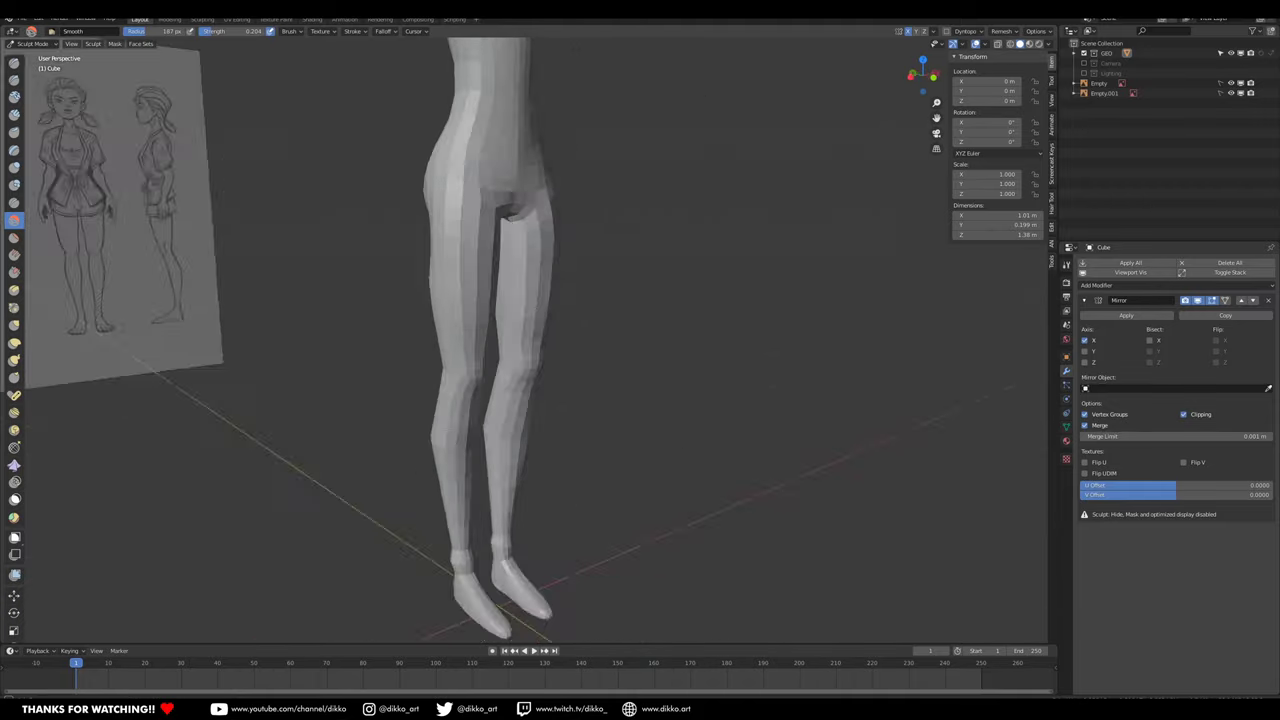
middle_click_drag(580, 470, 603, 400)
scroll(603, 395, "up", 3)
key("Tab")
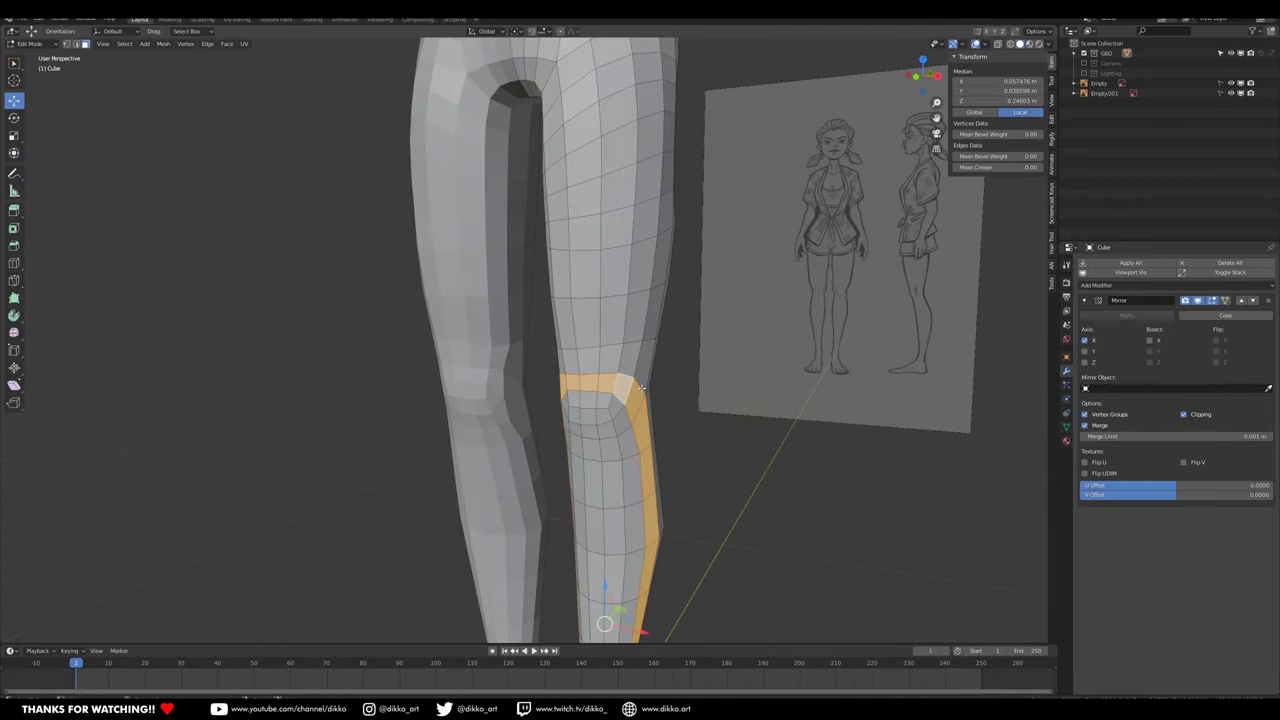
Step: Add an extra centred edge loop around the leg just below the kneecap with Loop Cut
left_click(620, 362)
right_click(625, 376)
middle_click_drag(636, 440, 648, 462)
middle_click_drag(656, 407, 753, 108)
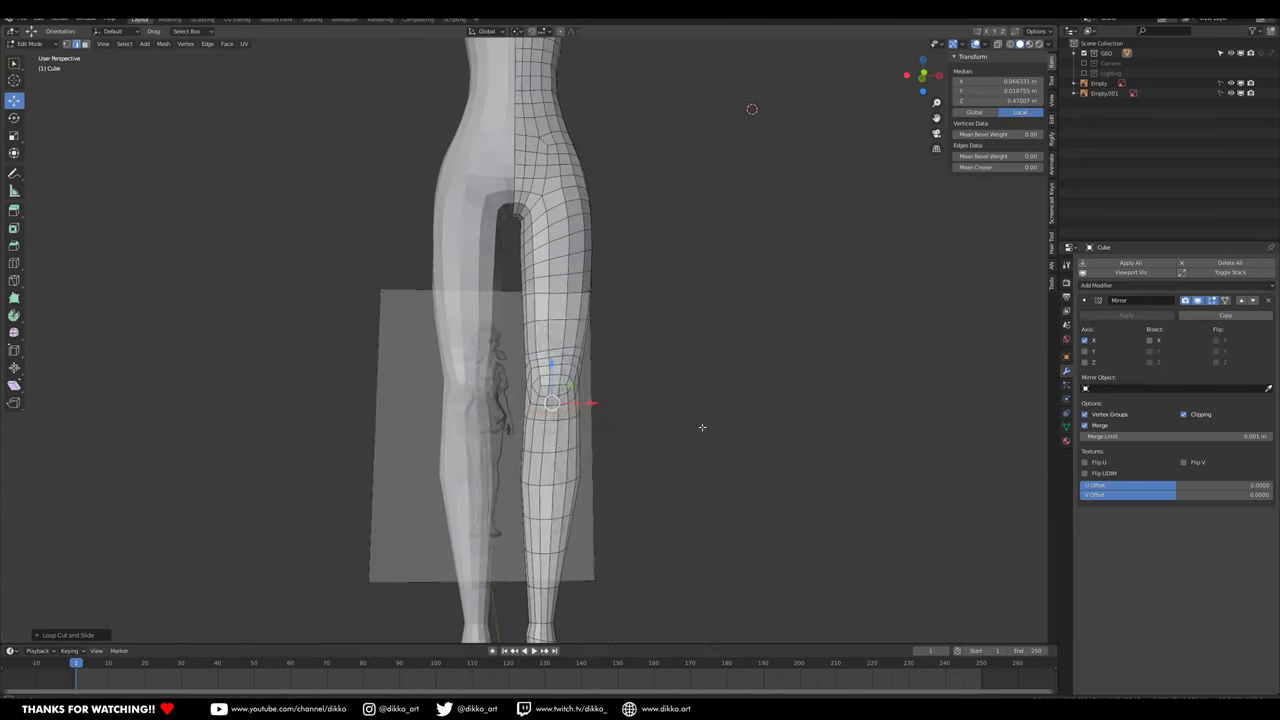
Step: Switch to Object Mode and examine the whole body's shape from the front and above
left_click(23, 44)
left_click(34, 57)
scroll(530, 425, "down", 4)
middle_click_drag(545, 430, 574, 462)
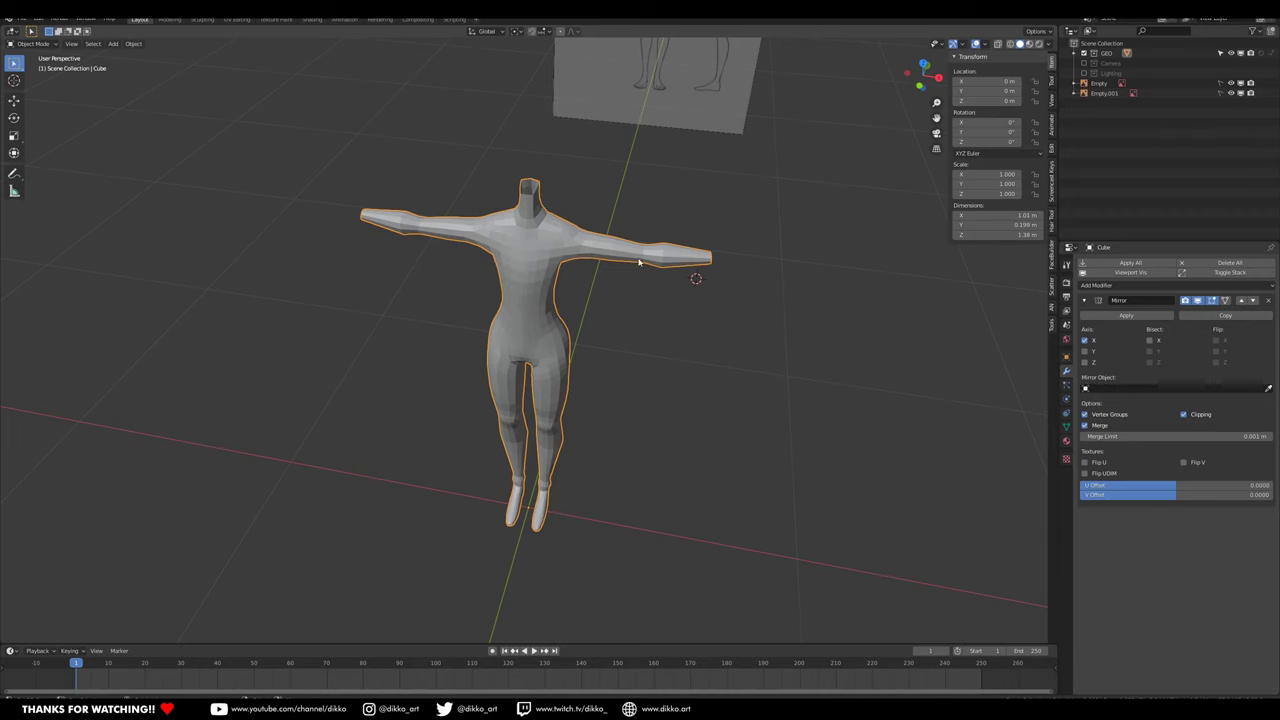
middle_click_drag(591, 419, 624, 442)
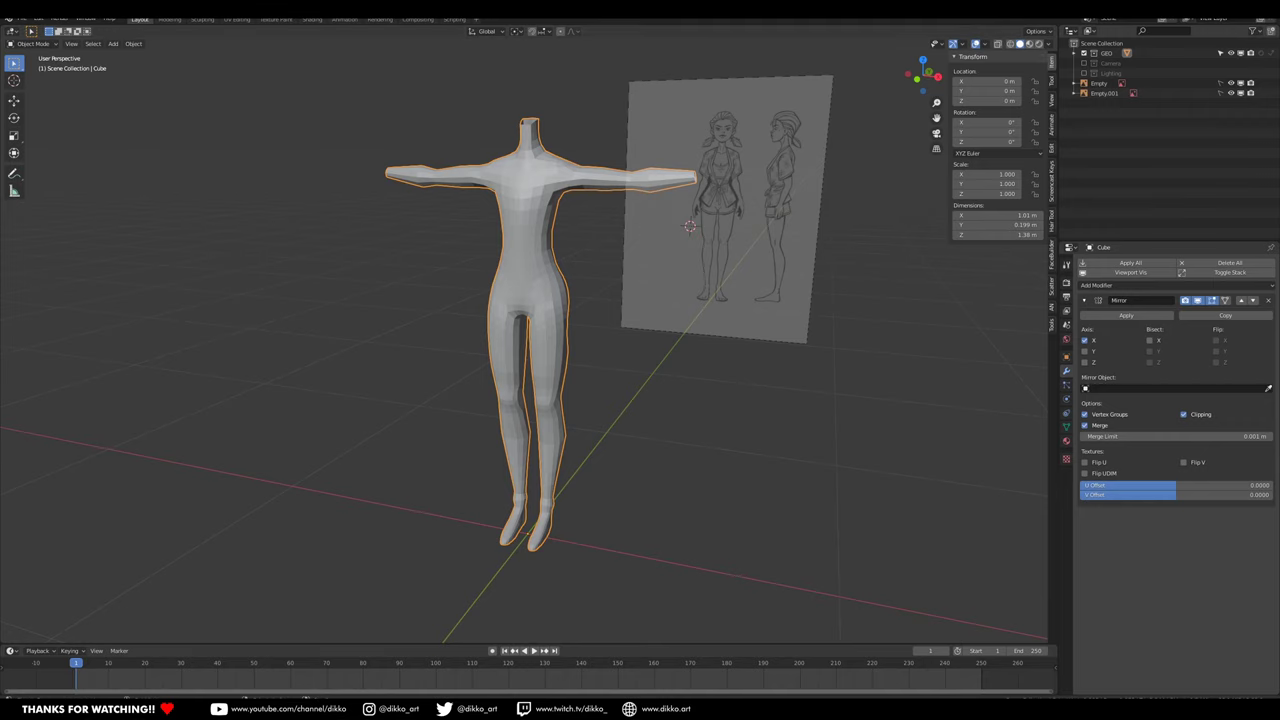
mouse_move(176, 708)
left_click(176, 682)
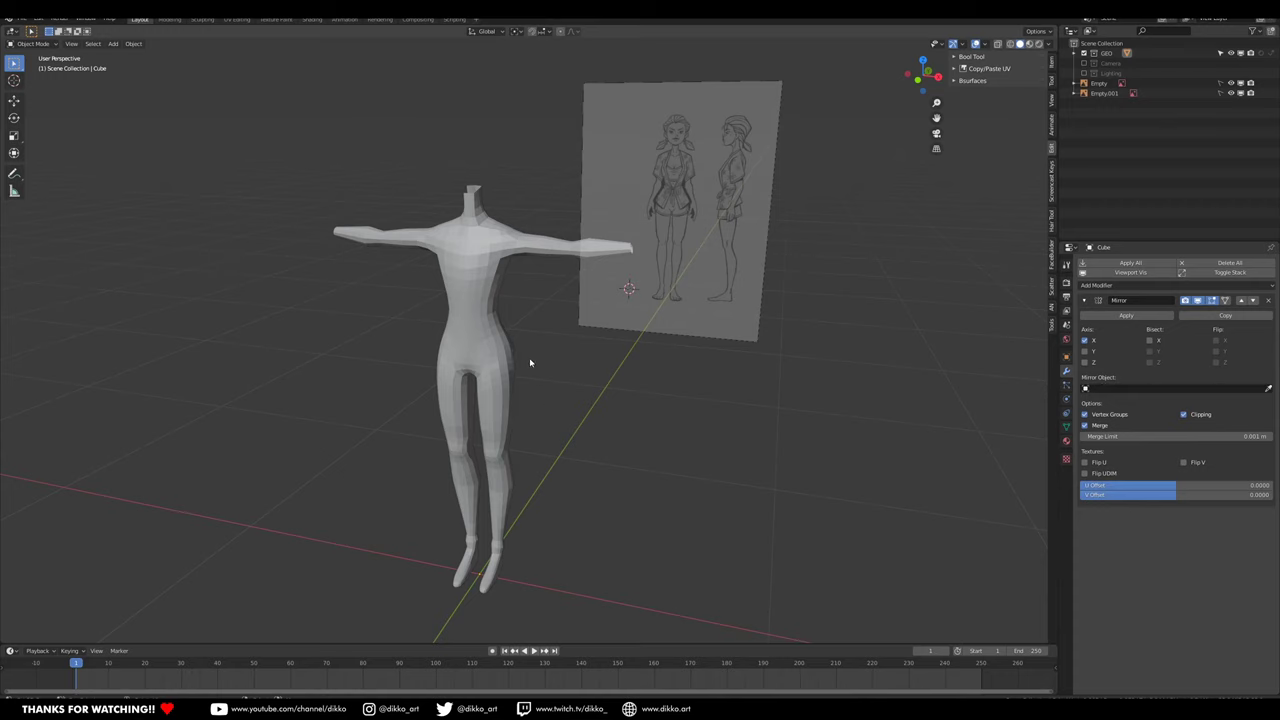
mouse_move(531, 378)
middle_mouse_down()
mouse_move(450, 375)
mouse_move(544, 369)
middle_mouse_up()
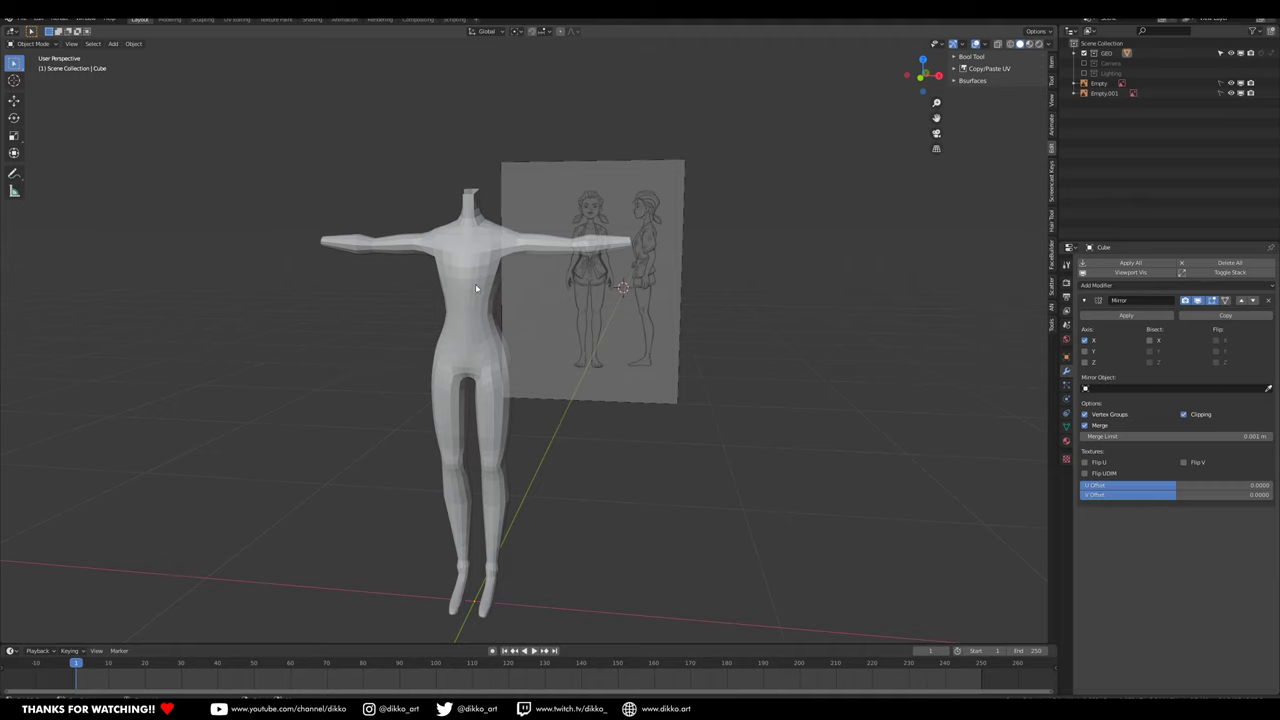
Step: Select the block of six chest faces for the breast on the editable half, in Edit Mode's front view
key("Tab")
scroll(474, 284, "up", 4)
middle_click_drag(421, 168, 466, 250, "shift")
scroll(466, 250, "up", 1)
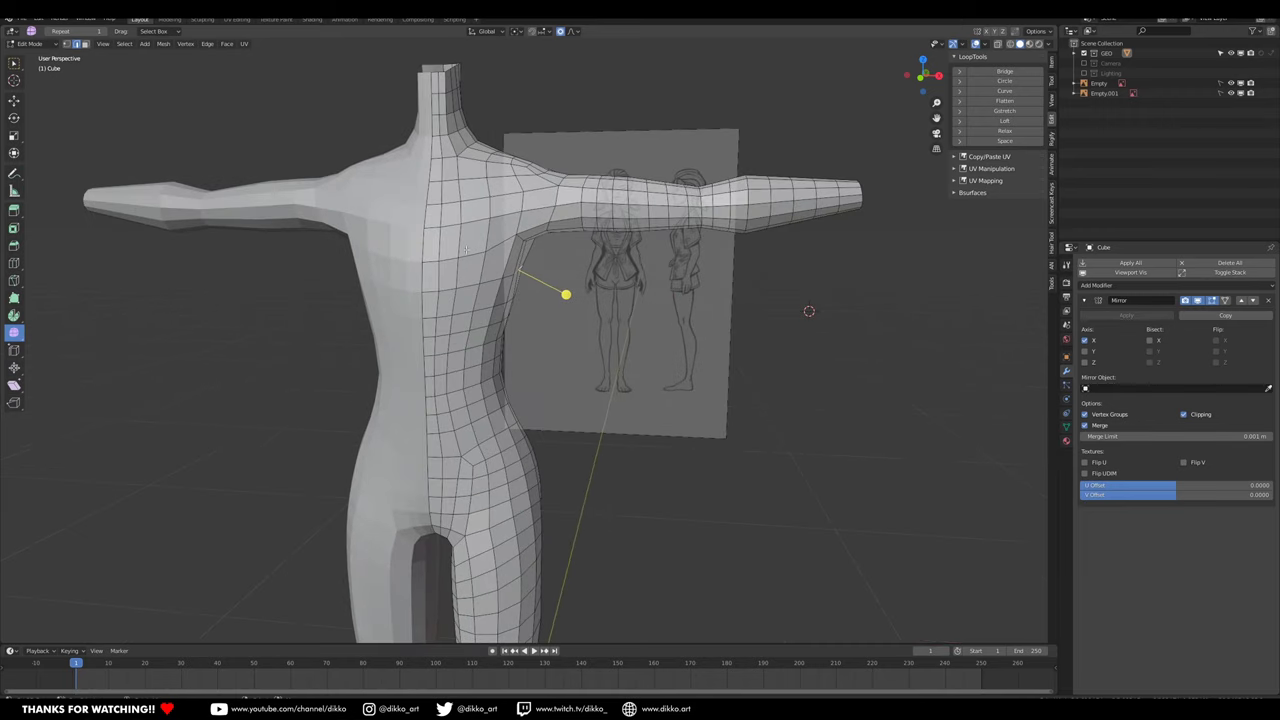
key("KP_1")
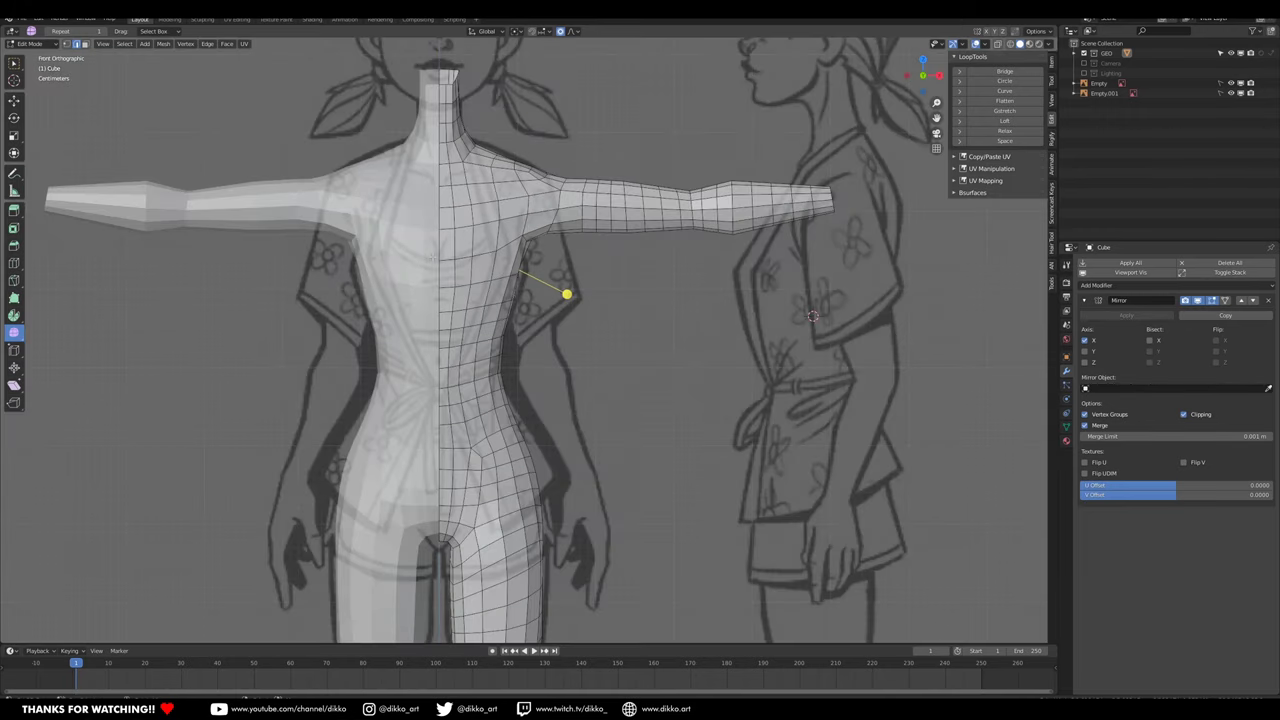
left_click(85, 44)
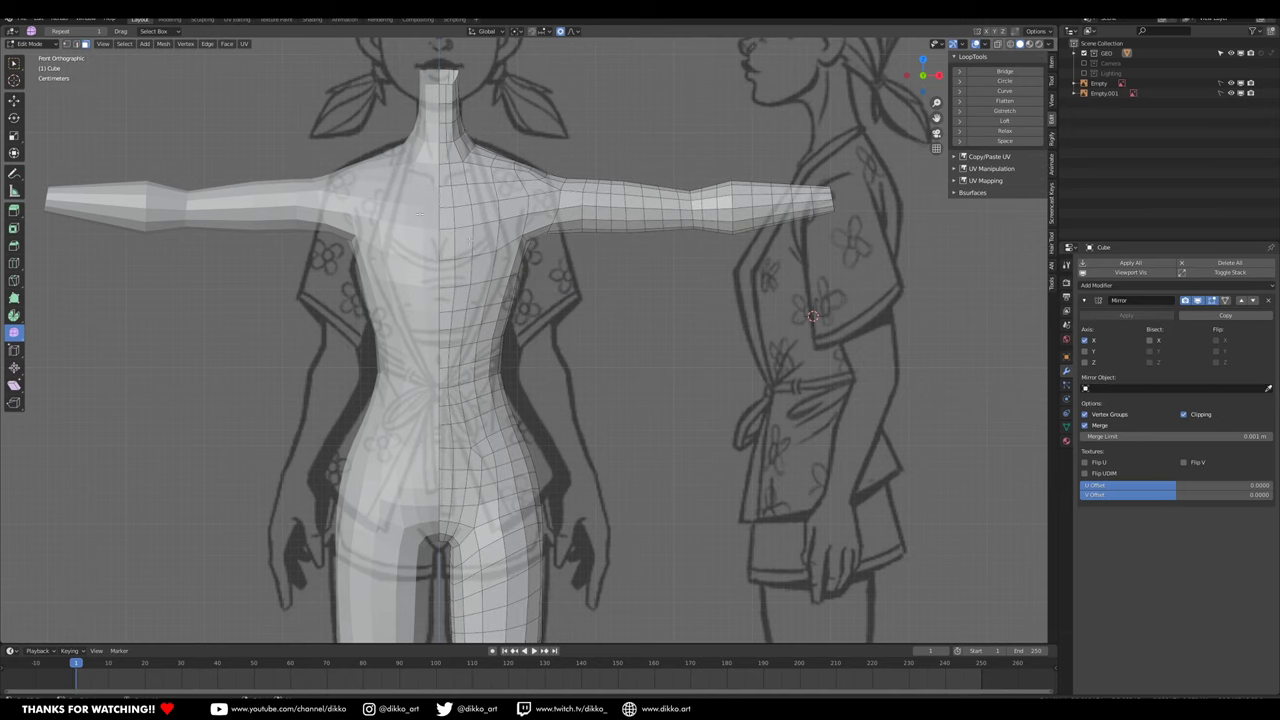
left_click(466, 243)
left_click(465, 270, "shift")
left_click(482, 267, "shift")
left_click(487, 243, "shift")
left_click(508, 234, "shift")
left_click(507, 262, "shift")
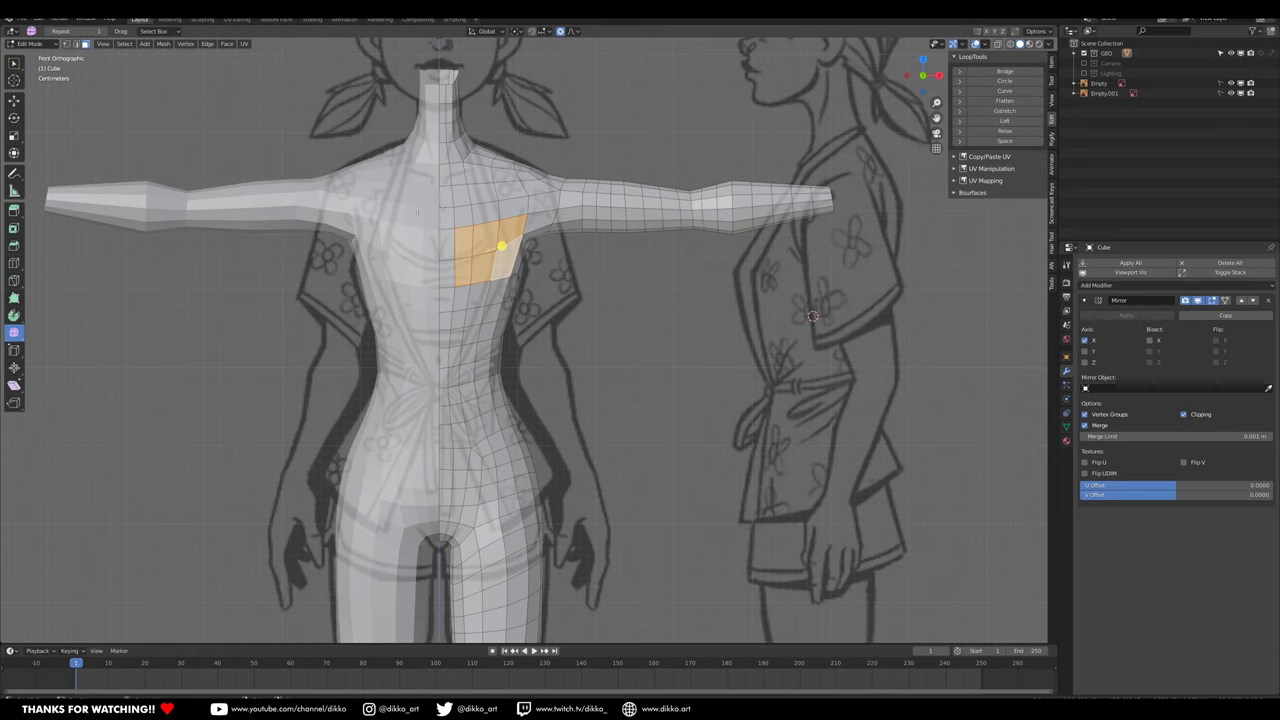
Step: Arrange the selected chest faces into a round outline with LoopTools Circle and smooth their vertices
scroll(497, 247, "up", 1)
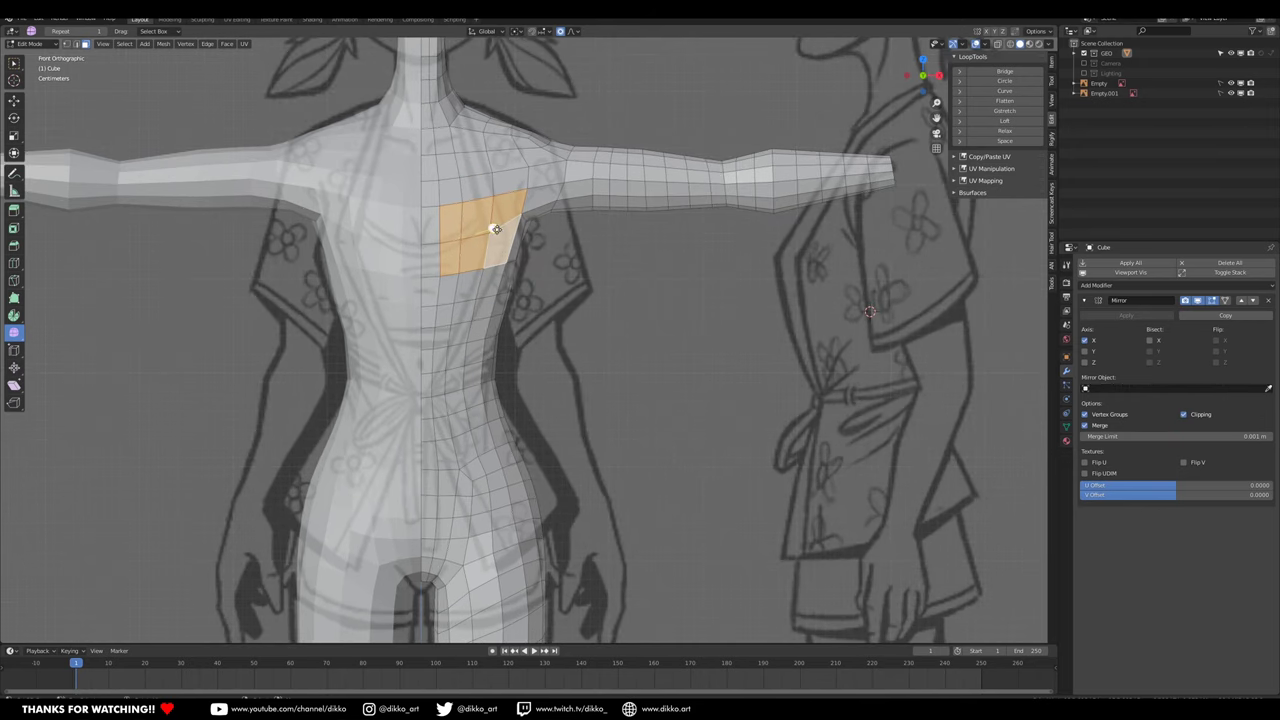
left_click_drag(496, 229, 521, 220)
left_click(568, 223)
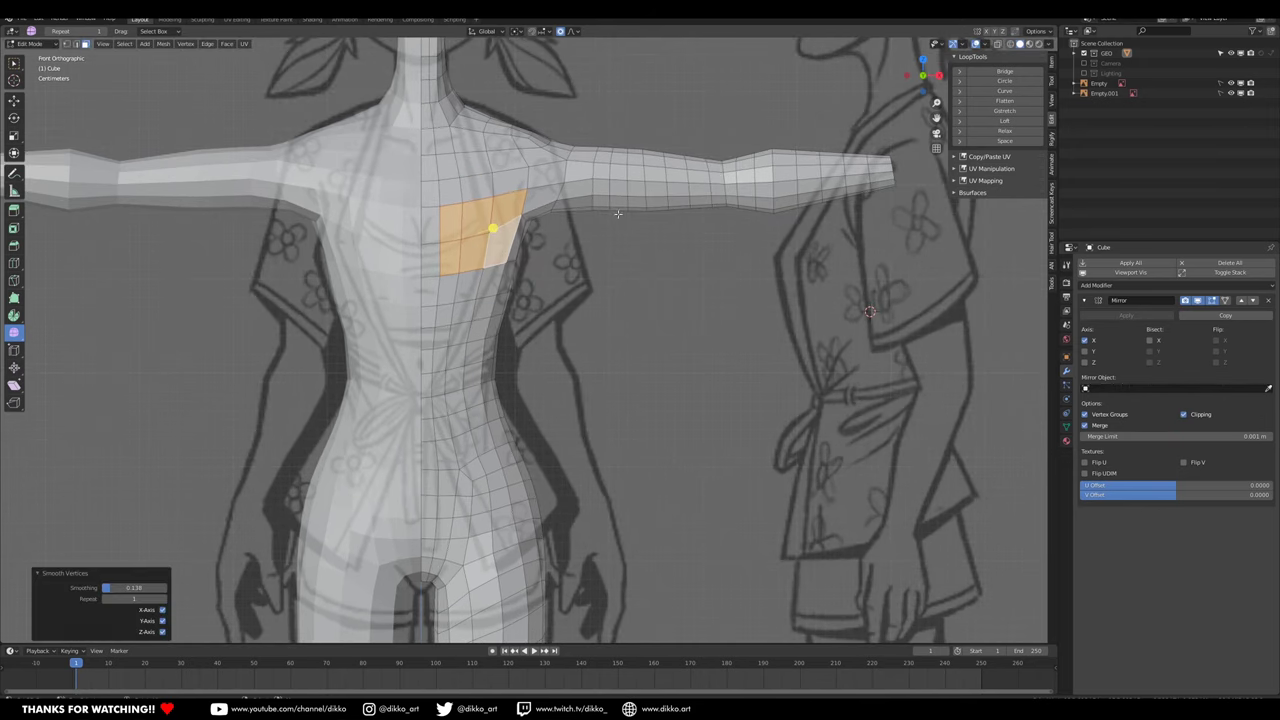
left_click(1005, 80)
left_click_drag(494, 221, 497, 220)
Step: Move the rounded chest faces slightly forward with proportional editing and extrude them outward by about 0.053 m
middle_click_drag(493, 224, 375, 372)
left_click(14, 101)
left_click_drag(524, 297, 517, 302)
key("e")
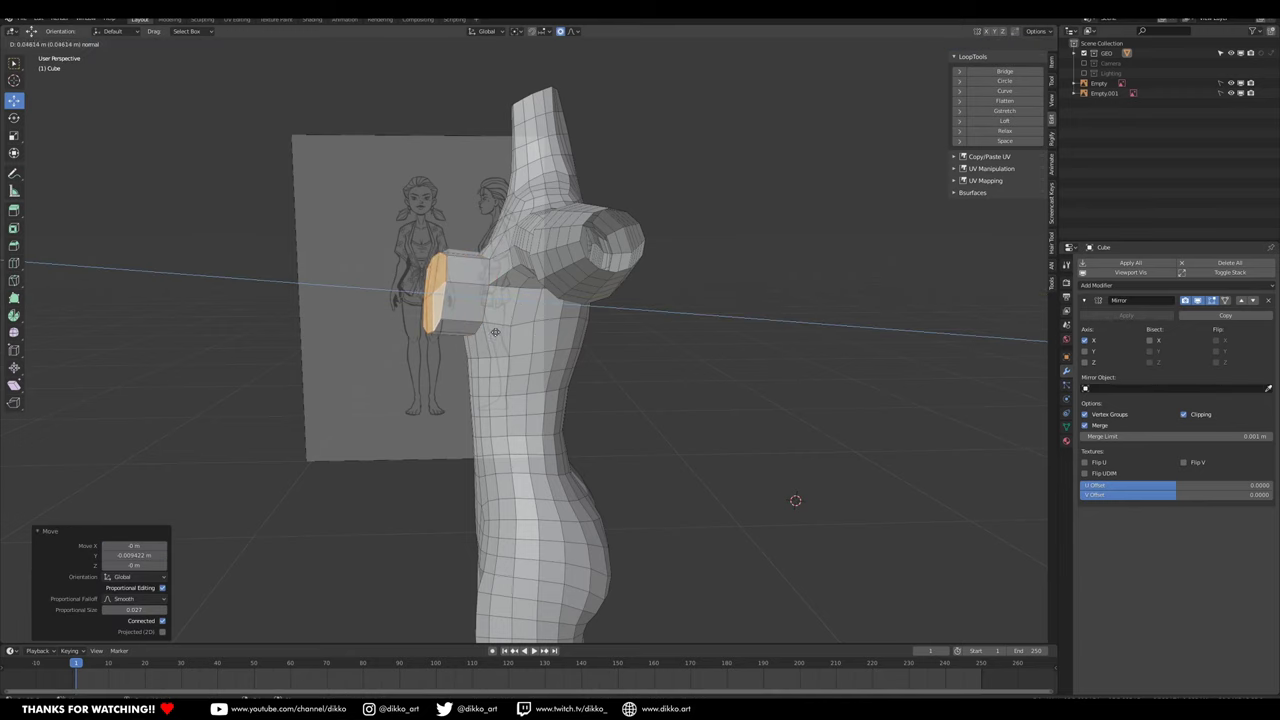
left_click(495, 331)
Step: Scale the extruded chest faces down to about half and move them back and down to match the side-view reference
key("KP_1")
key("KP_3")
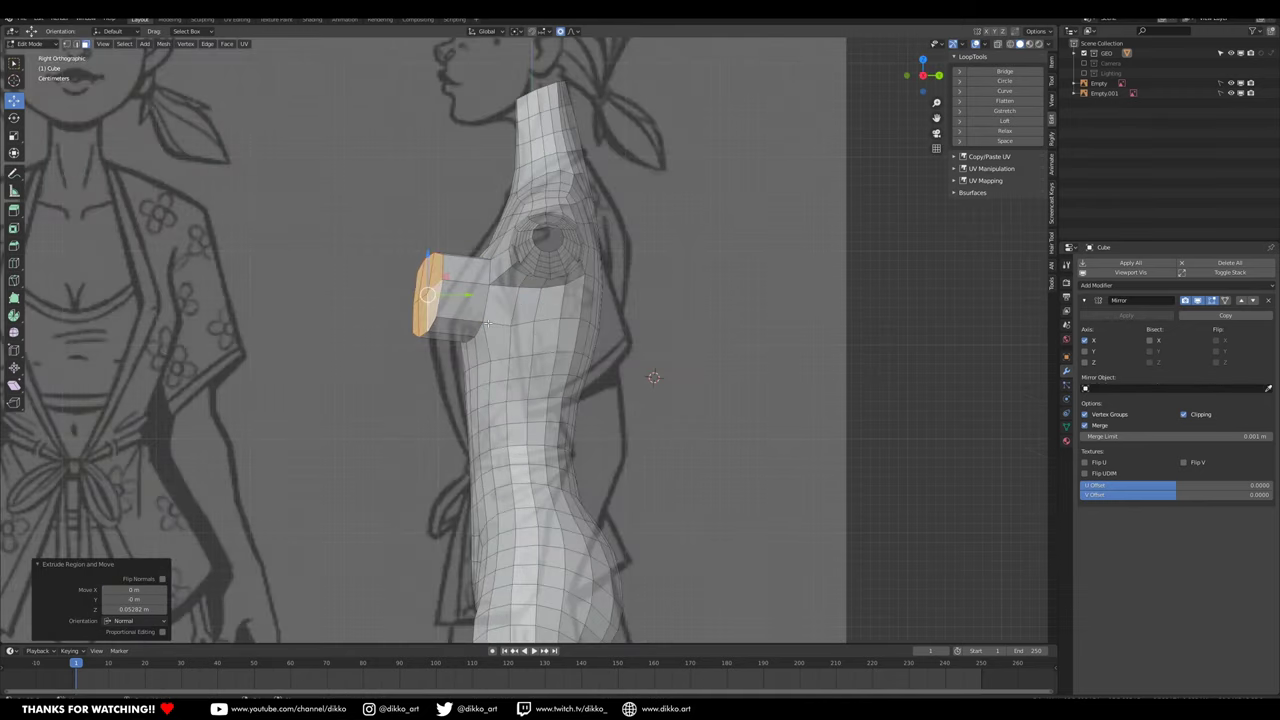
key("s")
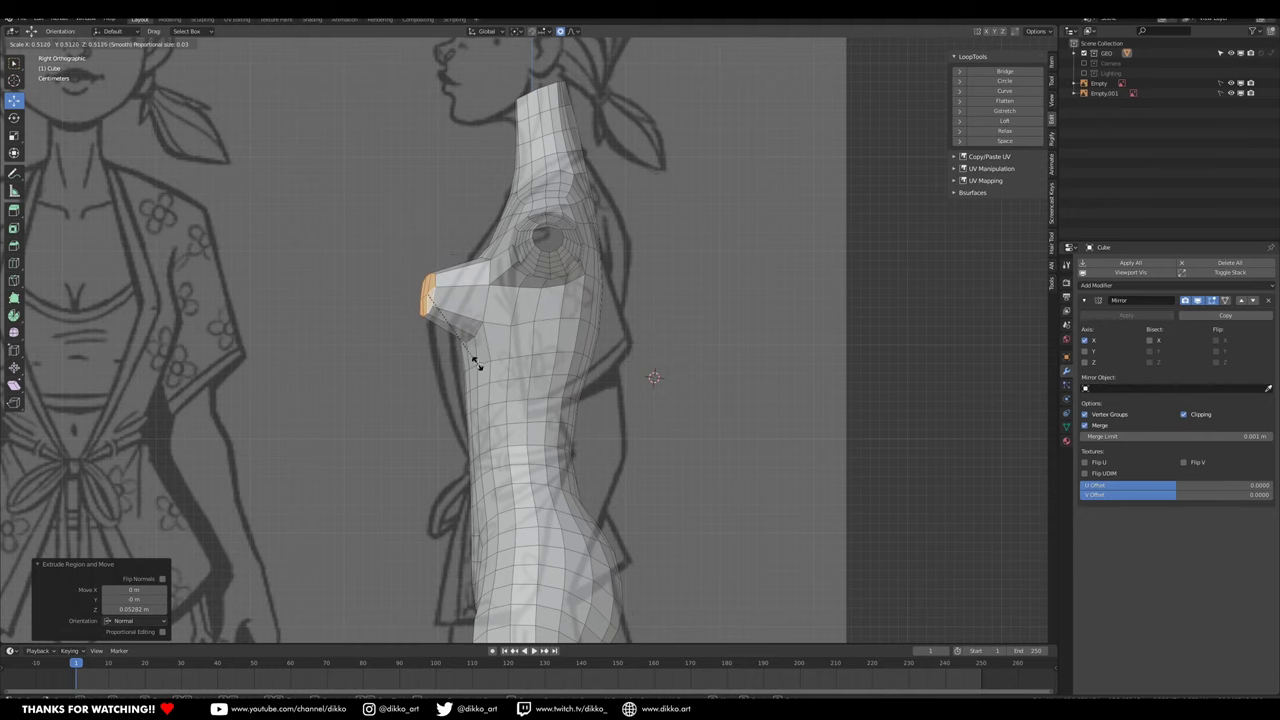
left_click(490, 370)
key("g")
left_click(516, 383)
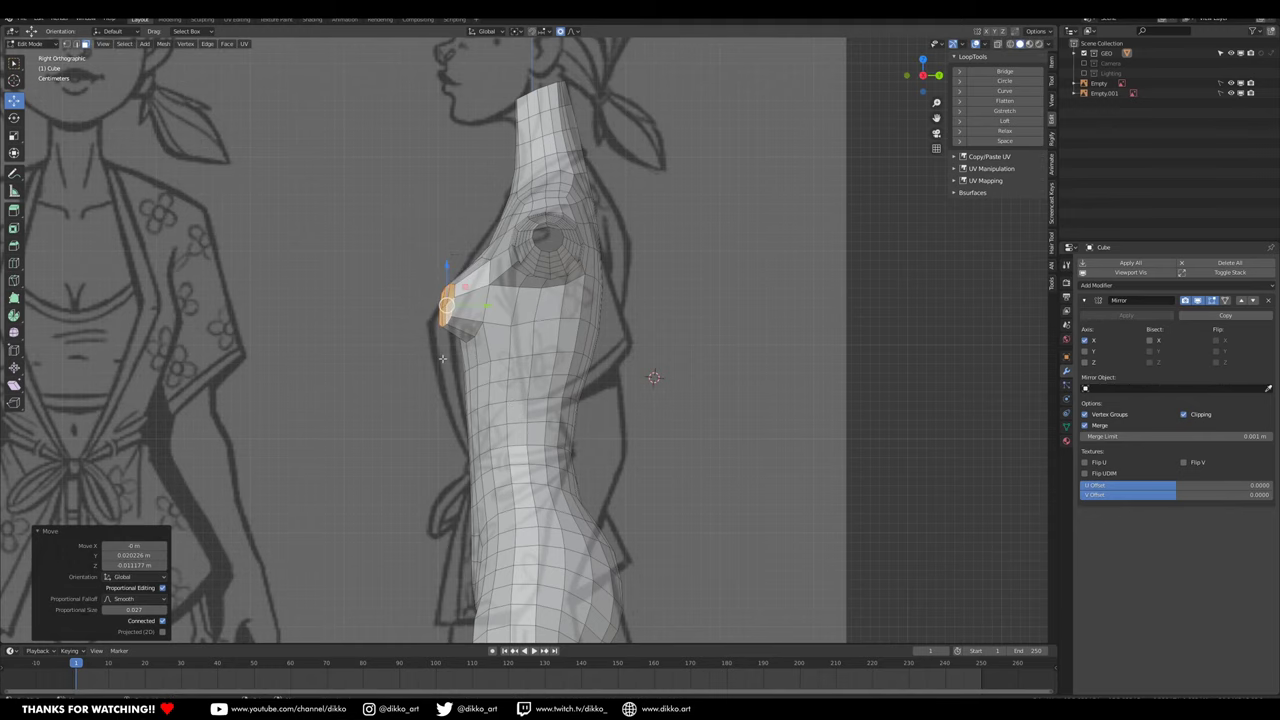
Step: Shift the extruded breast tip faces sideways along the X axis
middle_click_drag(443, 359, 535, 348)
middle_click_drag(533, 299, 120, 121)
key("g")
key("x")
left_click(546, 393)
Step: Lower the edge loop outlining the breast tip, tilt it to follow the side-view reference and nudge it forward about 0.002 m
left_click(77, 44)
left_click(440, 336)
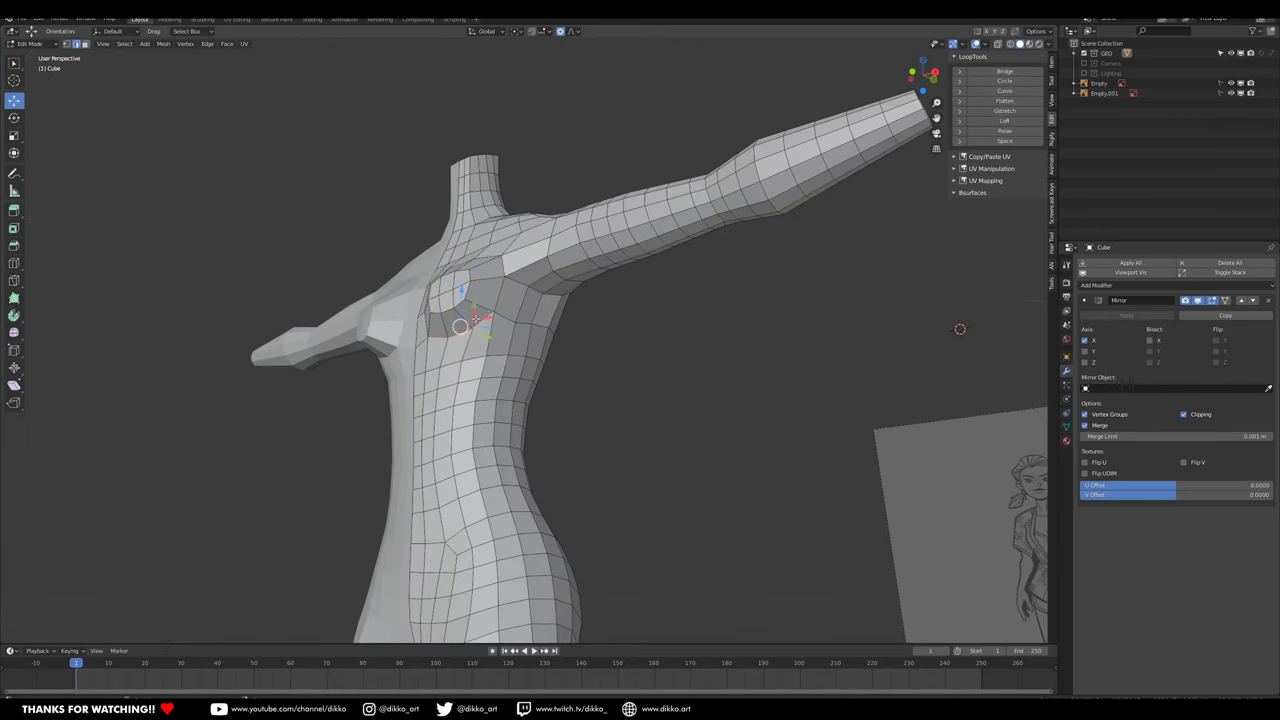
key("KP_3")
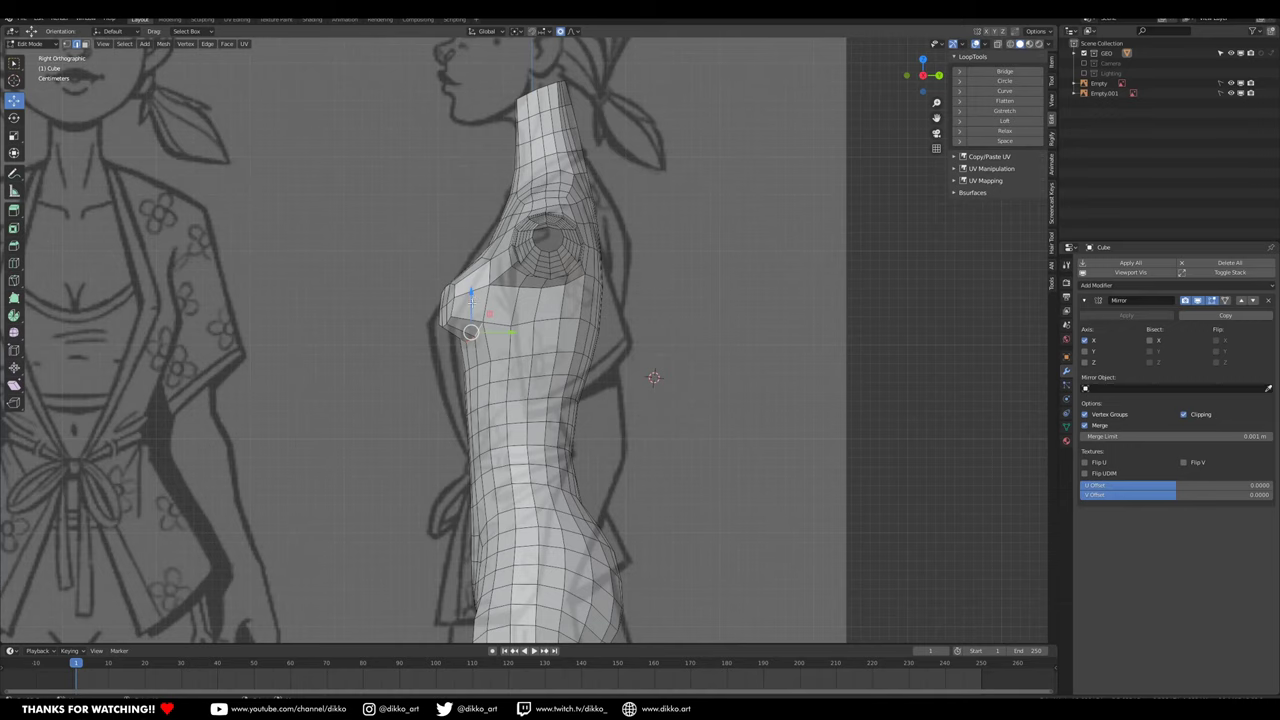
middle_click_drag(471, 300, 543, 335)
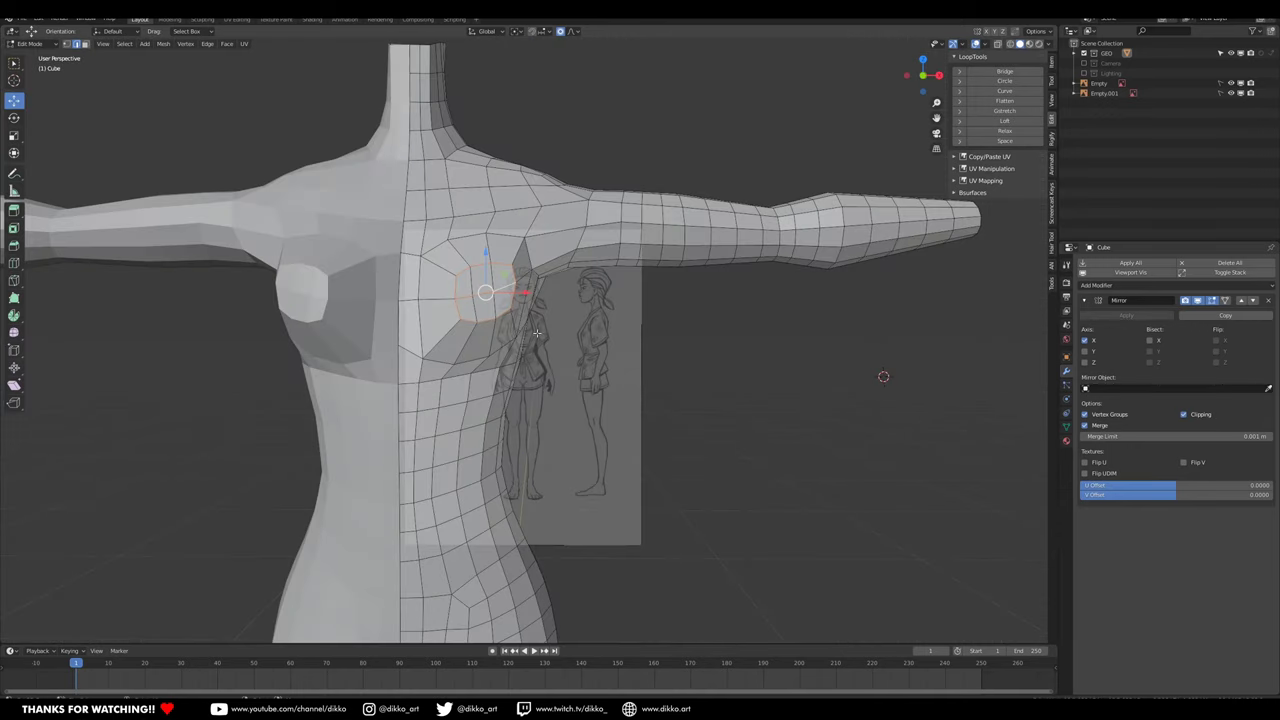
key("KP_1")
key("KP_3")
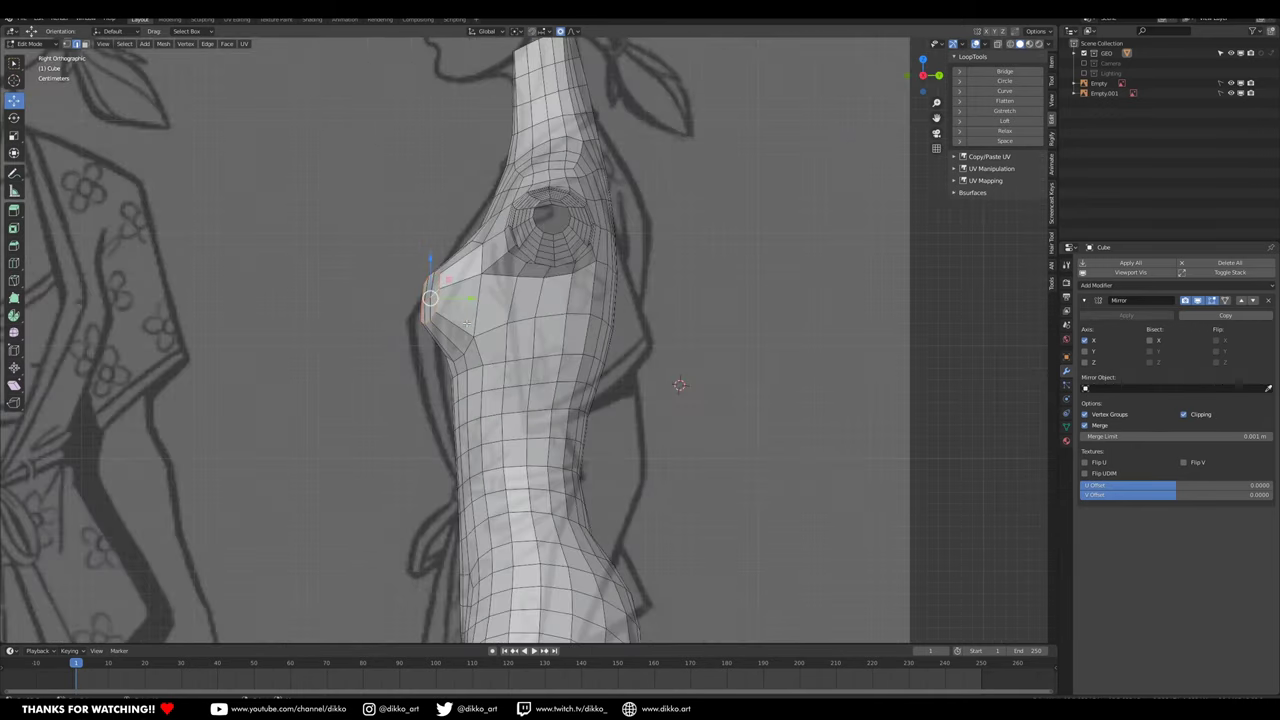
key("g")
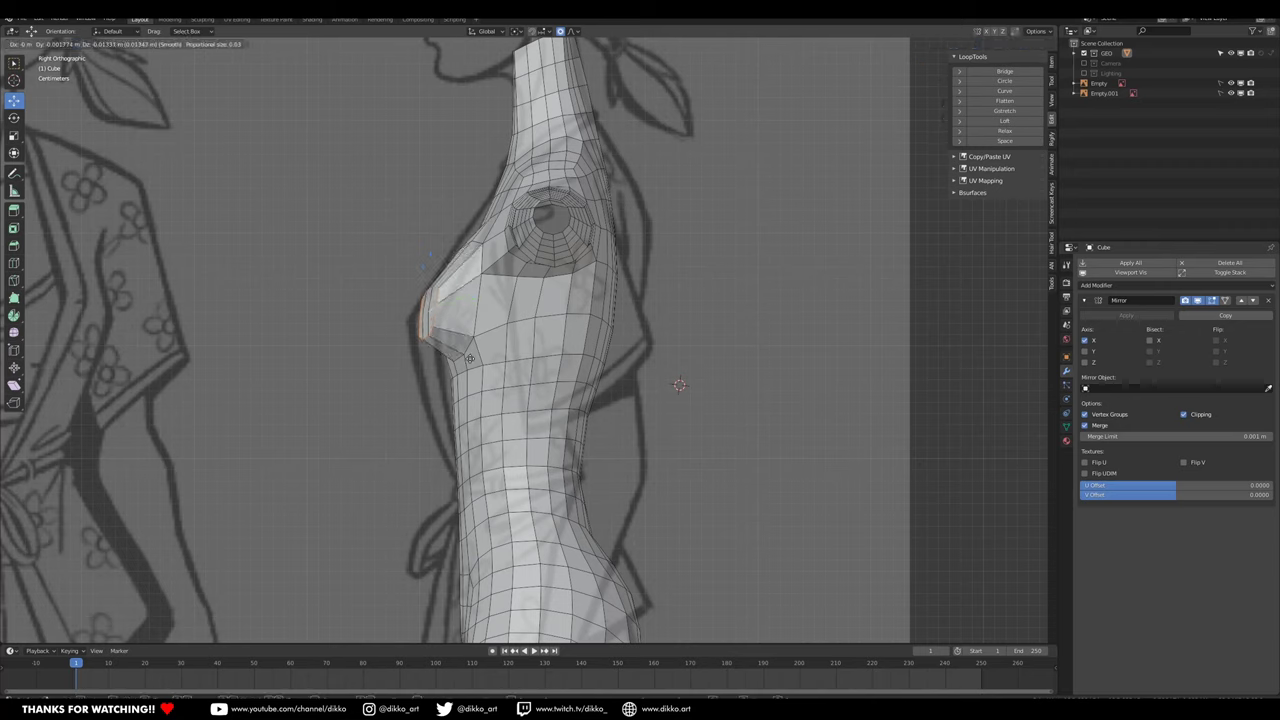
left_click(563, 350)
key("r")
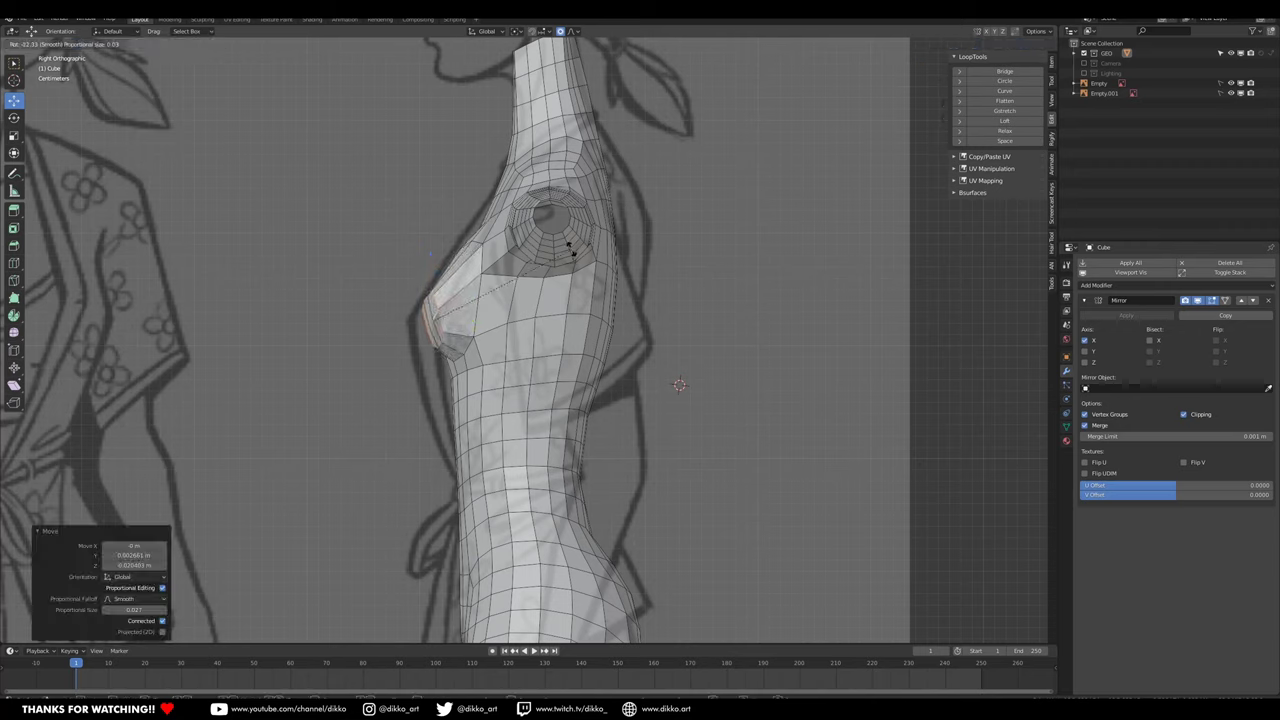
left_click(490, 300)
key("g")
left_click(466, 321)
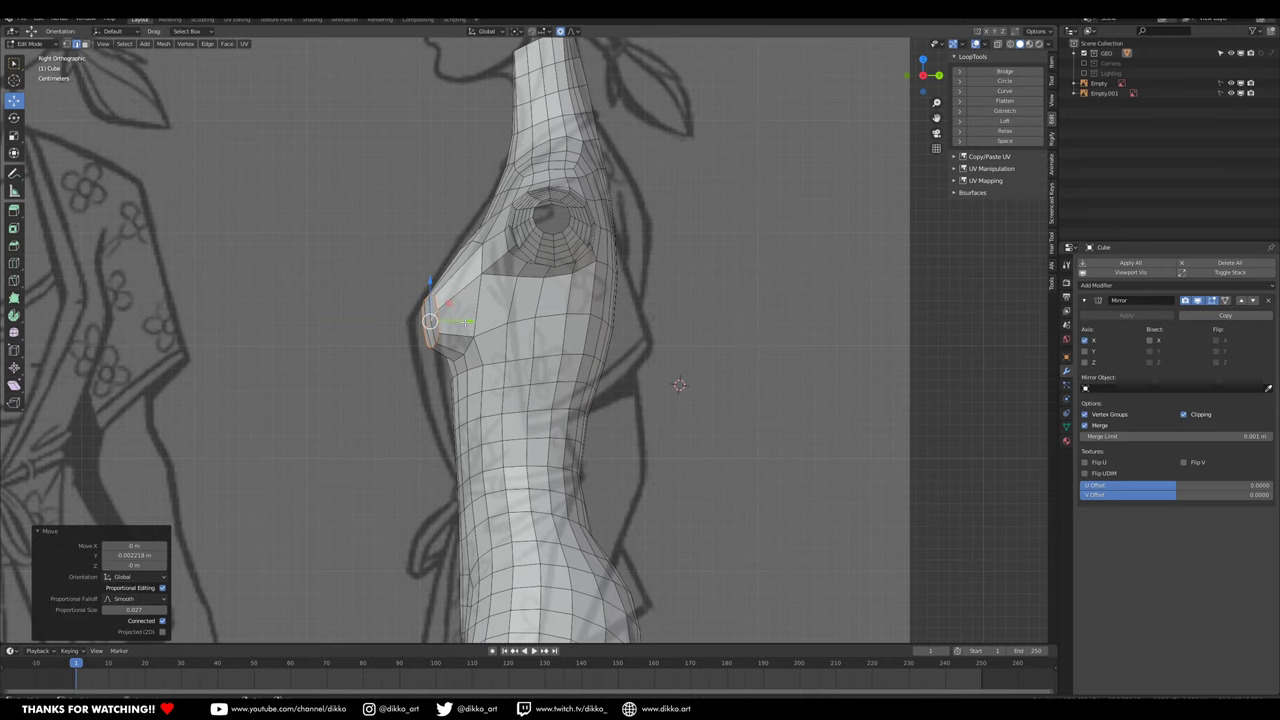
Step: Smooth the vertices of the breast tip outline with the Smooth tool
middle_click_drag(437, 292, 538, 359)
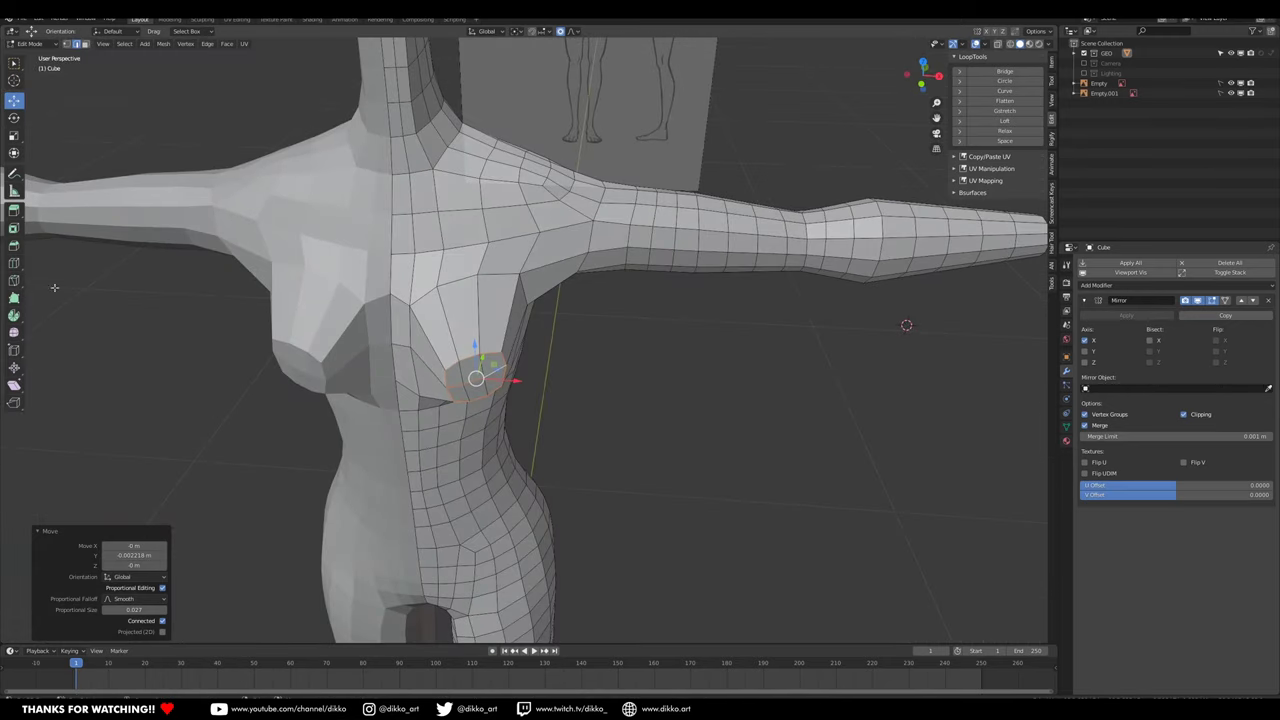
left_click(14, 334)
left_click_drag(512, 412, 652, 341)
Step: Add several evenly spaced loop cuts around the breast between its base and the tip, leaving them unslid
middle_click_drag(640, 338, 941, 342)
key("ctrl+KP_Add")
scroll(464, 347, "up", 1)
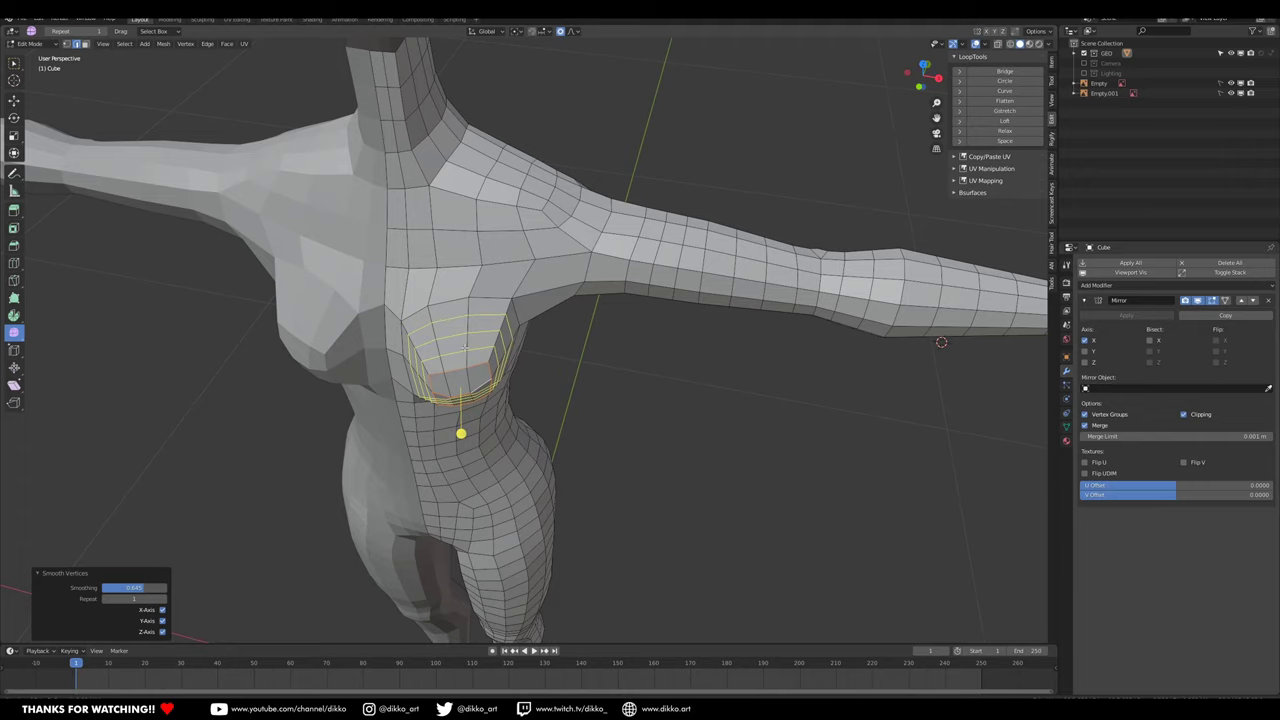
left_click(464, 347)
right_click(464, 347)
Step: Switch to Sculpt Mode and turn on the wireframe overlay for the body mesh
mouse_move(464, 347)
middle_mouse_down()
mouse_move(400, 270)
mouse_move(480, 326)
mouse_move(463, 344)
mouse_move(414, 343)
mouse_move(420, 366)
mouse_move(486, 357)
middle_mouse_up()
left_click(31, 44)
left_click(31, 78)
left_click(988, 44)
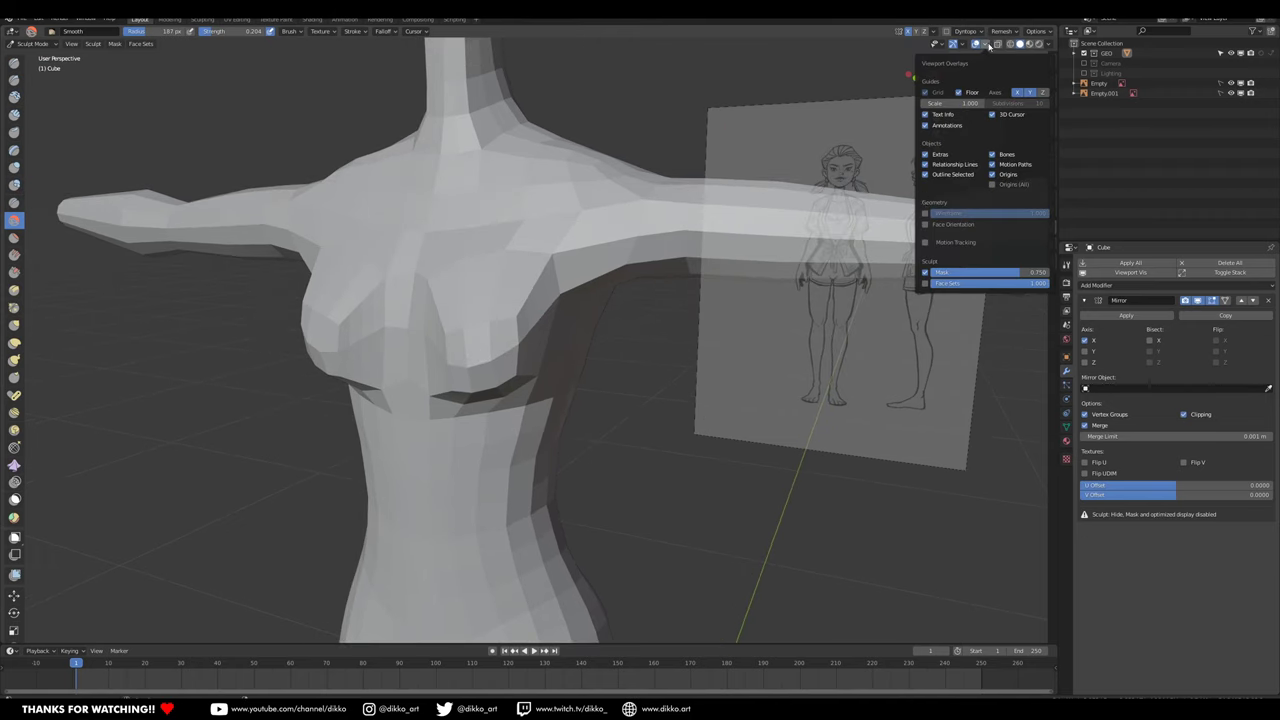
left_click(925, 213)
mouse_move(503, 314)
middle_mouse_down()
mouse_move(509, 323)
mouse_move(470, 305)
mouse_move(488, 335)
mouse_move(508, 312)
mouse_move(502, 331)
middle_mouse_up()
scroll(508, 314, "up", 1)
Step: Select the flat faces at the breast tip in Edit Mode and merge them at their center
key("Tab")
left_click(78, 45)
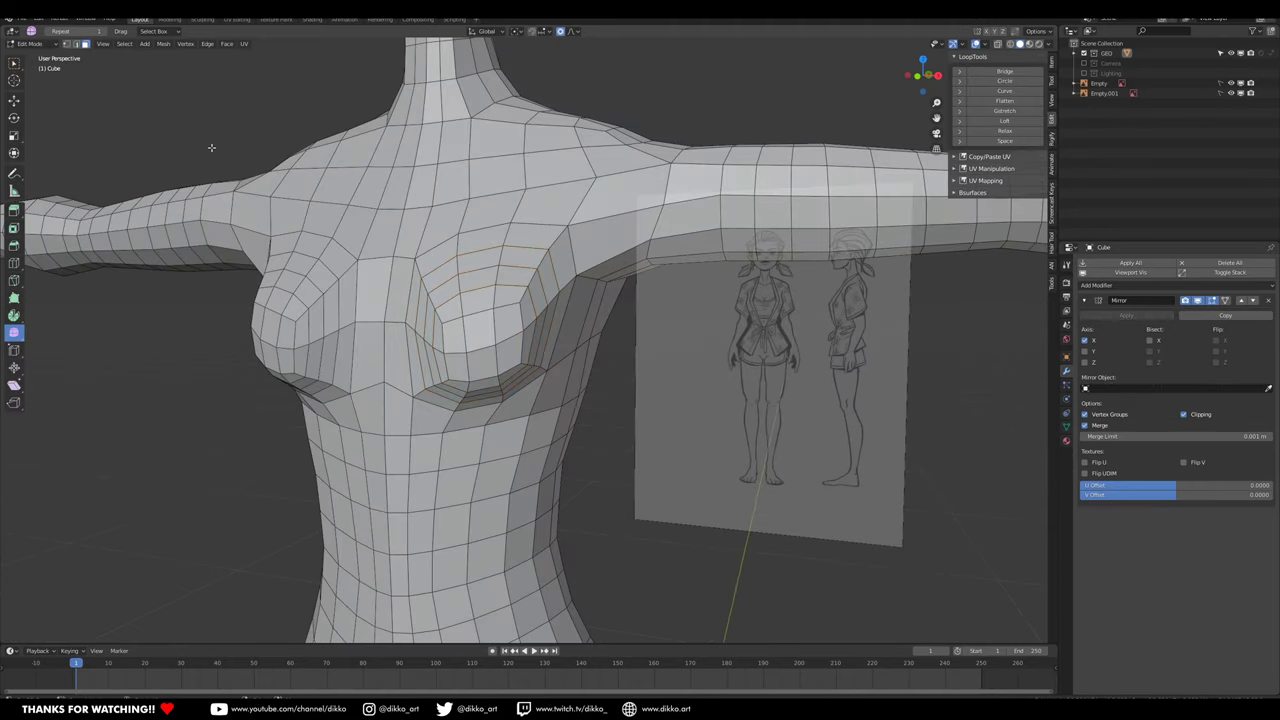
left_click(452, 336)
left_click(475, 372, "shift")
left_click(479, 332, "shift")
left_click(507, 322, "shift")
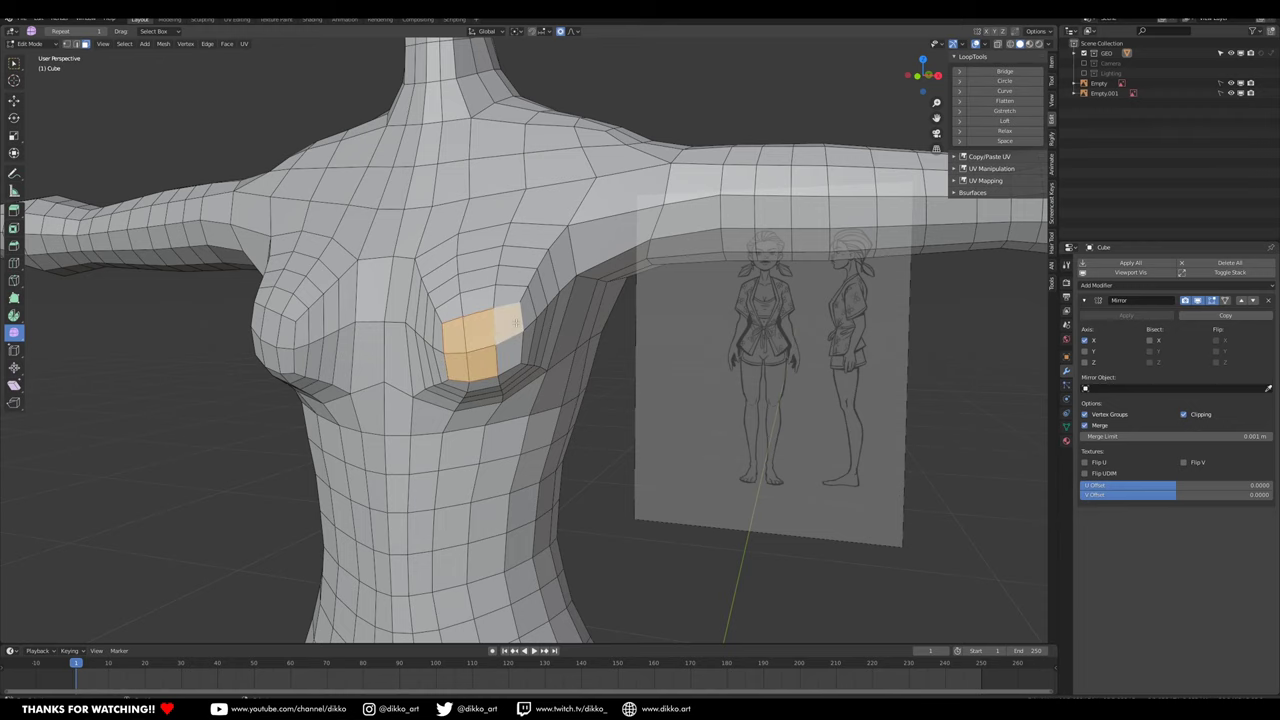
left_click(506, 348, "shift")
key("m")
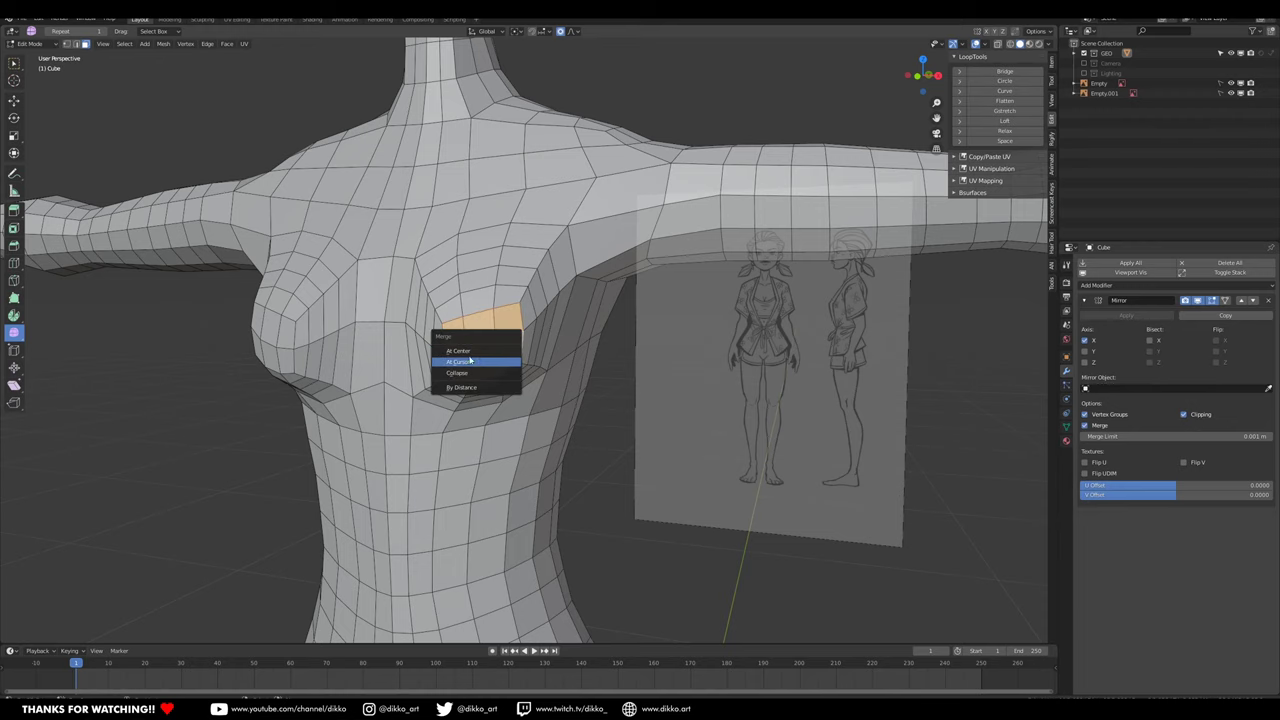
left_click(465, 355)
Step: Pull the merged tip vertex forward by about 0.015 m and add a loop cut around it
middle_click_drag(465, 358, 341, 378)
left_click(453, 390)
key("g")
left_click(456, 386)
left_click(13, 101)
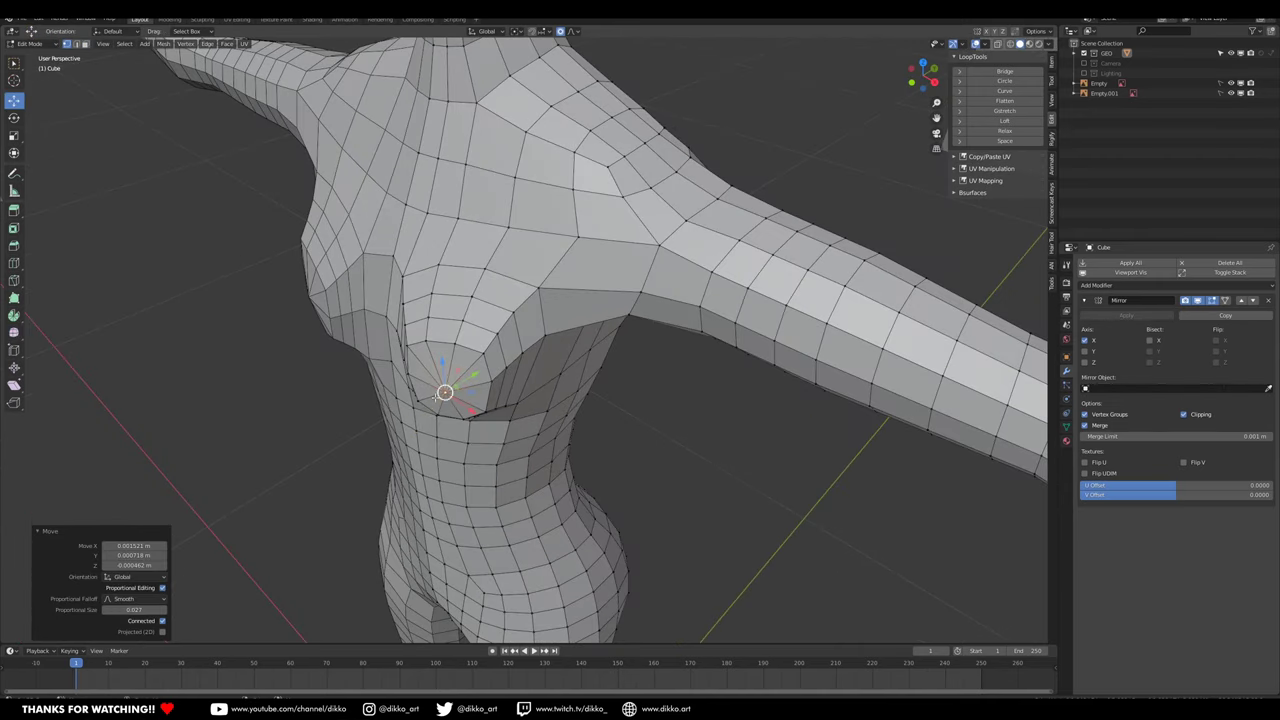
left_click_drag(477, 374, 465, 408)
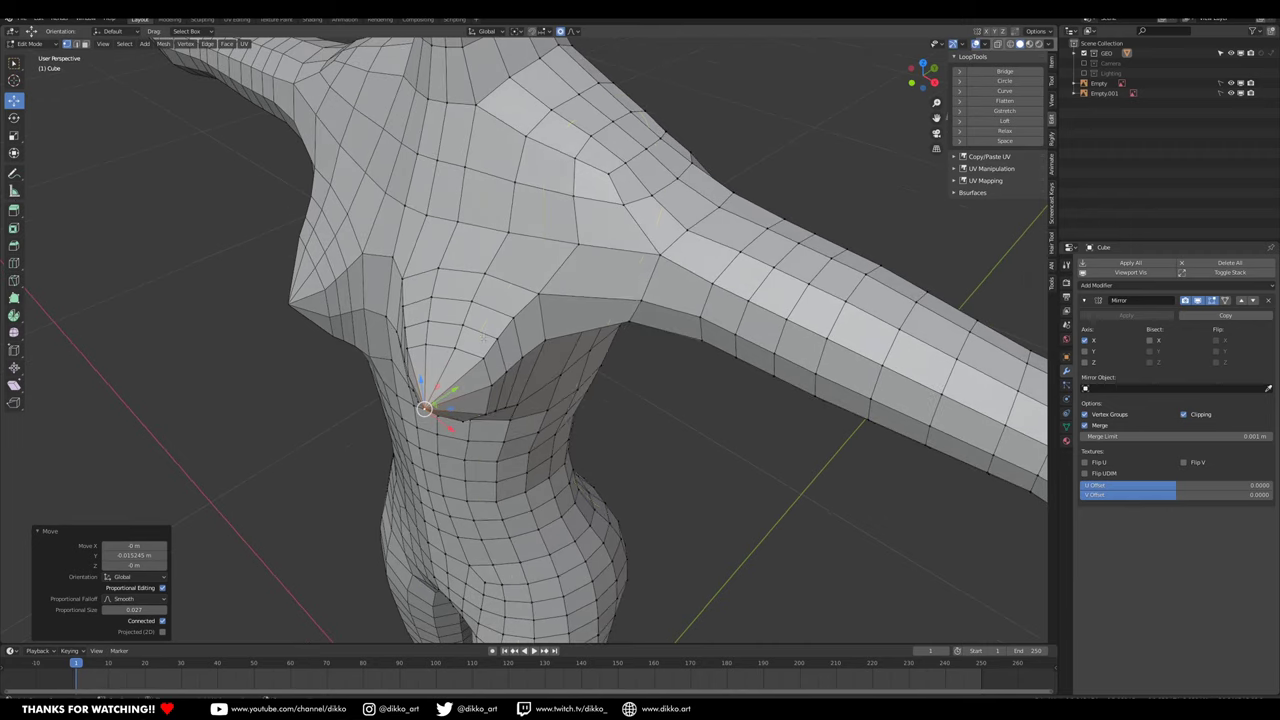
key("ctrl+r")
left_click(438, 357)
Step: Soften the pointed breast tip and the surrounding edge loops in Sculpt Mode with the Smooth brush
left_click(38, 44)
left_click(40, 77)
mouse_move(97, 308)
middle_mouse_down()
mouse_move(122, 292)
mouse_move(97, 275)
middle_mouse_up()
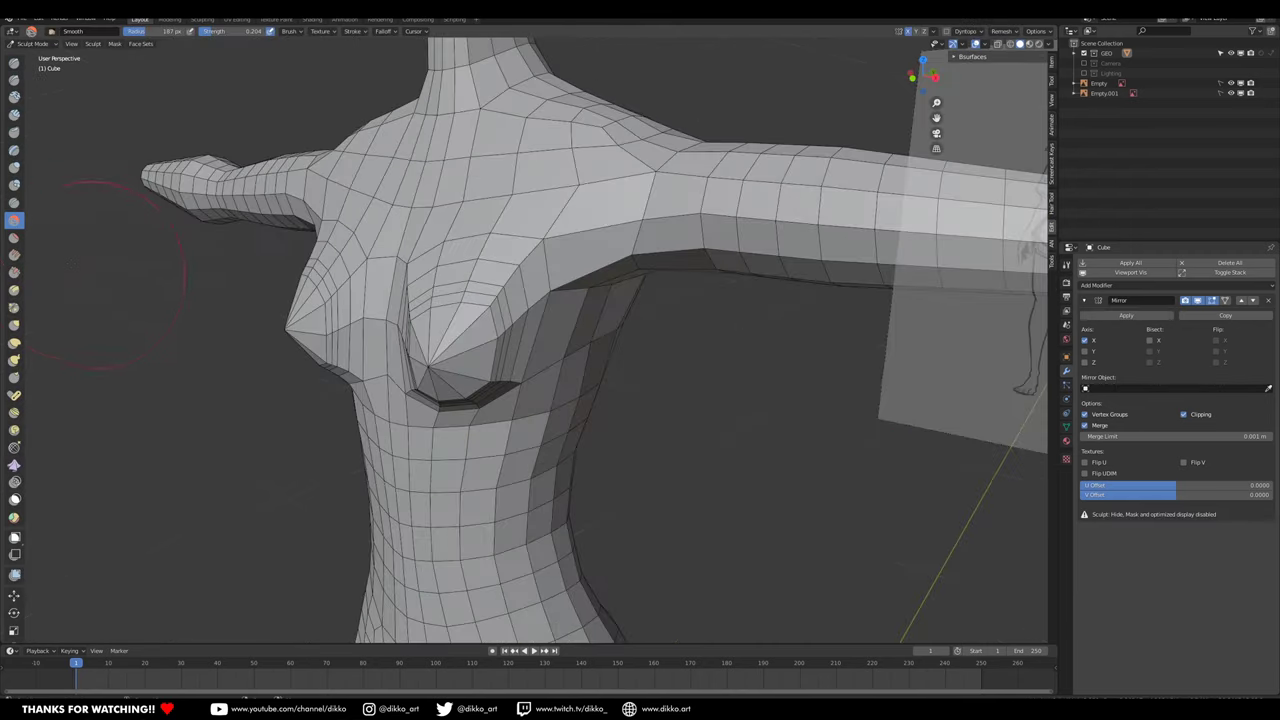
mouse_move(472, 350)
left_mouse_down()
mouse_move(483, 328)
mouse_move(404, 394)
mouse_move(436, 378)
mouse_move(440, 352)
left_mouse_up()
middle_click_drag(436, 326, 529, 366)
left_click_drag(529, 366, 525, 371)
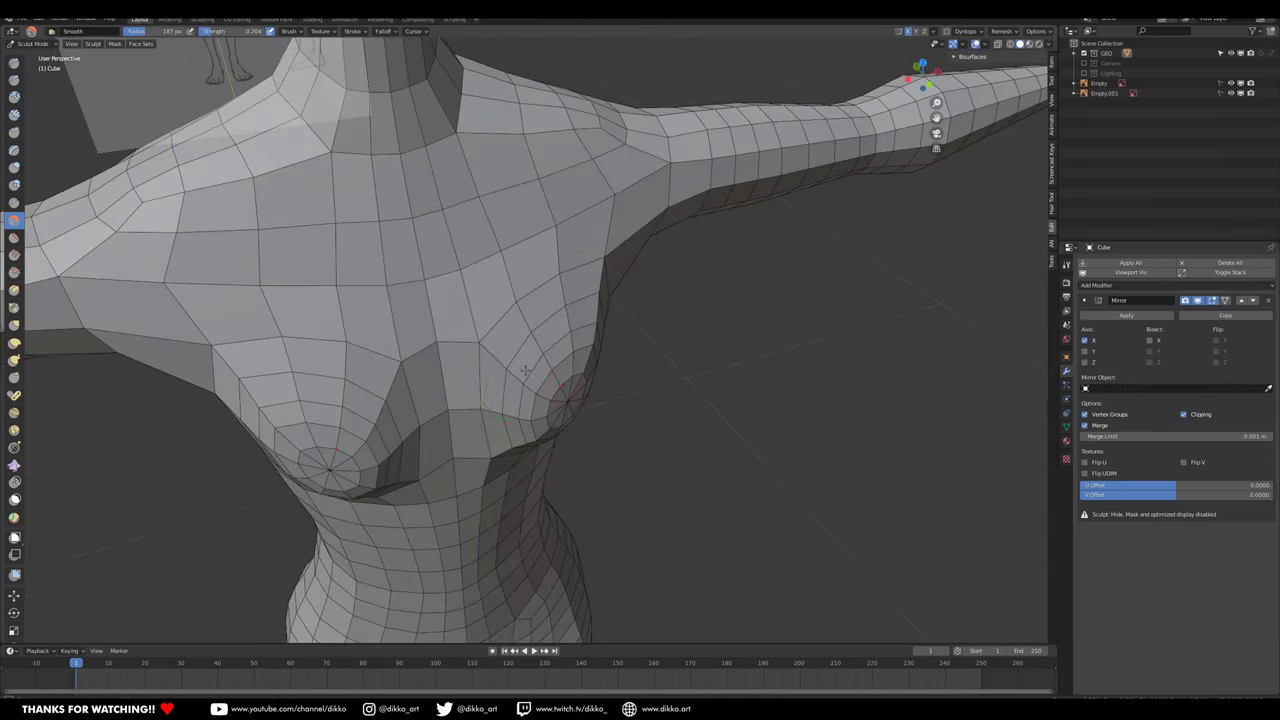
middle_click_drag(525, 371, 571, 386)
Step: Add volume to the breast with the Inflate/Deflate brush, working from several angles
left_click(14, 167)
mouse_move(420, 360)
middle_mouse_down()
mouse_move(480, 320)
mouse_move(443, 309)
mouse_move(480, 271)
mouse_move(482, 340)
mouse_move(534, 320)
mouse_move(510, 318)
mouse_move(482, 347)
middle_mouse_up()
left_click_drag(481, 348, 505, 360)
middle_click_drag(505, 320, 510, 385)
left_click_drag(530, 365, 480, 320)
mouse_move(480, 320)
middle_mouse_down()
mouse_move(365, 260)
mouse_move(415, 298)
middle_mouse_up()
Step: Smooth the breast profile and its underside with the Smooth brush, comparing the shape with the side-view reference
key("KP_1")
key("KP_3")
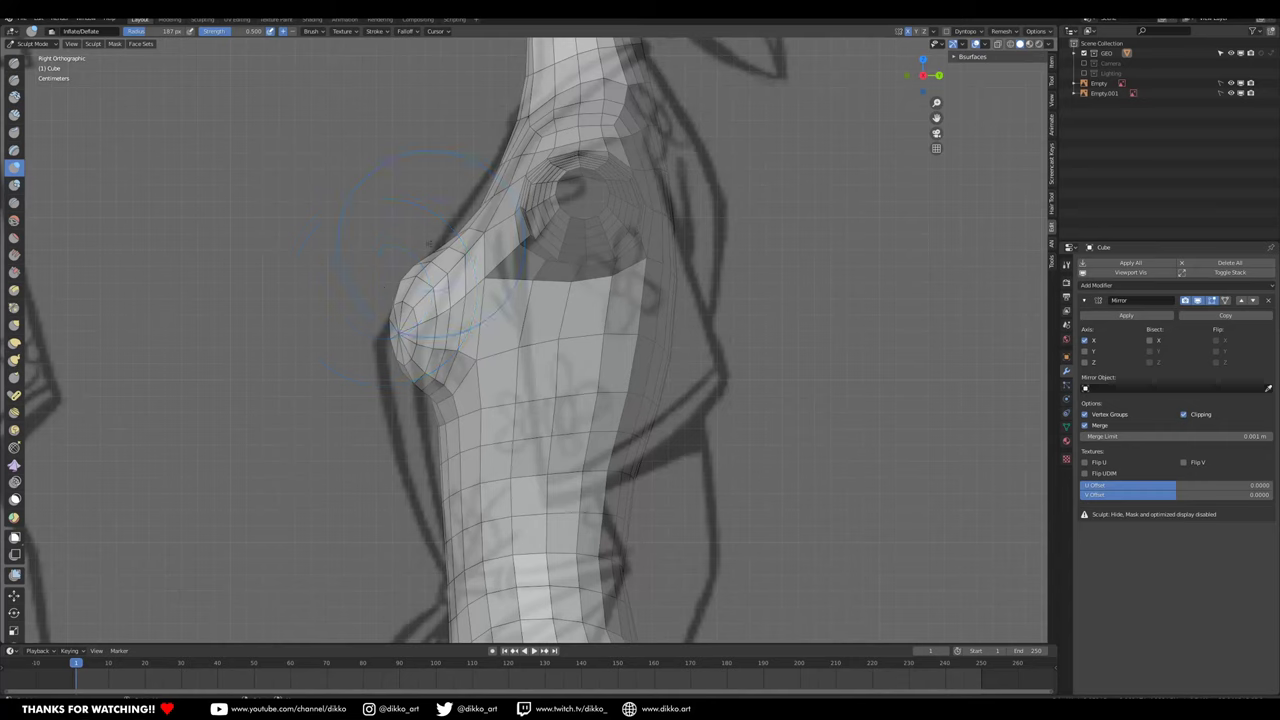
left_click(14, 219)
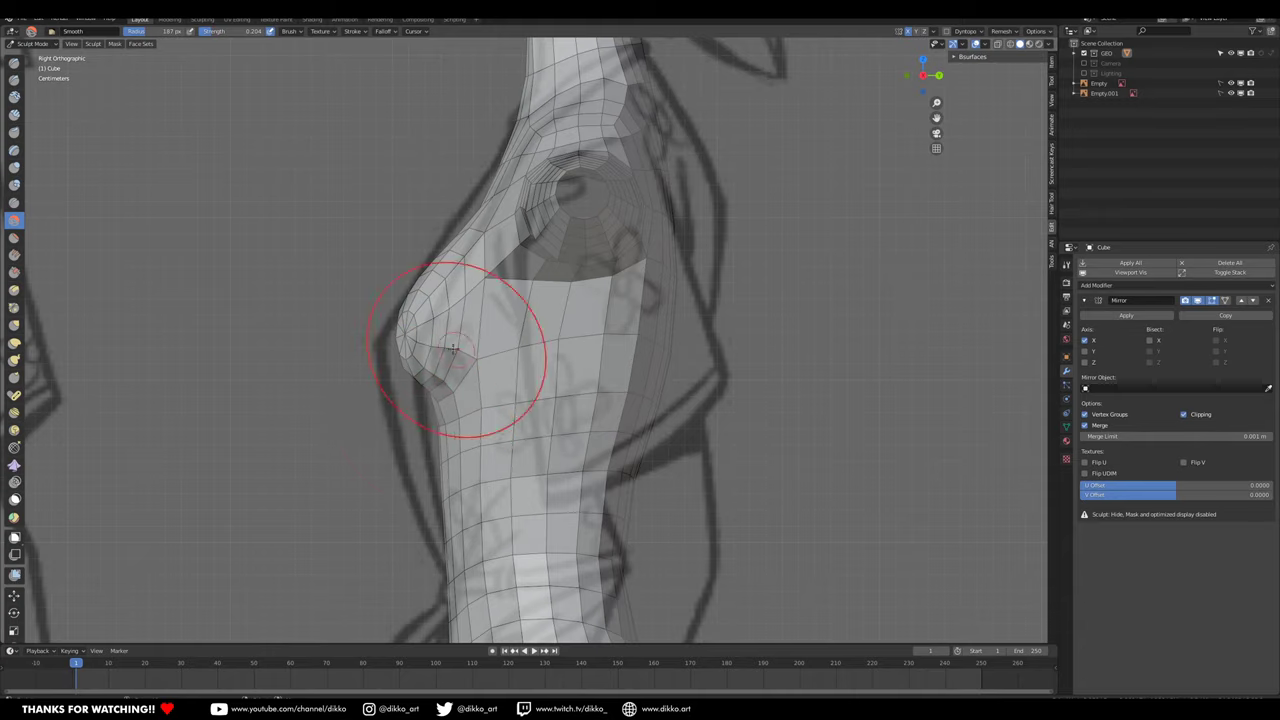
mouse_move(410, 302)
middle_mouse_down()
mouse_move(567, 245)
mouse_move(500, 320)
middle_mouse_up()
mouse_move(580, 360)
middle_mouse_down()
mouse_move(405, 325)
mouse_move(537, 357)
mouse_move(520, 340)
mouse_move(500, 357)
mouse_move(502, 256)
mouse_move(529, 286)
mouse_move(429, 300)
mouse_move(486, 423)
middle_mouse_up()
mouse_move(394, 425)
middle_mouse_down()
mouse_move(457, 429)
mouse_move(486, 486)
middle_mouse_up()
key("KP_3")
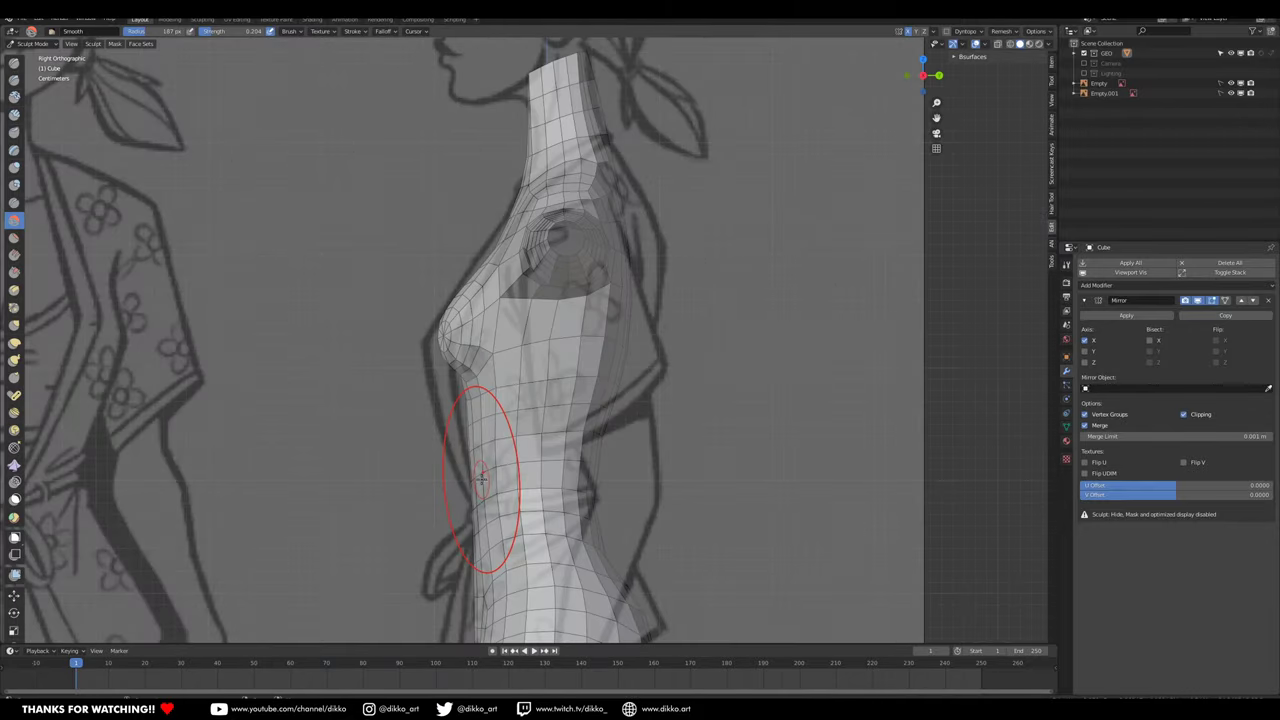
Step: Return to Object Mode and examine the whole body, then the chest and shoulder topology up close
left_click(43, 45)
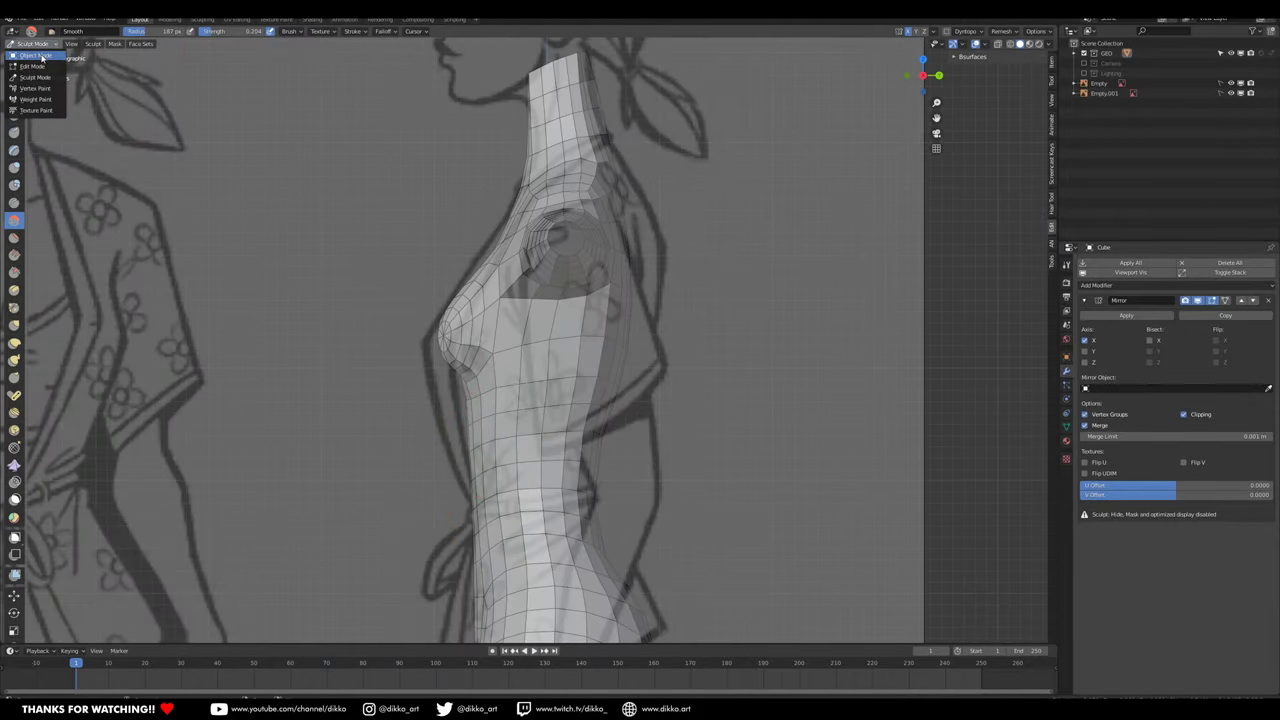
left_click(41, 57)
scroll(528, 385, "down", 4)
mouse_move(528, 385)
middle_mouse_down()
mouse_move(620, 391)
mouse_move(637, 489)
mouse_move(600, 474)
mouse_move(617, 451)
mouse_move(577, 394)
mouse_move(640, 400)
middle_mouse_up()
scroll(637, 489, "down", 3)
key("alt+Tab")
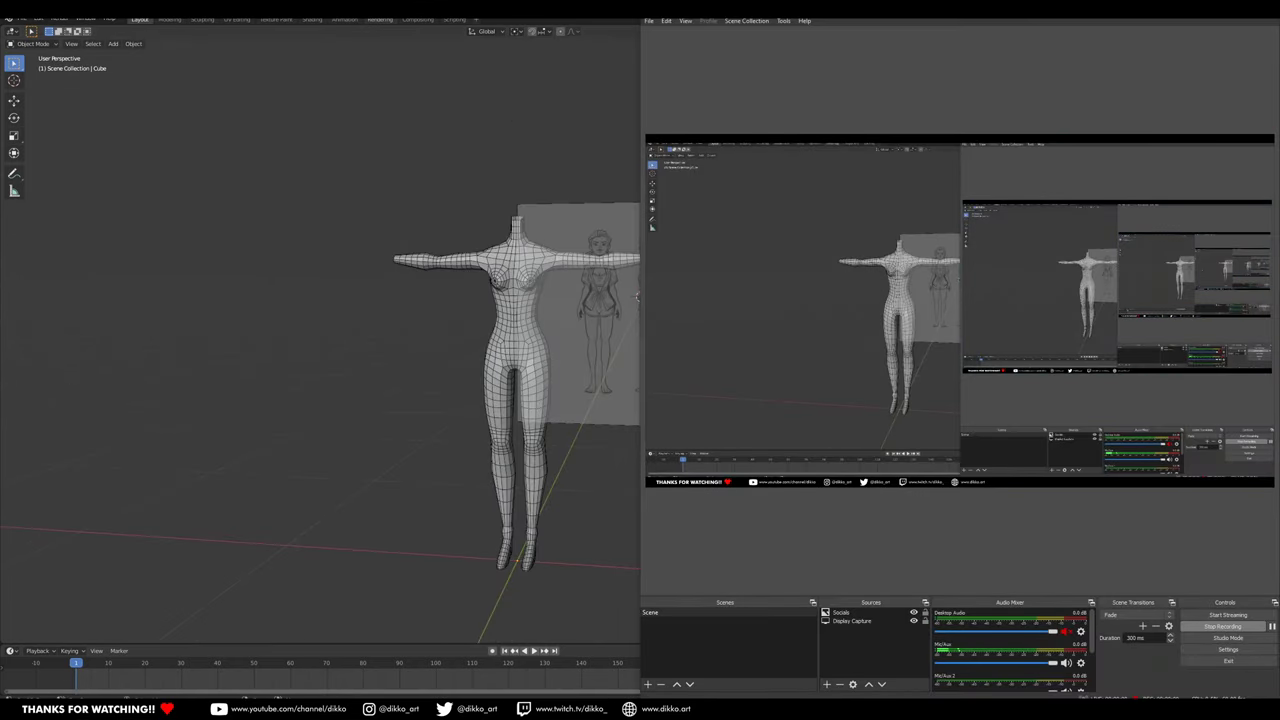
key("alt+Tab")
middle_click_drag(561, 214, 539, 309)
scroll(527, 445, "up", 2)
scroll(539, 309, "up", 4)
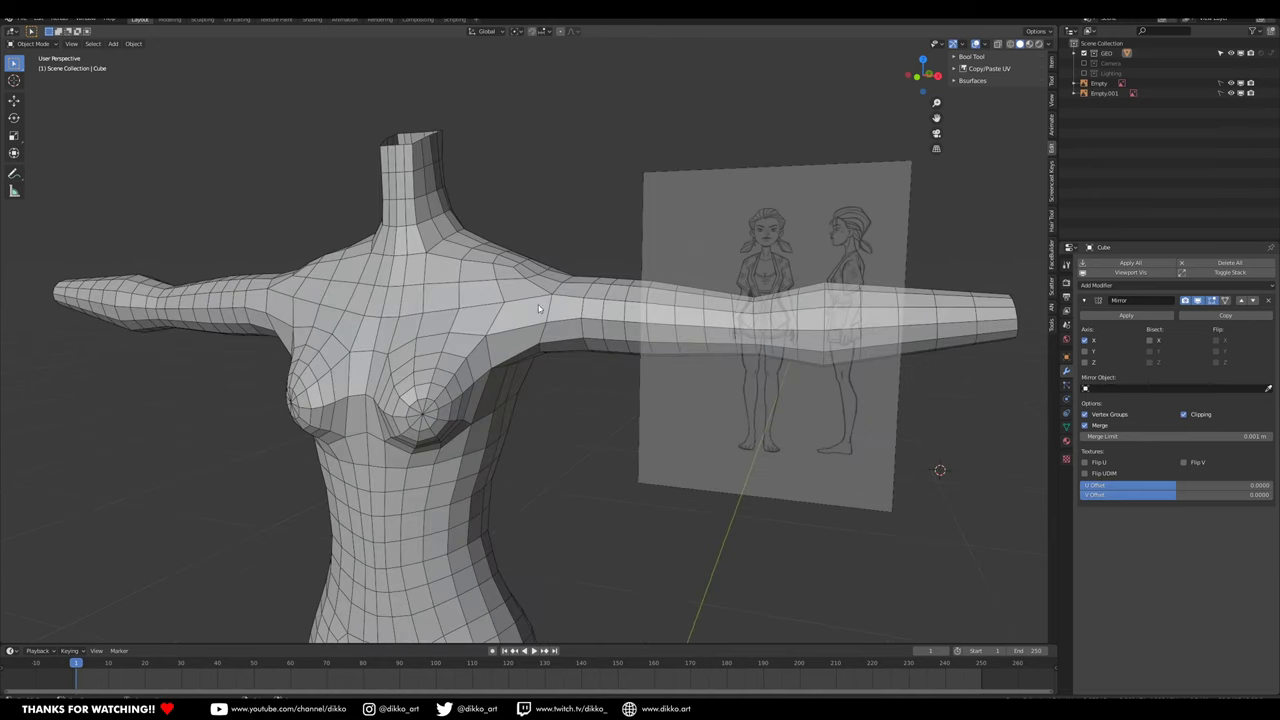
Step: Add a centred loop cut around the shoulder where the arm joins the torso in Edit Mode
key("Tab")
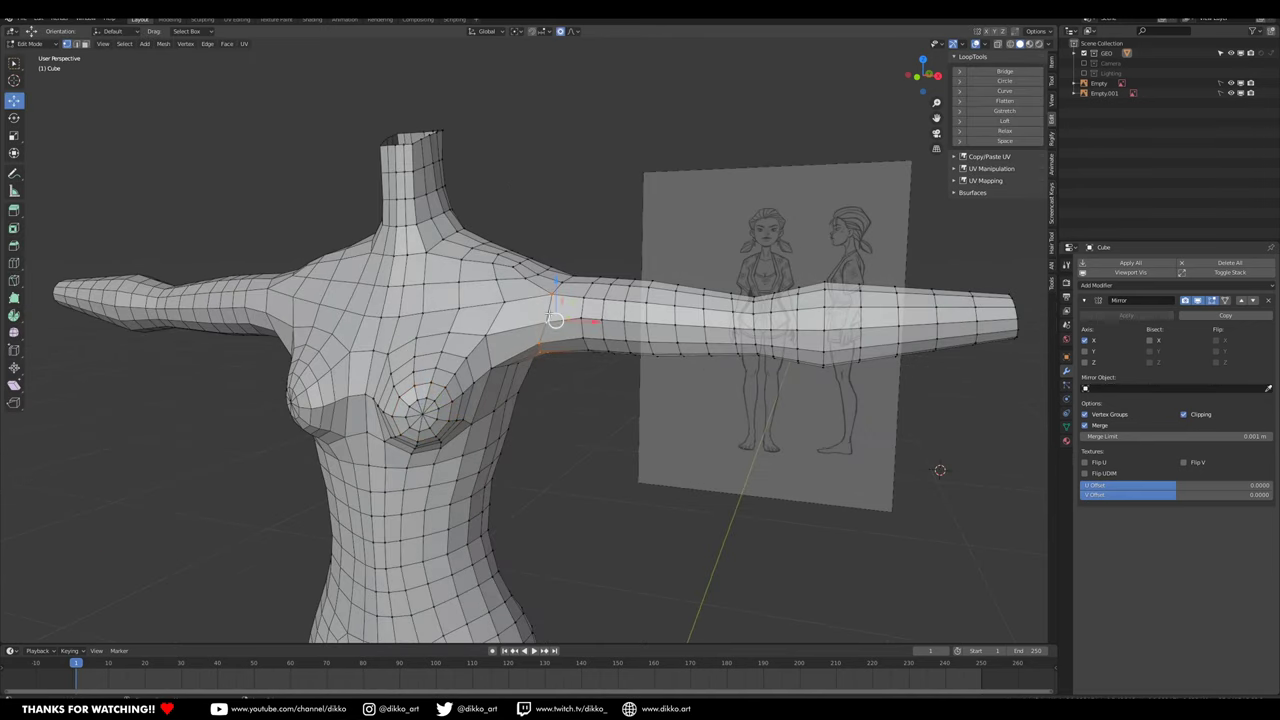
middle_click_drag(533, 288, 490, 324)
left_click_drag(491, 331, 535, 345)
left_click(14, 137)
middle_click_drag(535, 345, 516, 308)
key("ctrl+r")
left_click(515, 307)
right_click(515, 307)
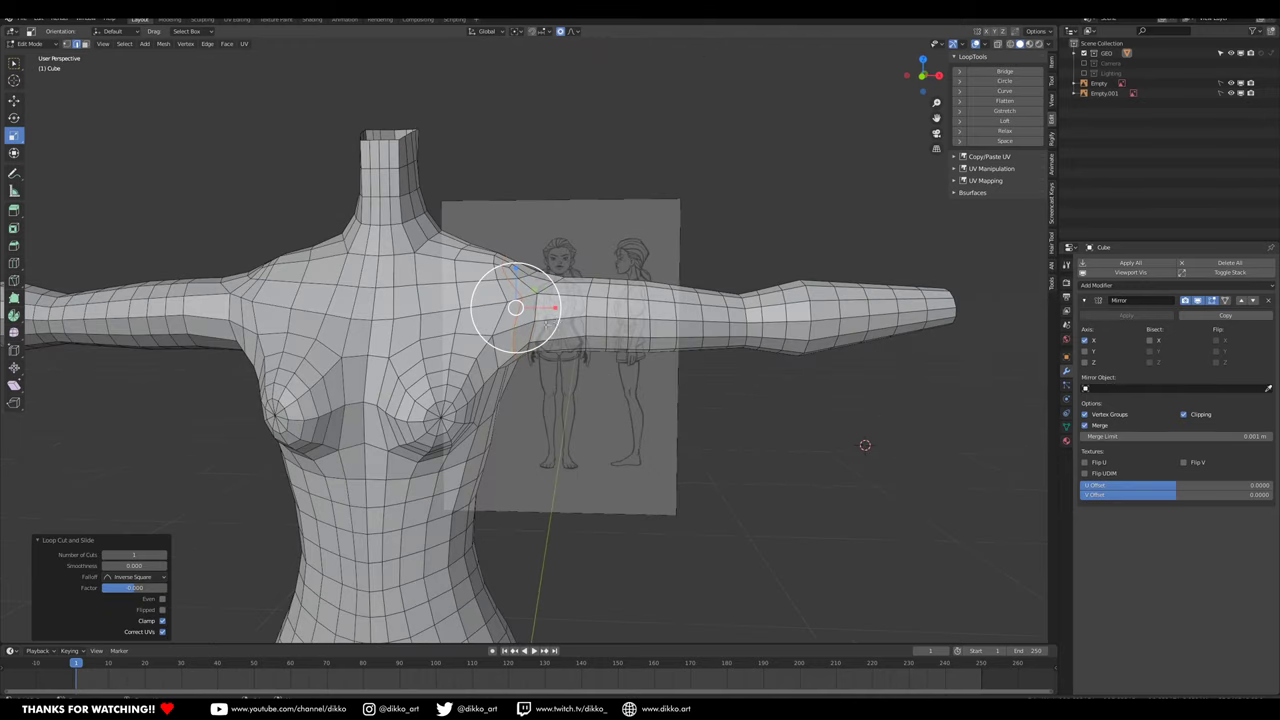
Step: Even out the shoulder and armpit topology in Sculpt Mode with the Smooth brush
left_click(30, 43)
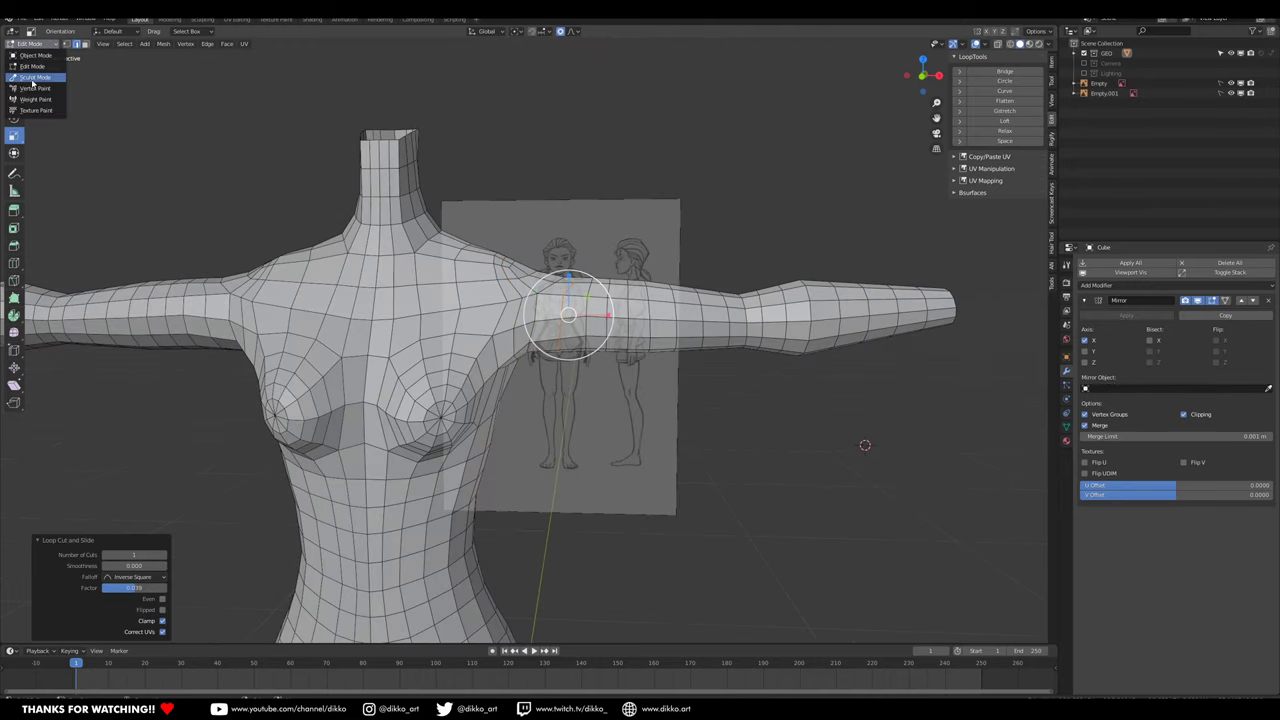
left_click(33, 83)
scroll(498, 287, "up", 2)
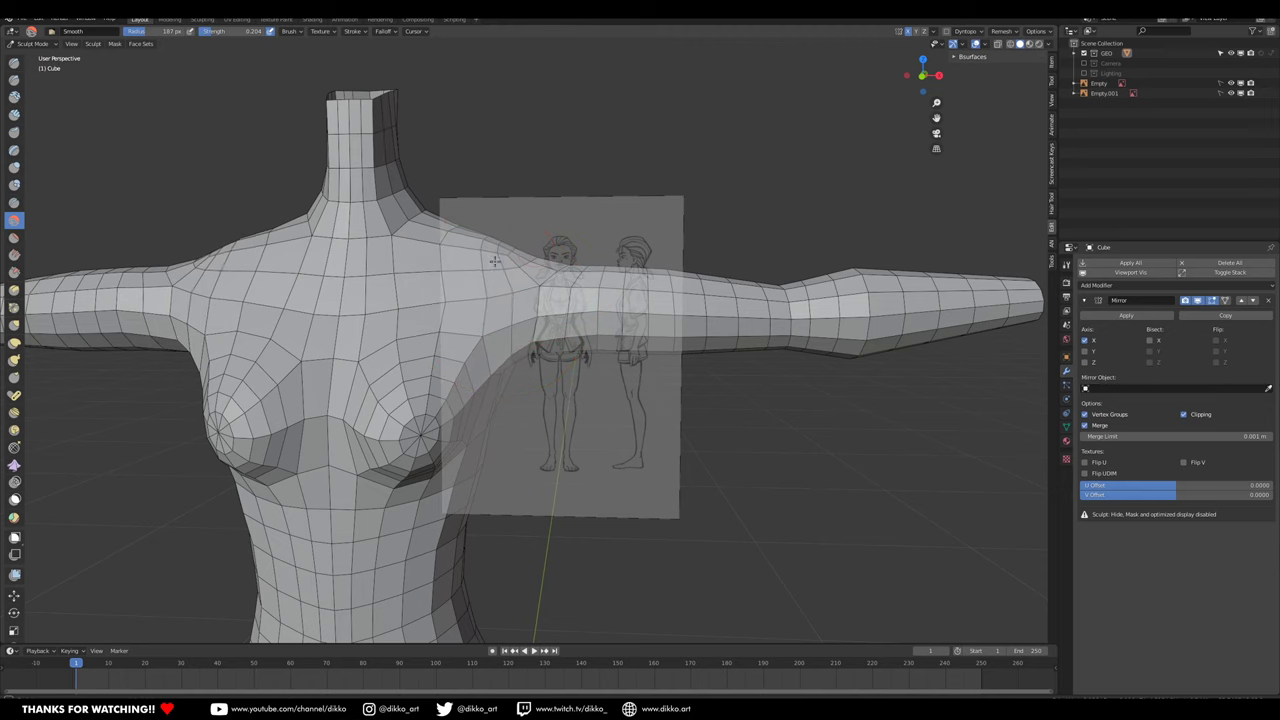
middle_click_drag(493, 271, 573, 308)
scroll(568, 308, "up", 3)
left_click_drag(587, 303, 594, 366)
middle_click_drag(560, 392, 583, 374)
left_click_drag(553, 392, 547, 422)
mouse_move(400, 378)
middle_mouse_down()
mouse_move(430, 397)
mouse_move(480, 251)
middle_mouse_up()
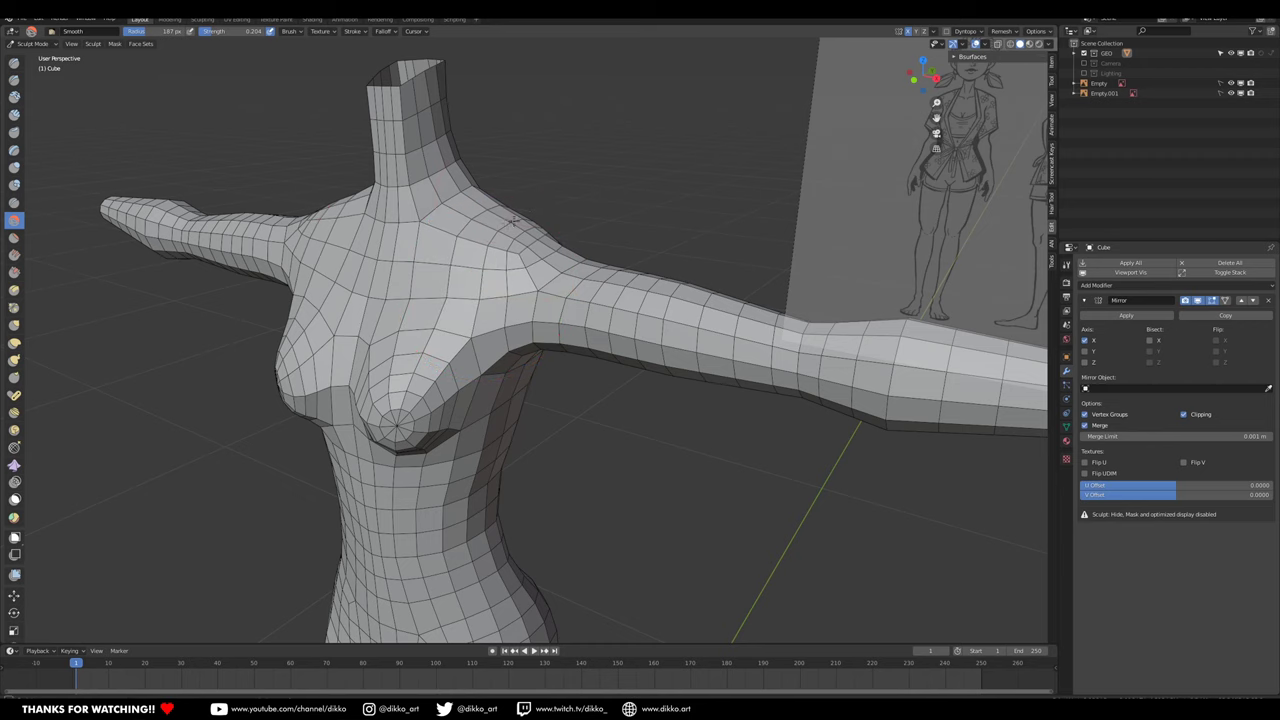
Step: Examine the finished body from the front and other angles, returning to Object Mode
middle_click_drag(648, 272, 770, 350)
scroll(700, 262, "down", 4)
scroll(680, 350, "down", 3)
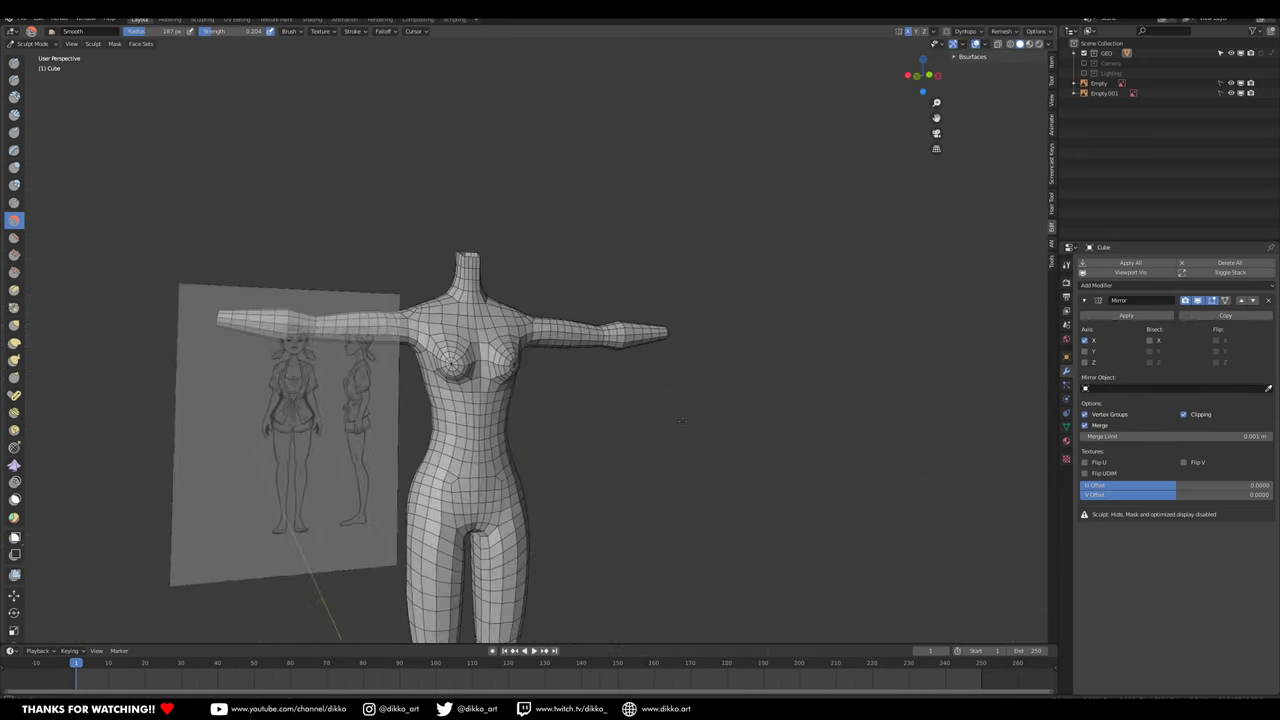
middle_click_drag(645, 350, 598, 343)
left_click(30, 43)
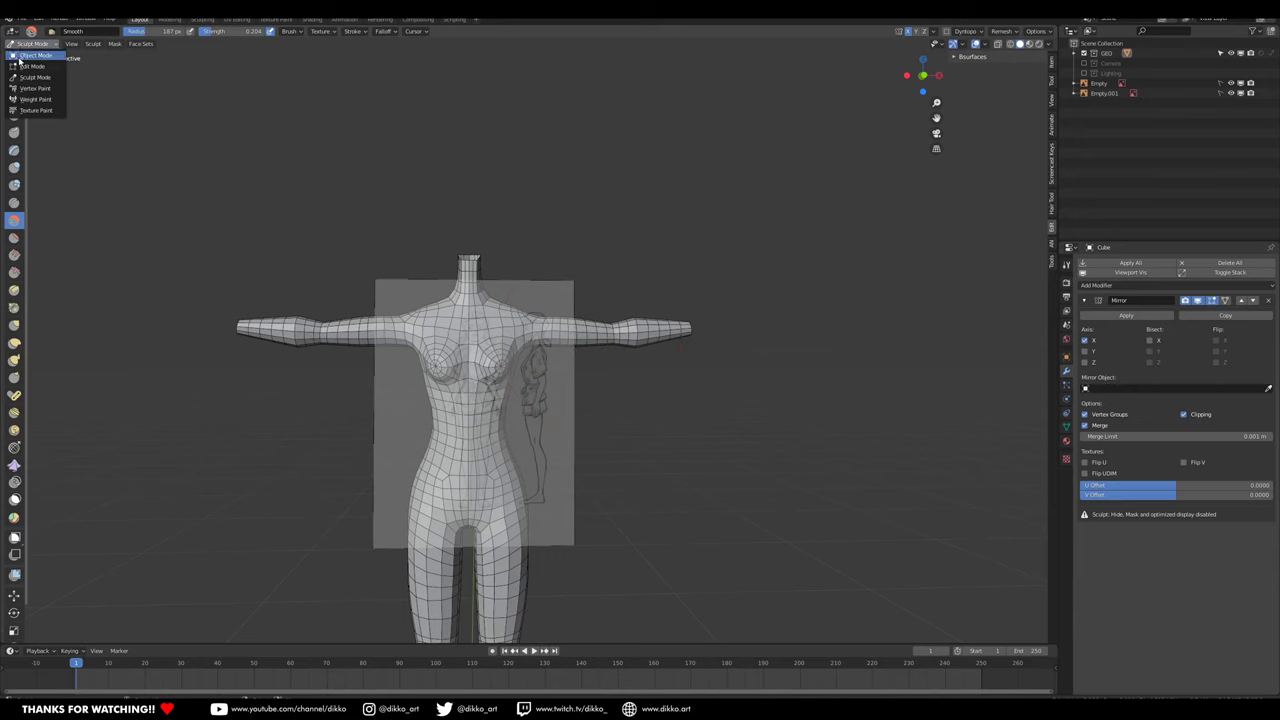
left_click(30, 52)
scroll(514, 396, "down", 4)
middle_click_drag(514, 396, 430, 444)
middle_click_drag(500, 455, 514, 395, "shift")
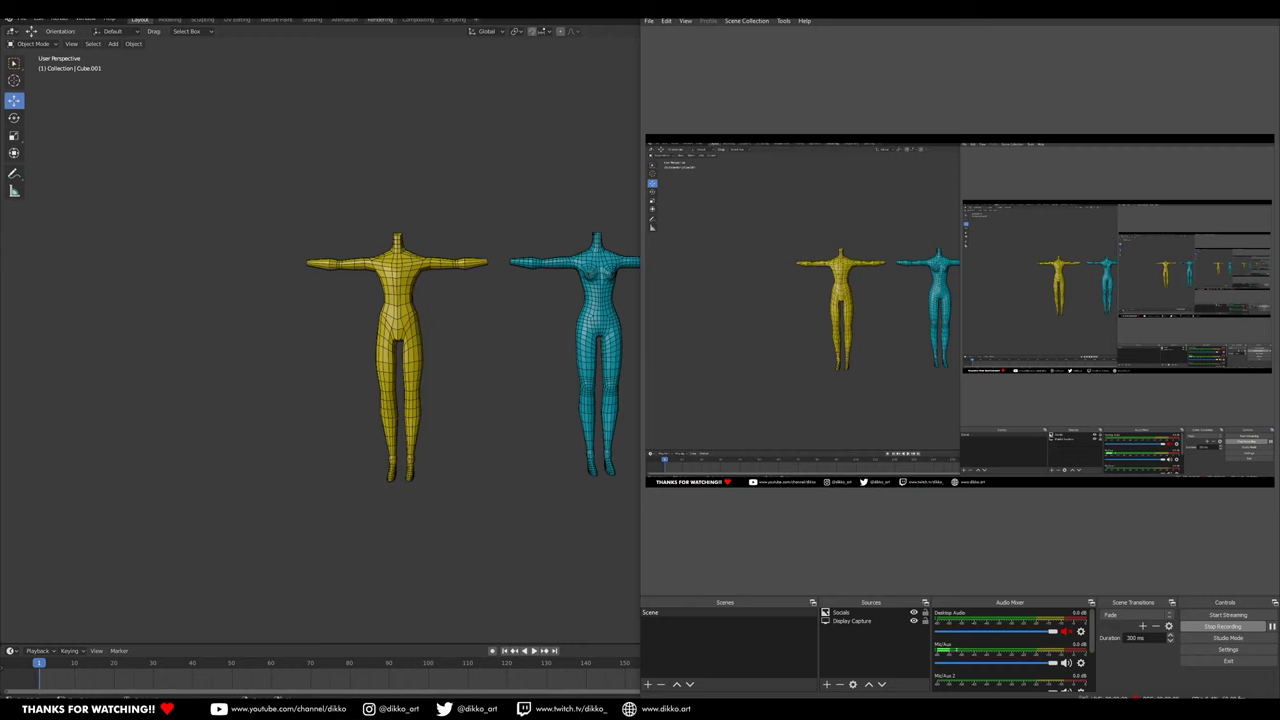
Step: Play the animation of the yellow and blue rigged bodies to compare their deformation, and stop playback
left_click(585, 347)
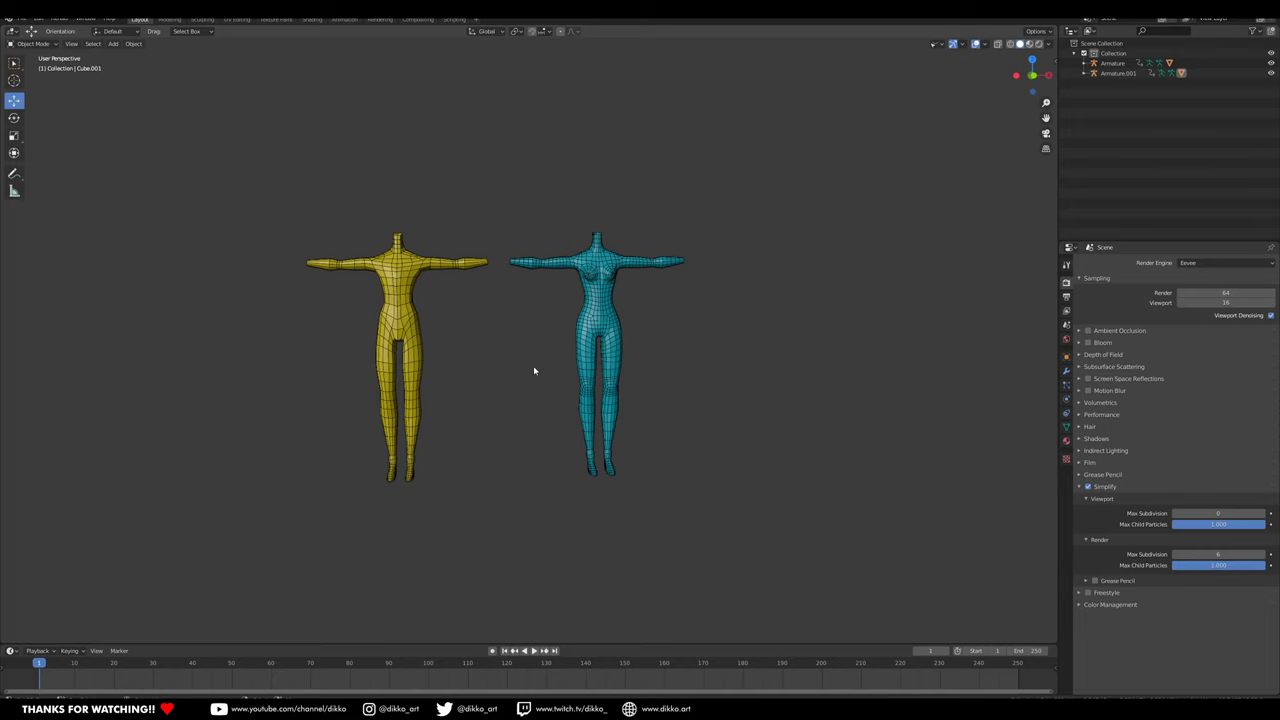
scroll(402, 362, "up", 1)
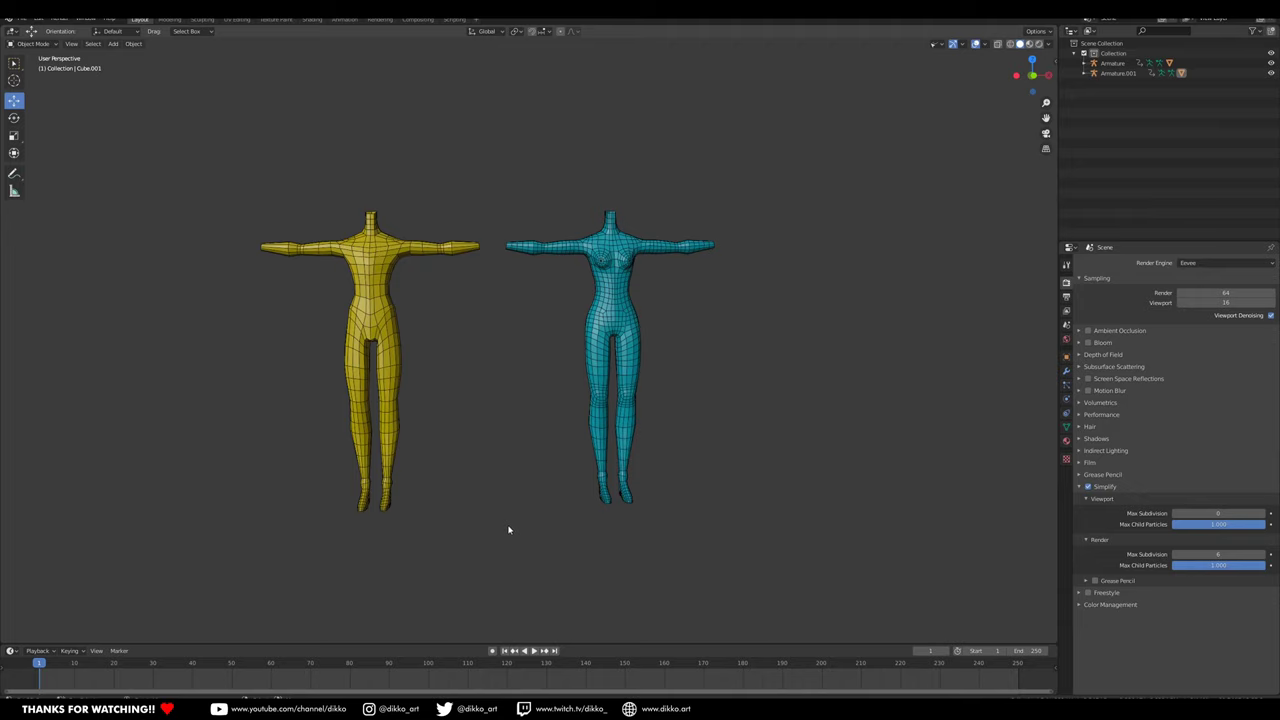
key("space")
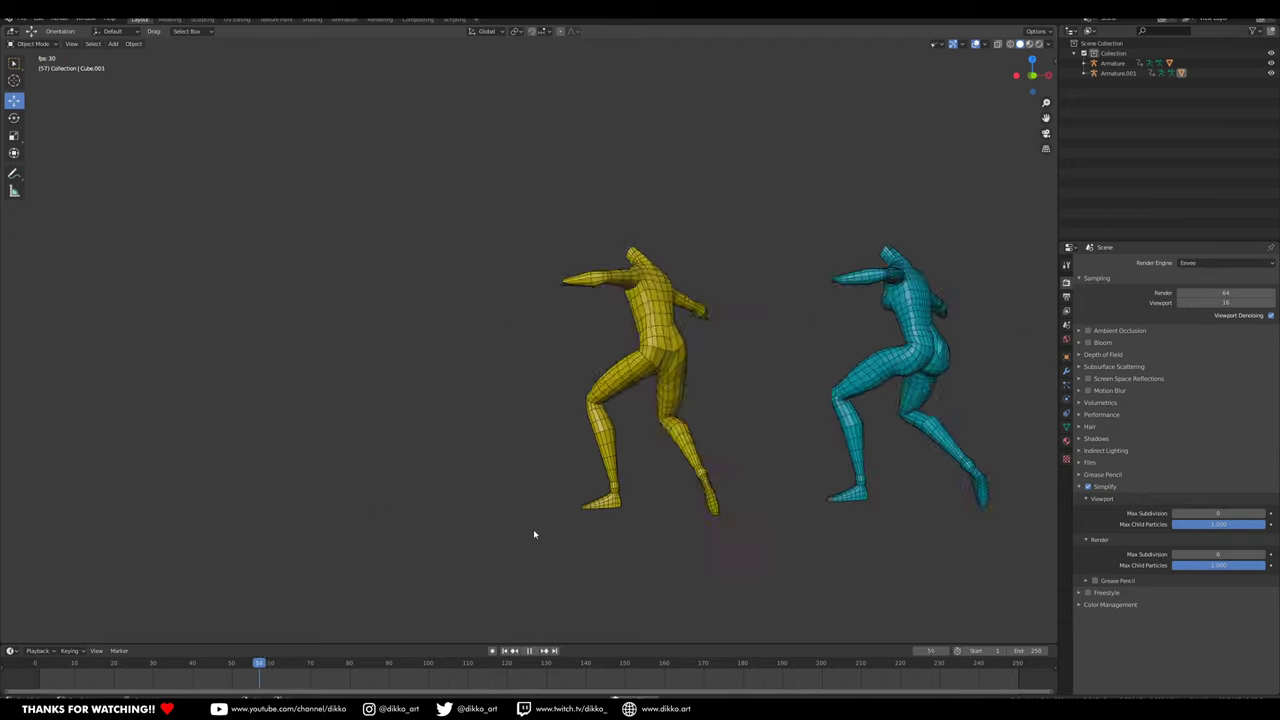
key("space")
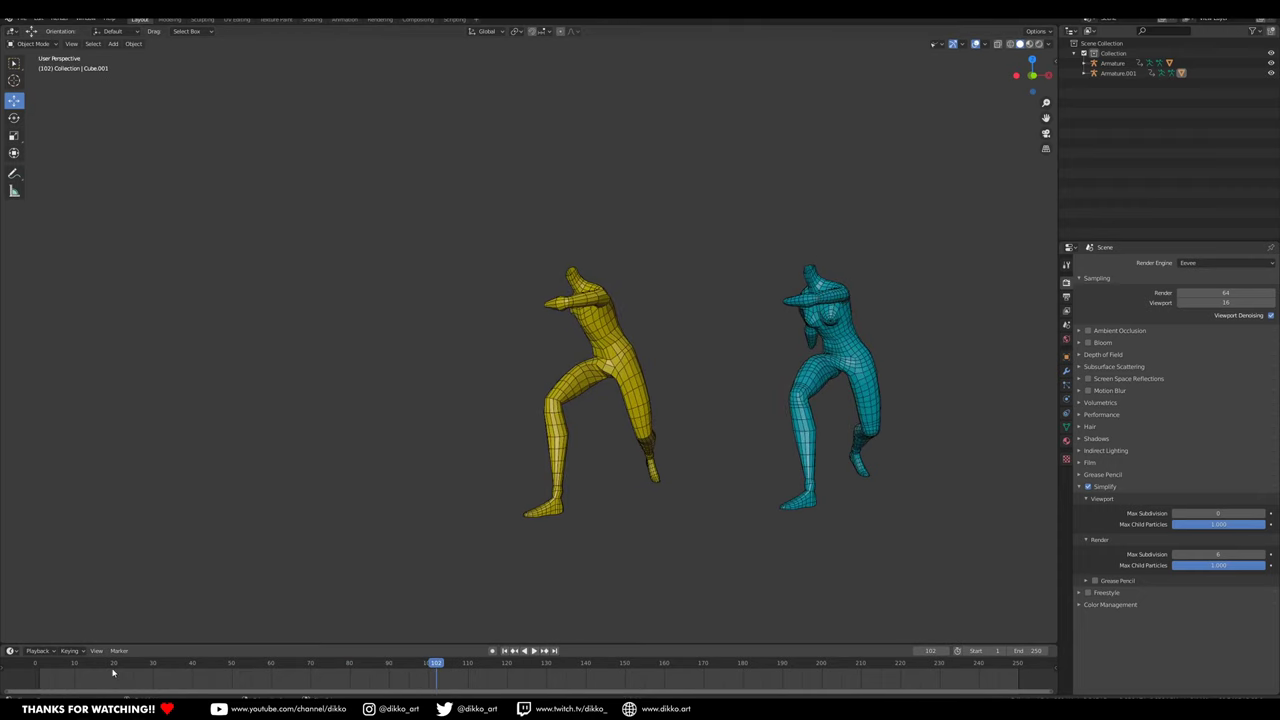
Step: Replay the animation from near its start and stop at frame 33, in the long running stride
left_click(62, 667)
key("space")
left_click_drag(73, 674, 162, 688)
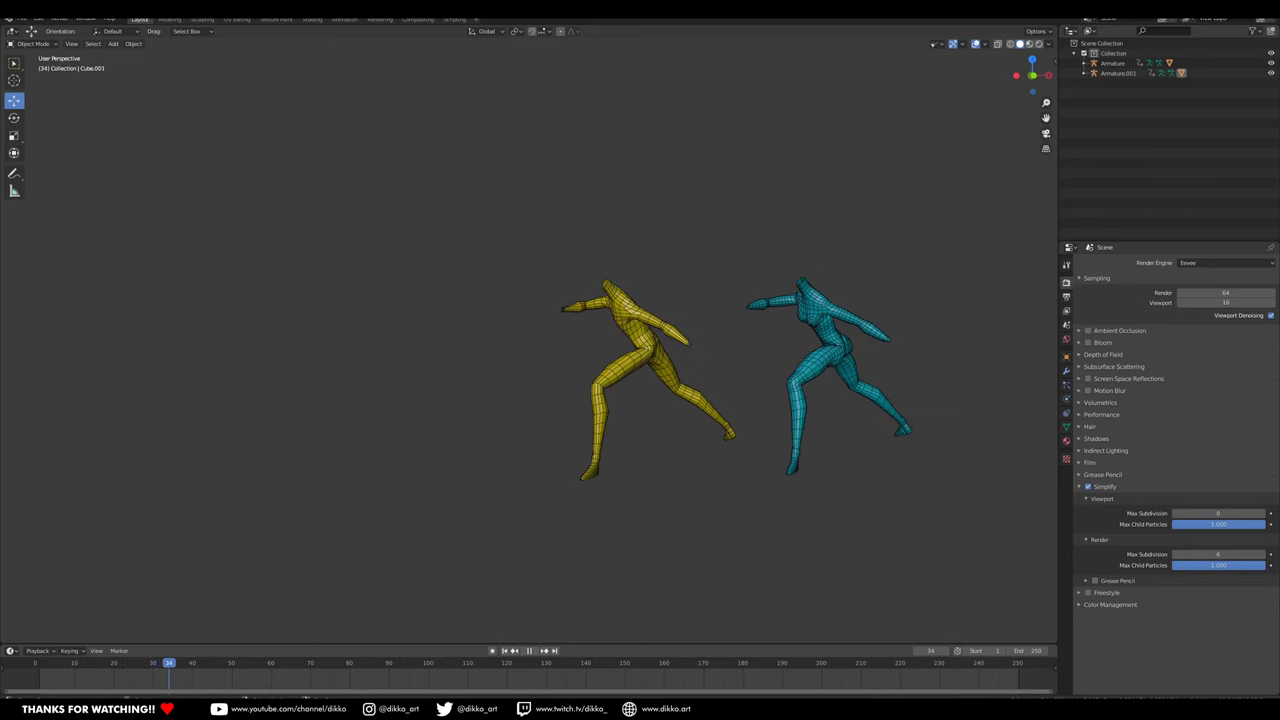
key("Escape")
Step: Examine the leg, hip and torso deformation of the yellow and blue bodies at frame 33 from several angles
middle_click_drag(711, 563, 683, 482)
scroll(808, 470, "up", 1)
middle_click_drag(834, 432, 730, 424, "shift")
scroll(738, 435, "up", 1)
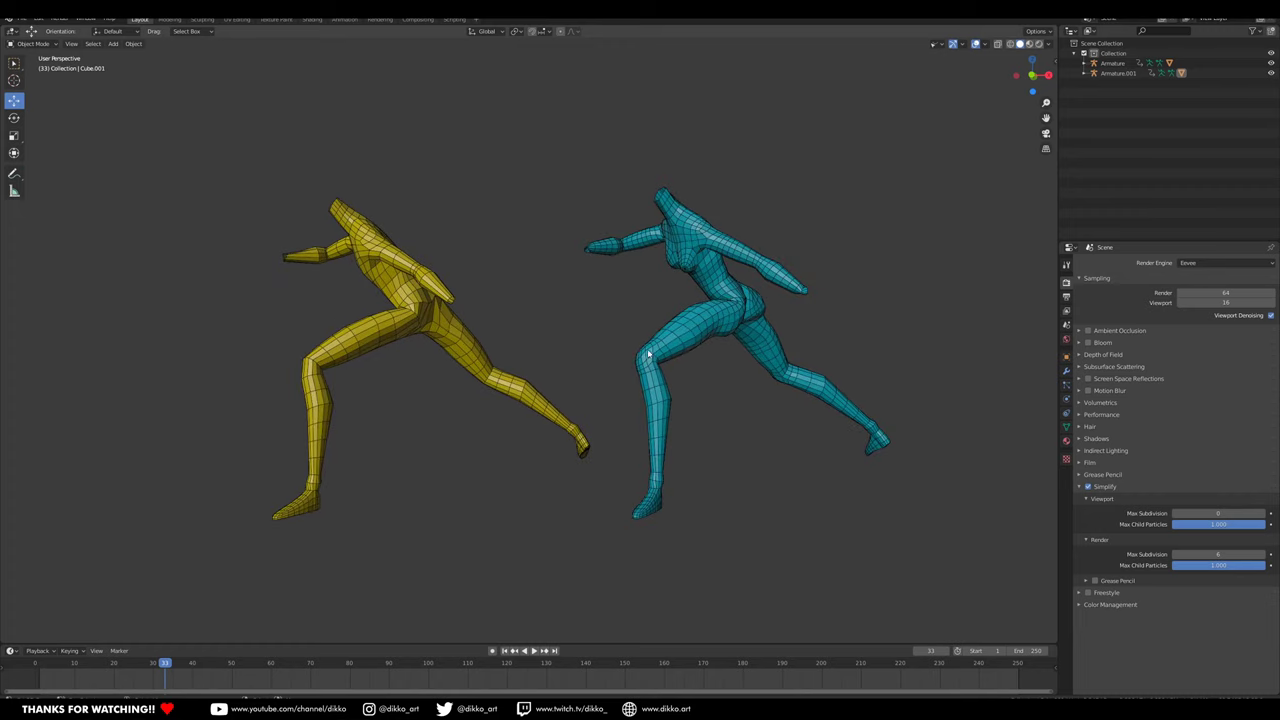
middle_click_drag(741, 317, 593, 446)
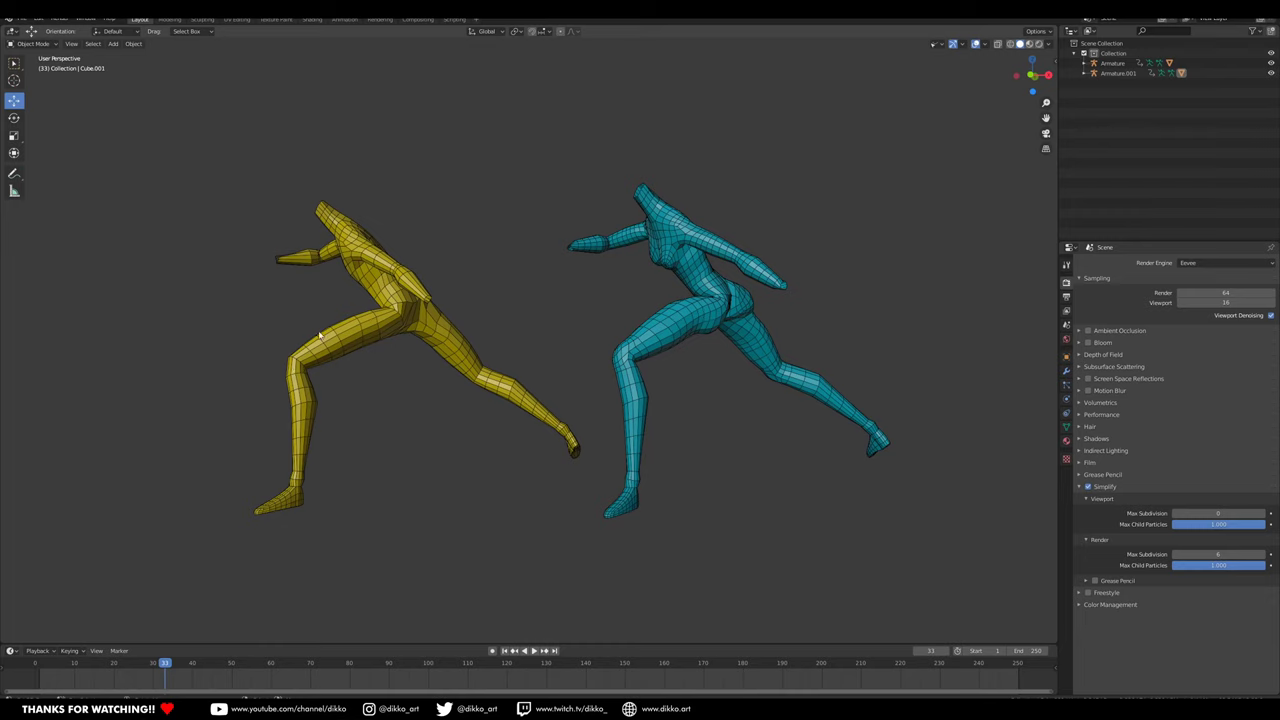
middle_click_drag(605, 351, 606, 357)
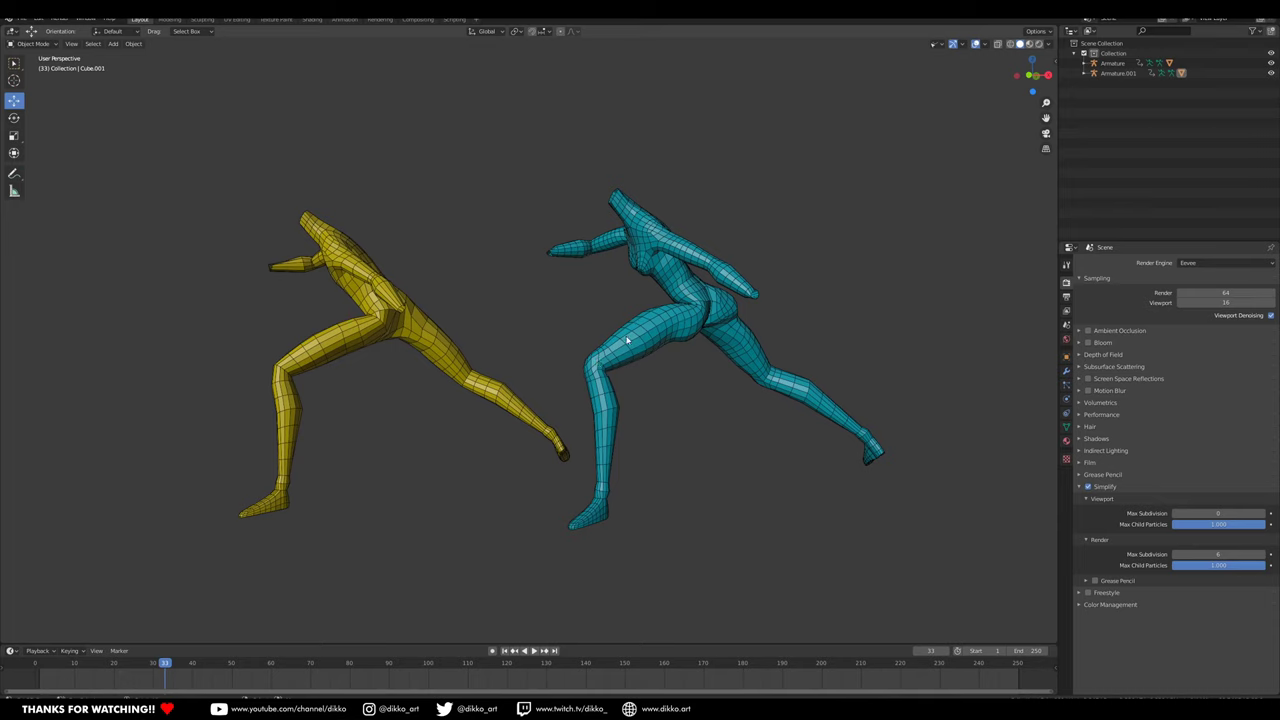
middle_click_drag(651, 271, 674, 403)
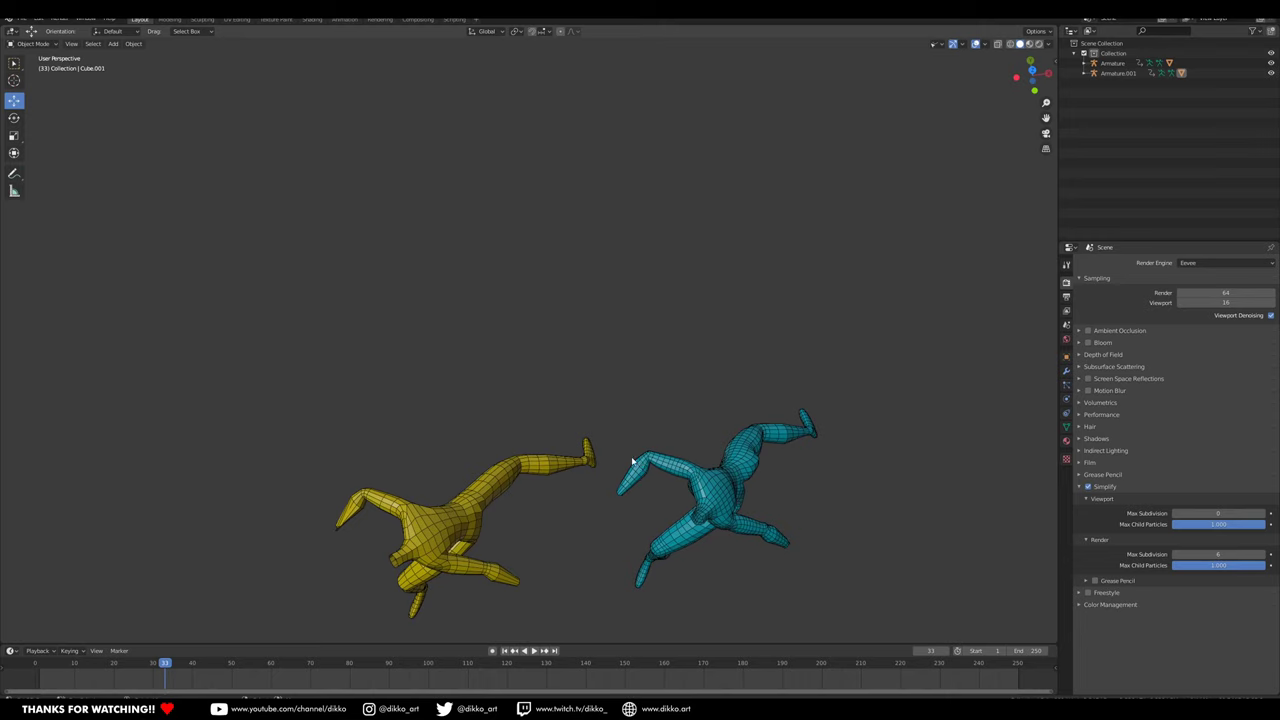
middle_click_drag(671, 466, 697, 368)
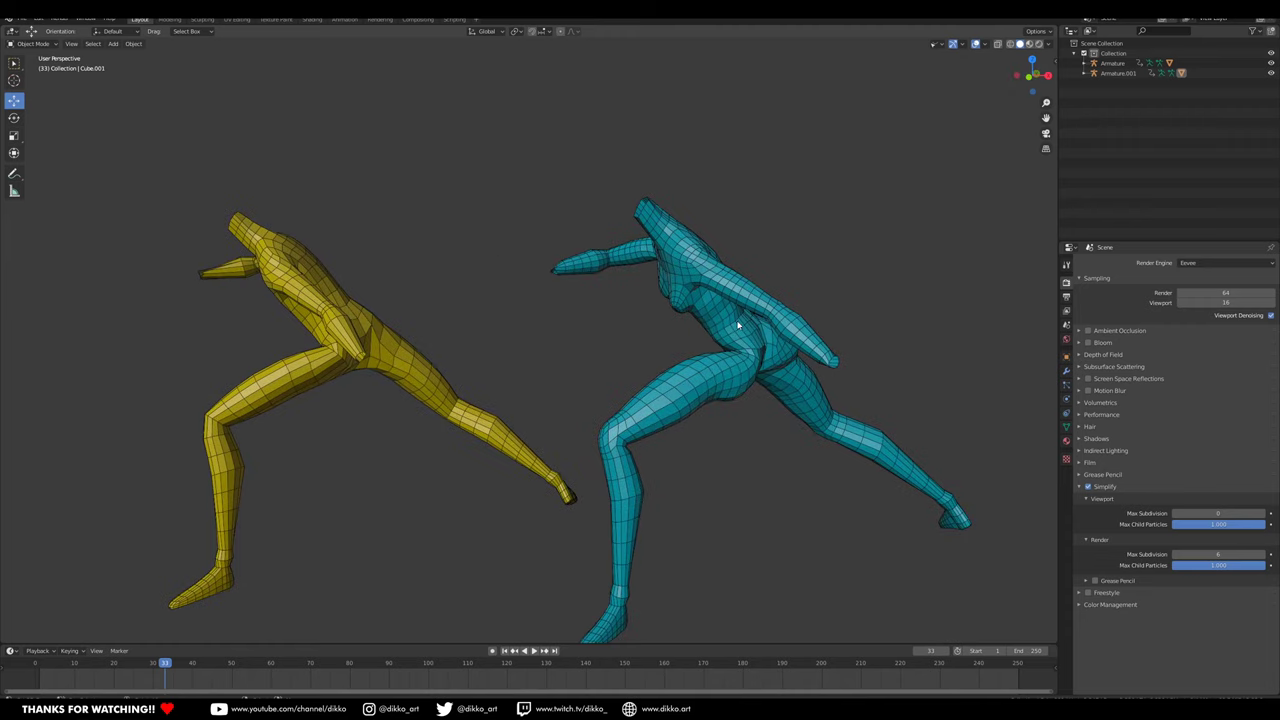
middle_click_drag(776, 360, 677, 270)
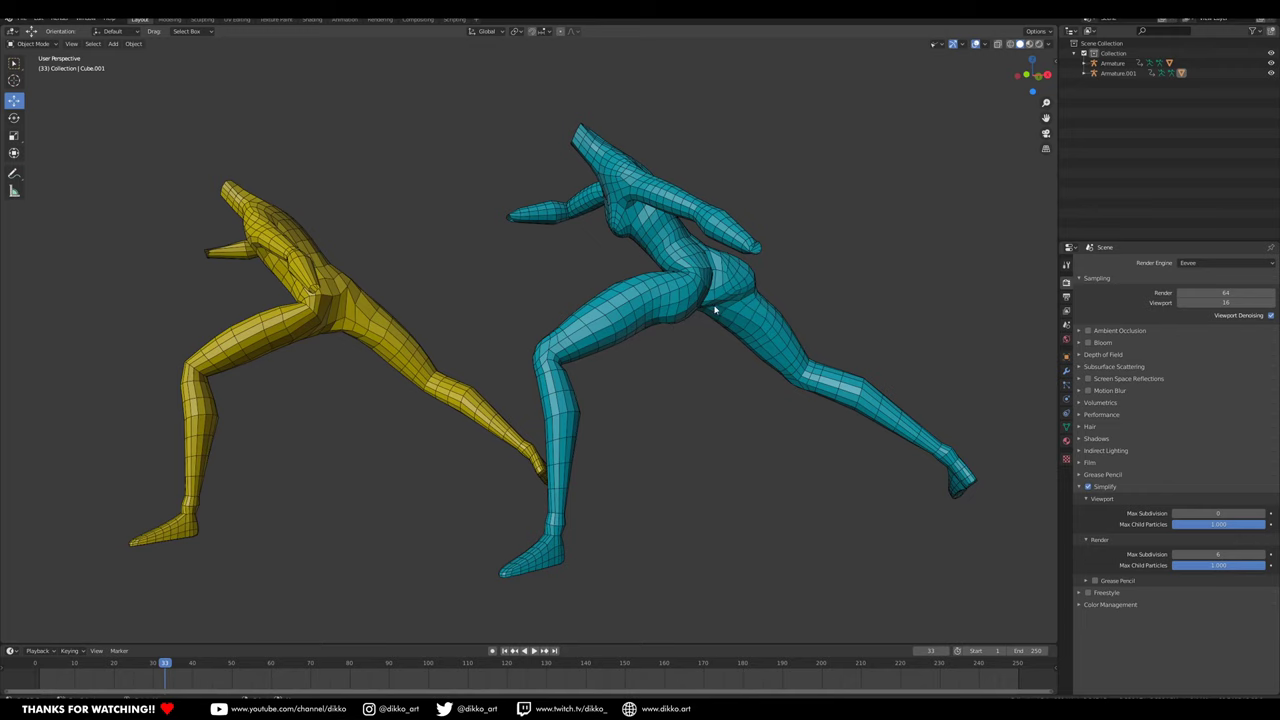
middle_click_drag(462, 494, 555, 561)
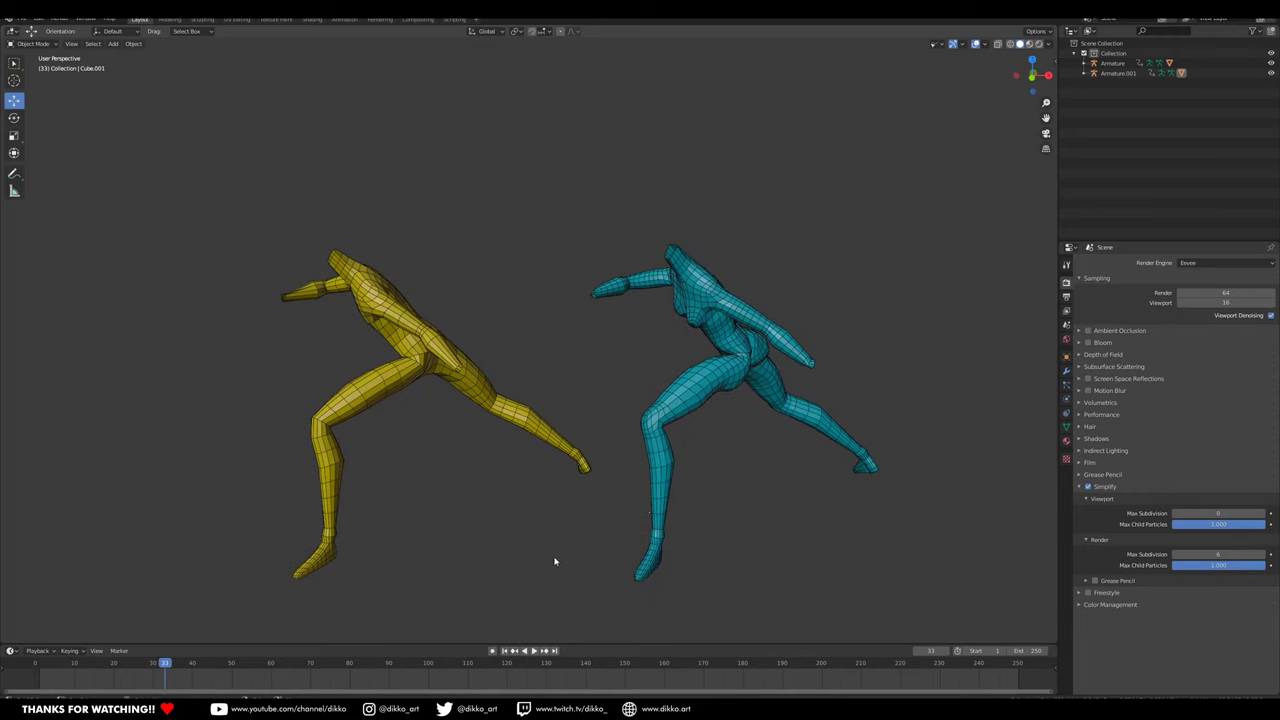
Step: Return the animation to frame 1 and turn off Simplify in the scene's render settings
key("space")
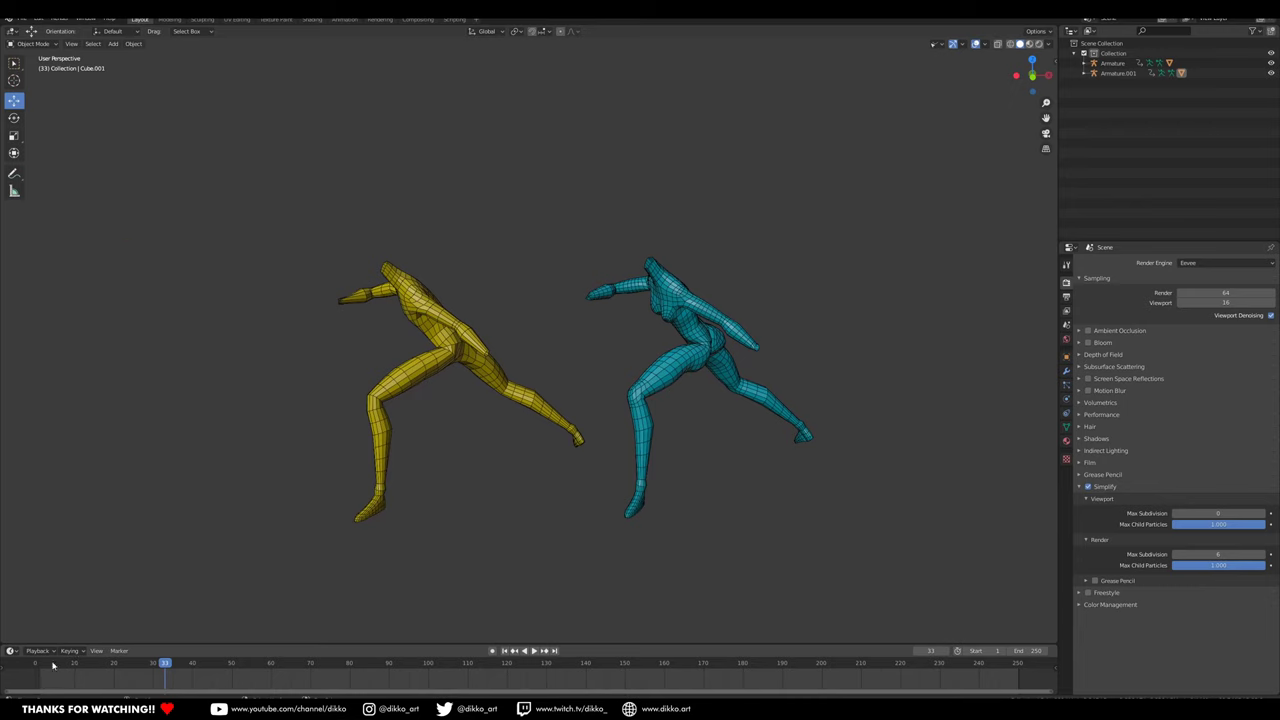
left_click(40, 669)
key("space")
middle_click_drag(412, 361, 649, 435, "shift")
middle_click_drag(645, 434, 590, 402)
middle_click_drag(772, 383, 749, 342, "shift")
scroll(738, 357, "up", 1)
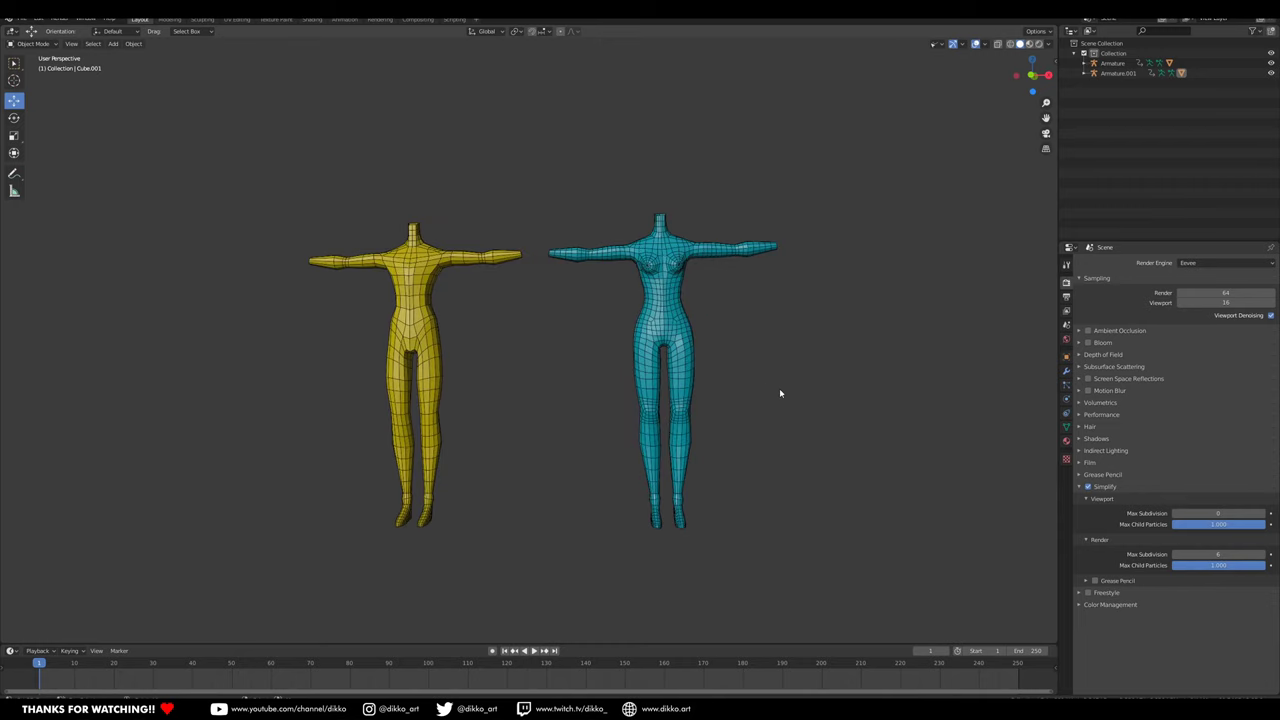
left_click(1088, 487)
Step: Play the animation without Simplify to frame 32 and compare both bodies' joints and torsos from the side, above and front
key("space")
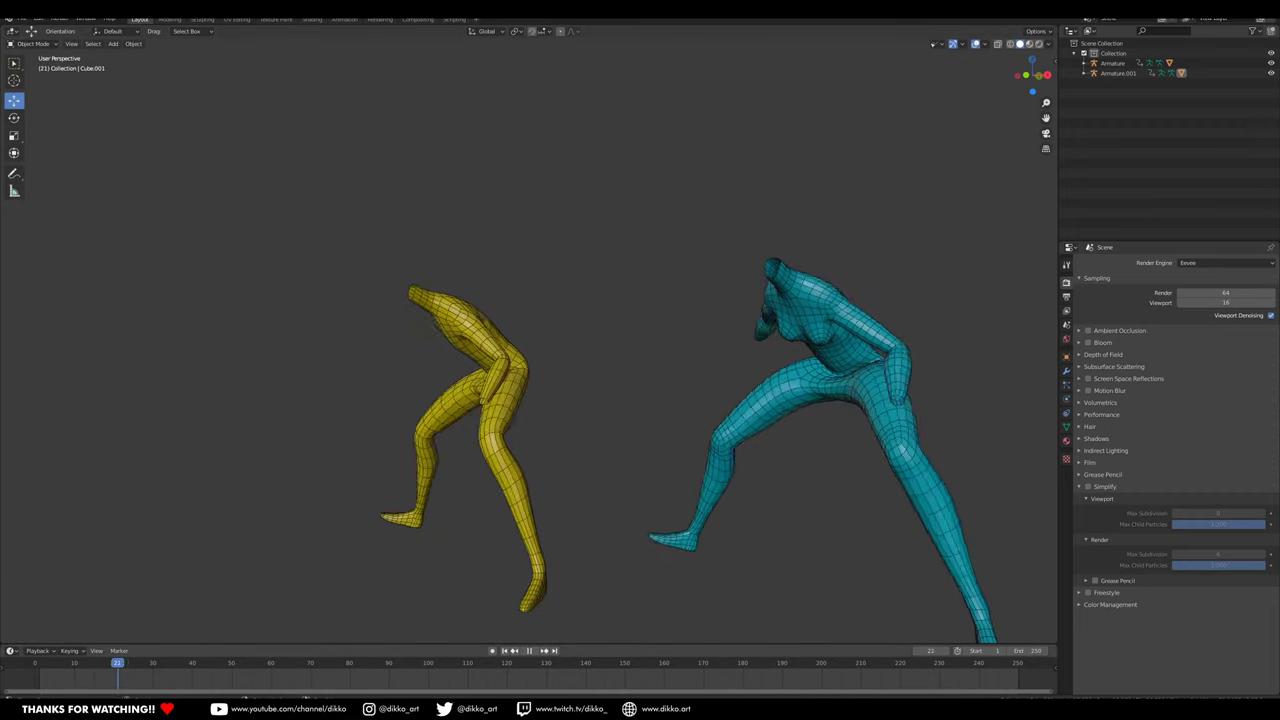
middle_click_drag(783, 501, 405, 396)
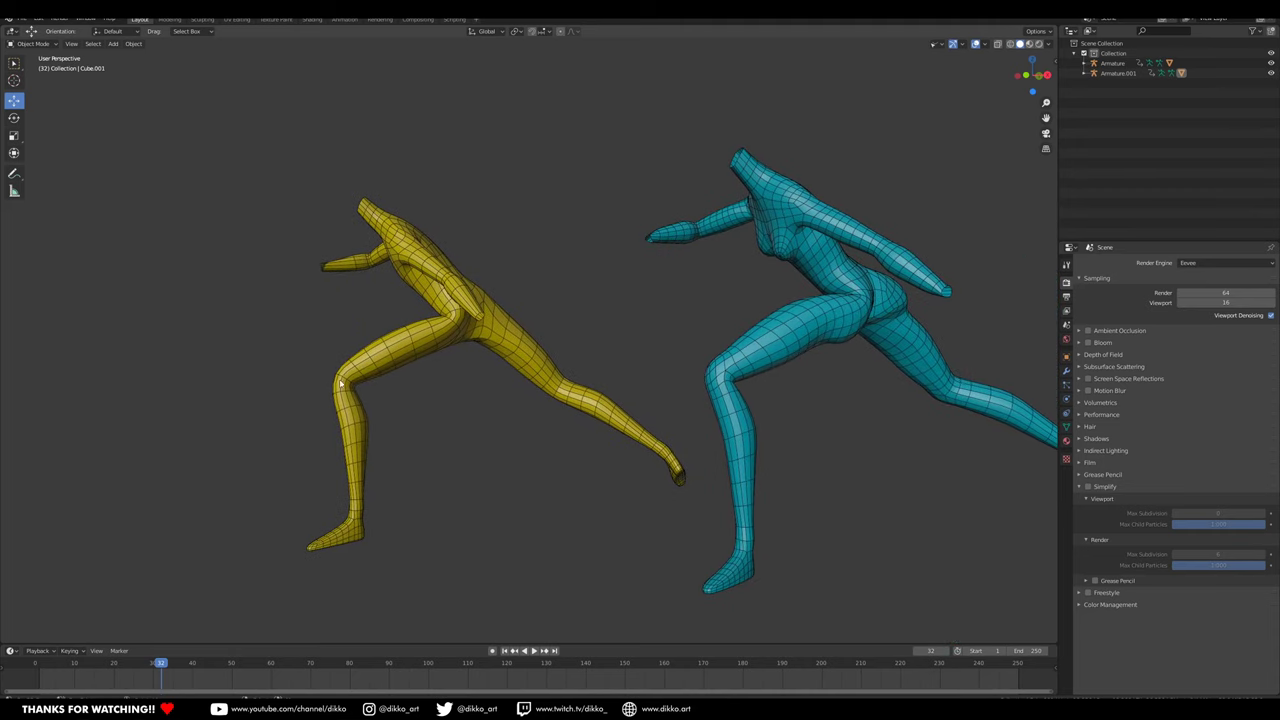
middle_click_drag(421, 417, 814, 312)
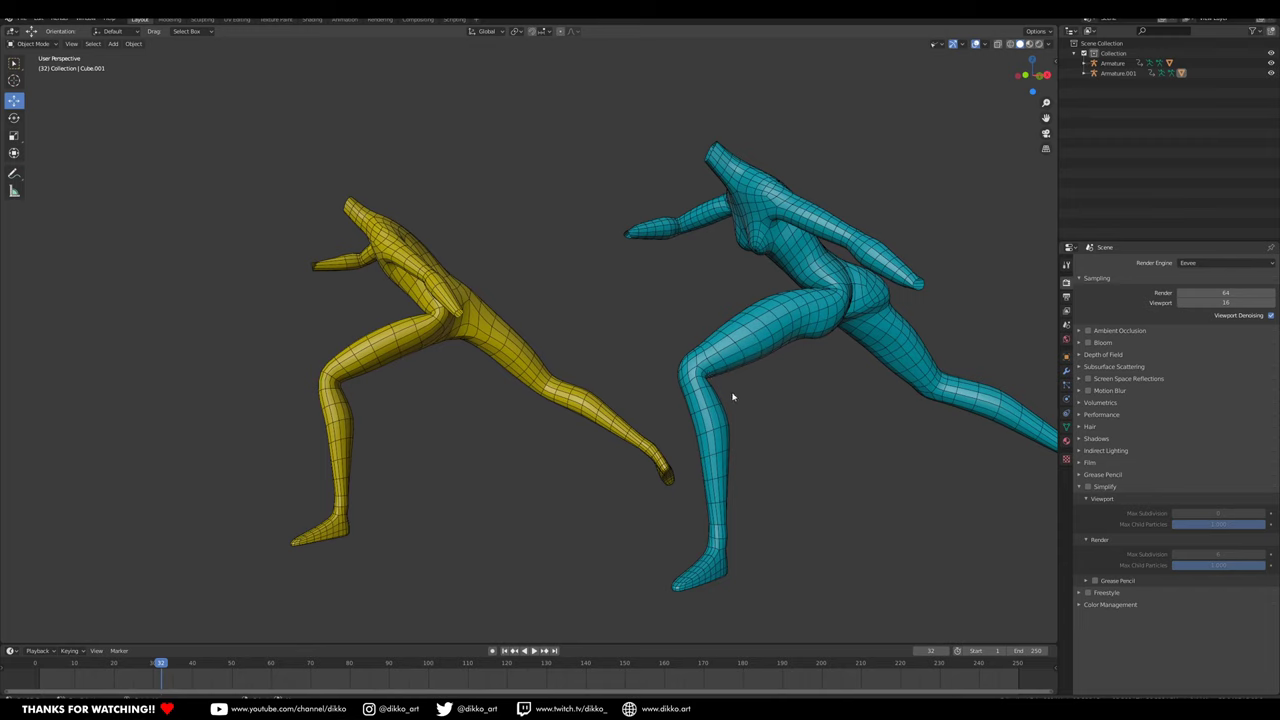
middle_click_drag(714, 400, 775, 490)
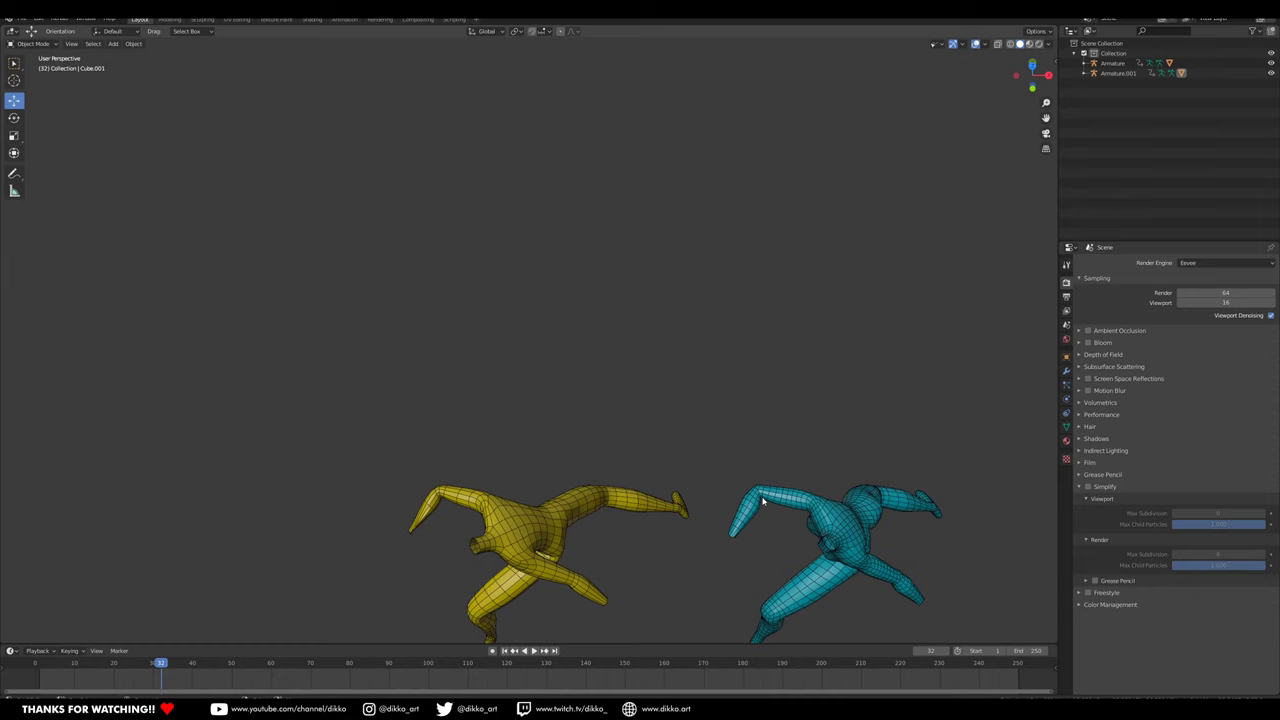
middle_click_drag(813, 549, 754, 316)
scroll(760, 320, "up", 2)
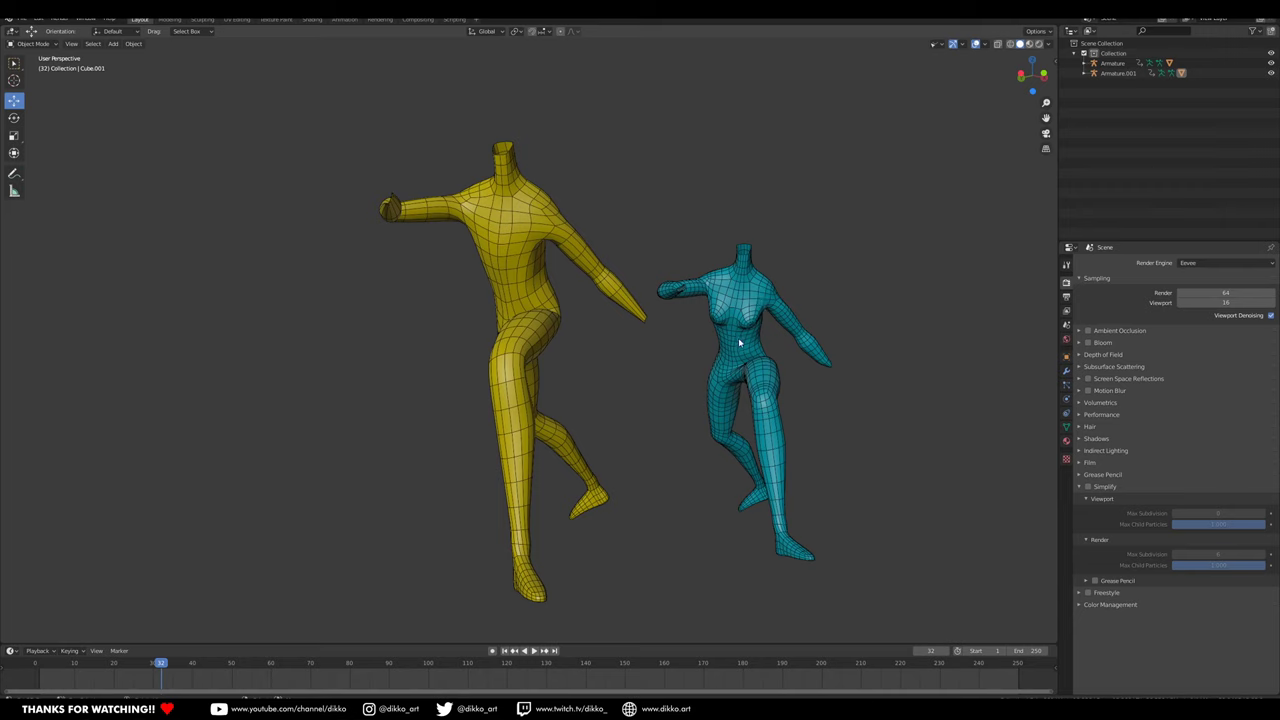
middle_click_drag(701, 354, 688, 357)
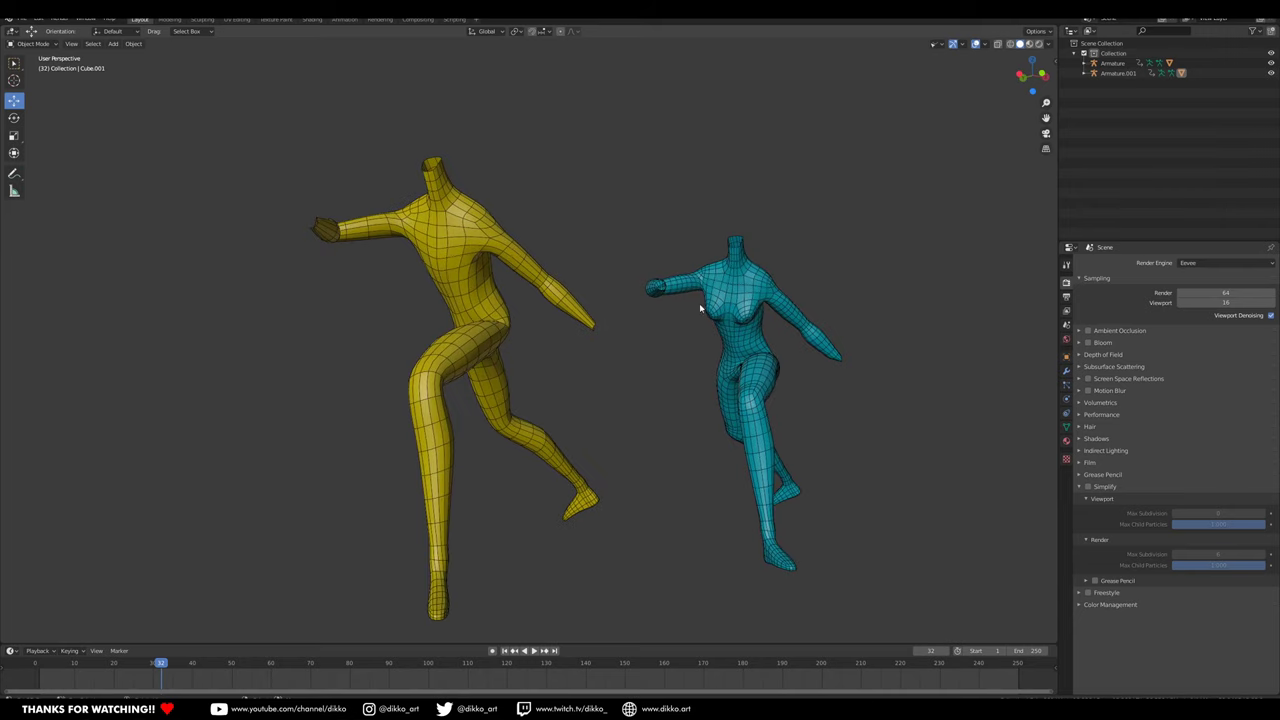
middle_click_drag(656, 340, 617, 443)
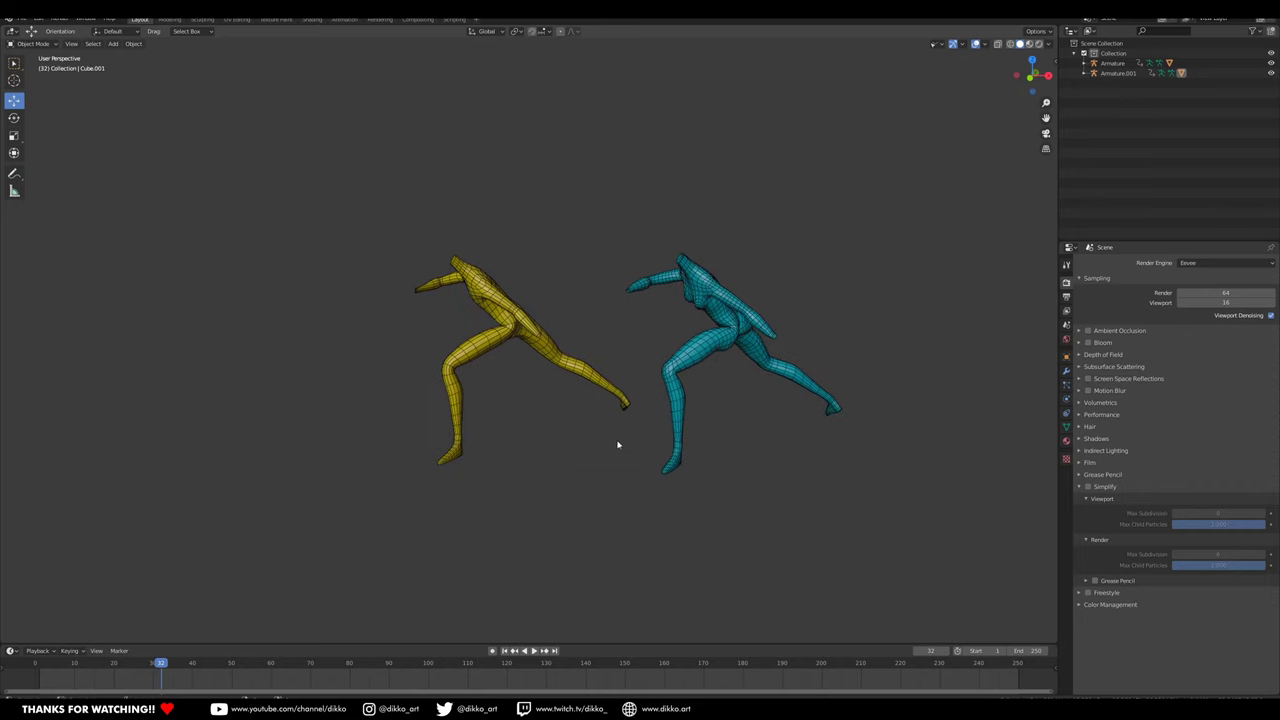
Step: Replay the animation from the beginning with pauses to compare poses, then scrub to frame 35 for both bodies' full stride
left_click(45, 667)
key("space")
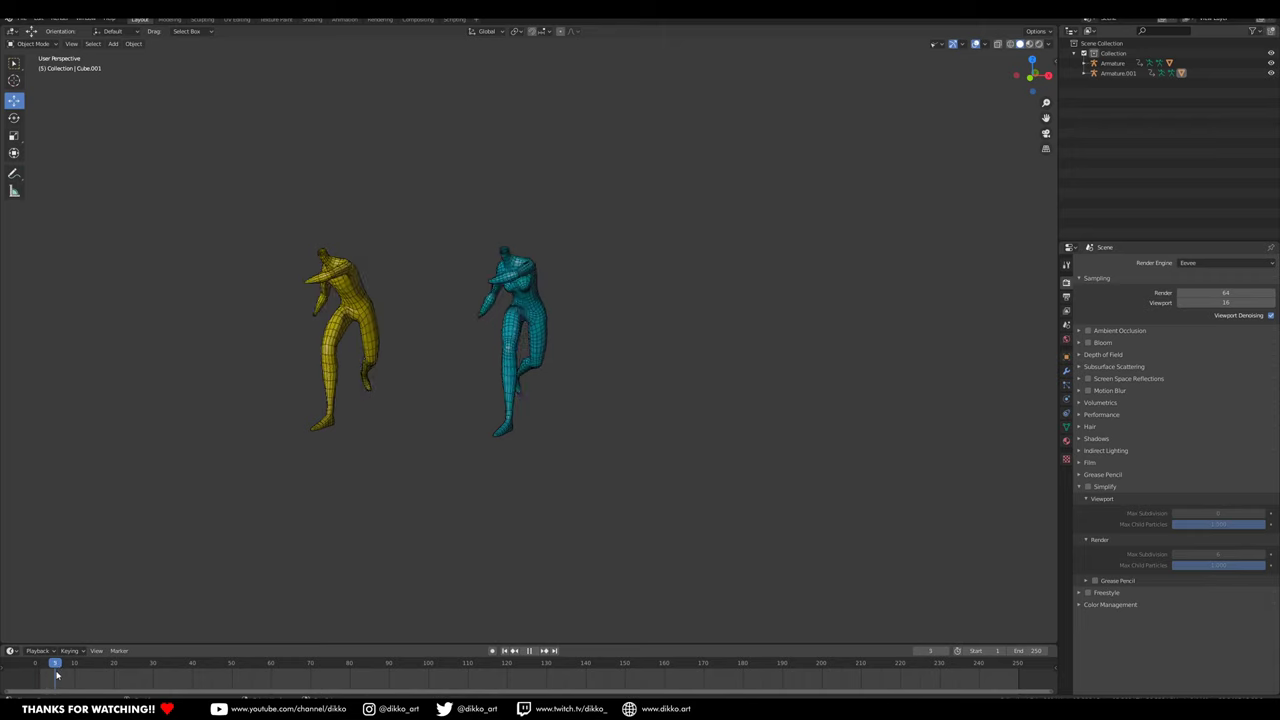
key("space")
middle_click_drag(592, 437, 594, 537)
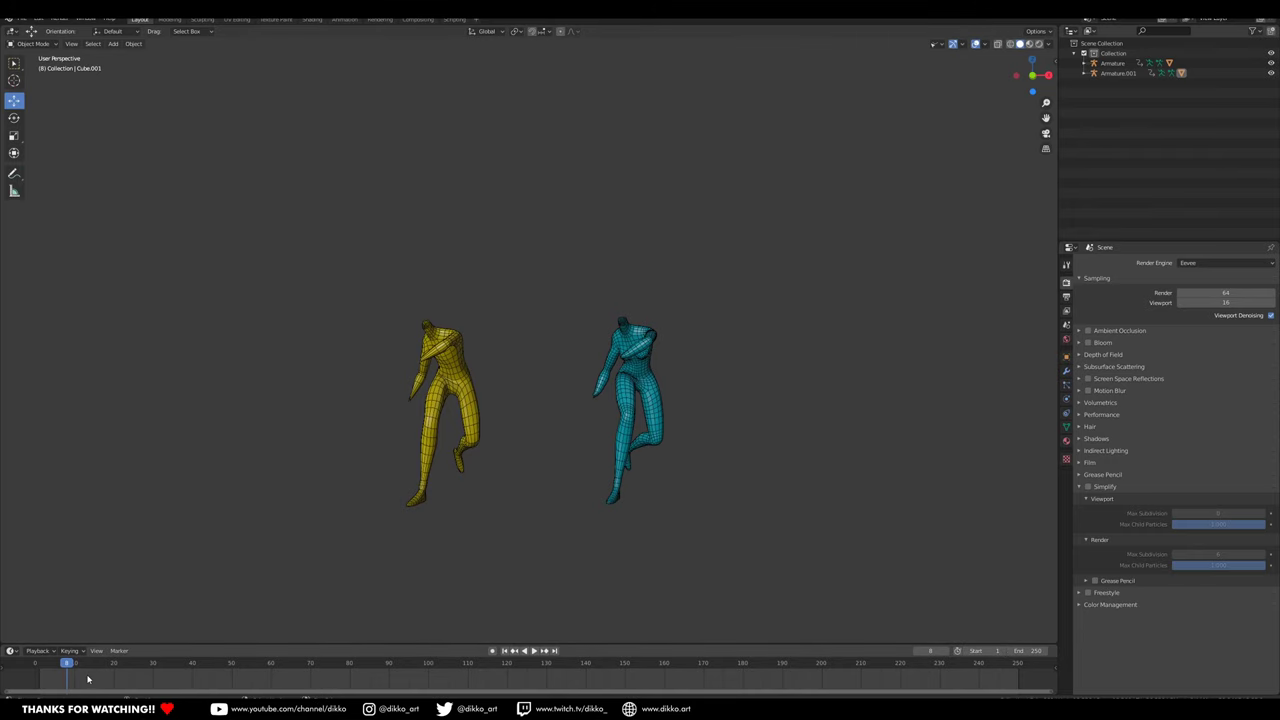
key("space")
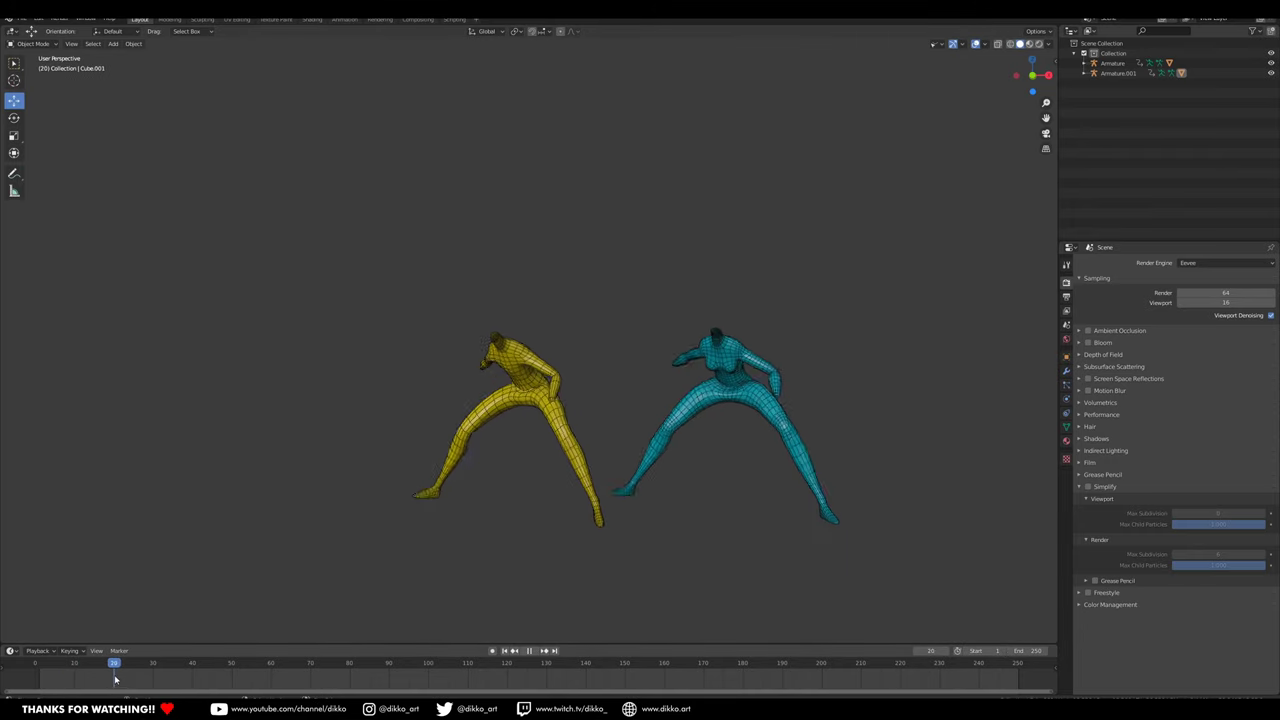
key("space")
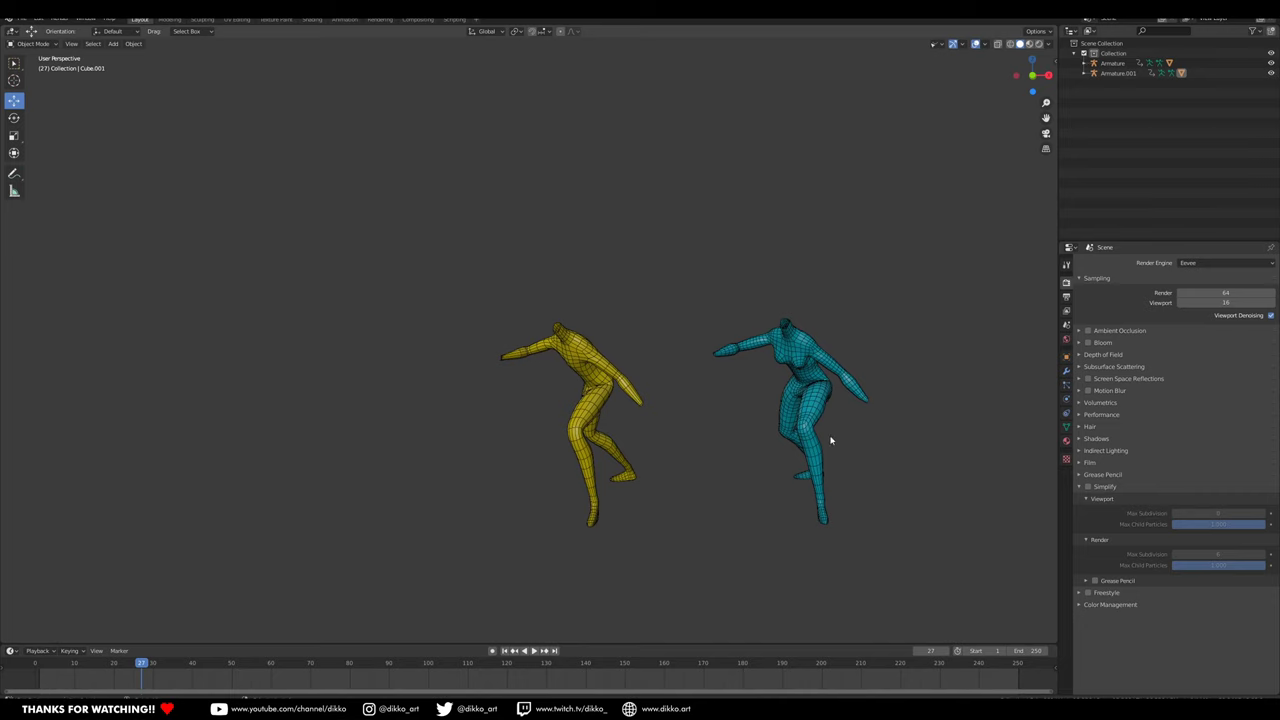
left_click_drag(152, 662, 182, 660)
middle_click_drag(775, 413, 705, 443, "shift")
scroll(705, 445, "up", 1)
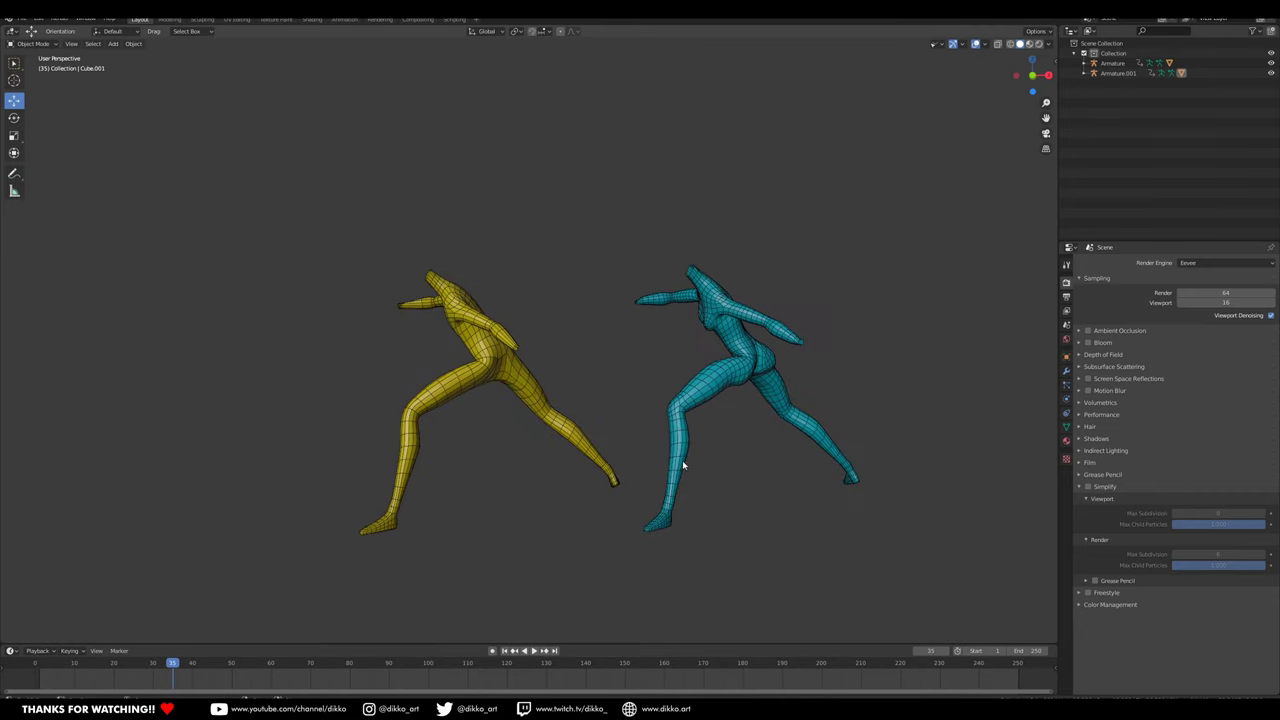